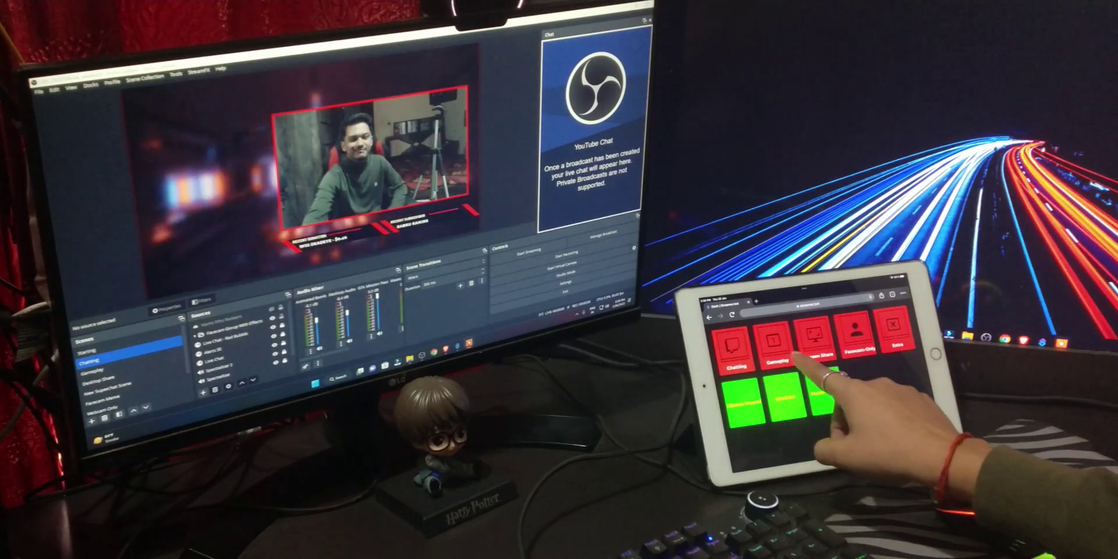
pyautogui.click(774, 345)
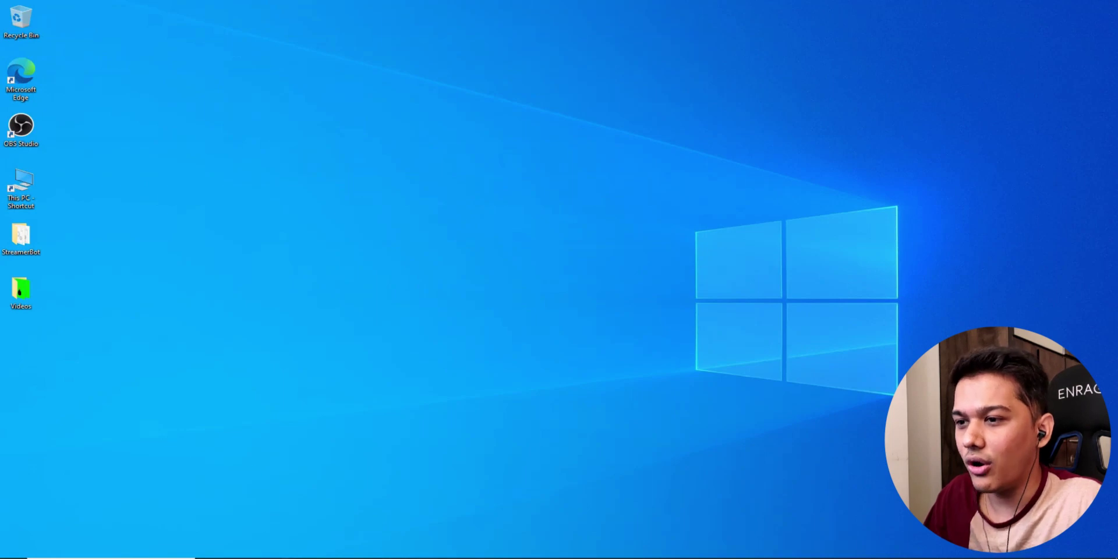
# Browse the contents of the Streamer.bot-x64-0.1.17 archive in the Downloads folder and close the window.
pyautogui.moveTo(267, 556)
pyautogui.click(290, 519)
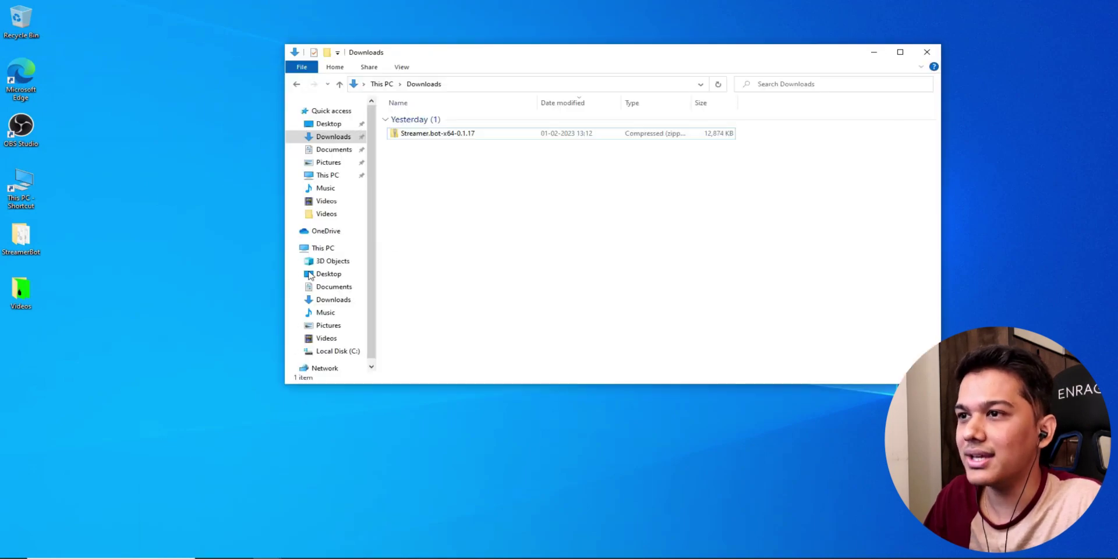
pyautogui.click(454, 133)
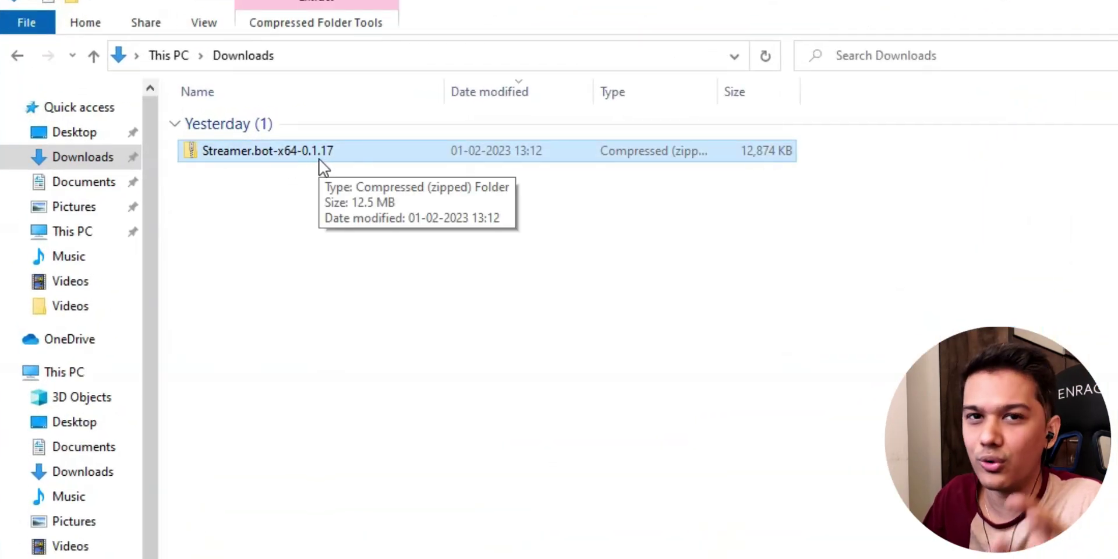
pyautogui.doubleClick(289, 156)
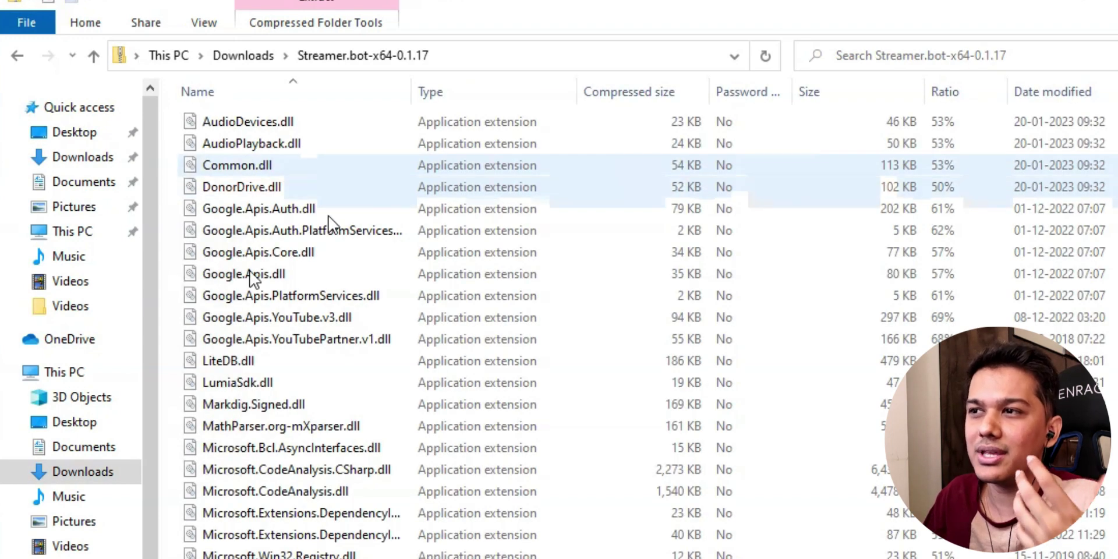
pyautogui.scroll(-12, 463, 400)
pyautogui.scroll(9, 466, 400)
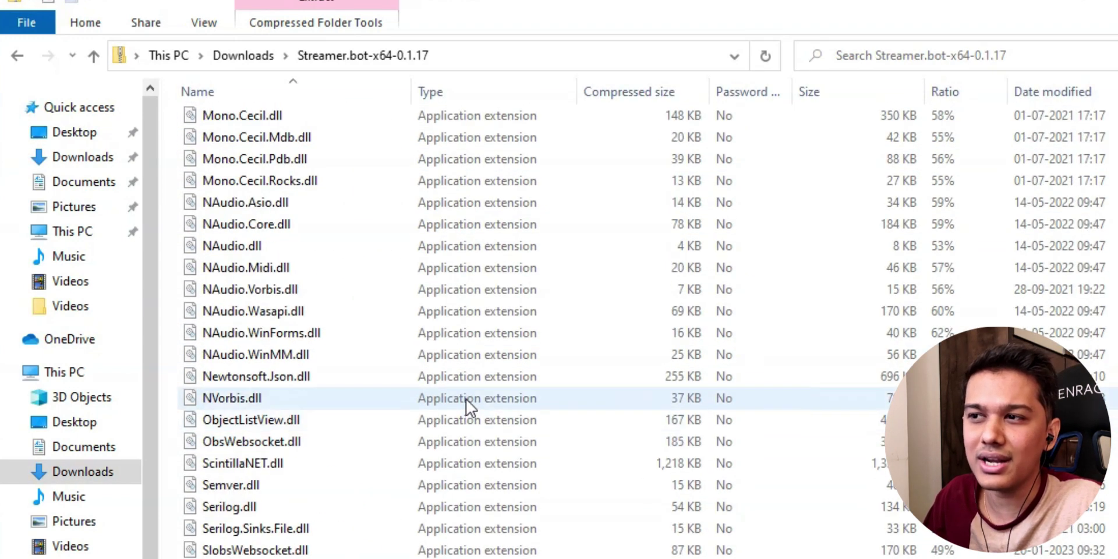
pyautogui.hotkey('alt', 'Left')
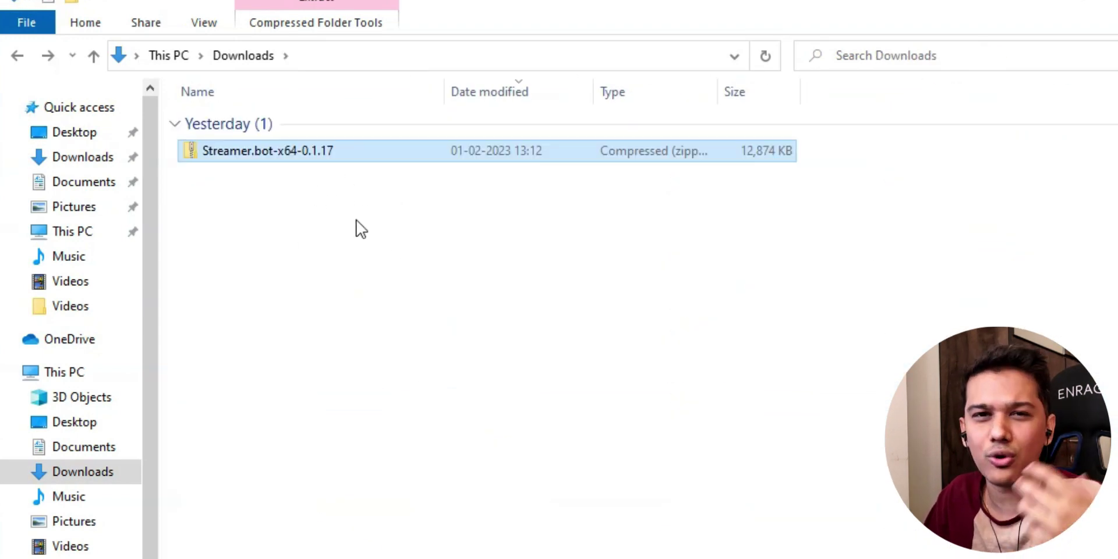
pyautogui.click(1098, 4)
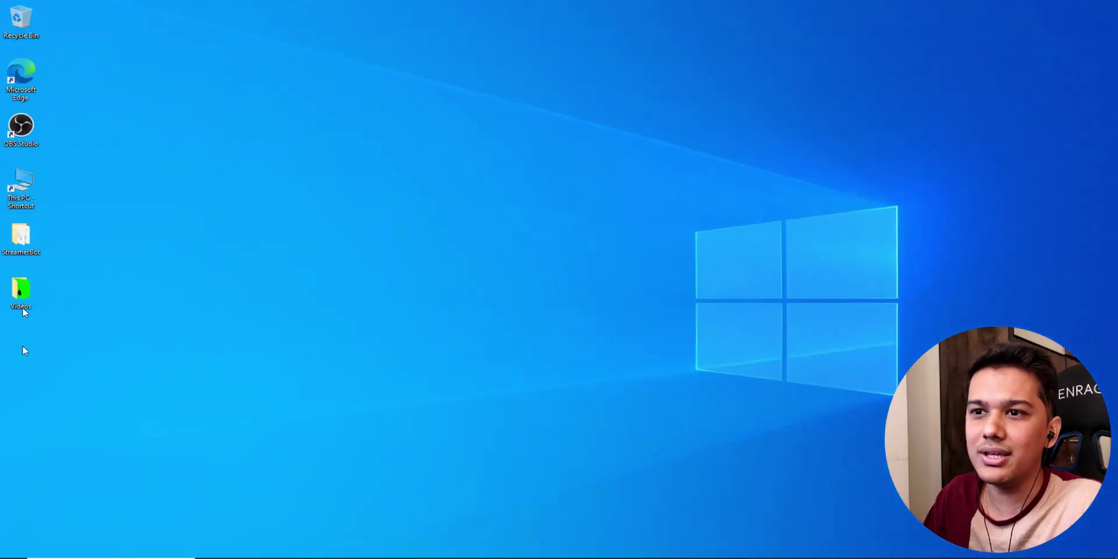
# Launch the Streamer.bot application from the StreamerBot folder on the desktop and minimise the folder window.
pyautogui.moveTo(49, 267); pyautogui.dragTo(314, 145)
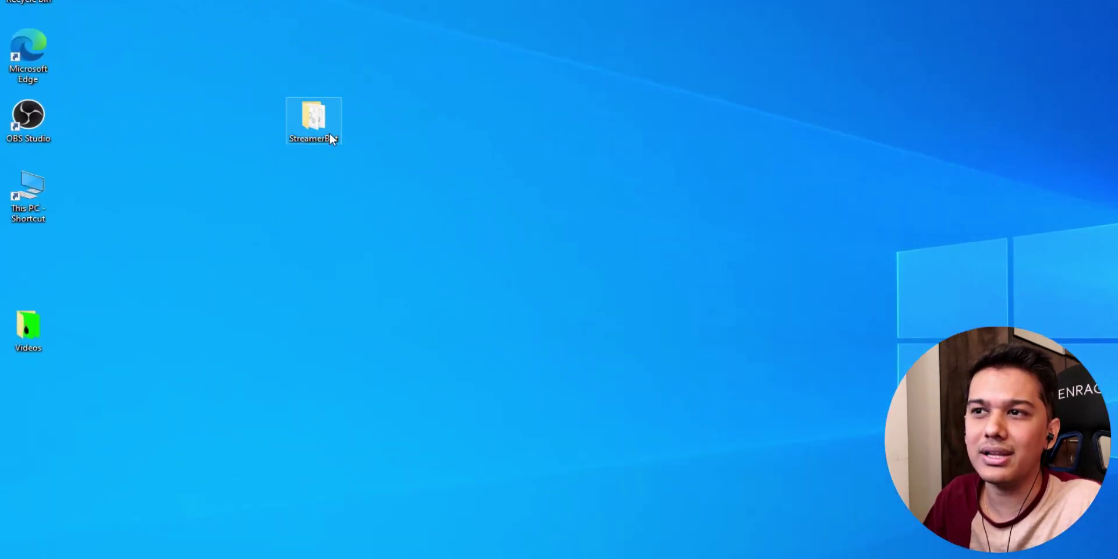
pyautogui.doubleClick(320, 128)
pyautogui.scroll(-15, 652, 269)
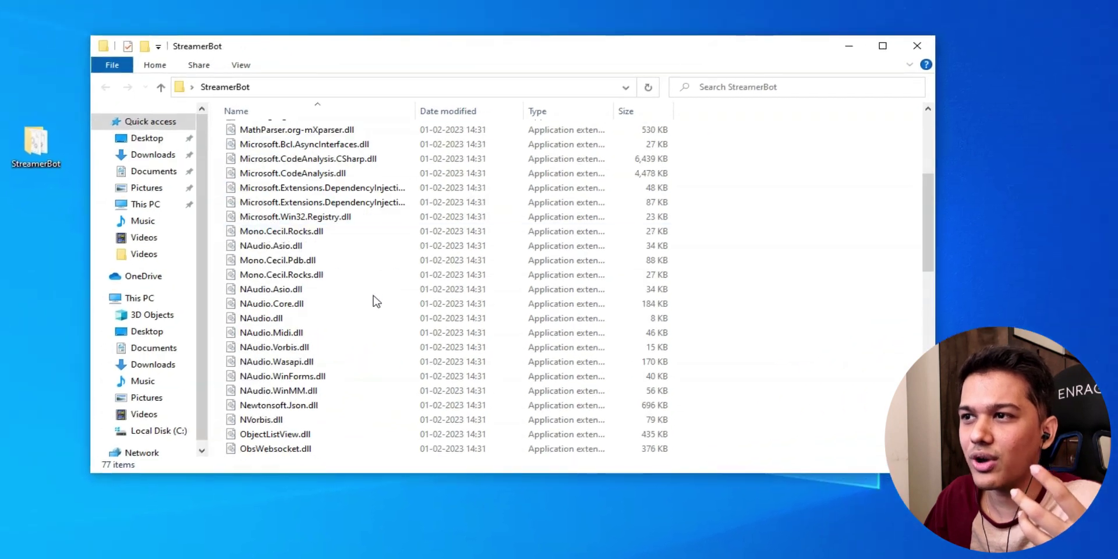
pyautogui.scroll(-4, 550, 320)
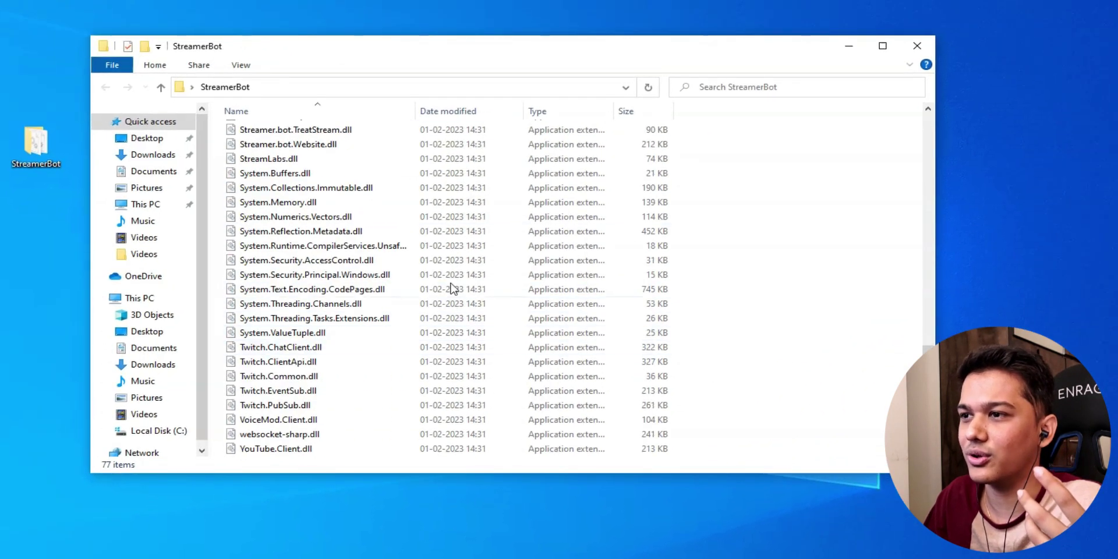
pyautogui.scroll(5, 444, 291)
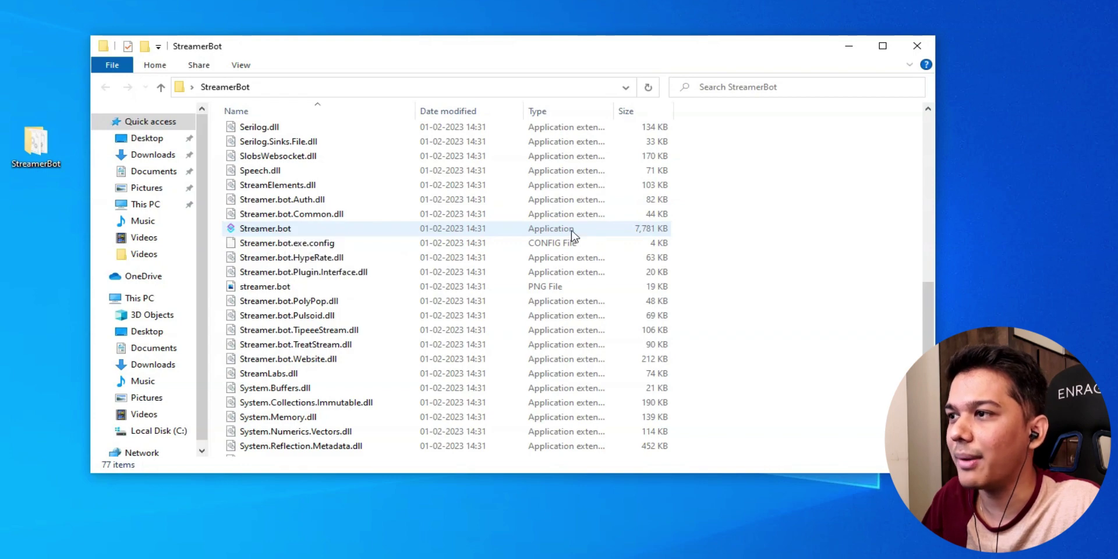
pyautogui.doubleClick(285, 229)
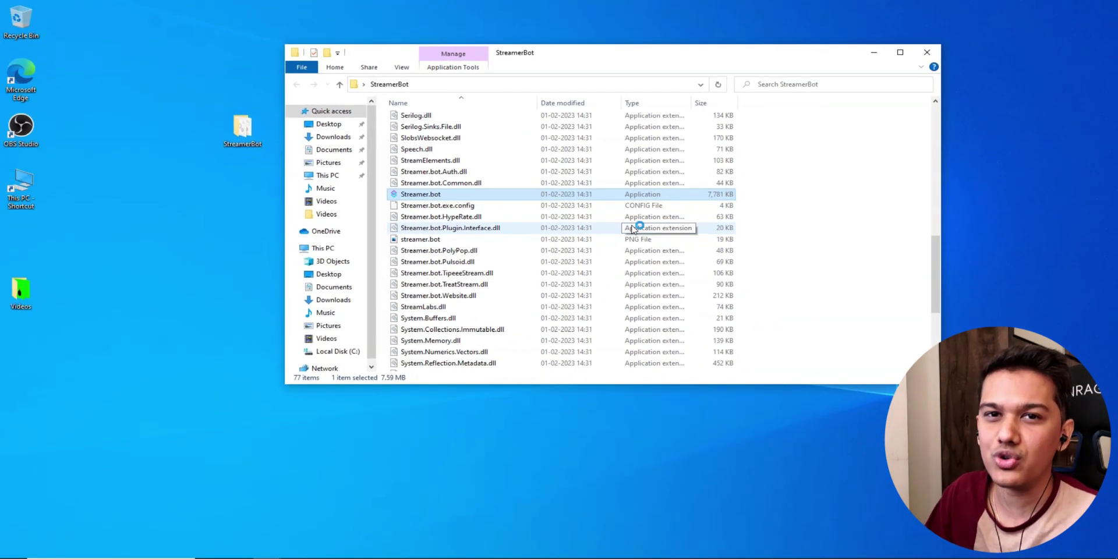
pyautogui.click(873, 54)
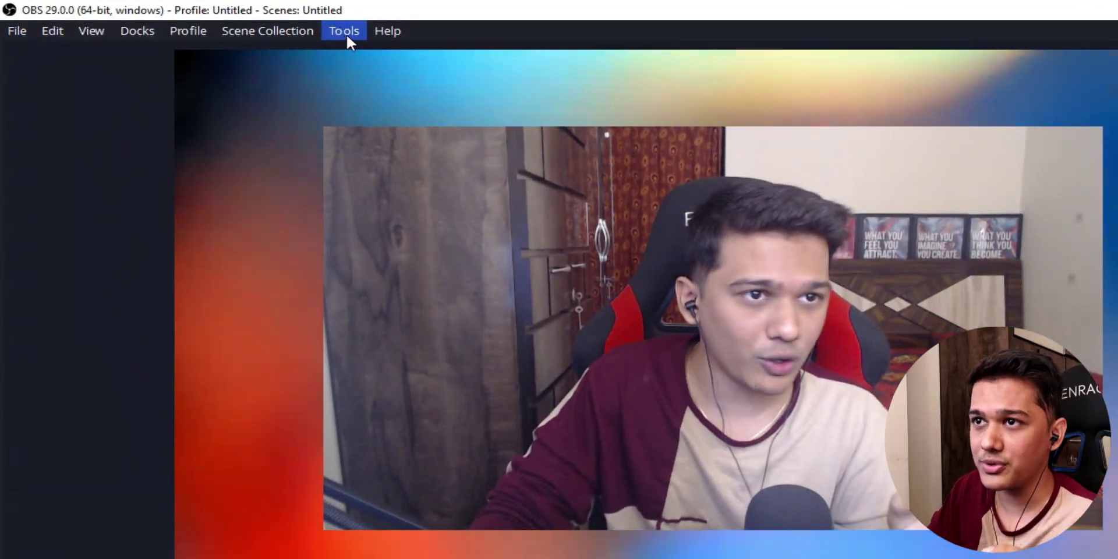
# Try to enable the WebSocket server in the WebSocket Server Settings of OBS, leaving authentication disabled.
pyautogui.click(348, 31)
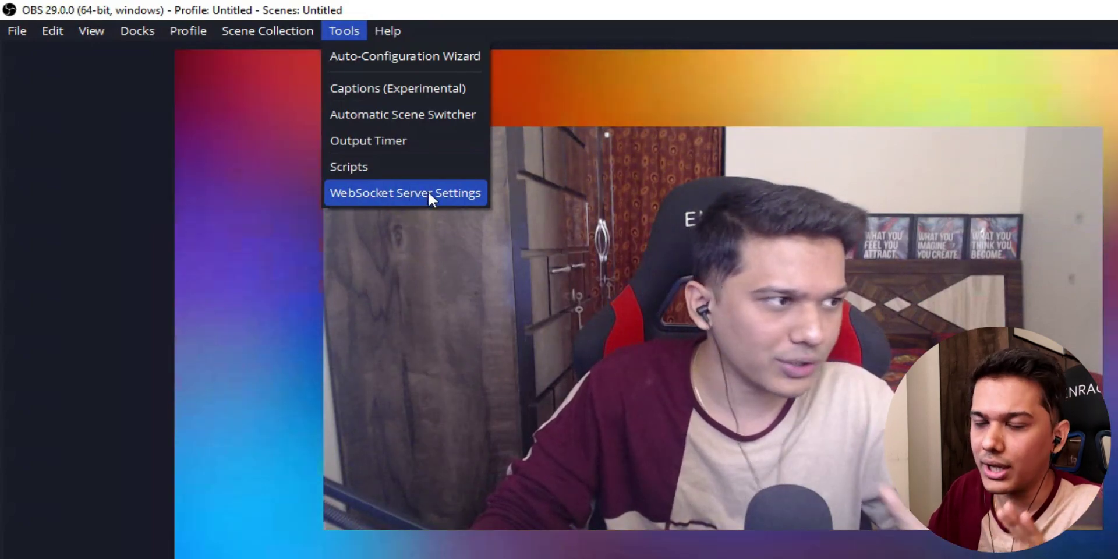
pyautogui.click(428, 191)
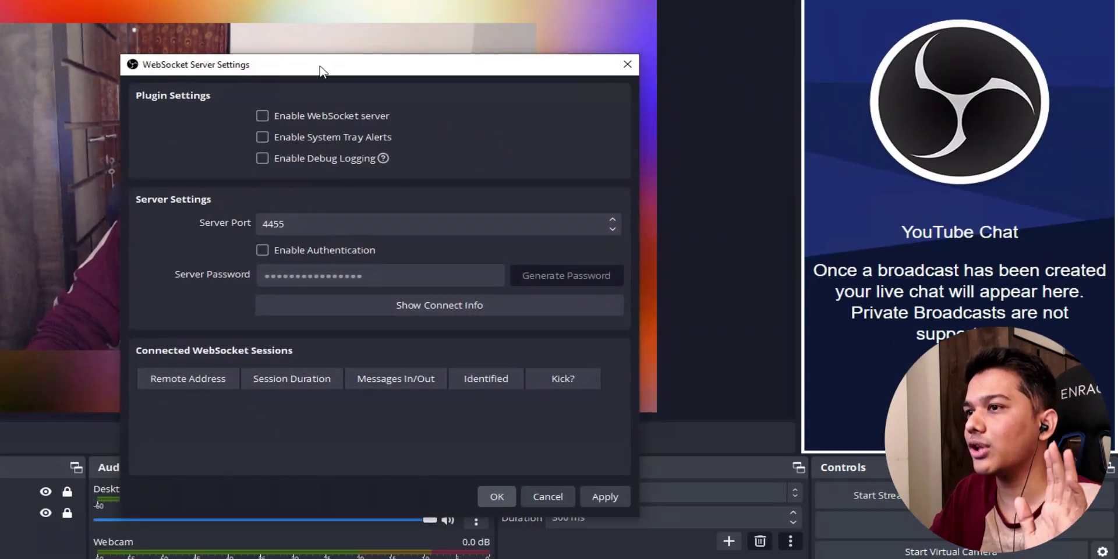
pyautogui.moveTo(319, 66); pyautogui.dragTo(264, 30)
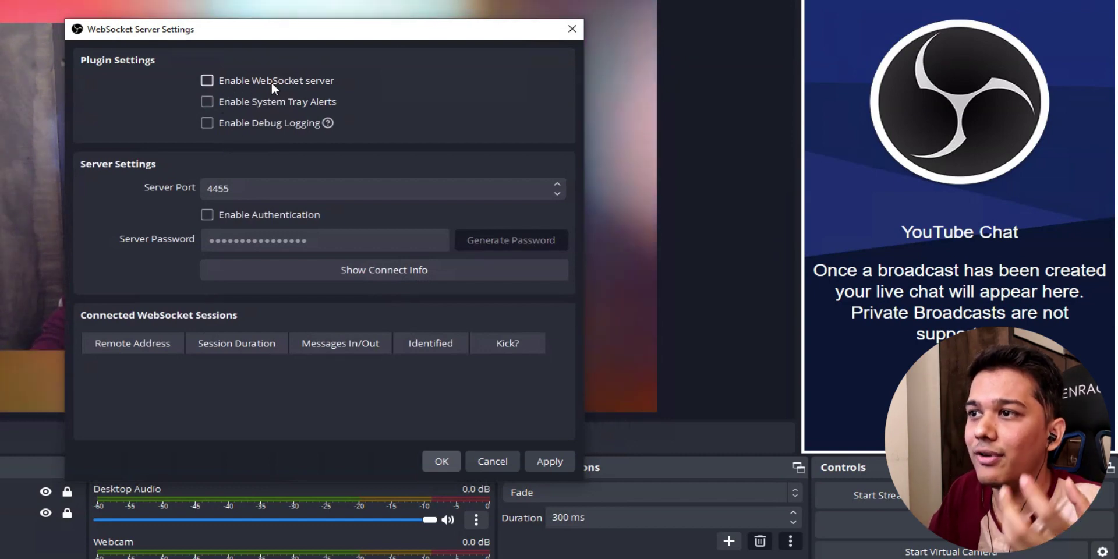
pyautogui.click(212, 82)
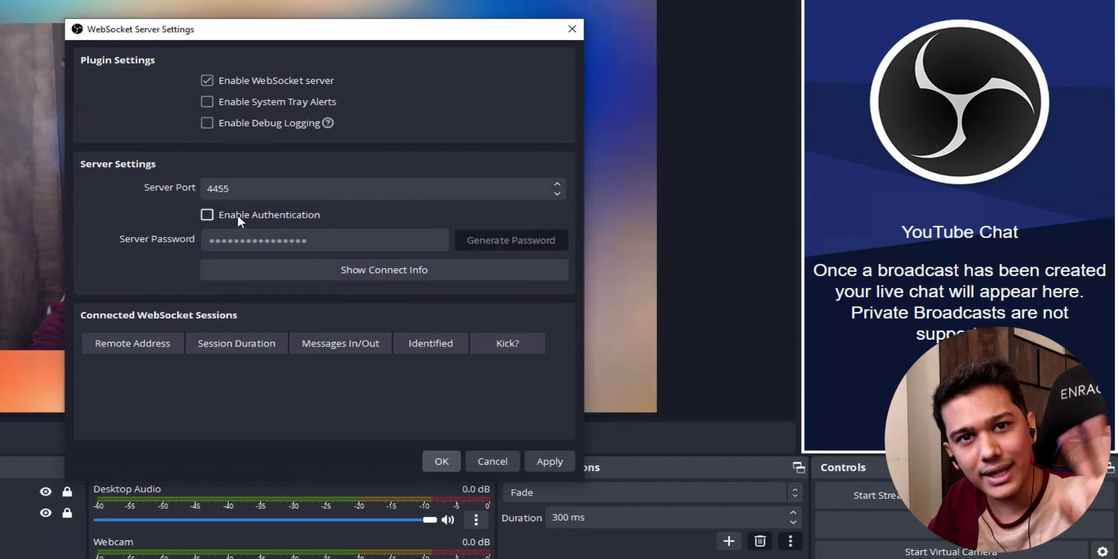
pyautogui.click(210, 215)
pyautogui.click(209, 215)
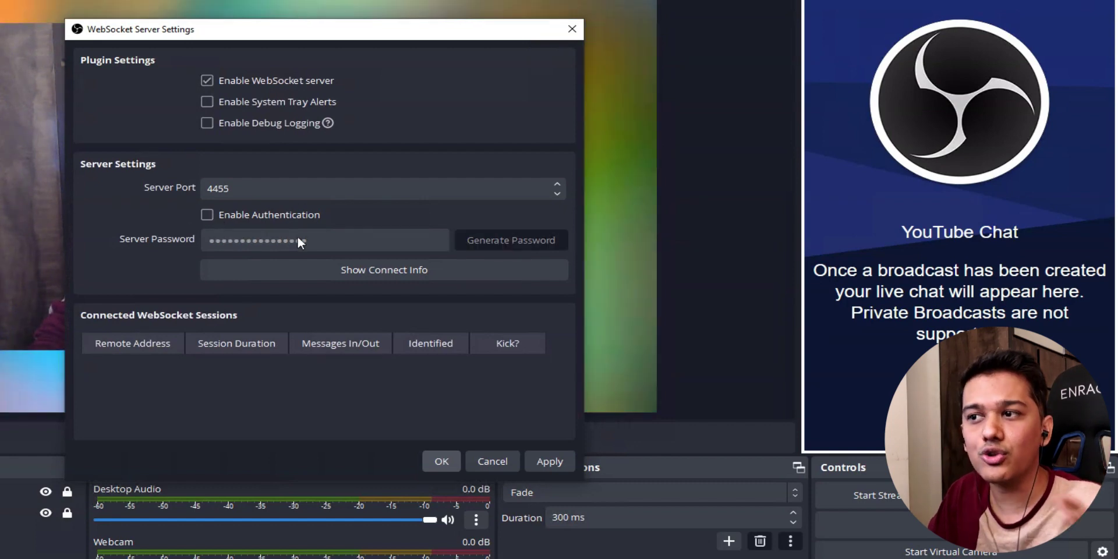
# View the server IP and port in the WebSocket connect info, close the settings without applying and minimise OBS.
pyautogui.click(388, 271)
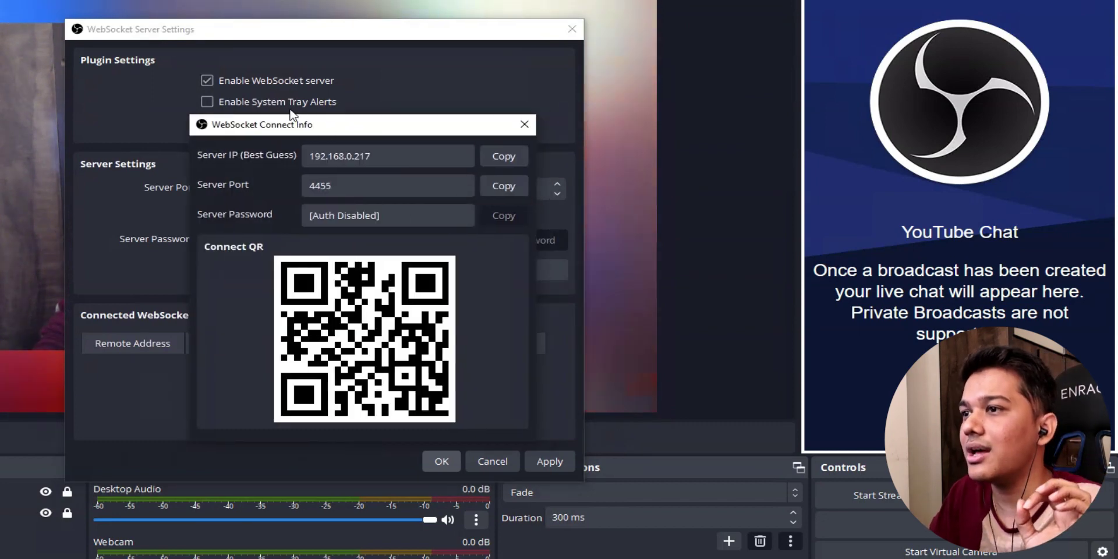
pyautogui.moveTo(324, 108); pyautogui.dragTo(247, 106)
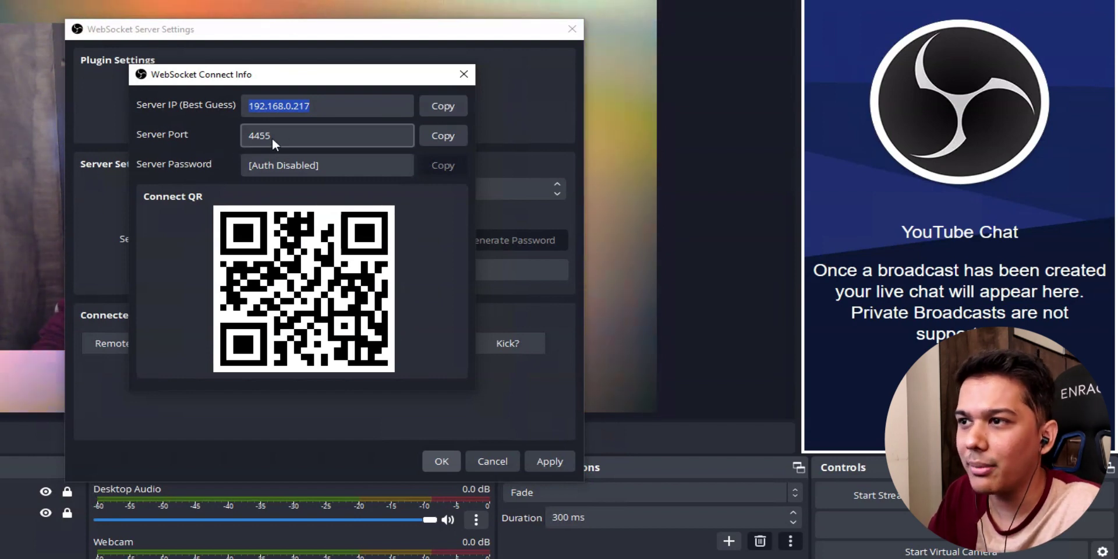
pyautogui.click(464, 75)
pyautogui.click(570, 32)
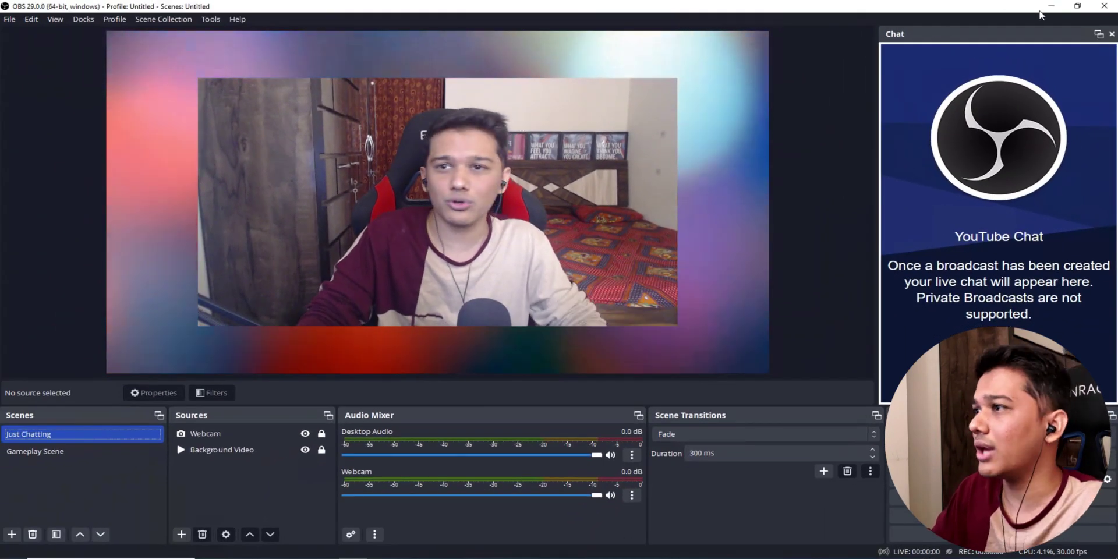
pyautogui.click(1051, 6)
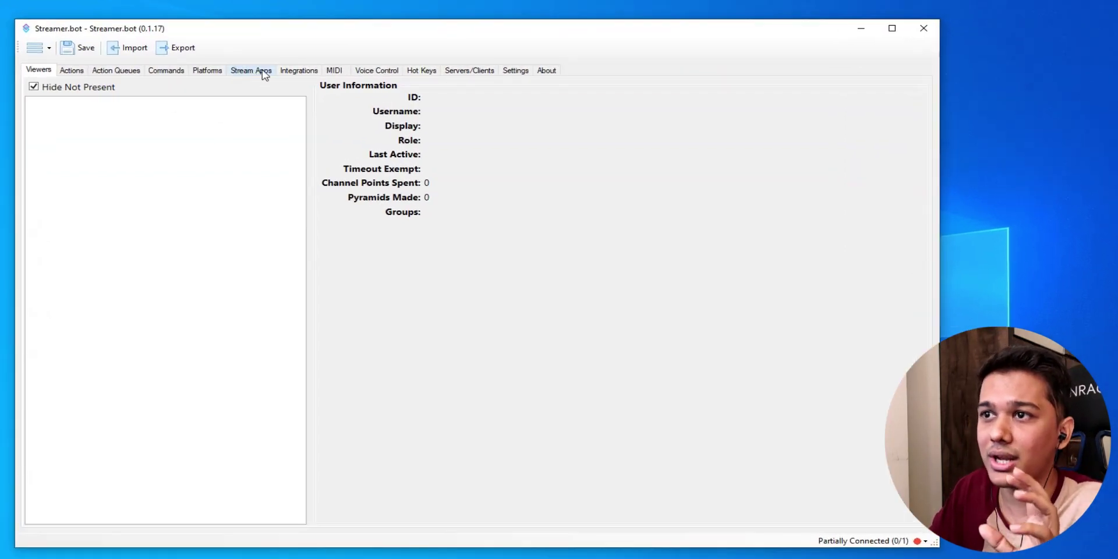
# Start a new OBS connection under the stream apps in Streamer.bot, named OBS with version v5.x.
pyautogui.click(259, 72)
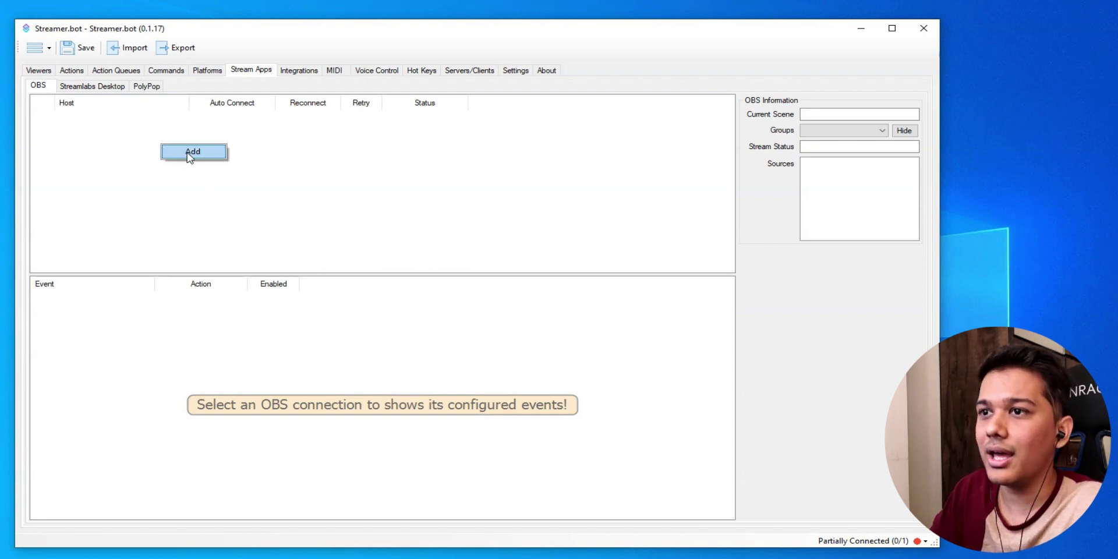
pyautogui.click(190, 154)
pyautogui.click(430, 199)
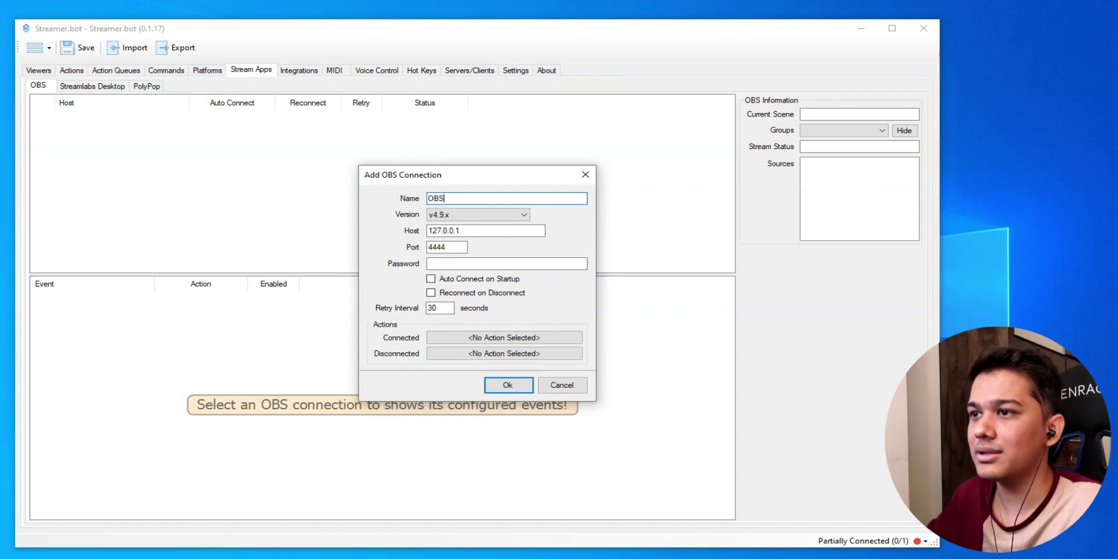
pyautogui.click(469, 216)
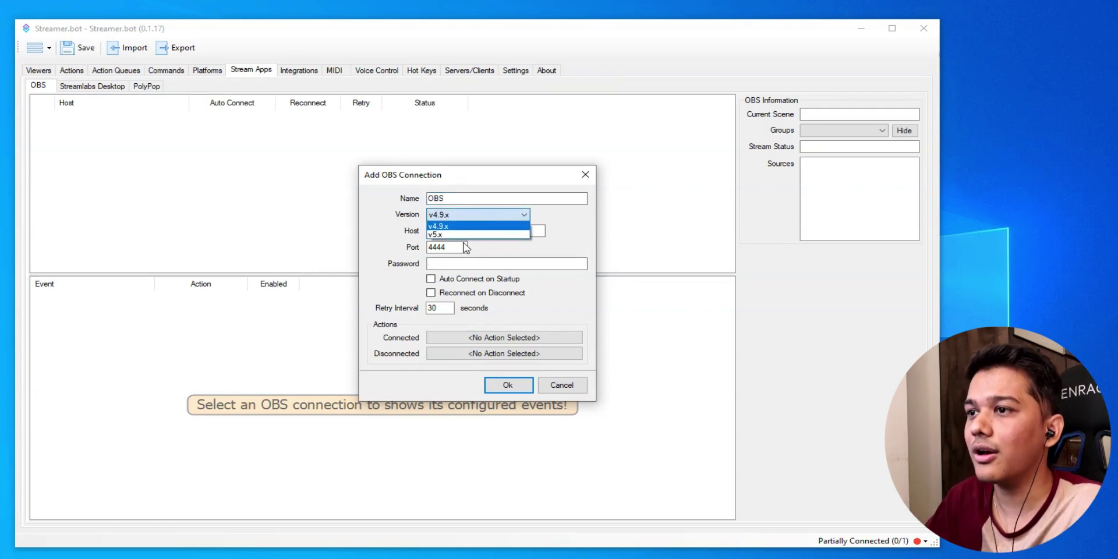
pyautogui.click(448, 235)
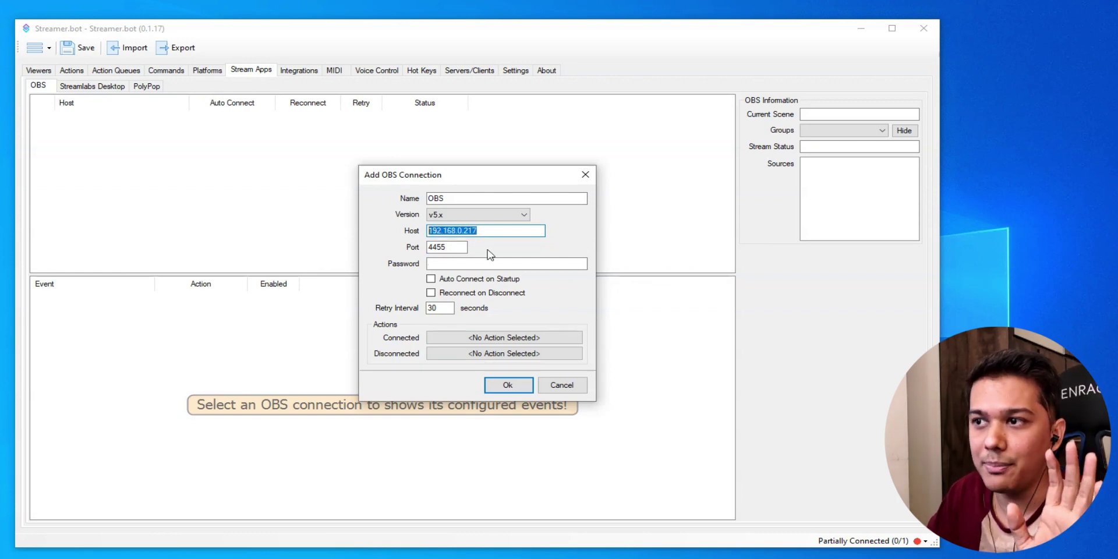
# Set host 192.168.0.217, port 4455, auto connect on startup, reconnect on disconnect and a 5-second retry interval, and save the connection.
pyautogui.click(460, 250)
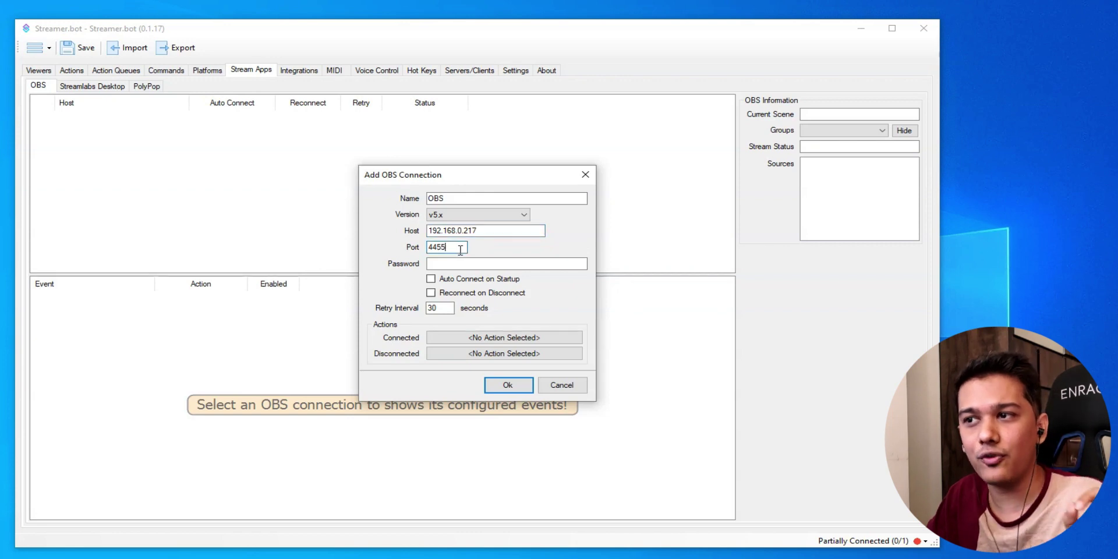
pyautogui.click(486, 265)
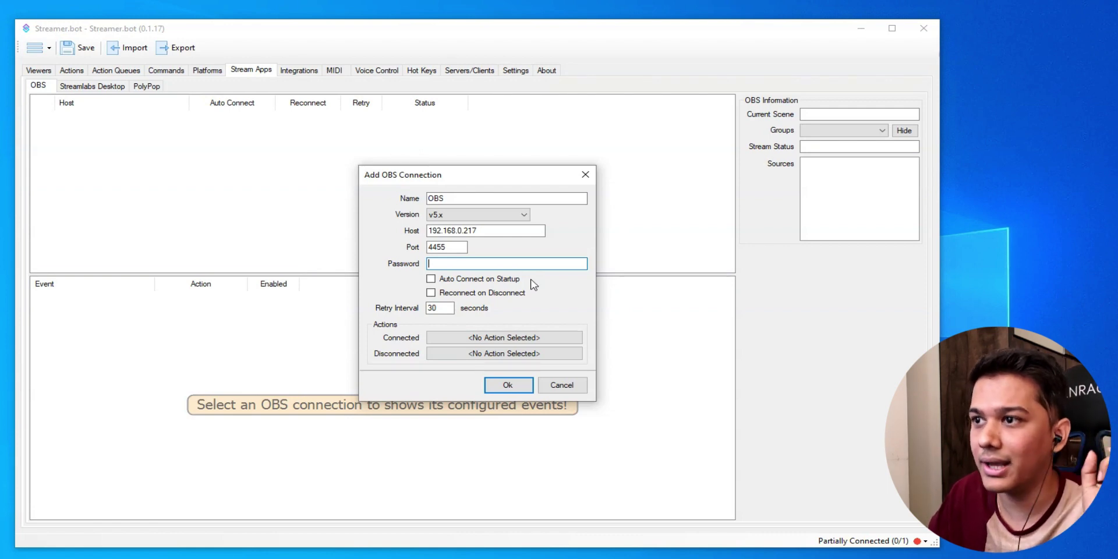
pyautogui.click(431, 280)
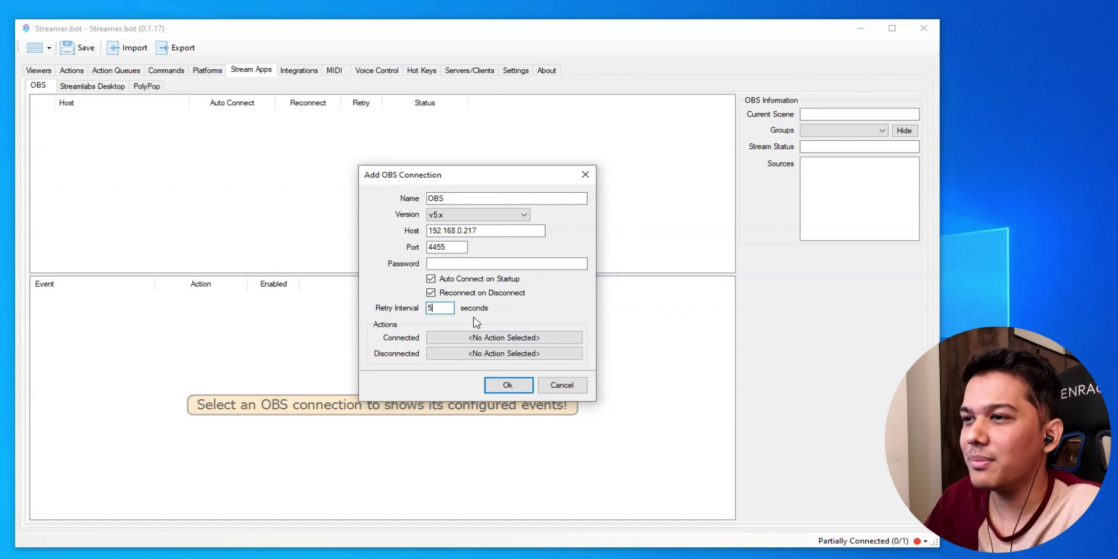
pyautogui.click(512, 387)
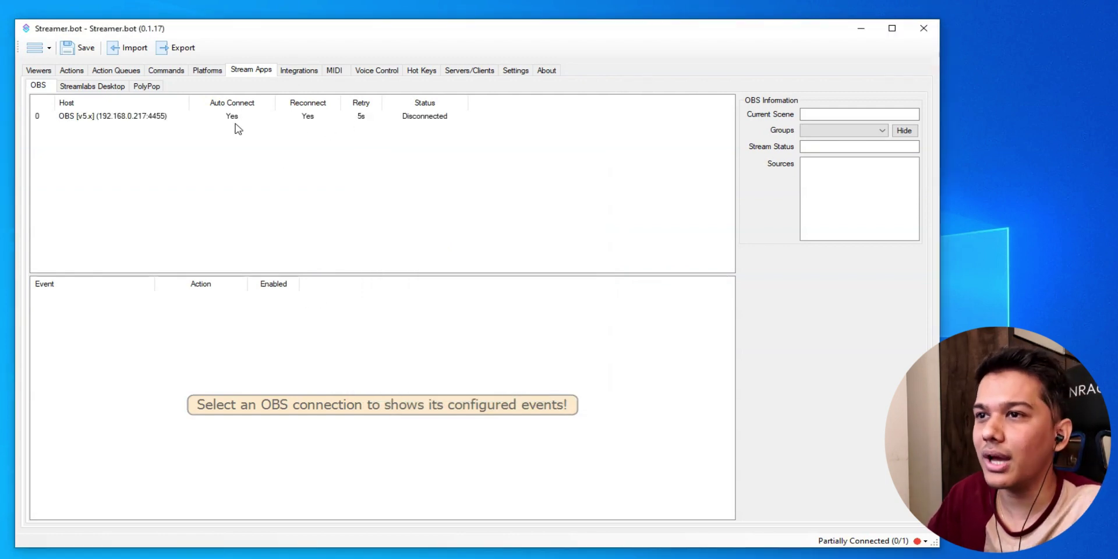
# Try to connect the newly added OBS connection.
pyautogui.click(163, 123)
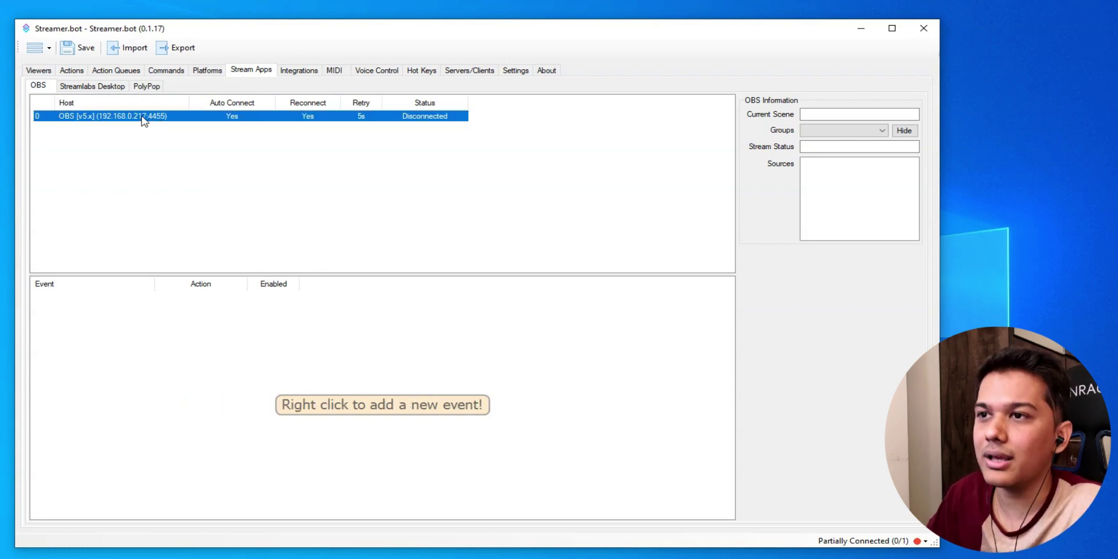
pyautogui.rightClick(143, 119)
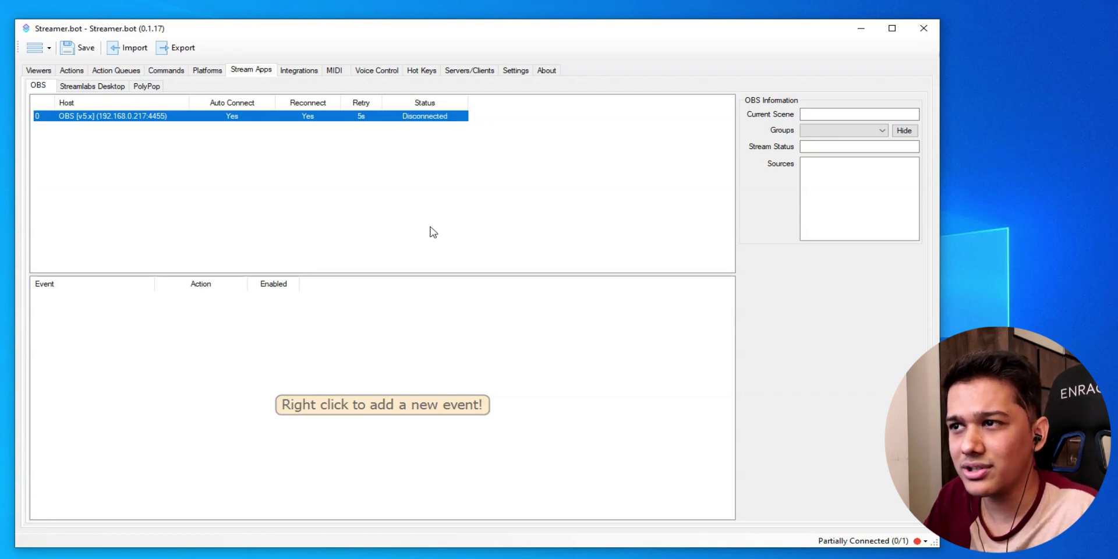
# Switch to OBS, enable the WebSocket server in its settings and confirm, then return to the OBS connection in Streamer.bot.
pyautogui.hotkey('alt', 'Tab')
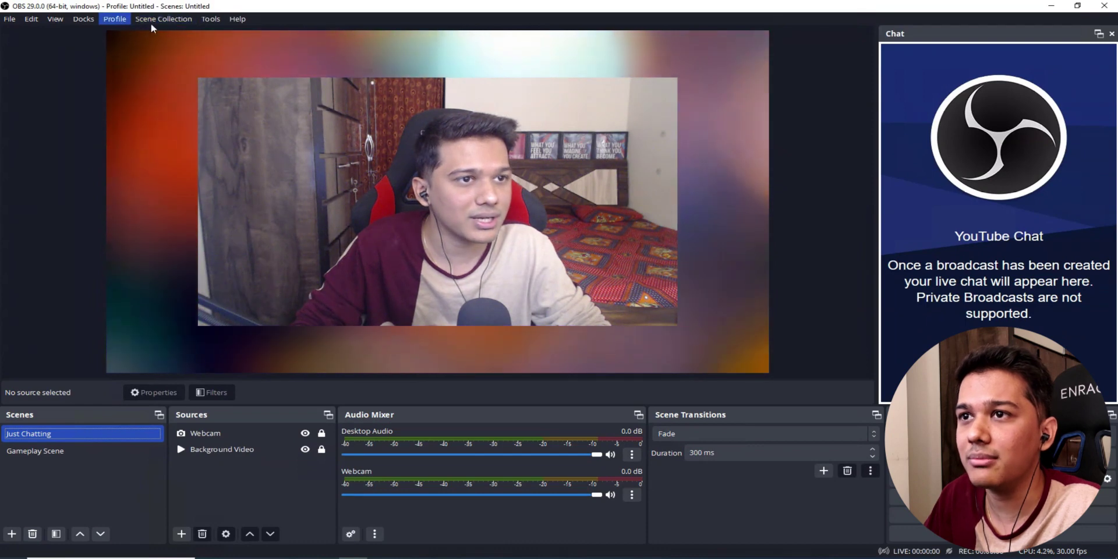
pyautogui.click(215, 23)
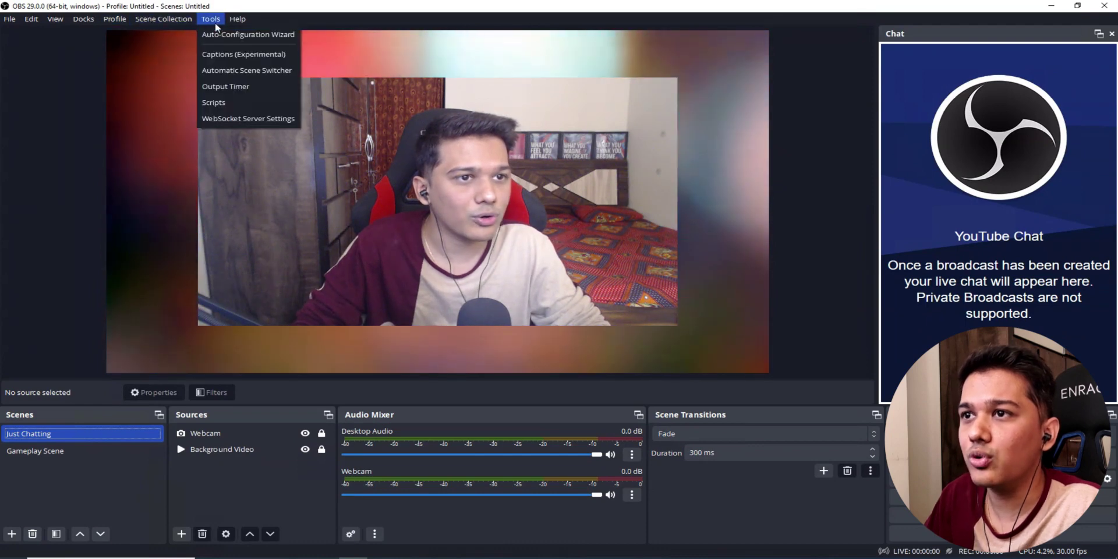
pyautogui.click(239, 119)
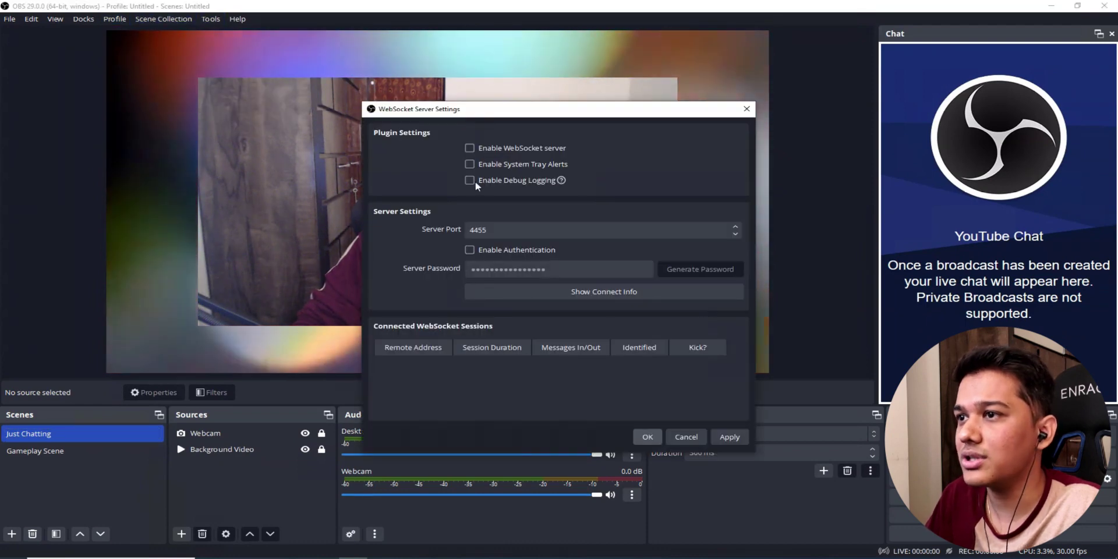
pyautogui.click(469, 148)
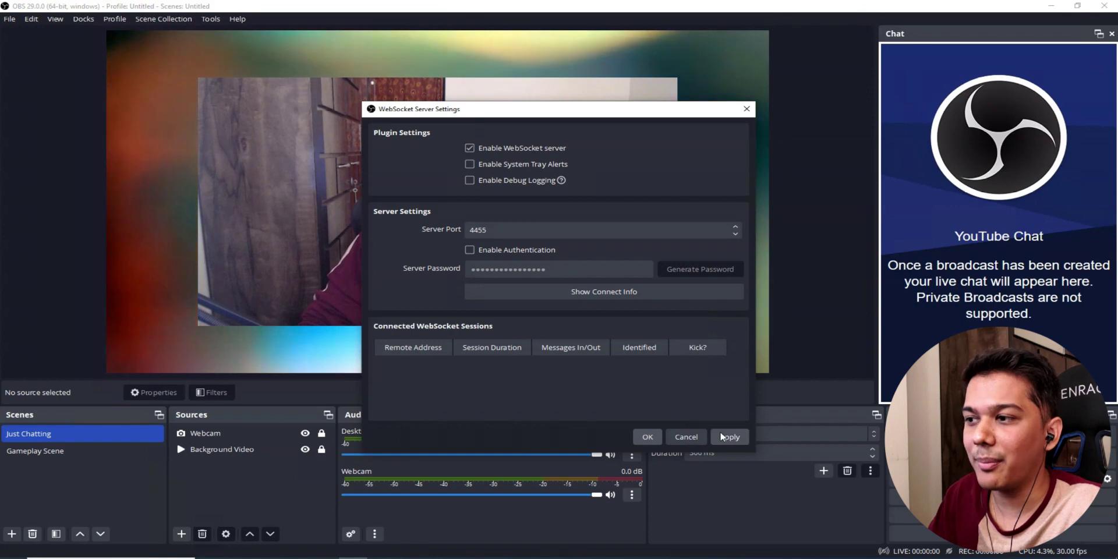
pyautogui.click(647, 437)
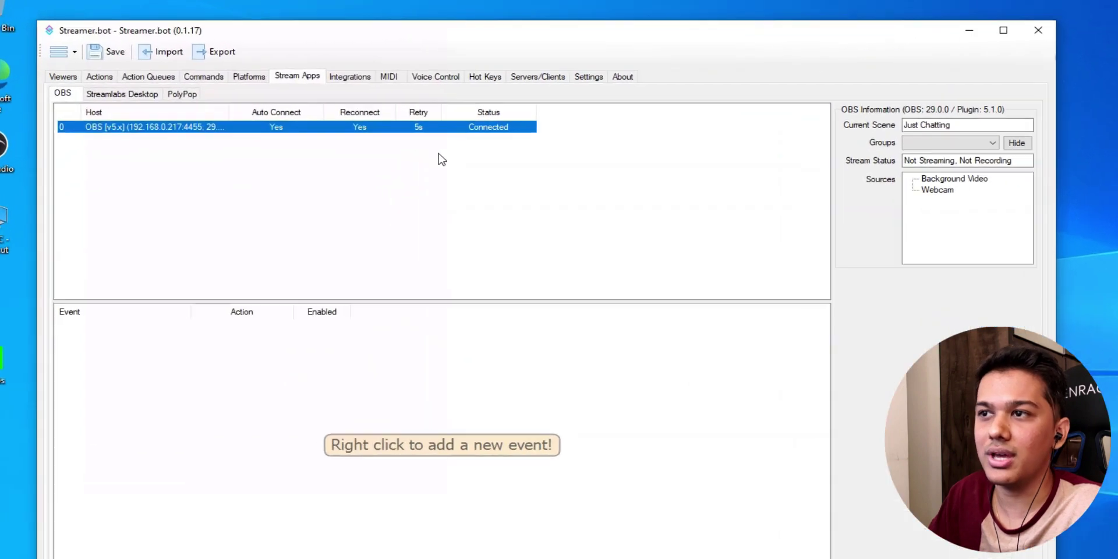
pyautogui.click(364, 135)
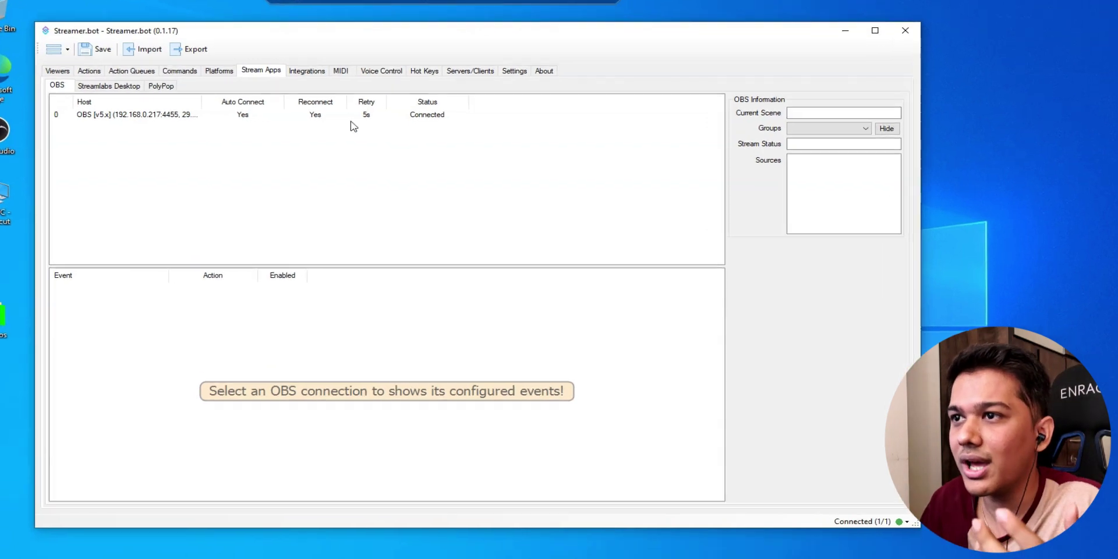
# Open the YouTube platform settings in Streamer.bot and agree to the YouTube, Google and Streamer.bot terms.
pyautogui.click(199, 66)
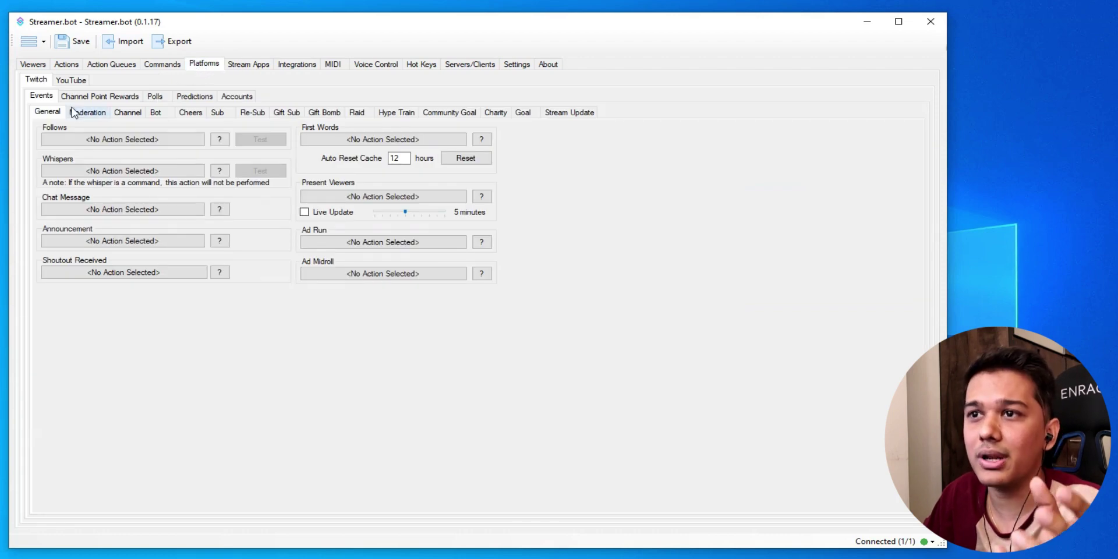
pyautogui.click(38, 82)
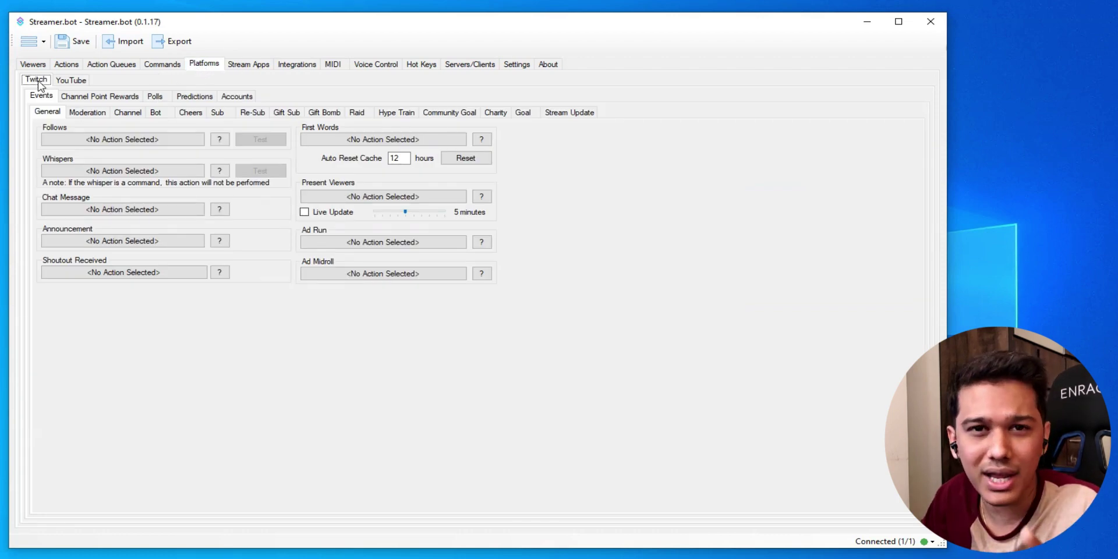
pyautogui.click(78, 83)
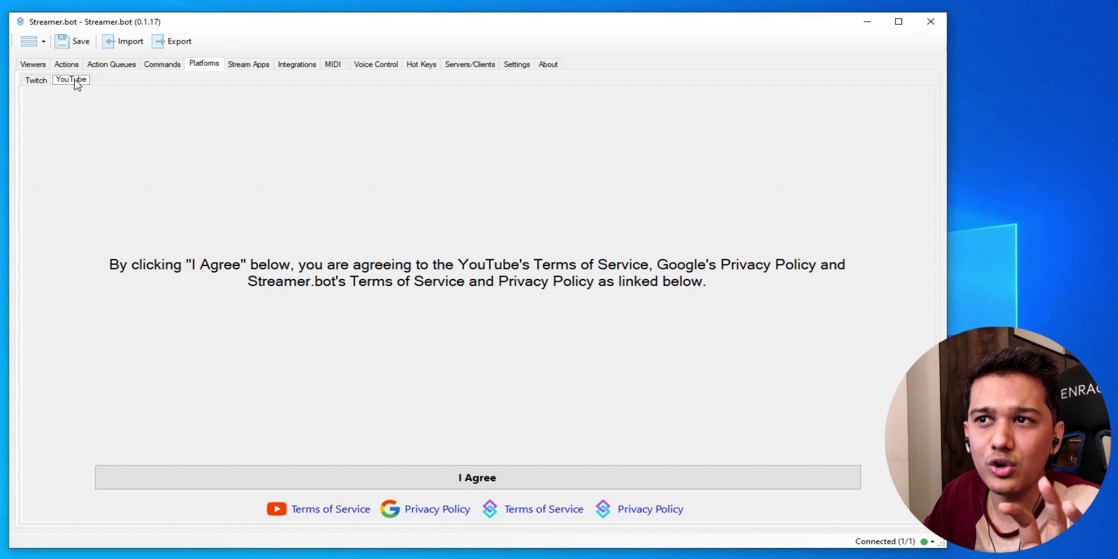
pyautogui.click(481, 478)
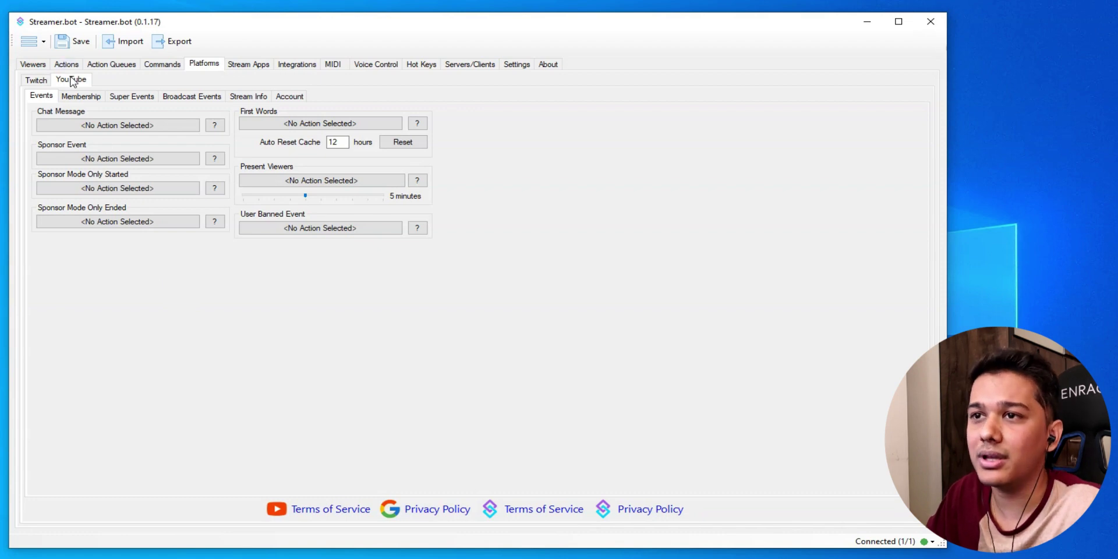
# Start the Google sign-in for the YouTube broadcaster account and choose the streamer's Google account in the browser.
pyautogui.click(67, 99)
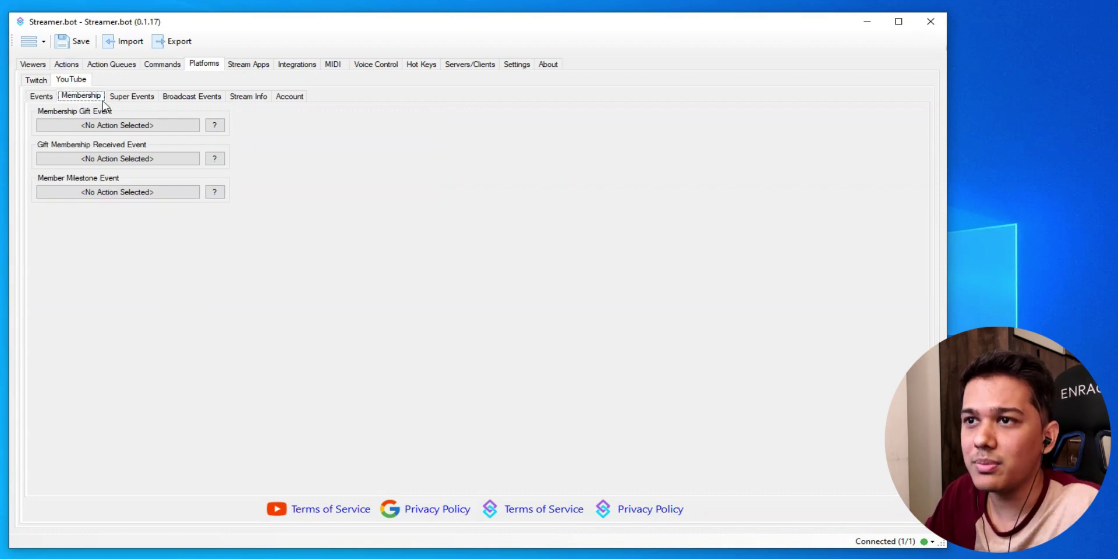
pyautogui.click(292, 98)
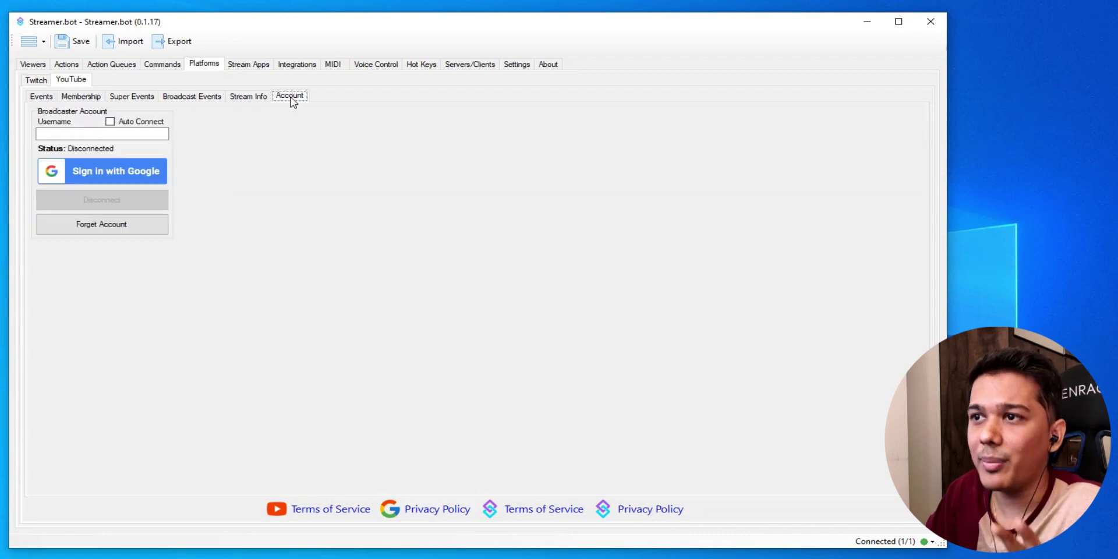
pyautogui.click(122, 183)
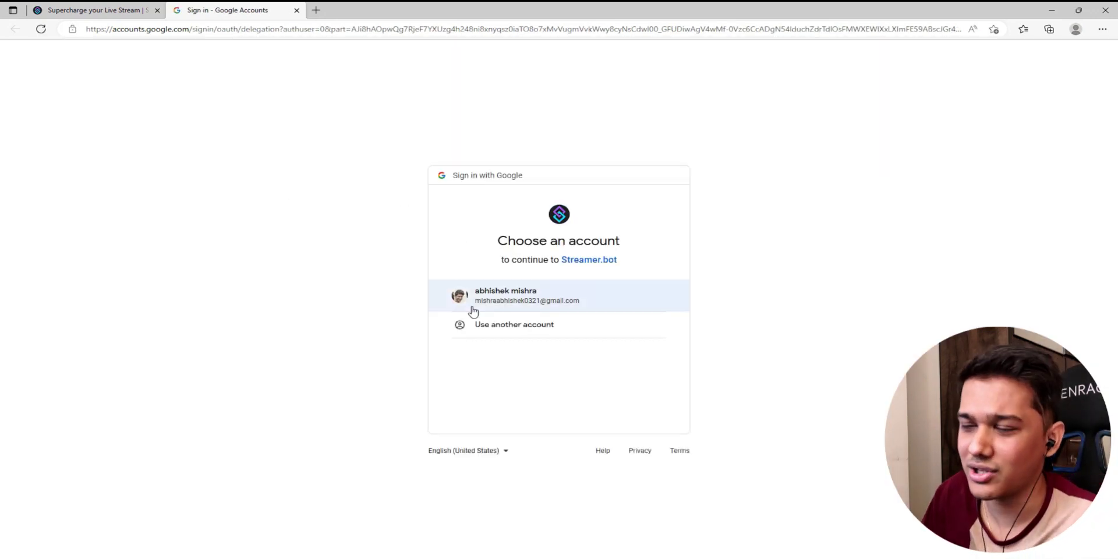
pyautogui.click(515, 297)
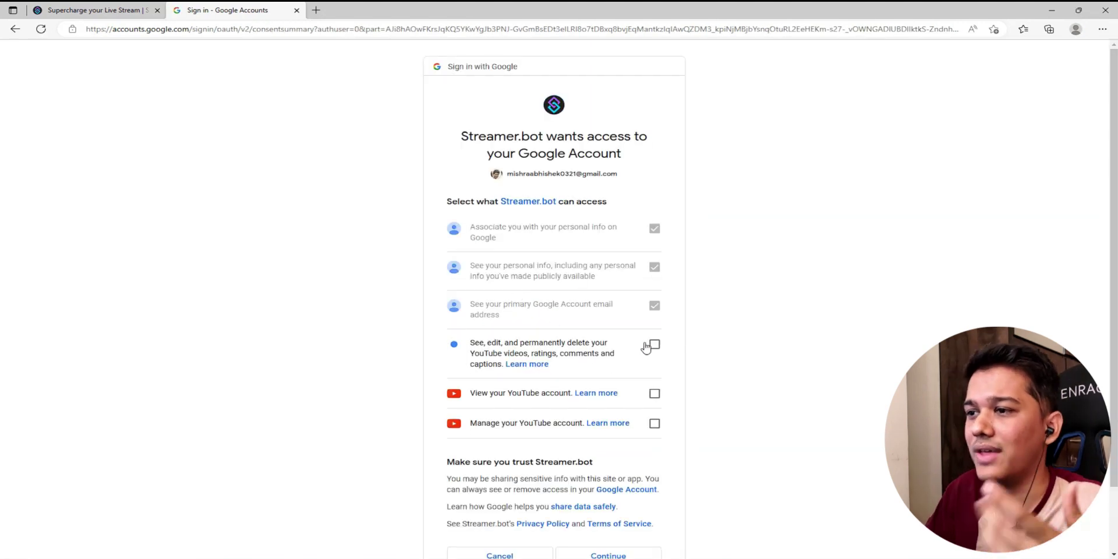
# Grant Streamer.bot access to edit YouTube videos and to view and manage the YouTube account, and continue the authorisation.
pyautogui.click(653, 345)
pyautogui.click(655, 395)
pyautogui.click(655, 424)
pyautogui.scroll(-2, 648, 374)
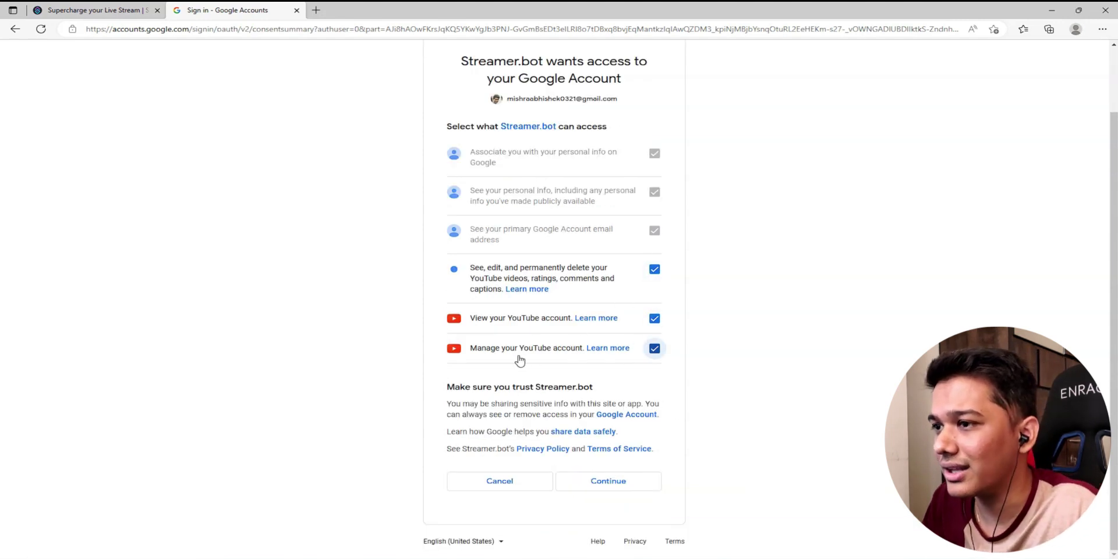
pyautogui.click(609, 488)
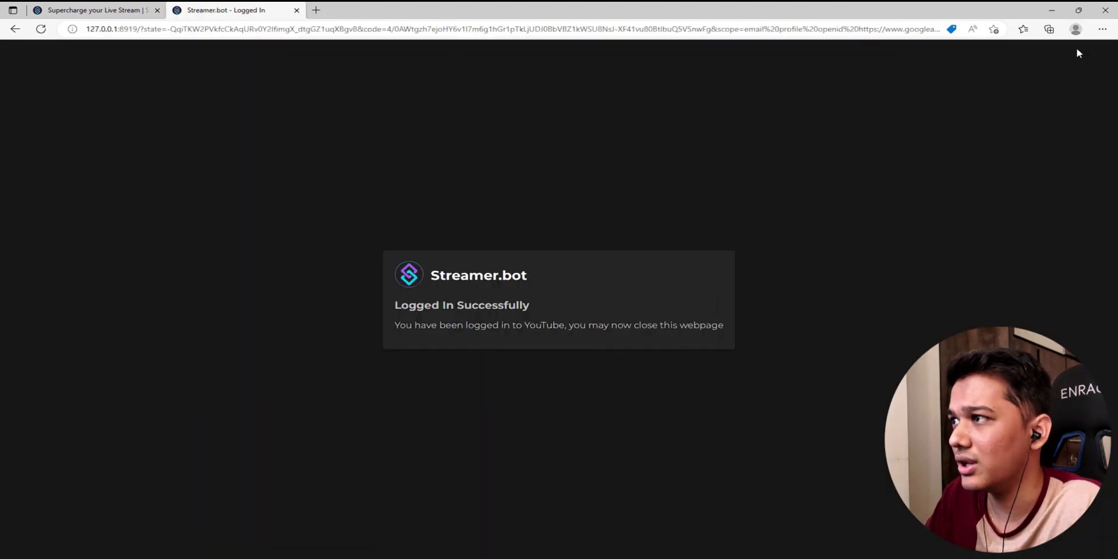
# Minimise the browser and enable auto connect for the YouTube broadcaster account in Streamer.bot.
pyautogui.click(1052, 10)
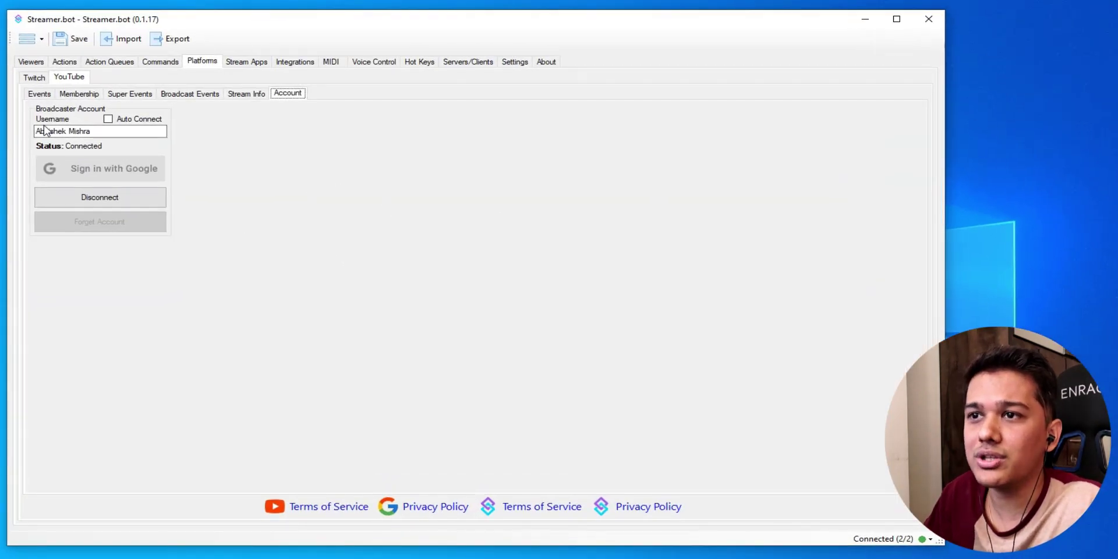
pyautogui.moveTo(102, 131); pyautogui.dragTo(20, 131)
pyautogui.click(76, 134)
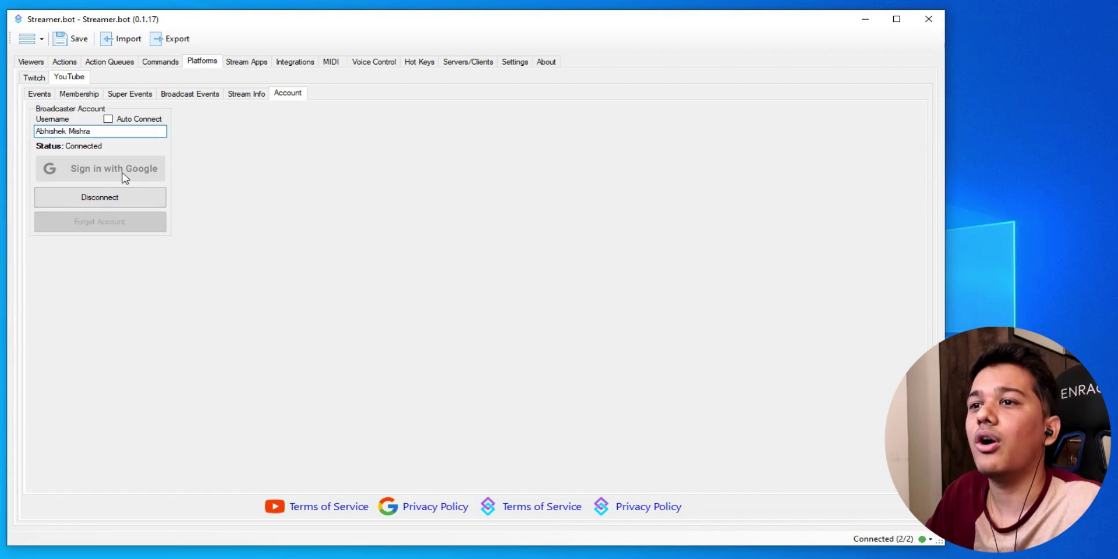
pyautogui.click(109, 120)
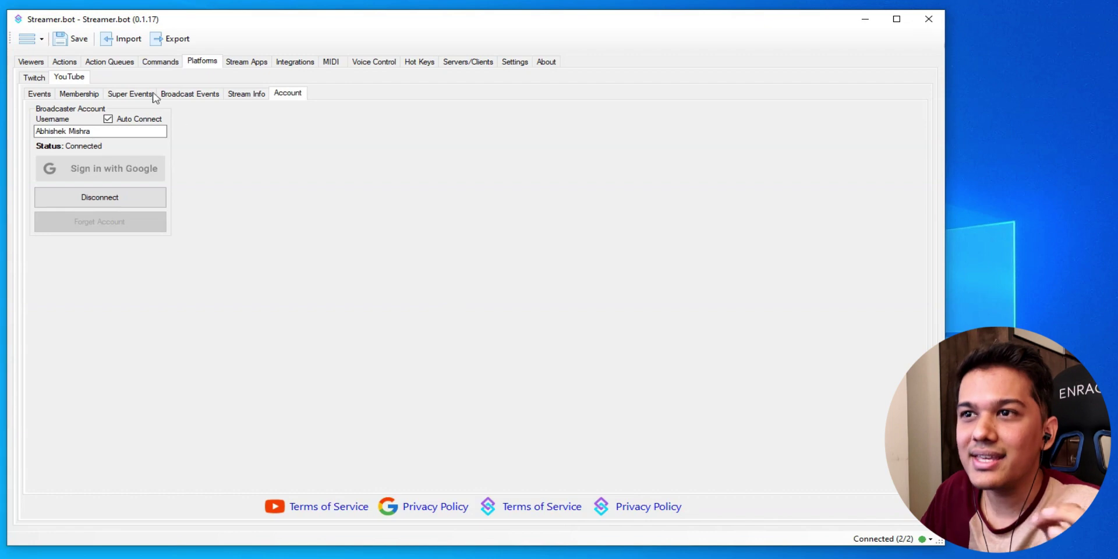
# Show the Streamer.bot actions, bring the browser window with the YouTube Points Workaround document into view and skim its introduction.
pyautogui.click(69, 62)
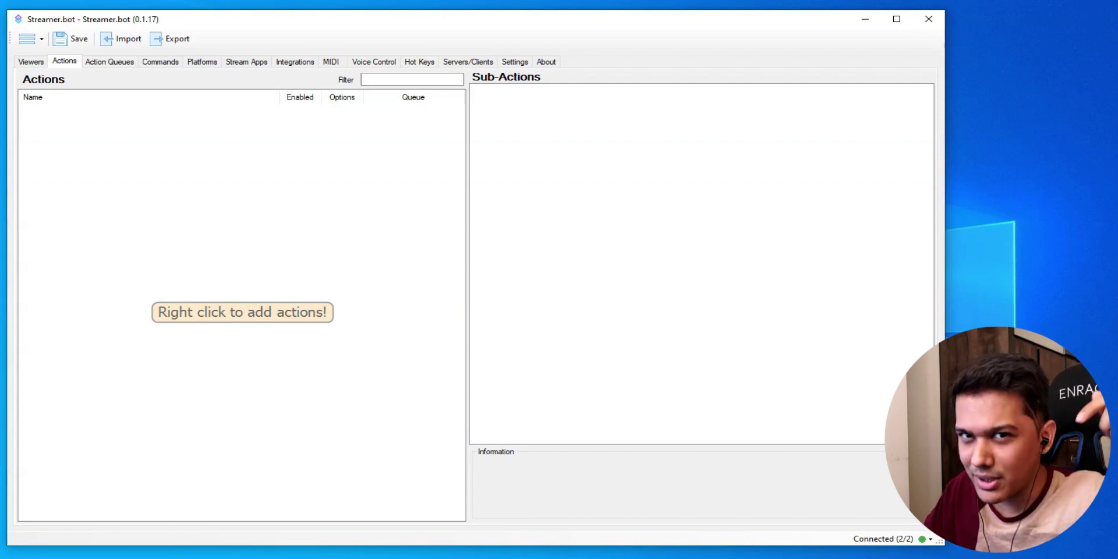
pyautogui.moveTo(1117, 221); pyautogui.dragTo(812, 5)
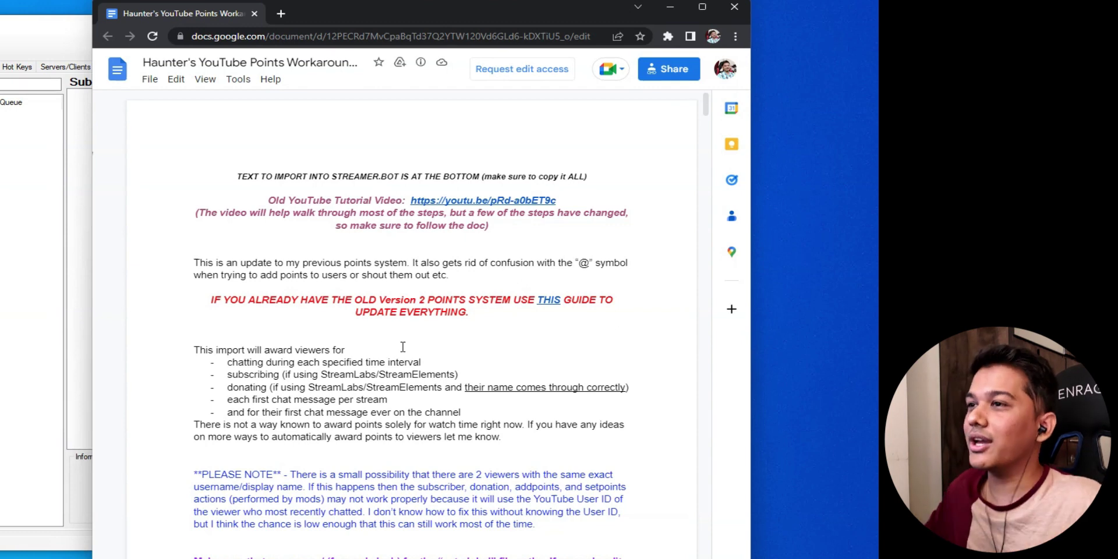
pyautogui.moveTo(197, 61); pyautogui.dragTo(144, 61)
pyautogui.click(207, 213)
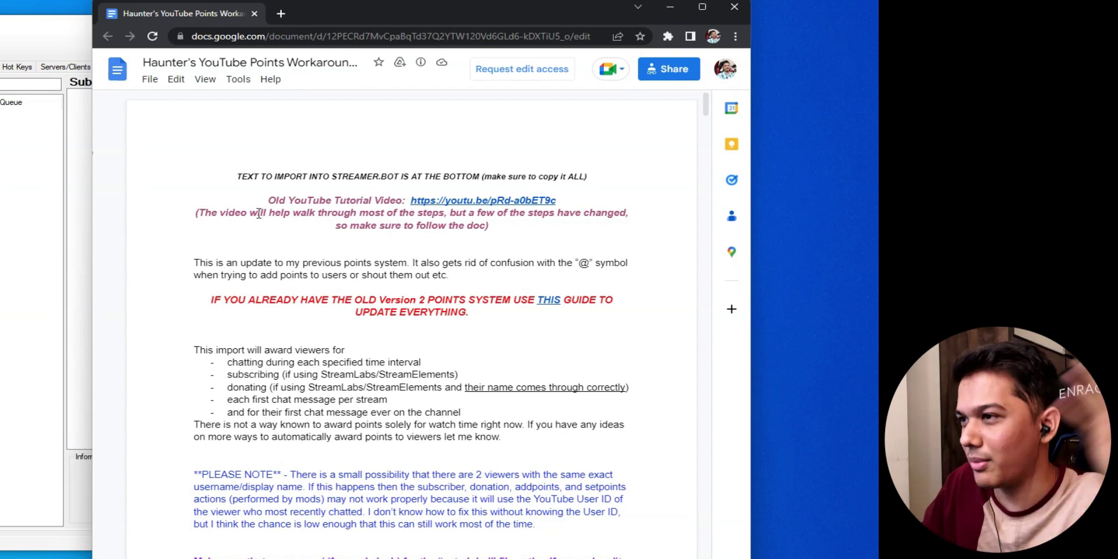
pyautogui.scroll(-1, 373, 260)
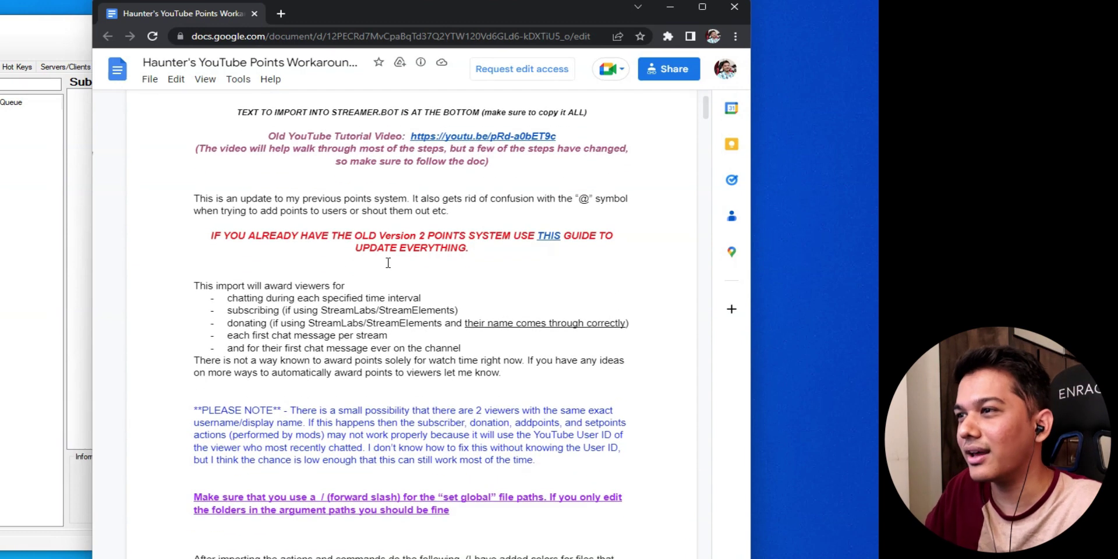
pyautogui.scroll(-1, 387, 255)
pyautogui.scroll(2, 402, 222)
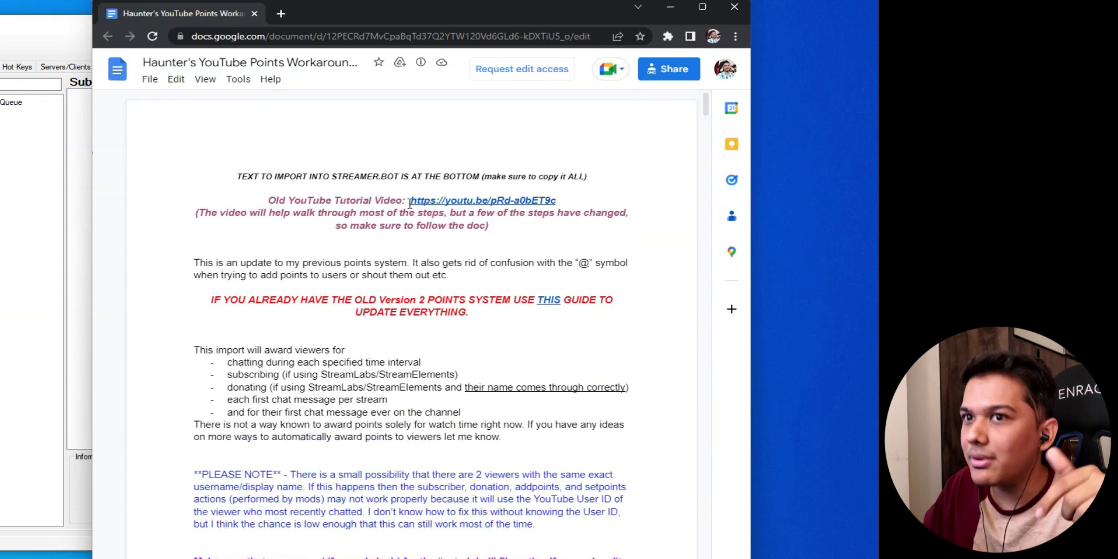
pyautogui.scroll(-5, 628, 191)
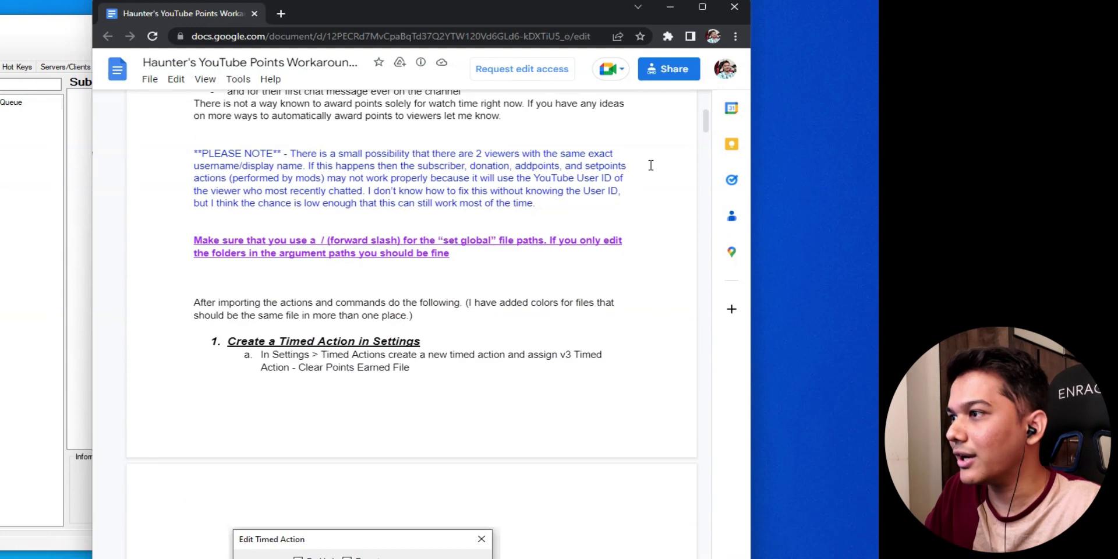
# Copy the complete Streamer.bot import text from the end of the Google Docs document and minimise the browser.
pyautogui.moveTo(705, 121); pyautogui.dragTo(674, 386)
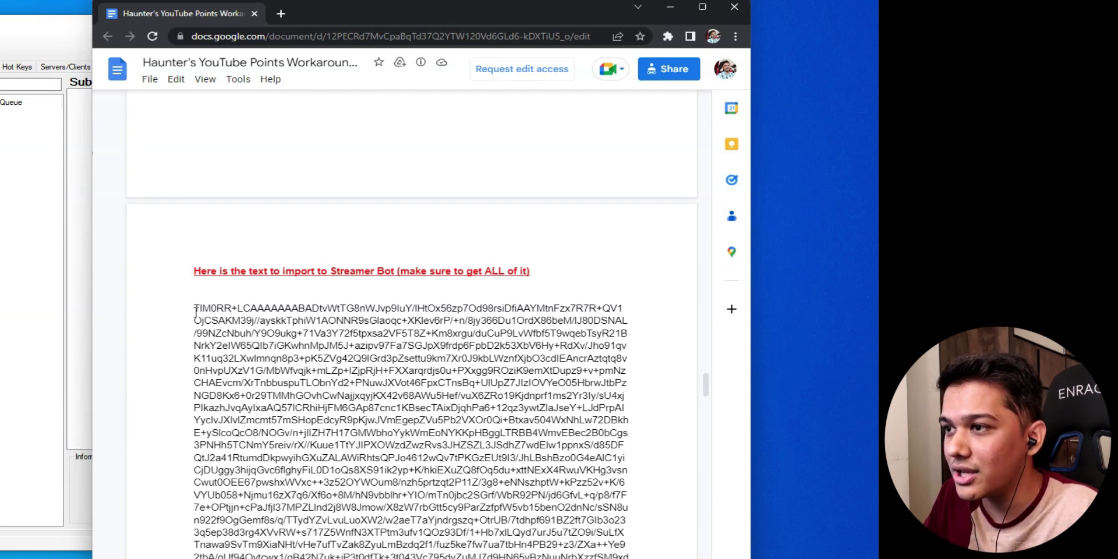
pyautogui.moveTo(195, 309); pyautogui.dragTo(313, 540)
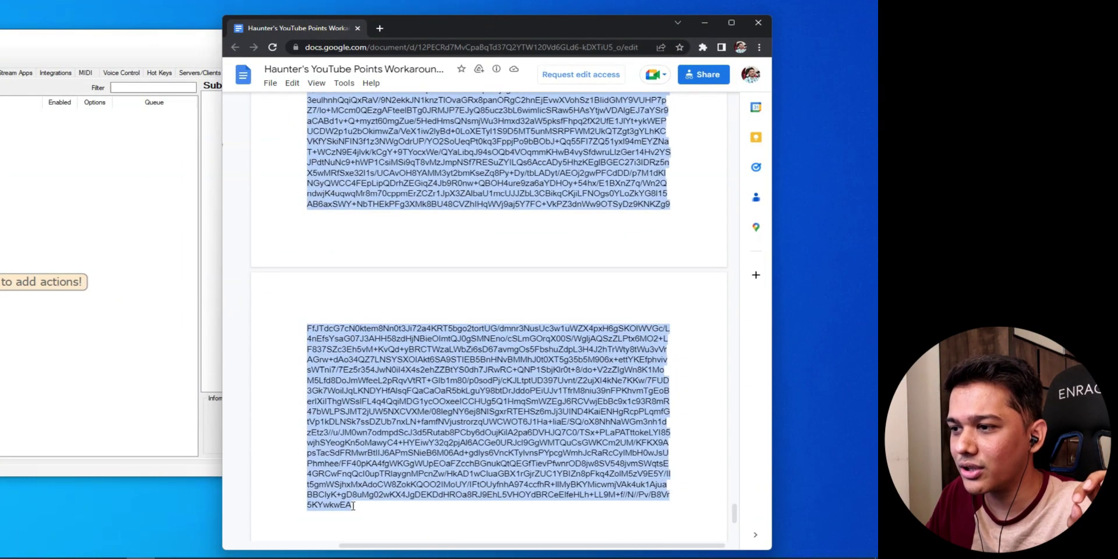
pyautogui.rightClick(365, 396)
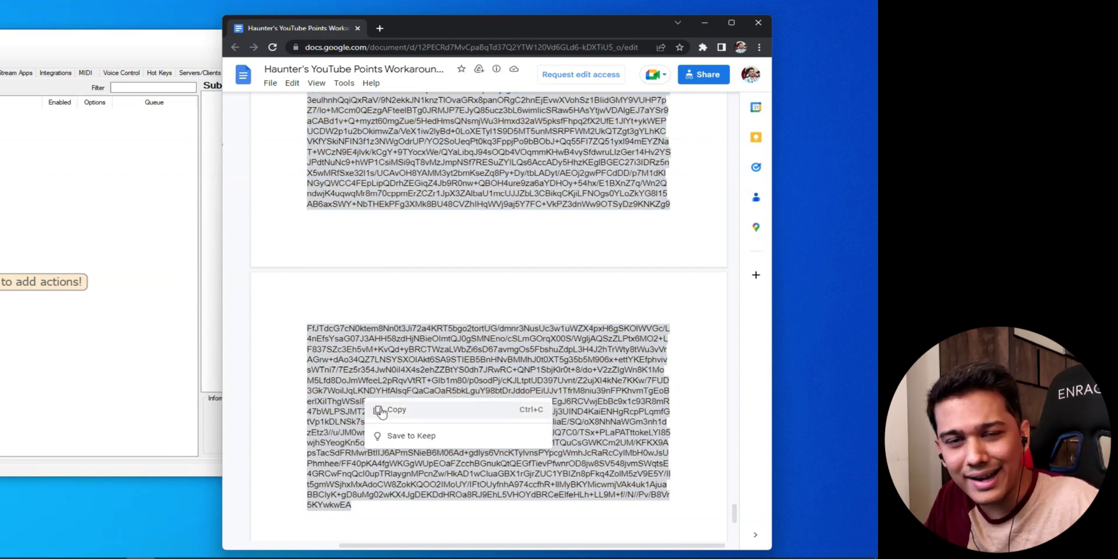
pyautogui.click(382, 410)
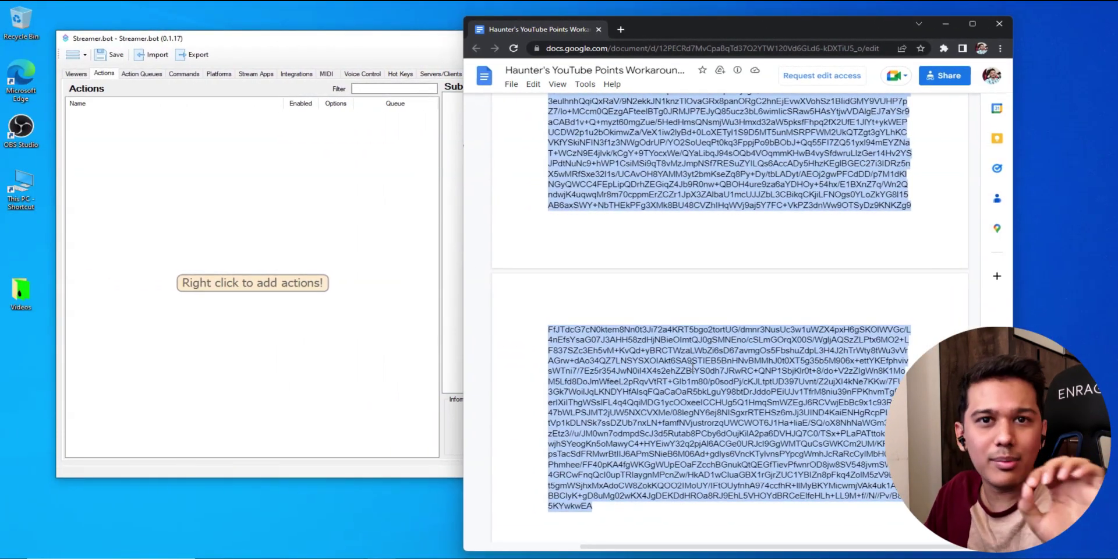
pyautogui.click(945, 23)
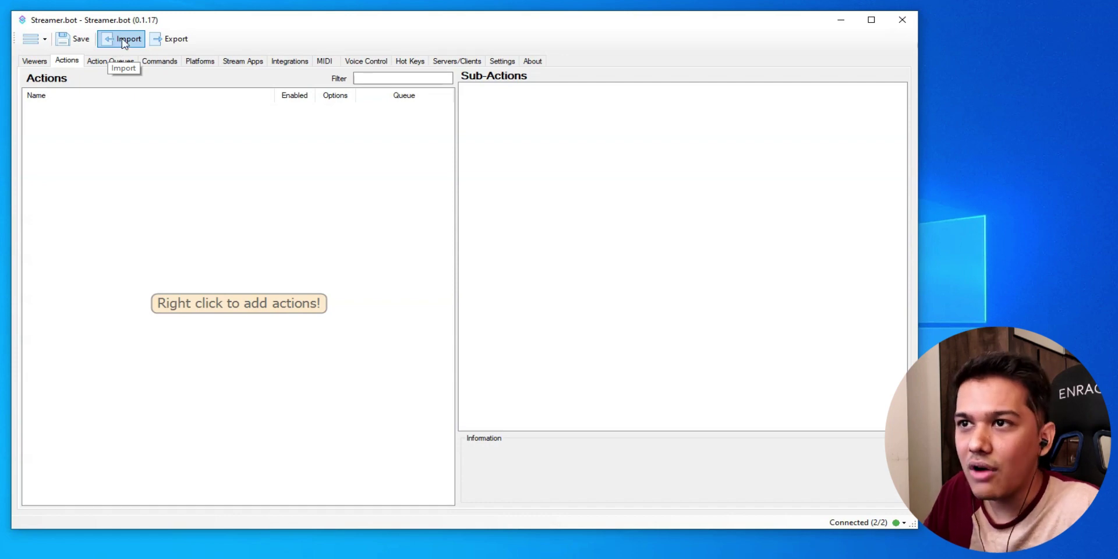
# Start an import in Streamer.bot and paste the copied import text as the import string.
pyautogui.click(124, 43)
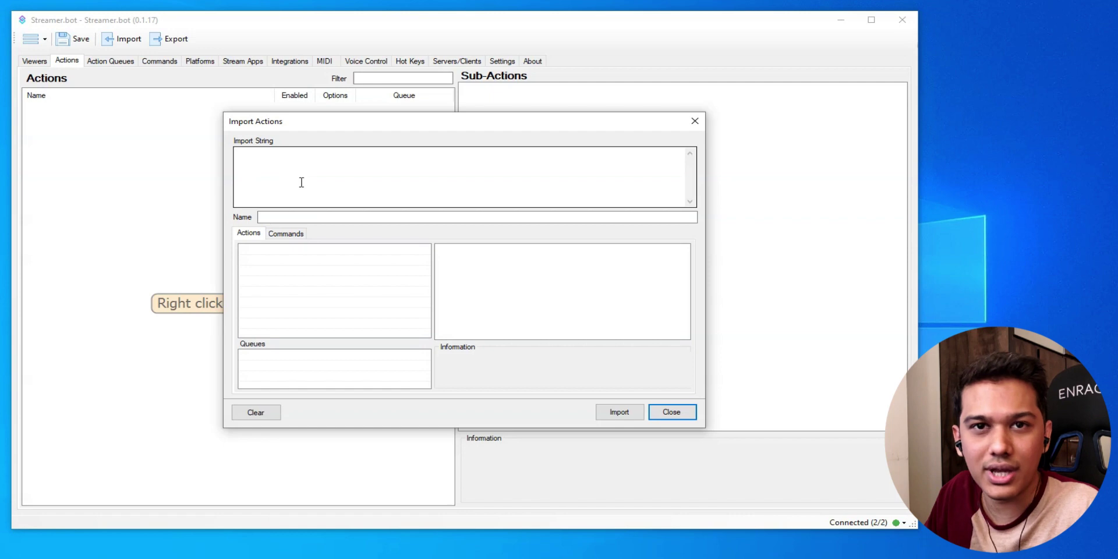
pyautogui.click(268, 166)
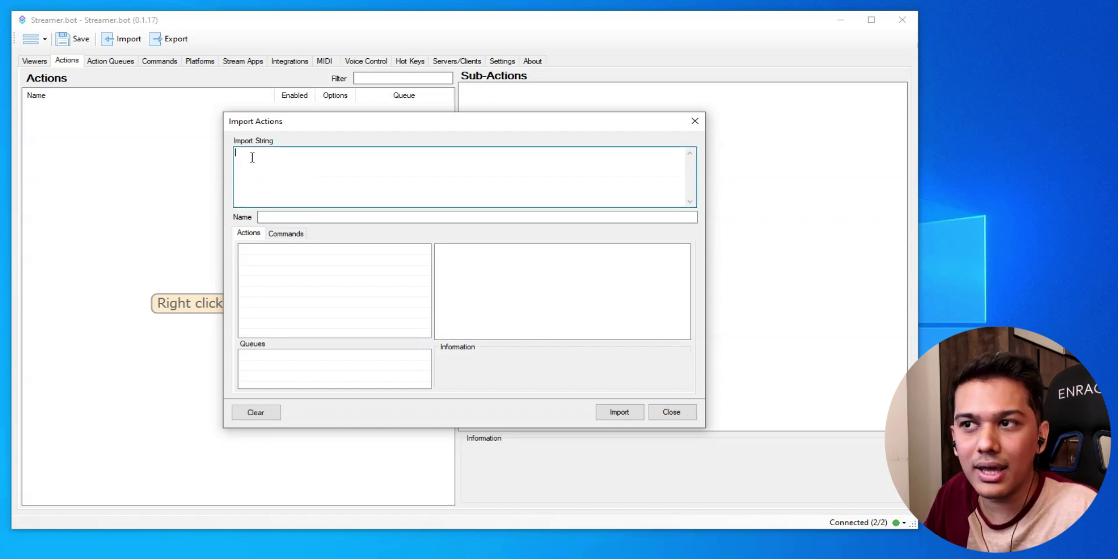
pyautogui.rightClick(251, 156)
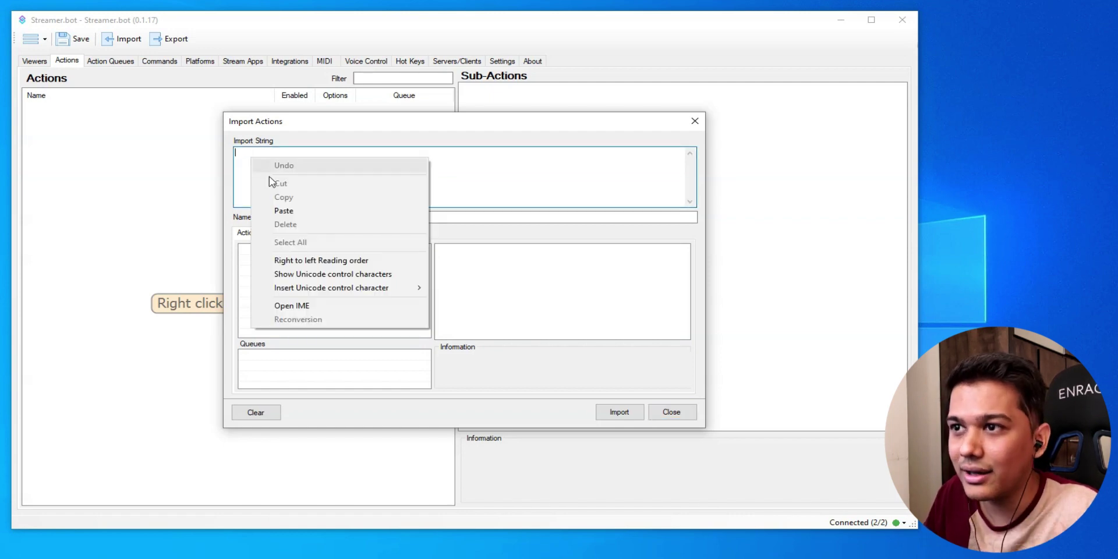
pyautogui.click(292, 212)
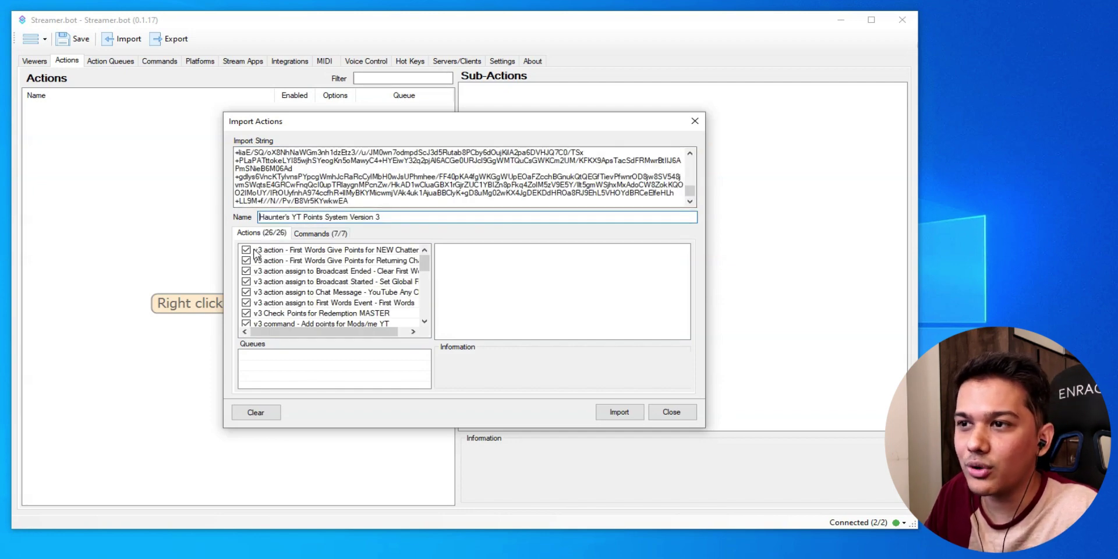
# Review the actions and commands included in the Haunter's YT Points System Version 3 import.
pyautogui.scroll(-6, 263, 289)
pyautogui.scroll(5, 268, 300)
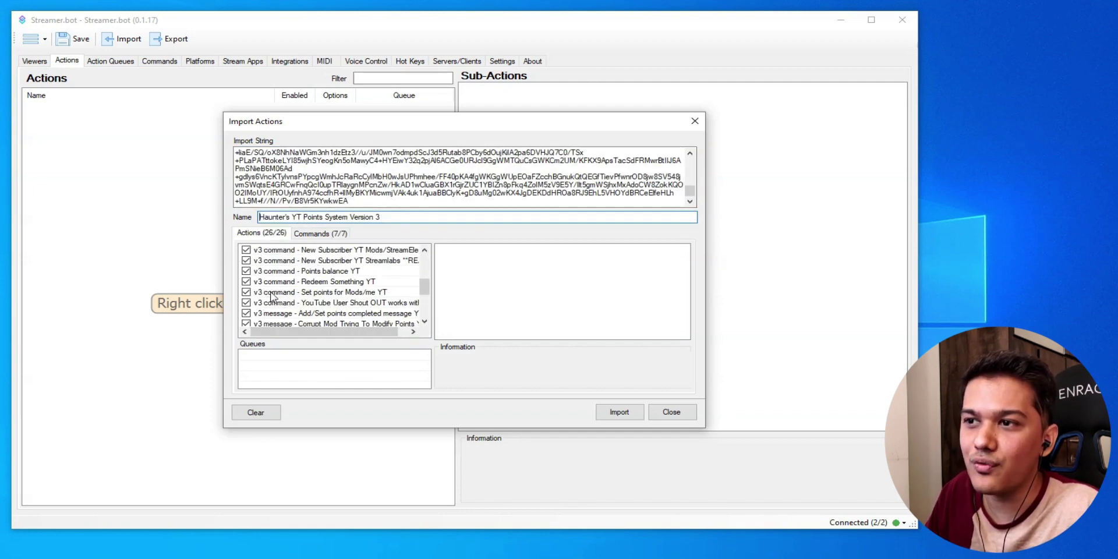
pyautogui.click(320, 233)
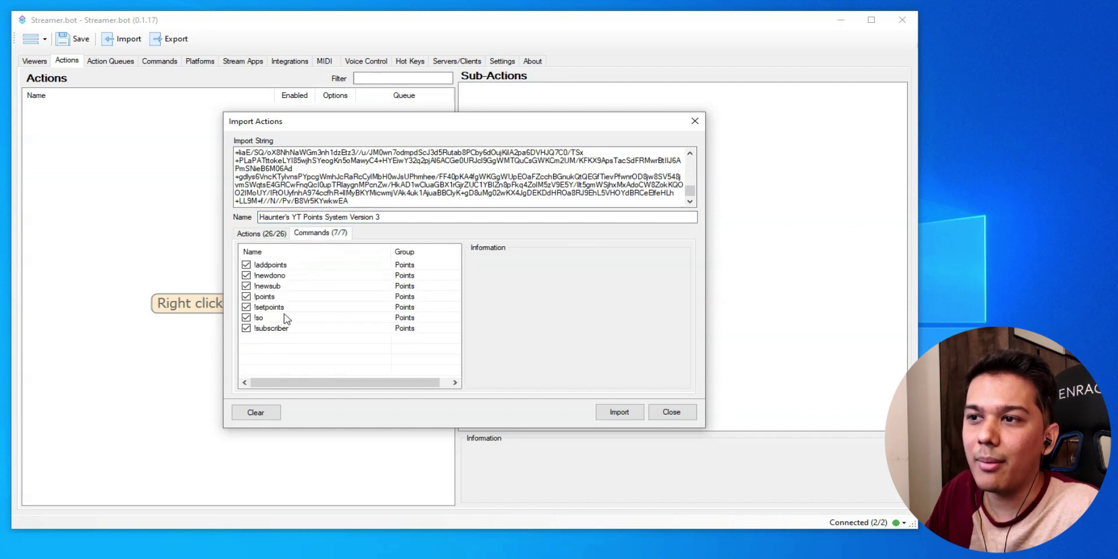
pyautogui.click(269, 235)
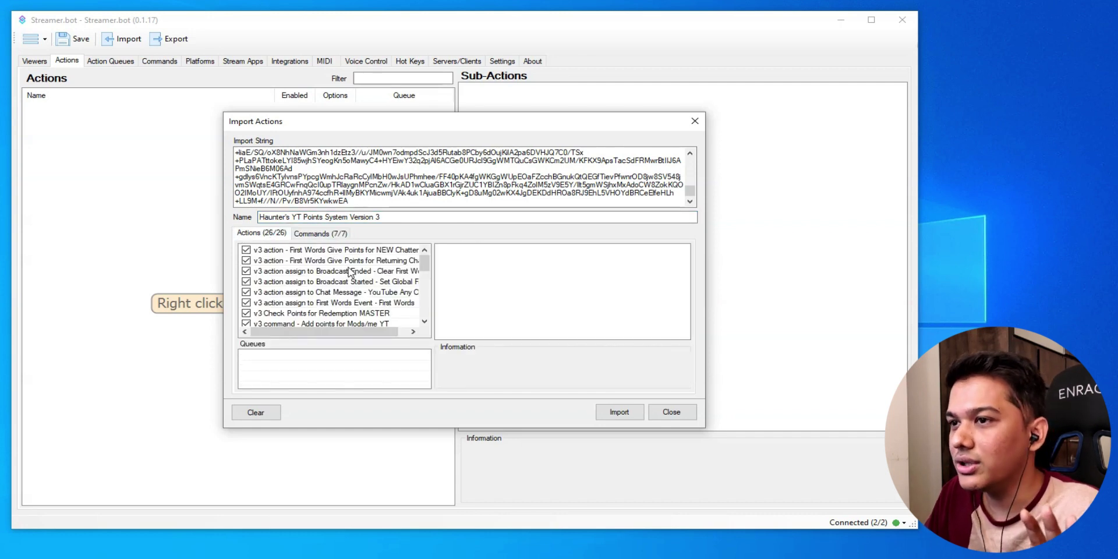
pyautogui.click(359, 198)
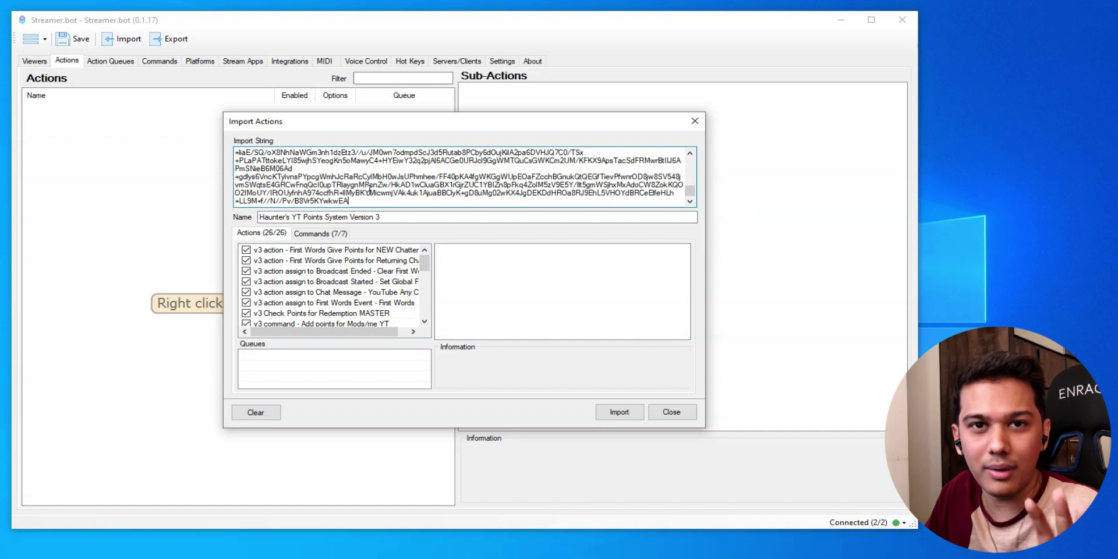
# Import the points system, check the imported commands and return to the list of actions.
pyautogui.click(619, 413)
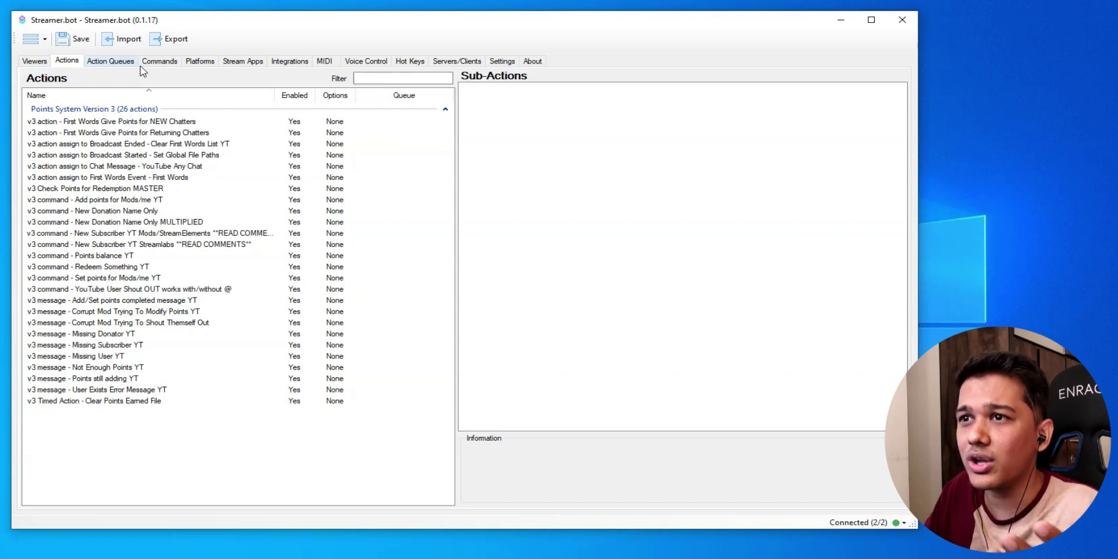
pyautogui.click(163, 62)
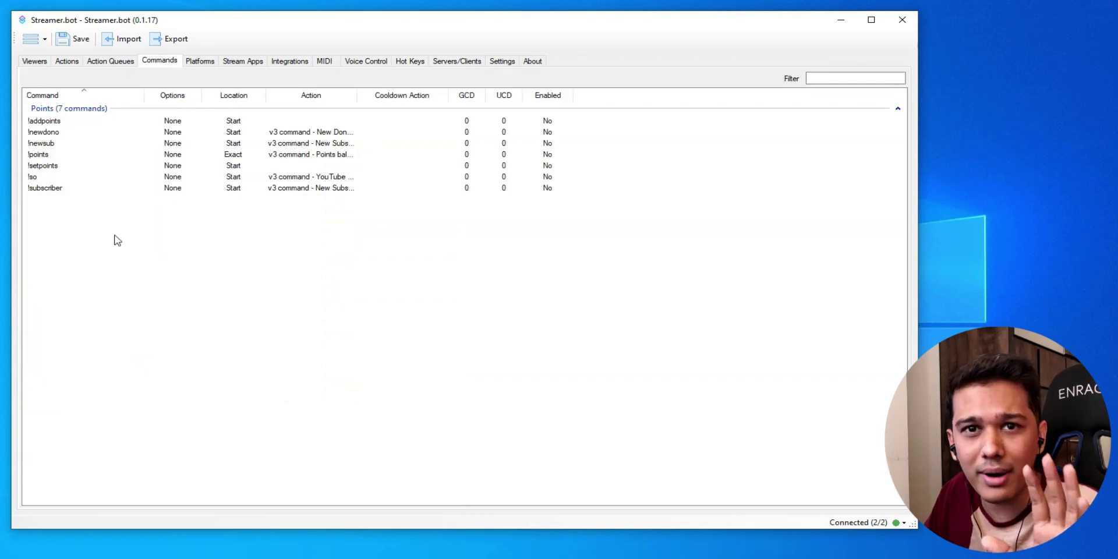
pyautogui.click(66, 61)
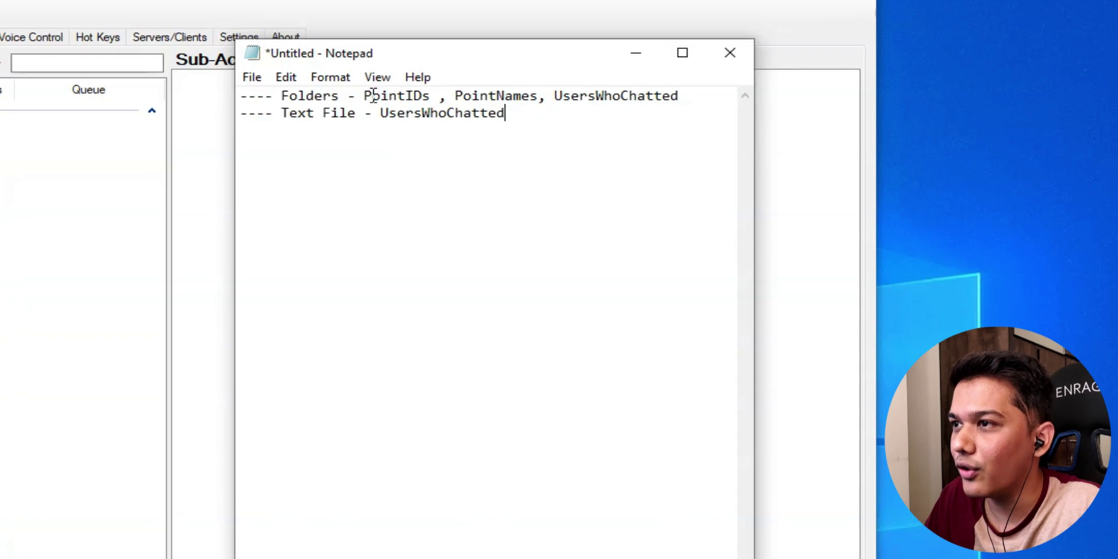
# Go through the required folder names and the text file name listed in the Notepad note.
pyautogui.click(592, 99)
pyautogui.moveTo(375, 95); pyautogui.dragTo(677, 95)
pyautogui.click(417, 109)
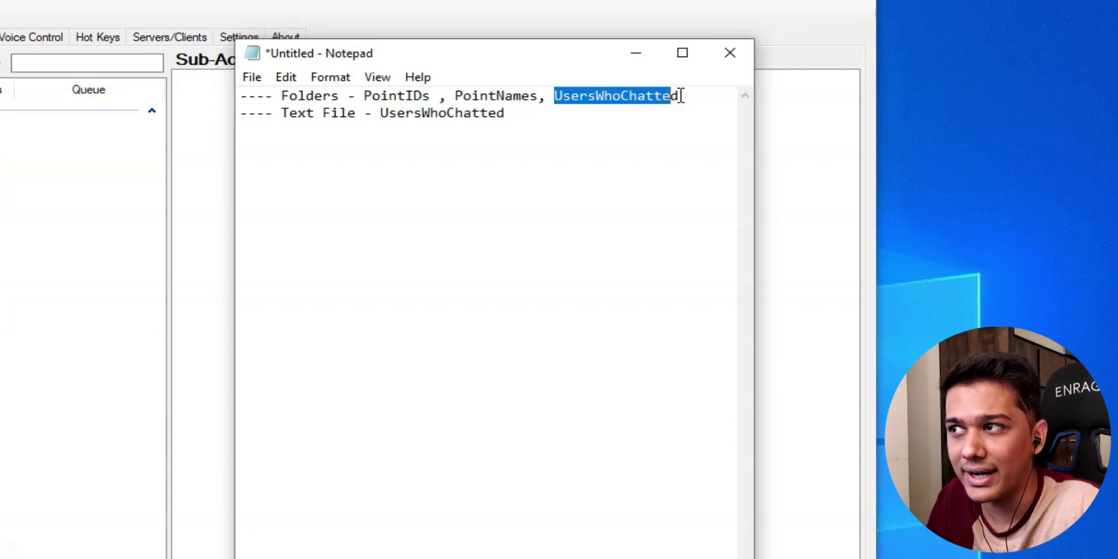
pyautogui.click(604, 134)
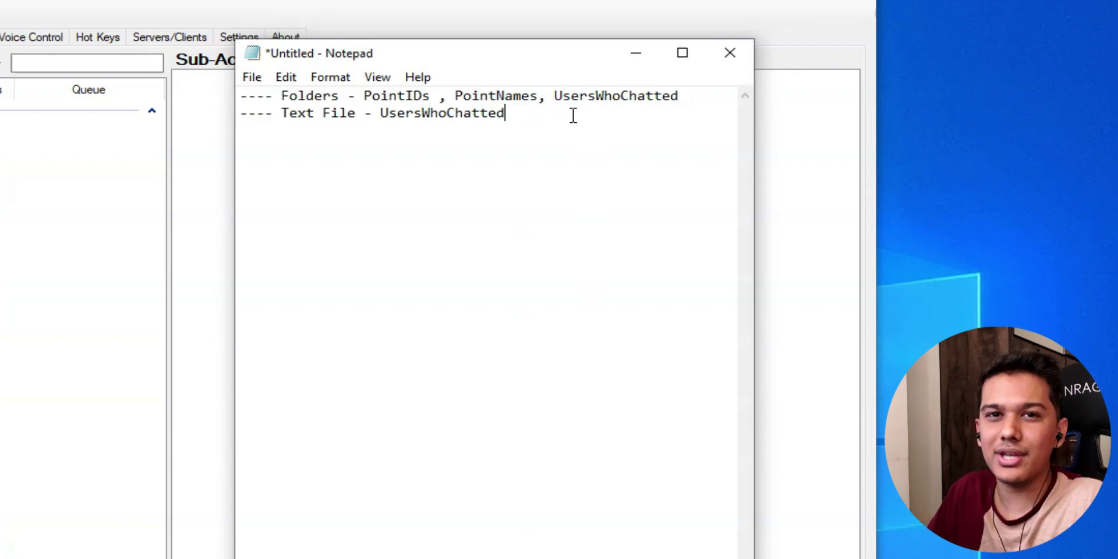
# Move the Notepad note aside, copy the folder name PointIDs from it and minimise Streamer.bot.
pyautogui.moveTo(510, 54); pyautogui.dragTo(828, 35)
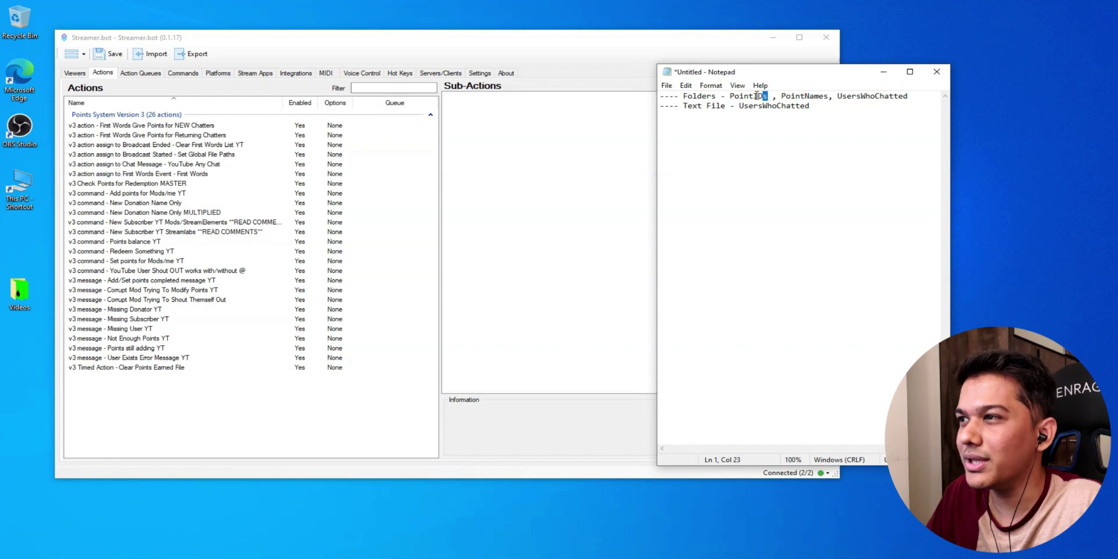
pyautogui.moveTo(757, 96); pyautogui.dragTo(737, 96)
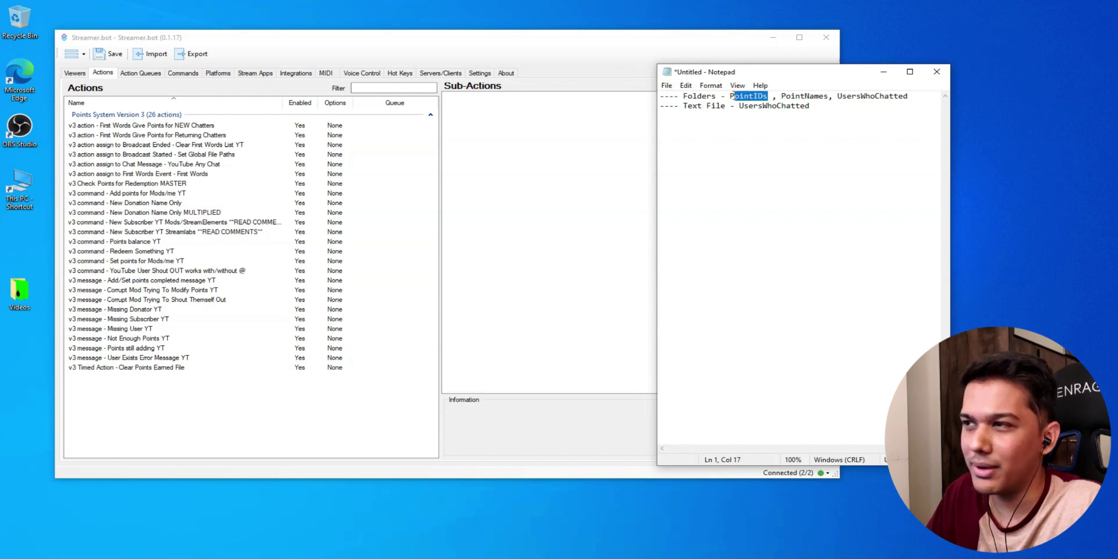
pyautogui.rightClick(737, 98)
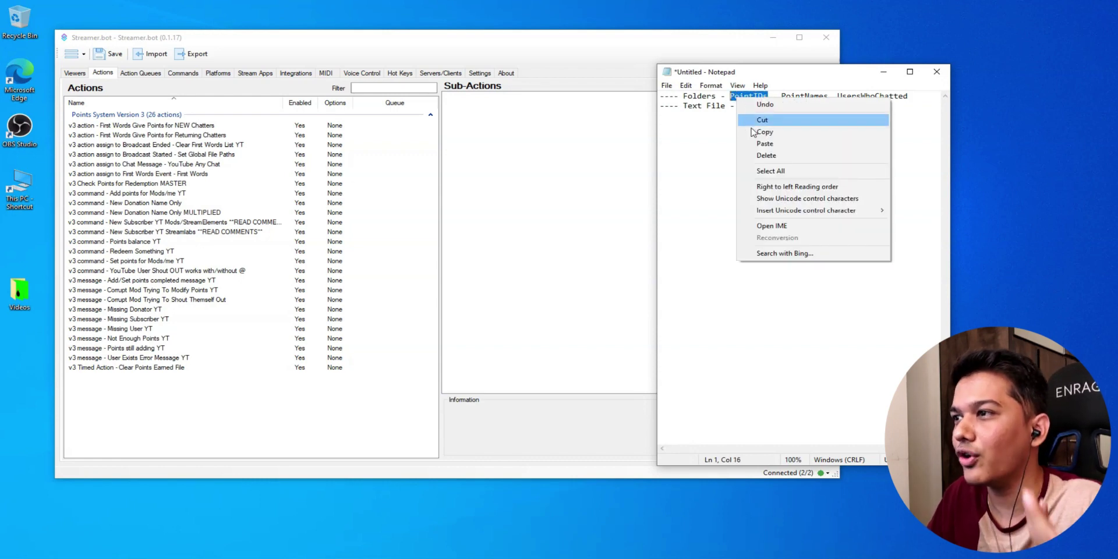
pyautogui.click(754, 132)
pyautogui.moveTo(778, 66); pyautogui.dragTo(778, 66)
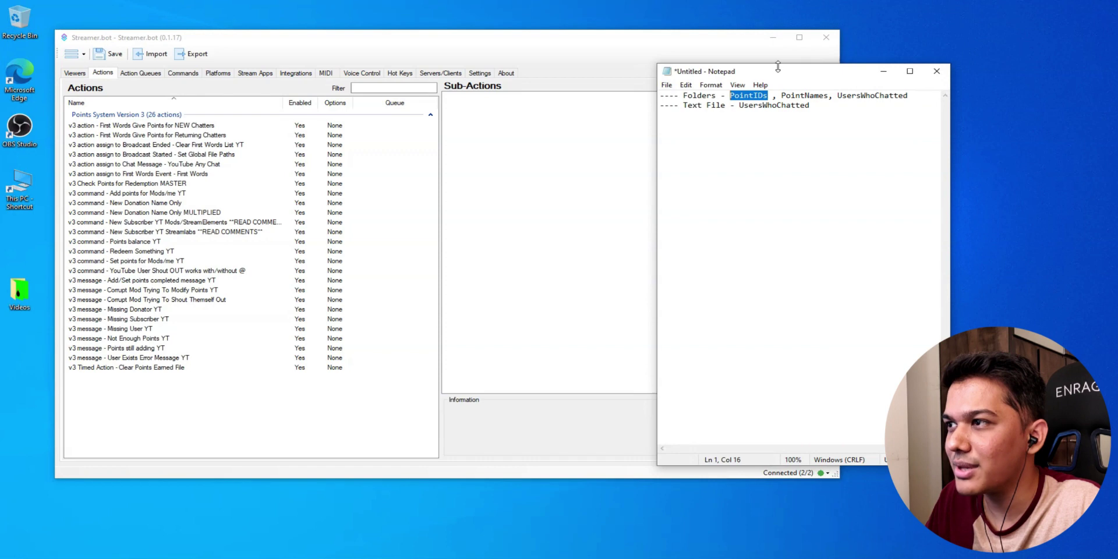
pyautogui.click(773, 37)
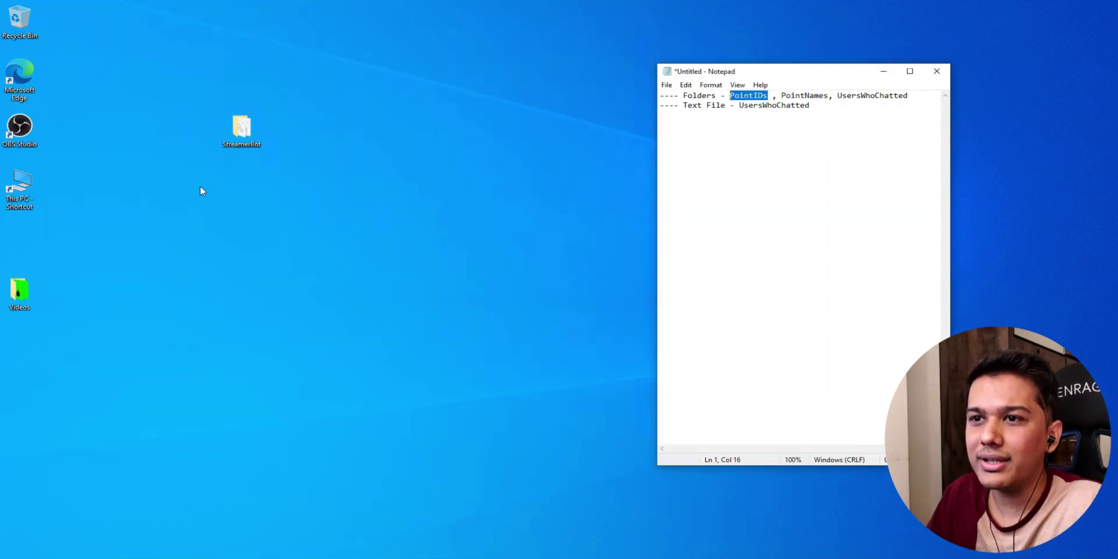
# Create a new folder on the desktop and name it Points System.
pyautogui.rightClick(135, 223)
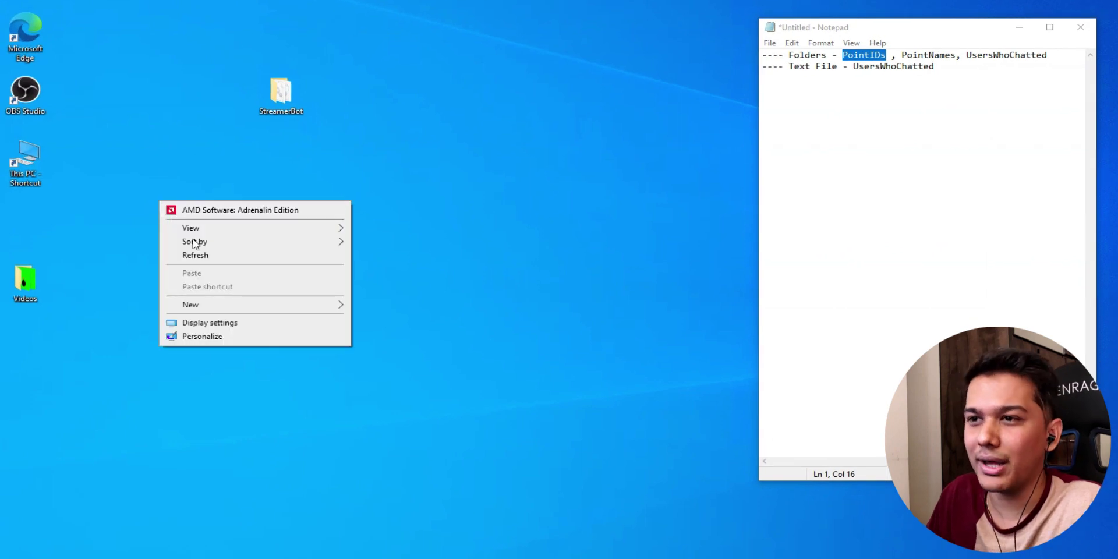
pyautogui.moveTo(217, 305)
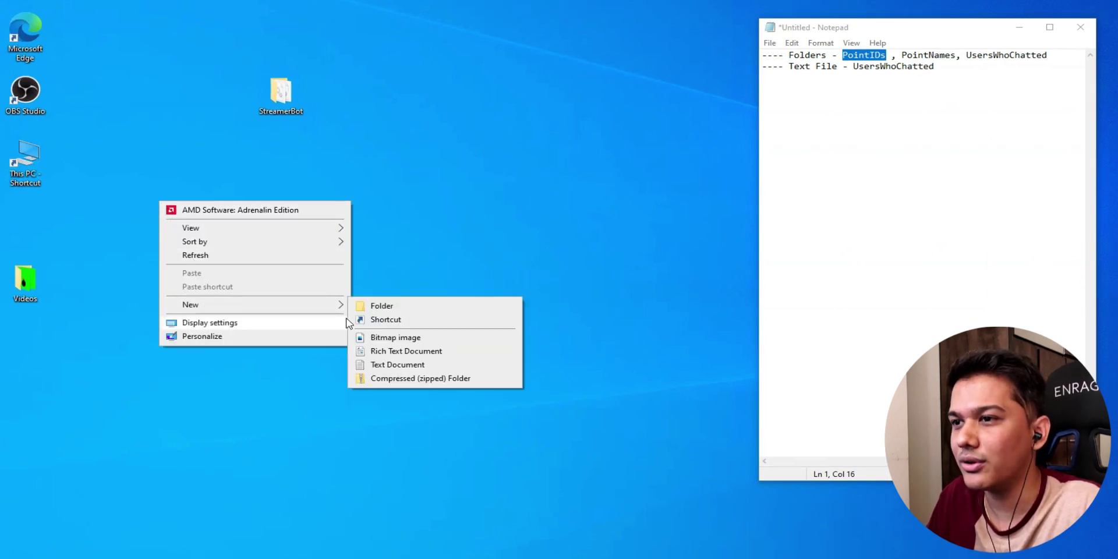
pyautogui.click(380, 307)
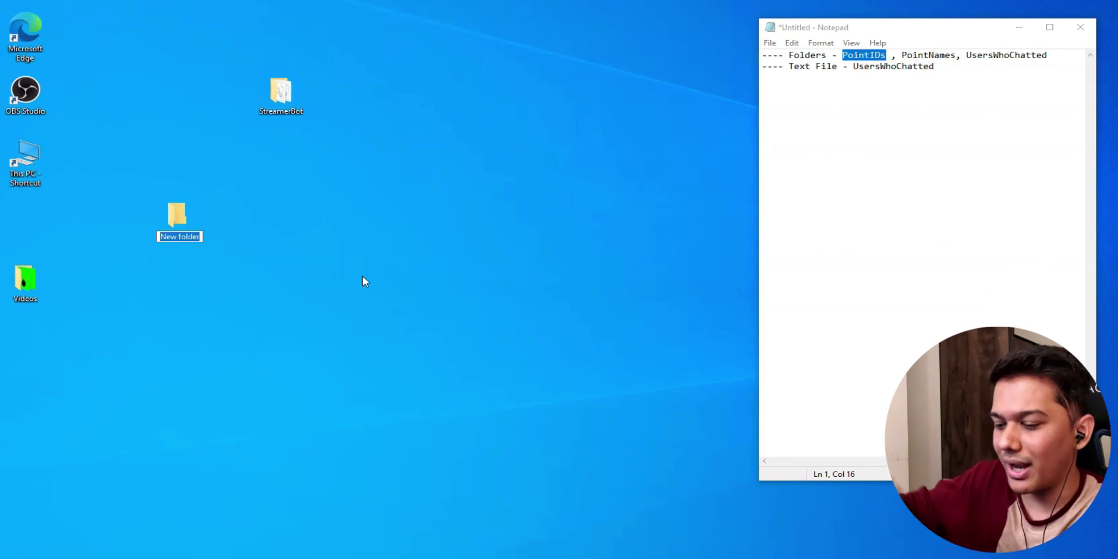
pyautogui.write('Poi')
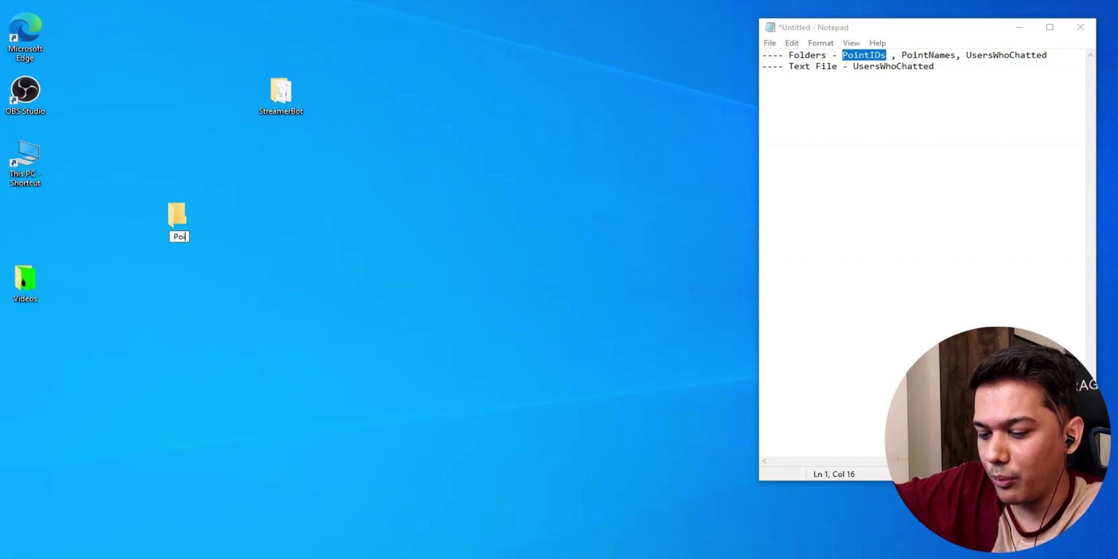
pyautogui.write('nts Sysy')
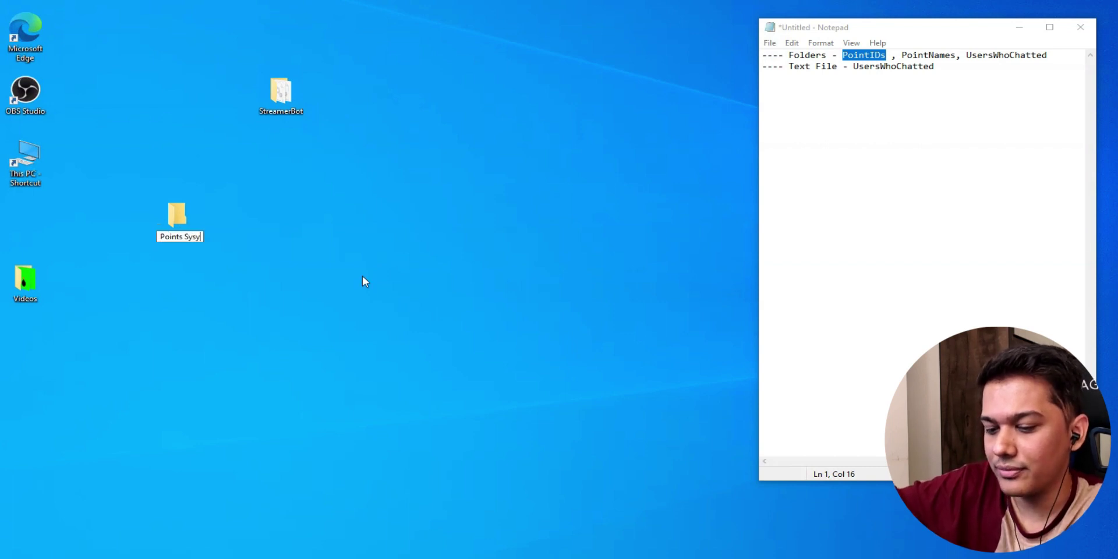
pyautogui.press('BackSpace')
pyautogui.write('tem')
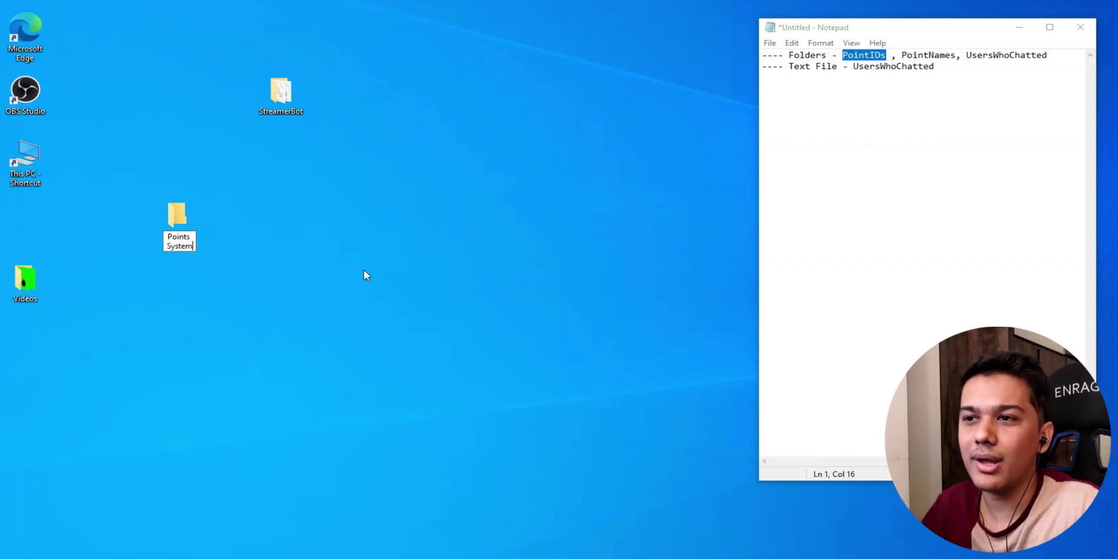
pyautogui.press('Return')
# Open the Points System folder and create a folder named PointIDs inside it.
pyautogui.moveTo(169, 231)
pyautogui.mouseDown()
pyautogui.moveTo(194, 268)
pyautogui.moveTo(152, 339)
pyautogui.moveTo(73, 352)
pyautogui.moveTo(181, 231)
pyautogui.moveTo(180, 215)
pyautogui.mouseUp()
pyautogui.doubleClick(180, 216)
pyautogui.moveTo(507, 32); pyautogui.dragTo(312, 150)
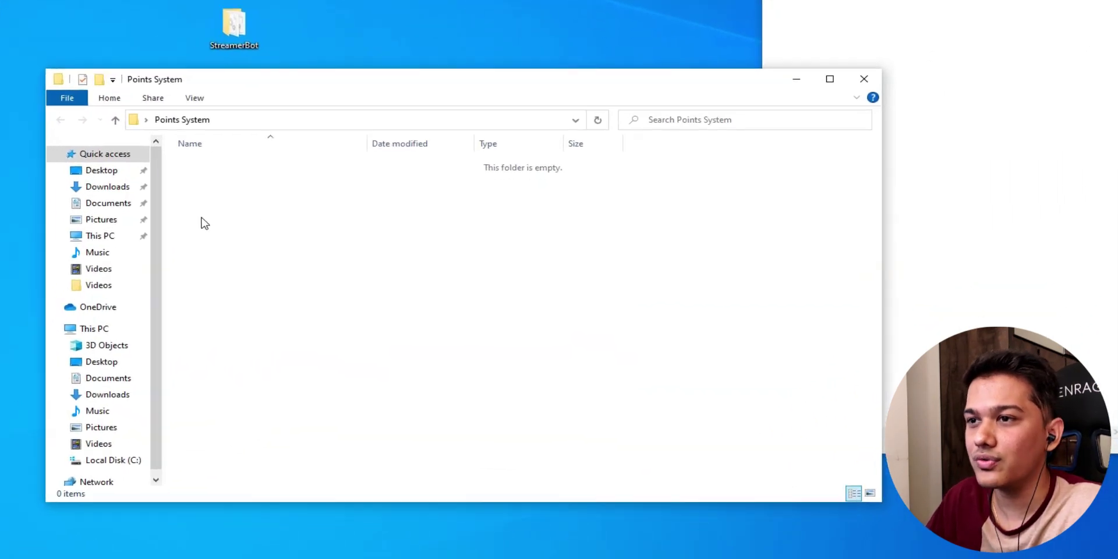
pyautogui.rightClick(205, 225)
pyautogui.moveTo(300, 405)
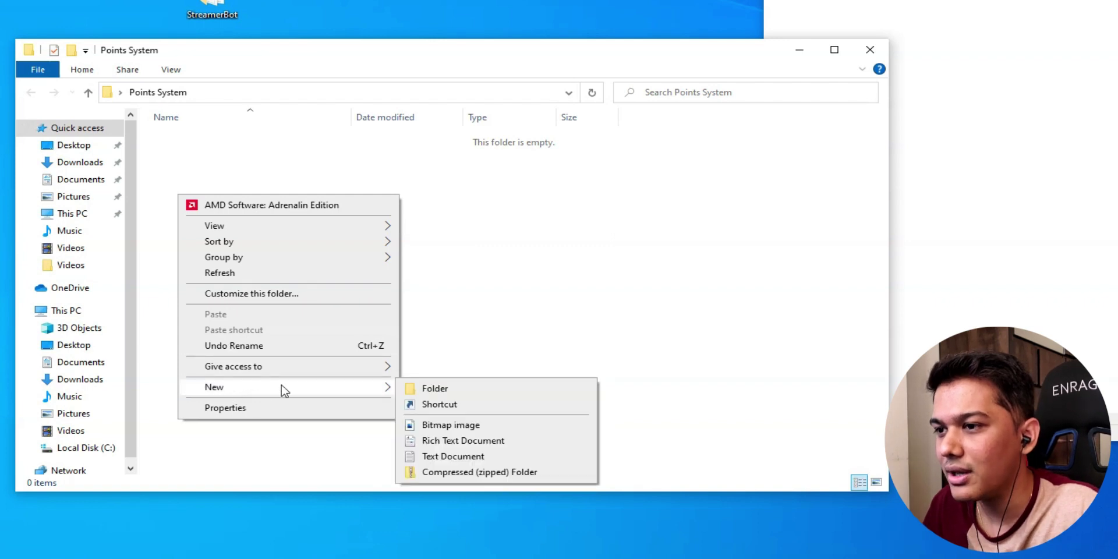
pyautogui.click(434, 389)
pyautogui.write('PointIDs')
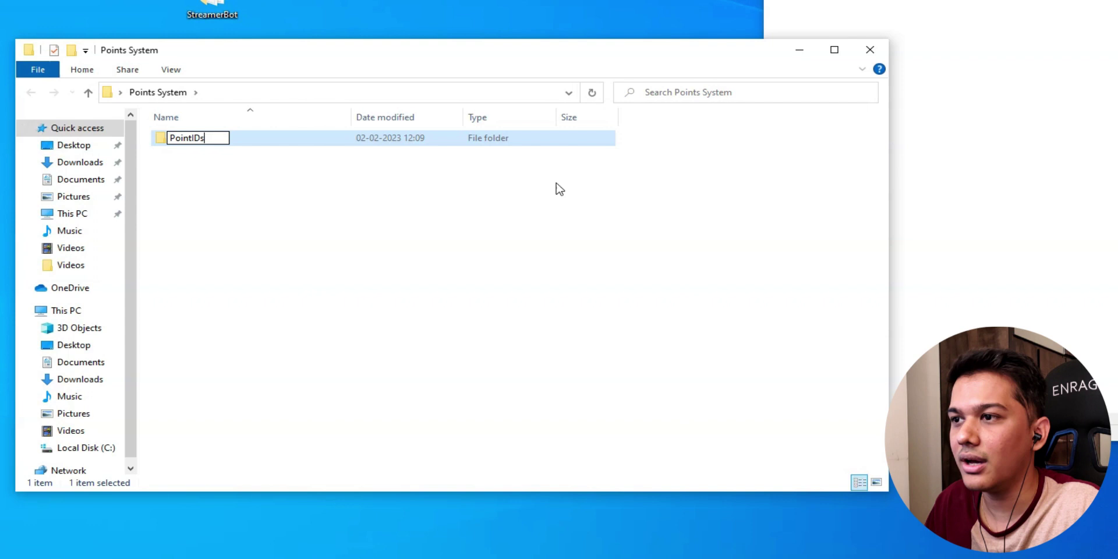
pyautogui.click(274, 169)
# Create a second folder in Points System and name it PointNames, using the name copied from the Notepad note.
pyautogui.rightClick(283, 203)
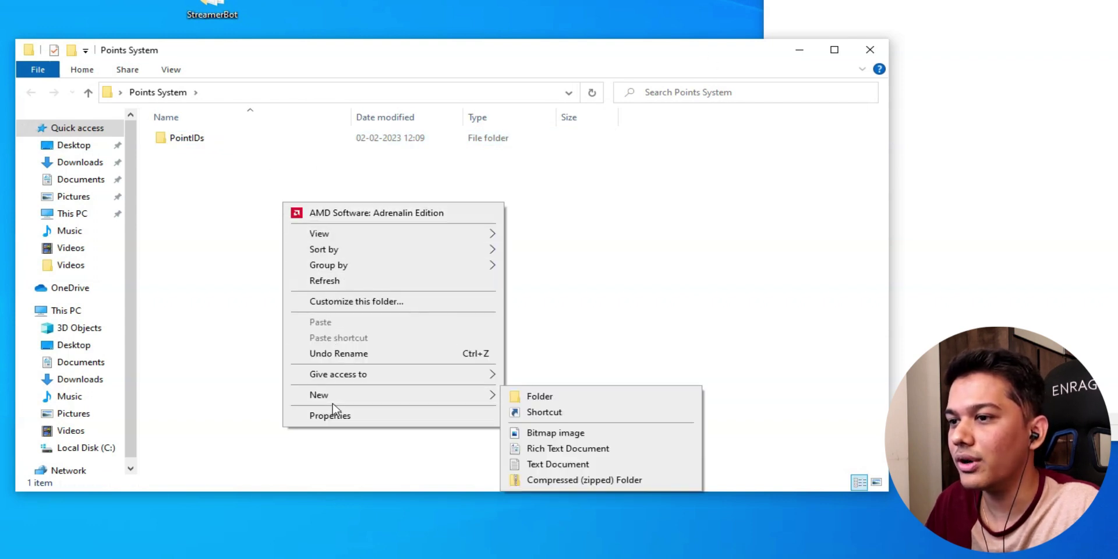
pyautogui.click(530, 397)
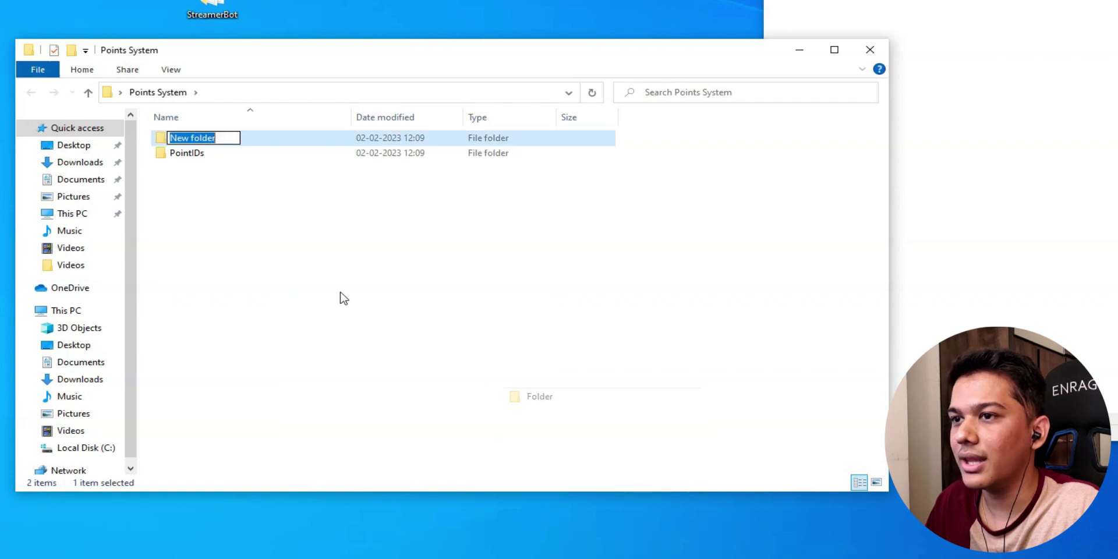
pyautogui.moveTo(669, 52); pyautogui.dragTo(726, 52)
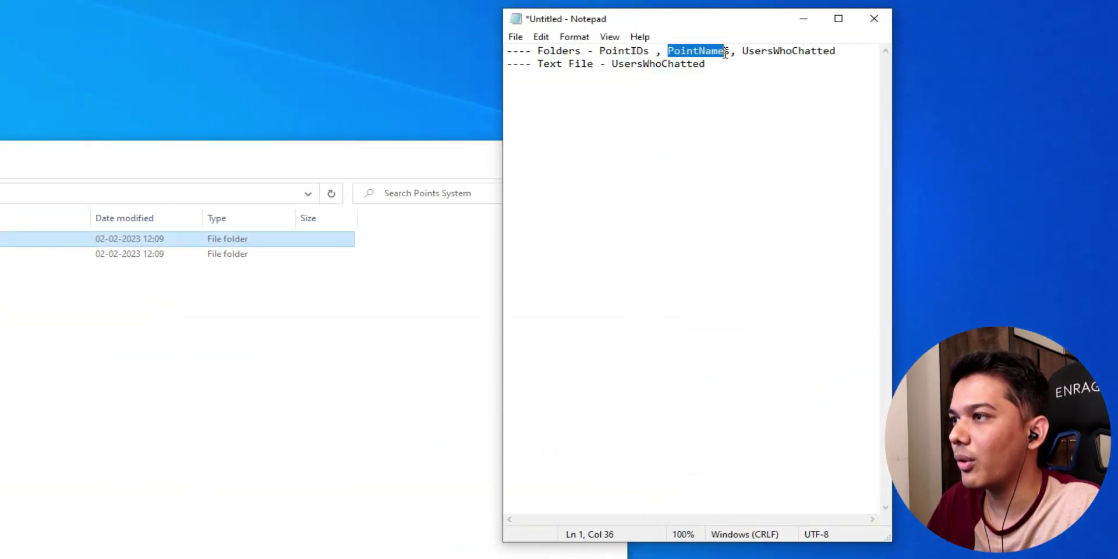
pyautogui.rightClick(714, 52)
pyautogui.click(739, 97)
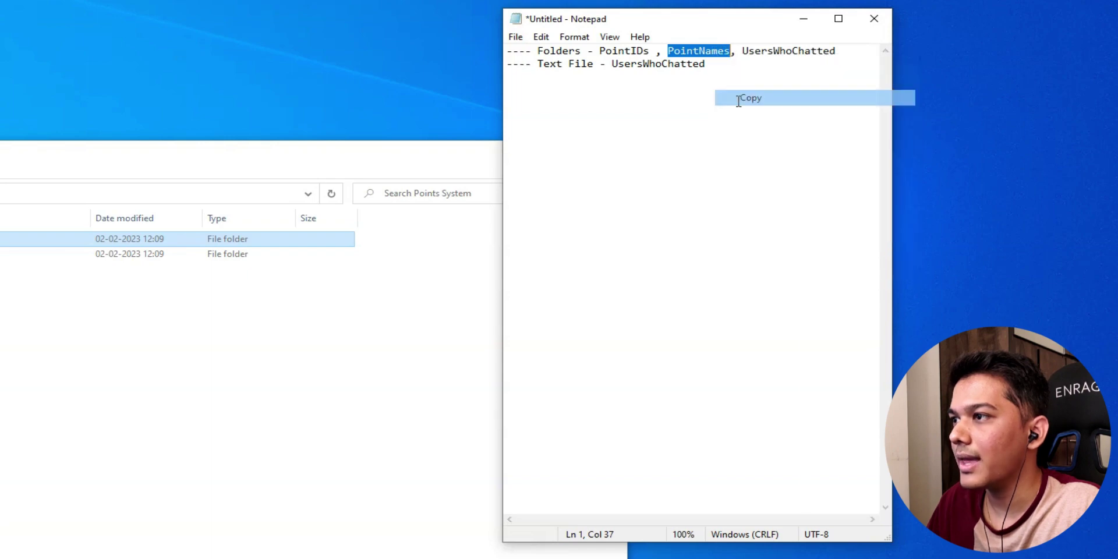
pyautogui.click(64, 193)
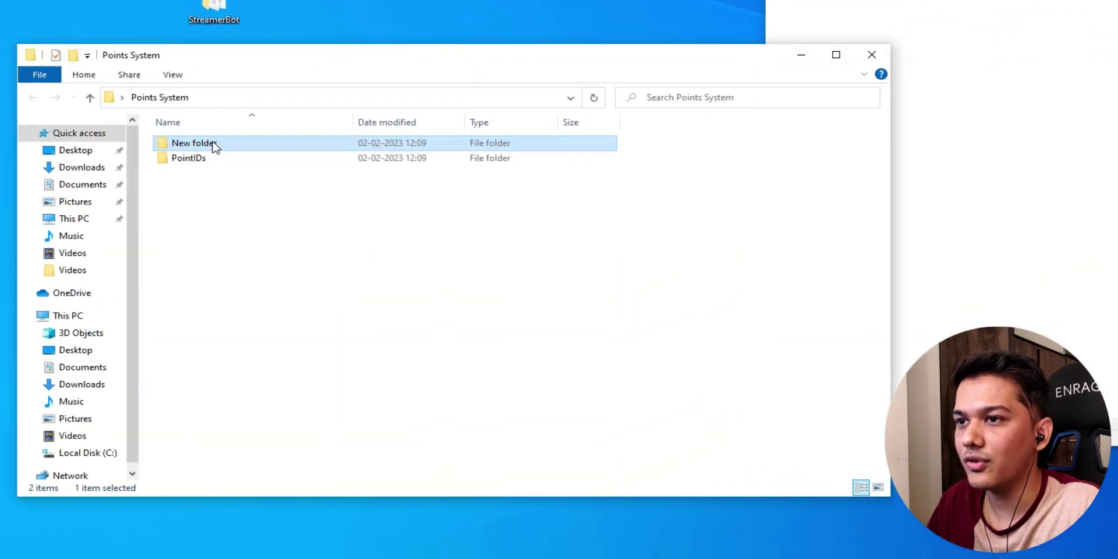
pyautogui.click(213, 144)
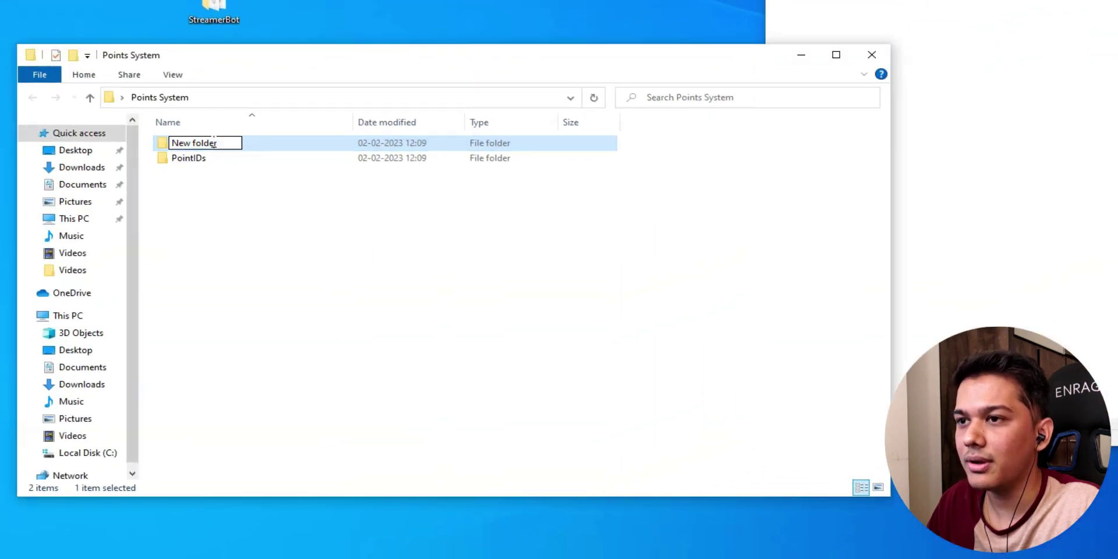
pyautogui.doubleClick(214, 143)
pyautogui.hotkey('ctrl', 'a')
pyautogui.hotkey('ctrl', 'v')
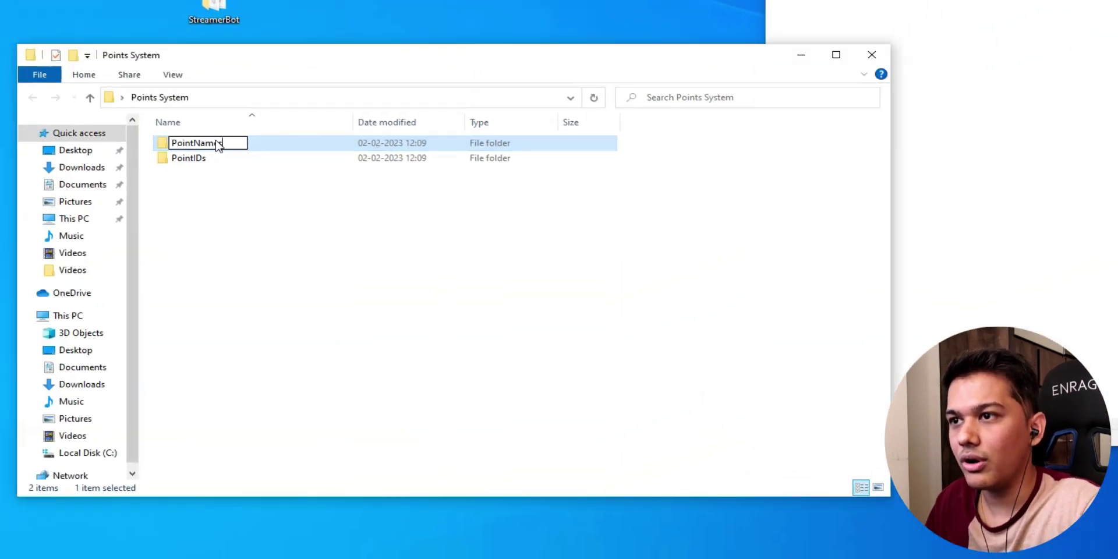
pyautogui.click(219, 202)
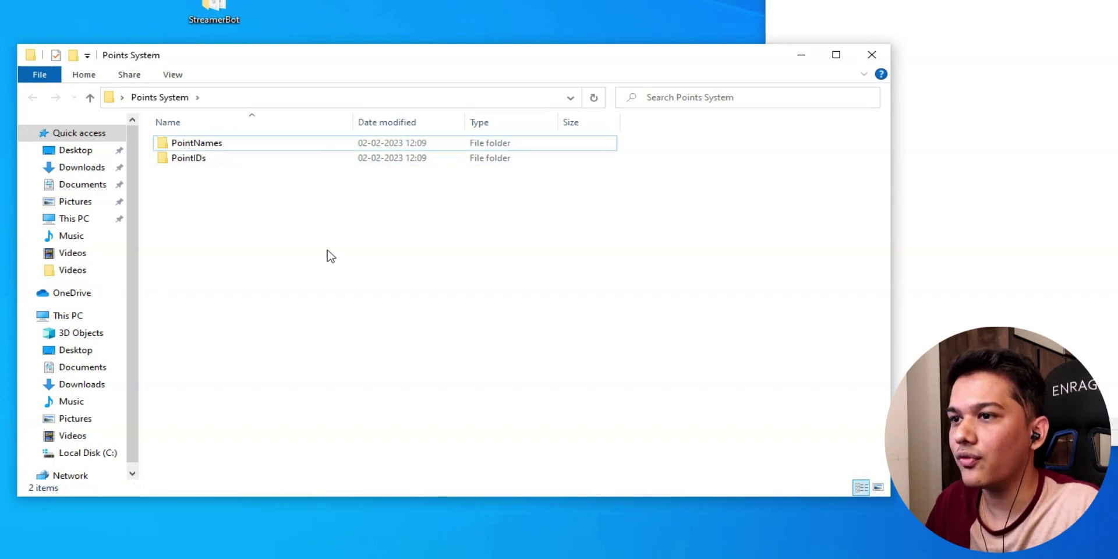
# Create a third folder in Points System and name it UsersWhoChatted, using the name copied from the Notepad note.
pyautogui.rightClick(327, 251)
pyautogui.click(993, 0)
pyautogui.moveTo(994, 0); pyautogui.dragTo(1087, 0)
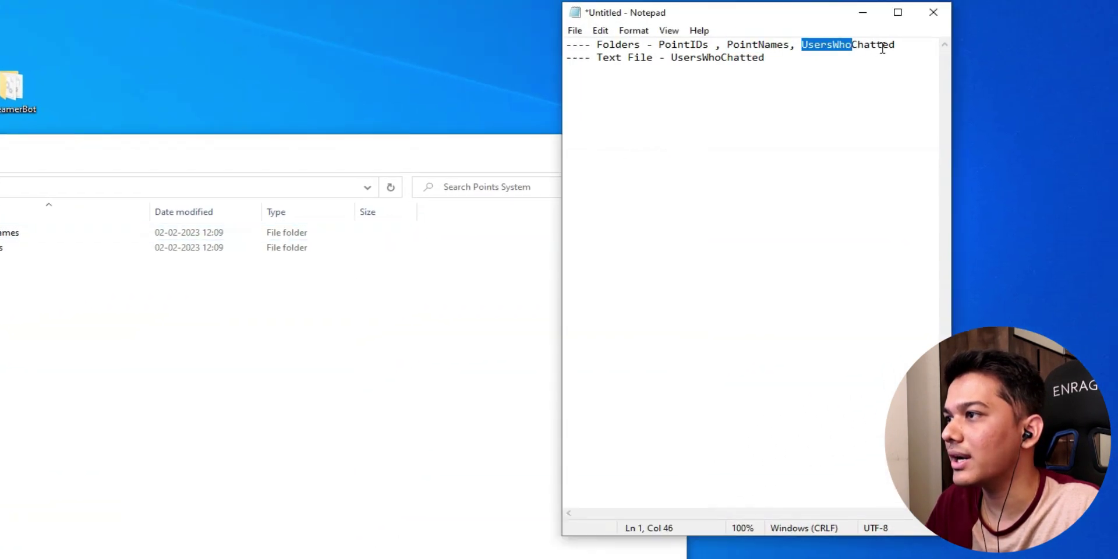
pyautogui.rightClick(883, 45)
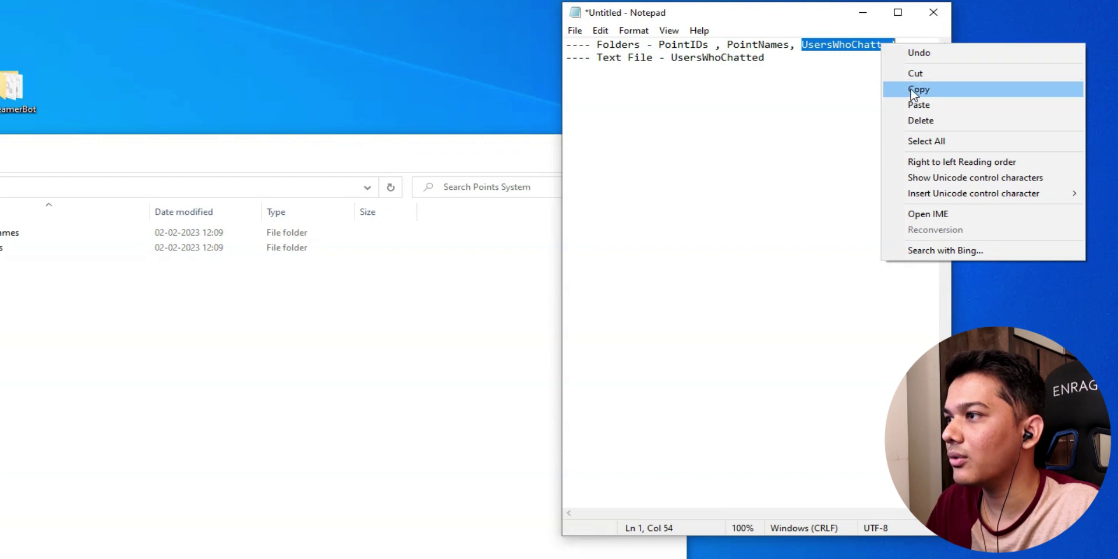
pyautogui.click(912, 87)
pyautogui.rightClick(24, 295)
pyautogui.moveTo(294, 380)
pyautogui.click(475, 380)
pyautogui.hotkey('ctrl', 'v')
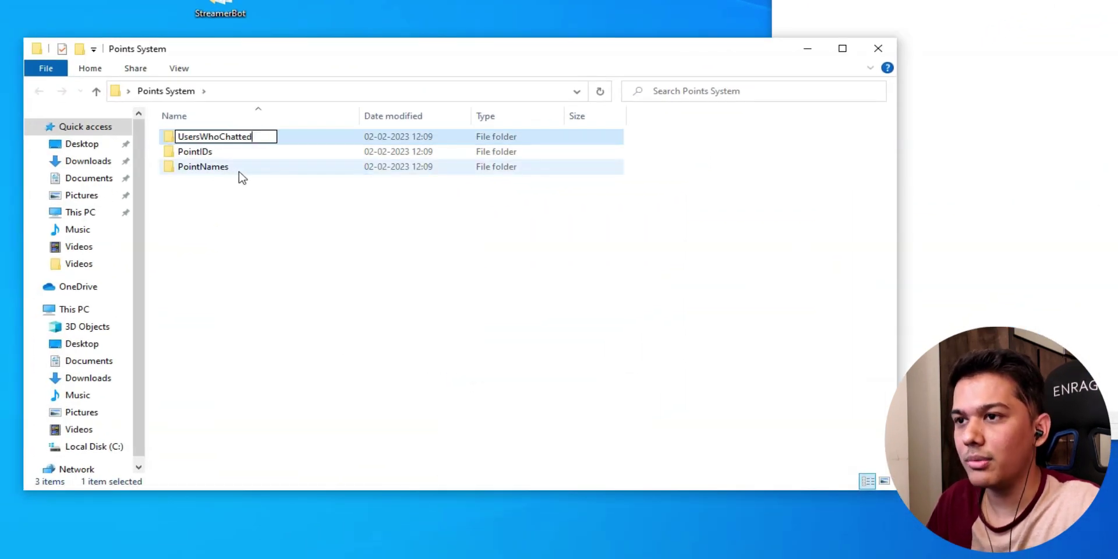
pyautogui.click(239, 254)
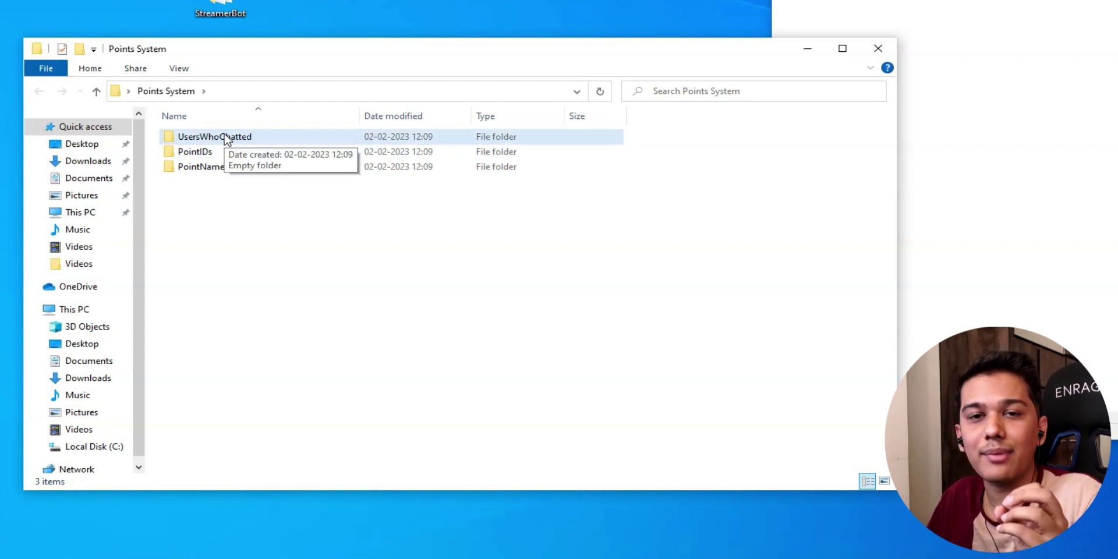
# Open the UsersWhoChatted folder and create a text document in it, also named UsersWhoChatted.
pyautogui.doubleClick(276, 140)
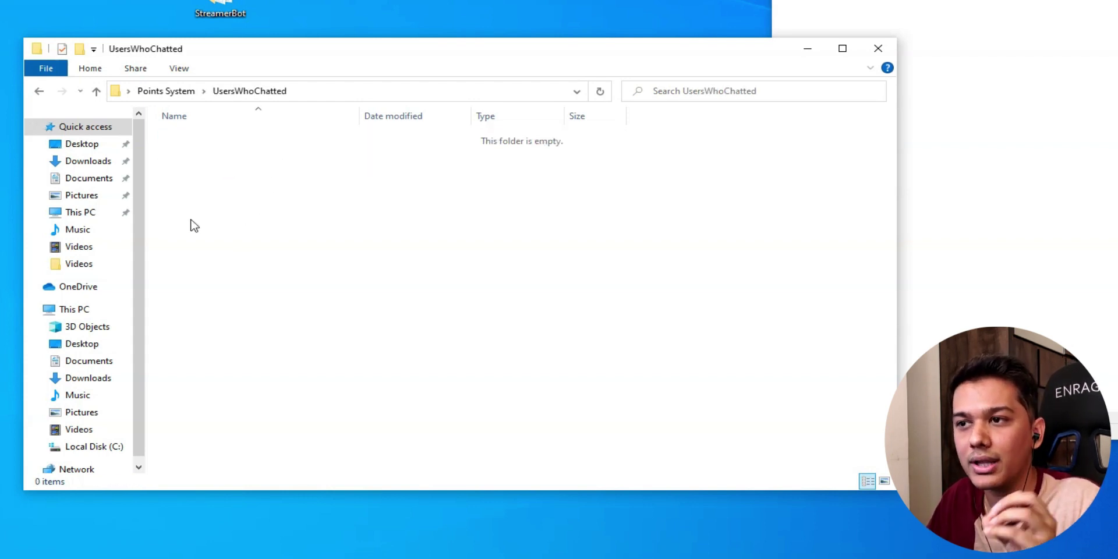
pyautogui.rightClick(216, 183)
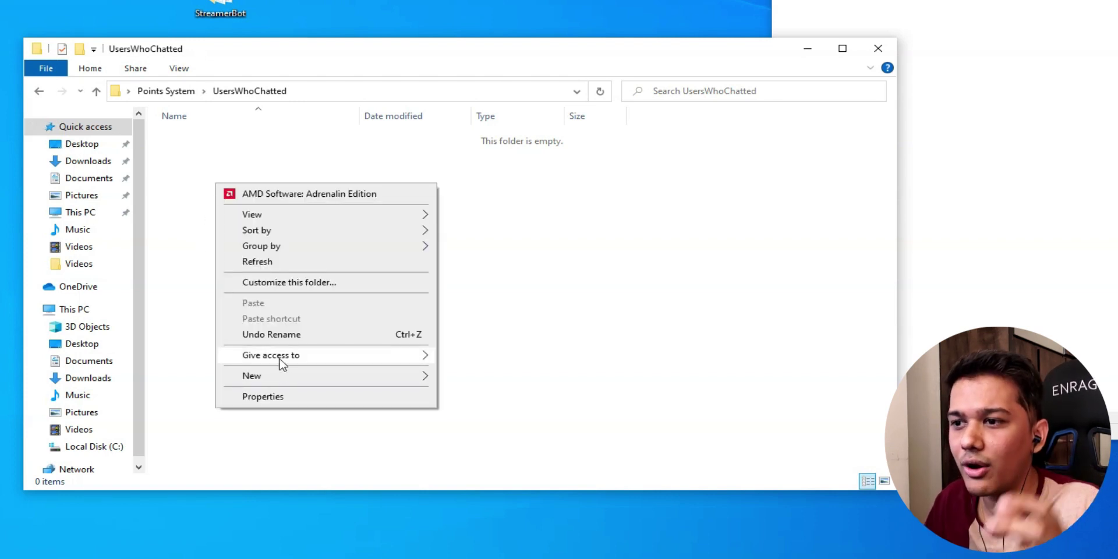
pyautogui.moveTo(298, 379)
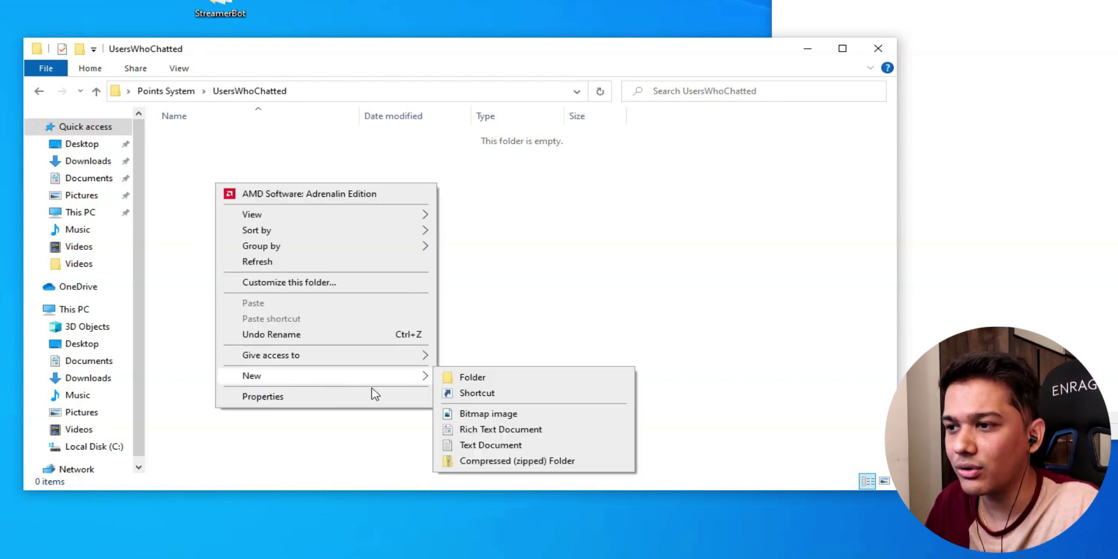
pyautogui.click(476, 446)
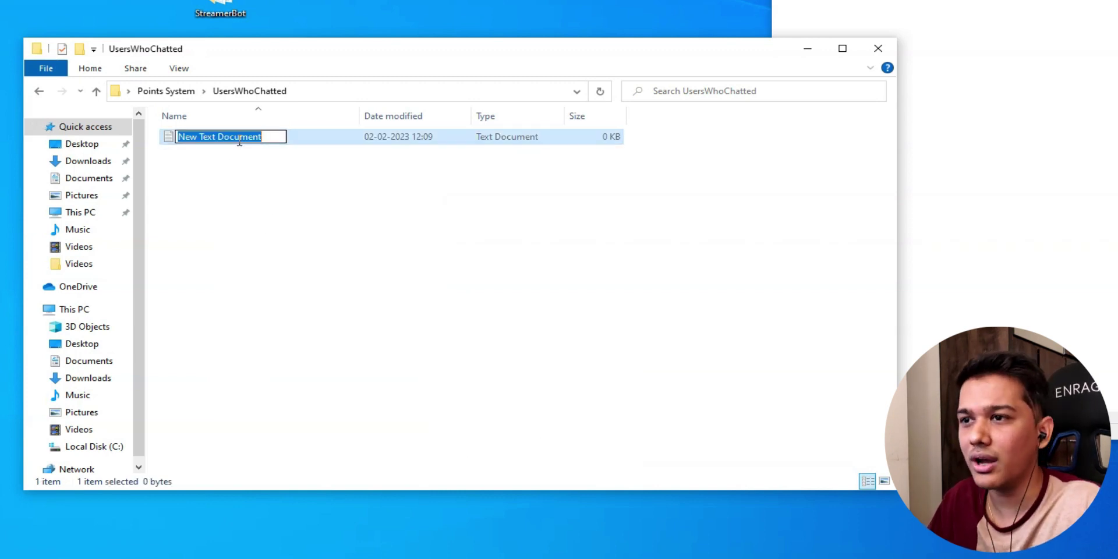
pyautogui.hotkey('ctrl', 'v')
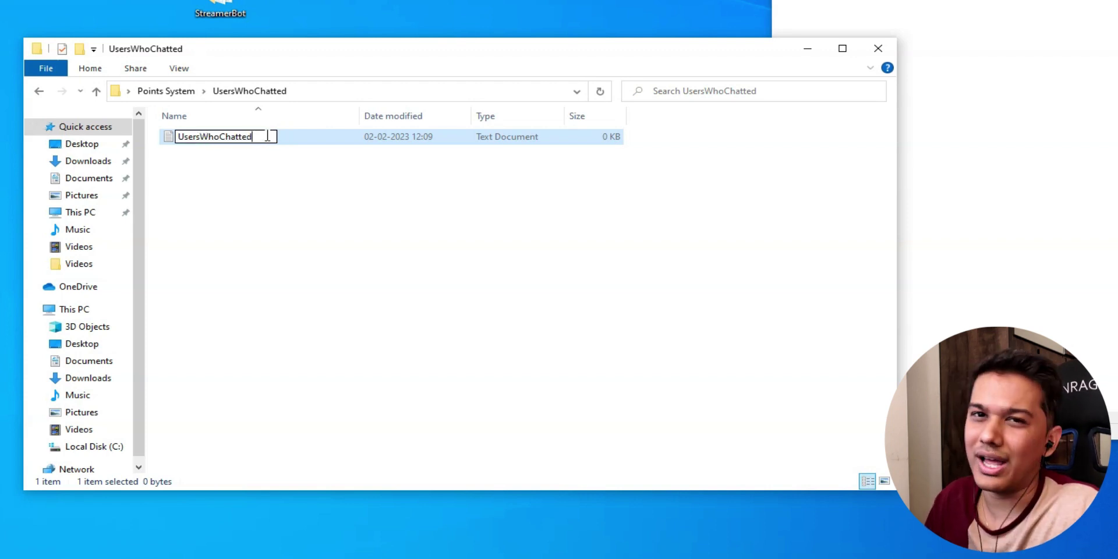
pyautogui.click(267, 180)
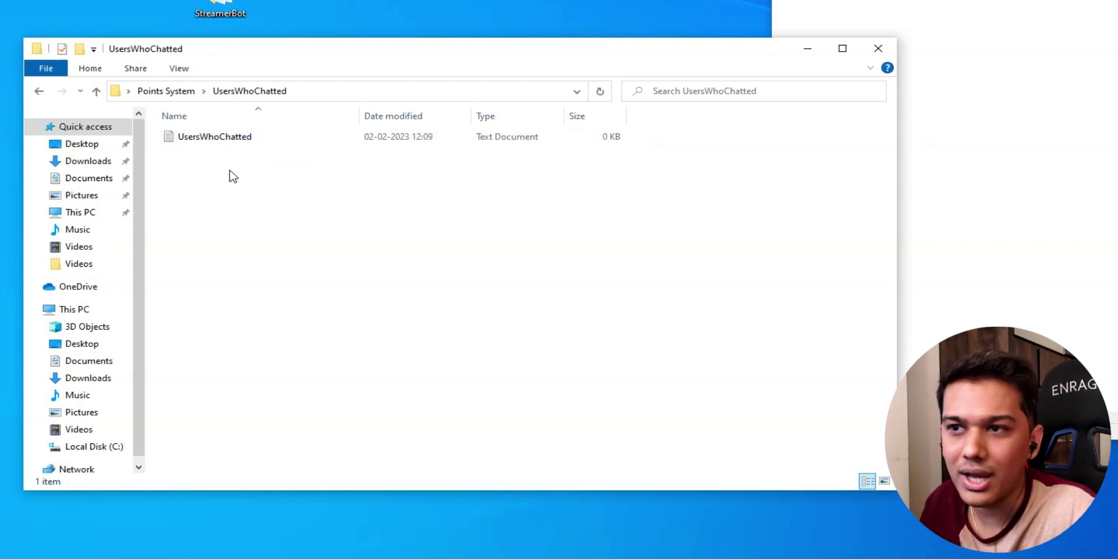
pyautogui.click(252, 142)
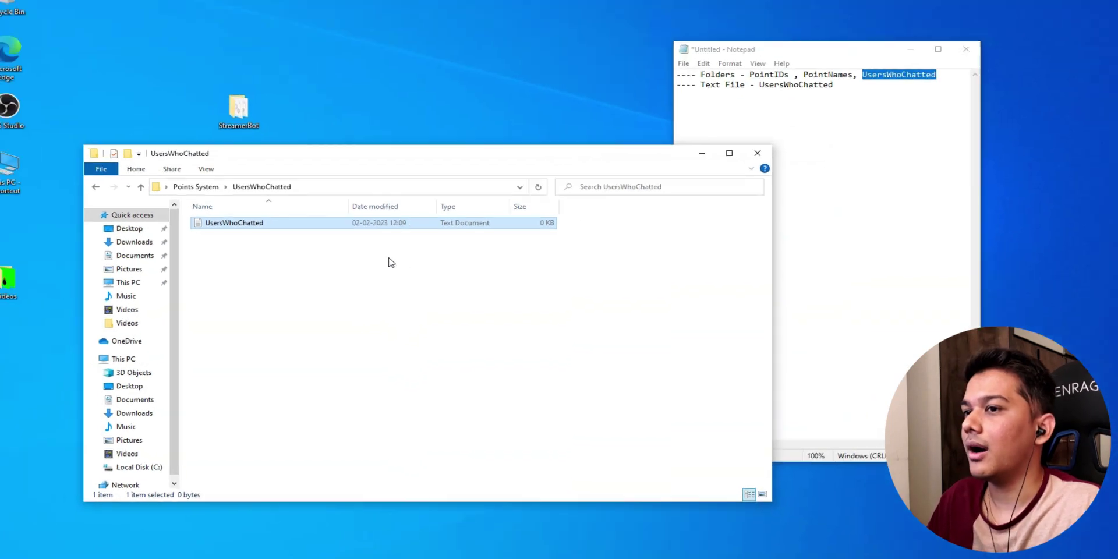
pyautogui.click(529, 270)
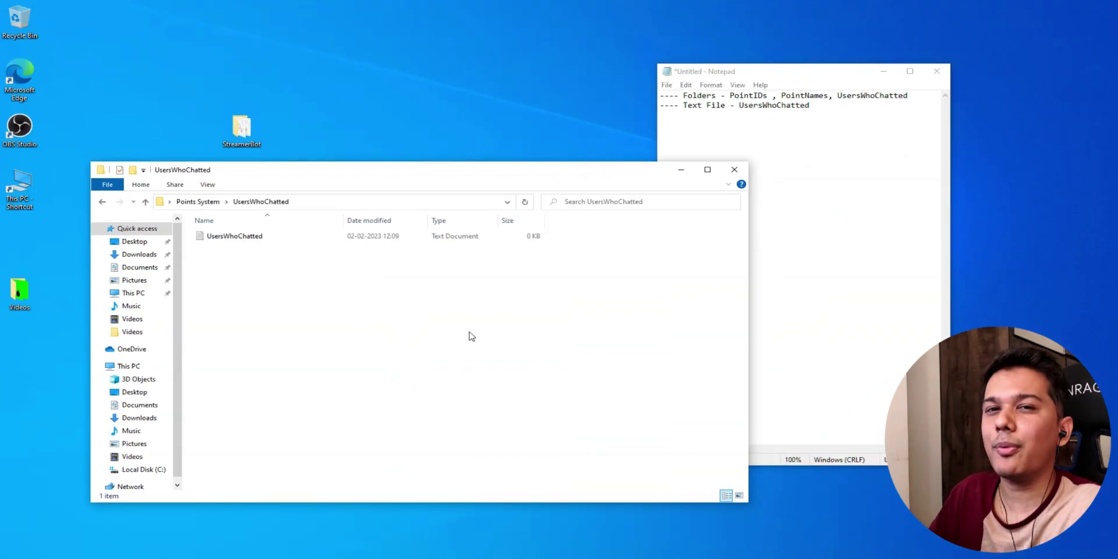
# Minimise the UsersWhoChatted folder window and close the Notepad note without saving it.
pyautogui.click(681, 175)
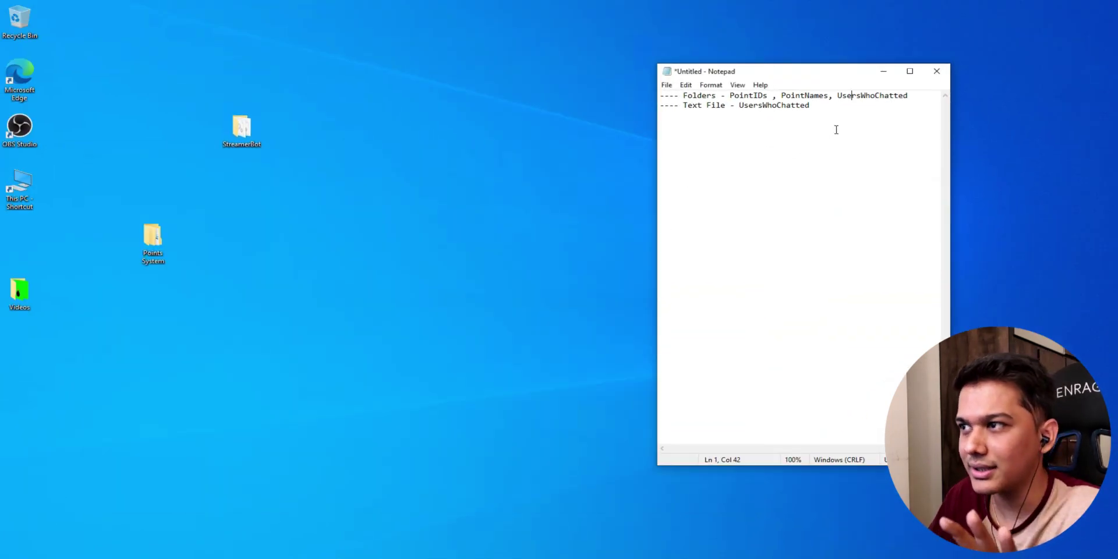
pyautogui.click(933, 73)
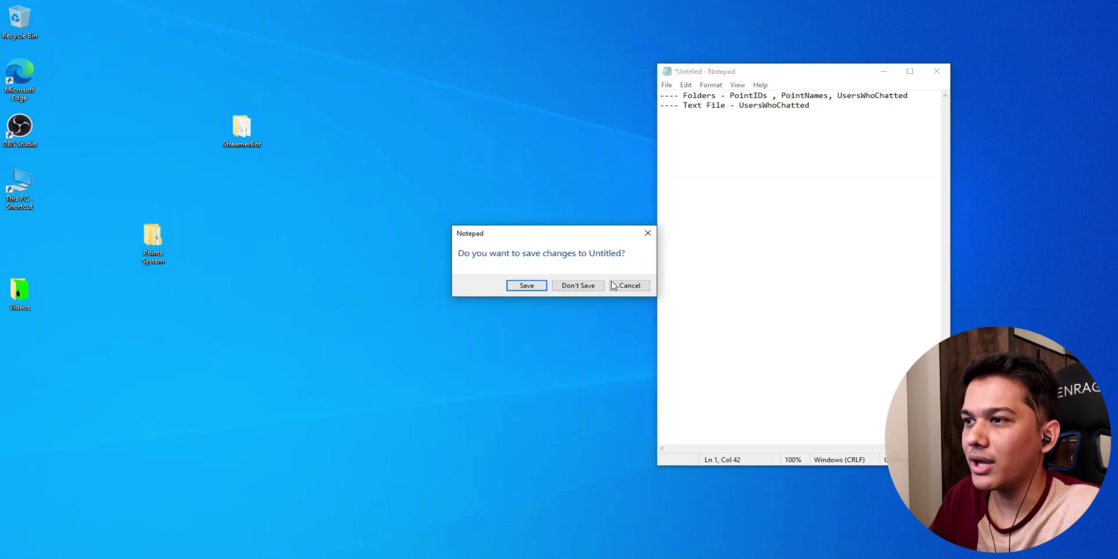
pyautogui.click(602, 289)
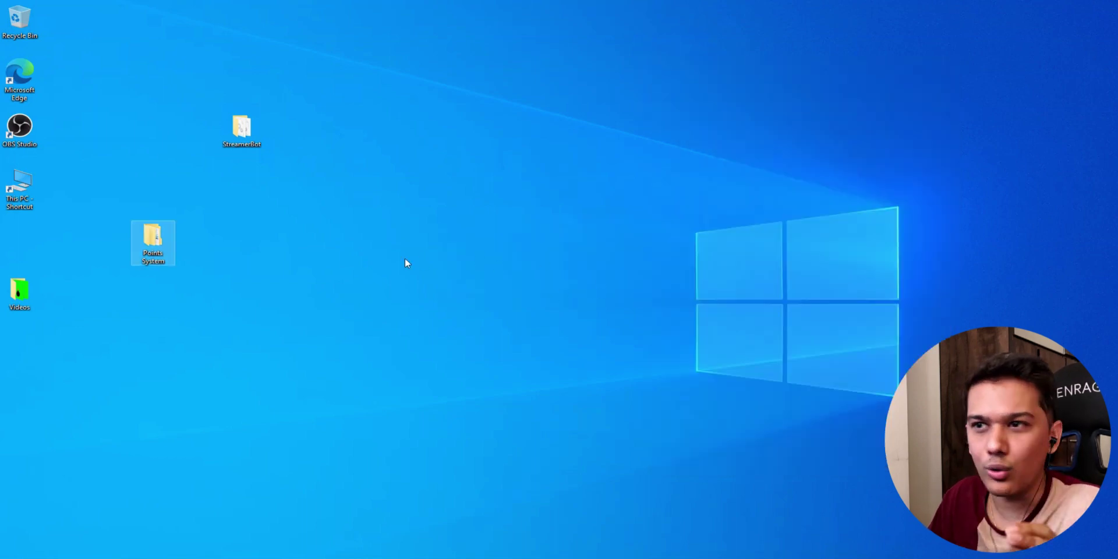
pyautogui.click(261, 232)
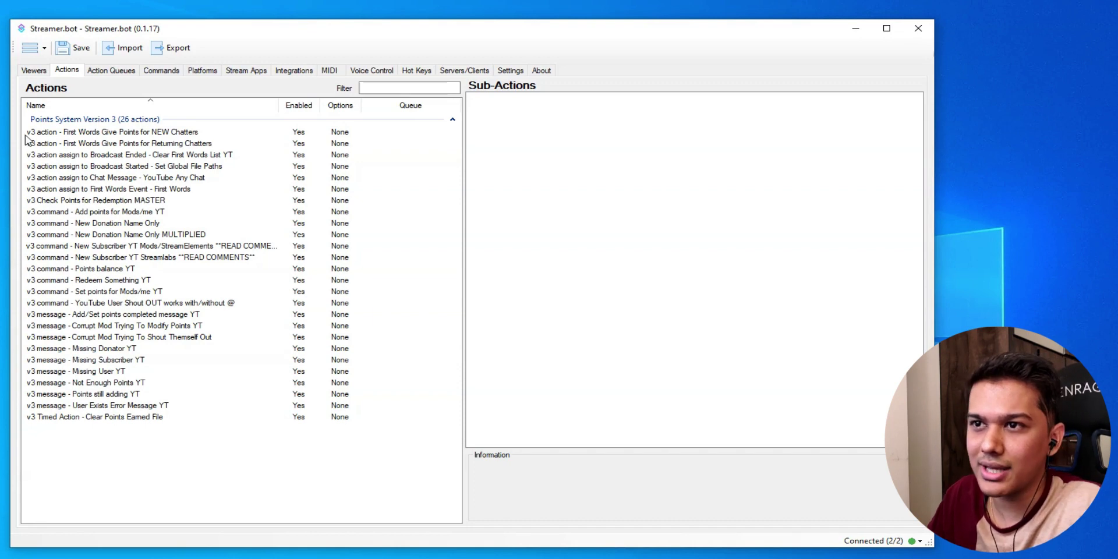
# In Streamer.bot, examine the pointsAdd argument of the first-words action for new chatters and accept it with Auto Type enabled.
pyautogui.click(110, 132)
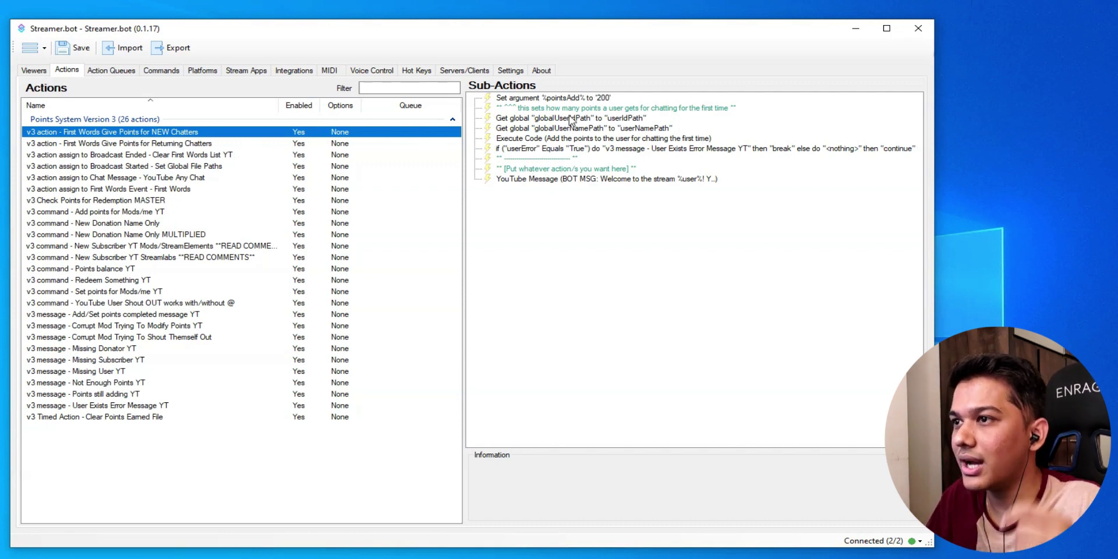
pyautogui.click(578, 98)
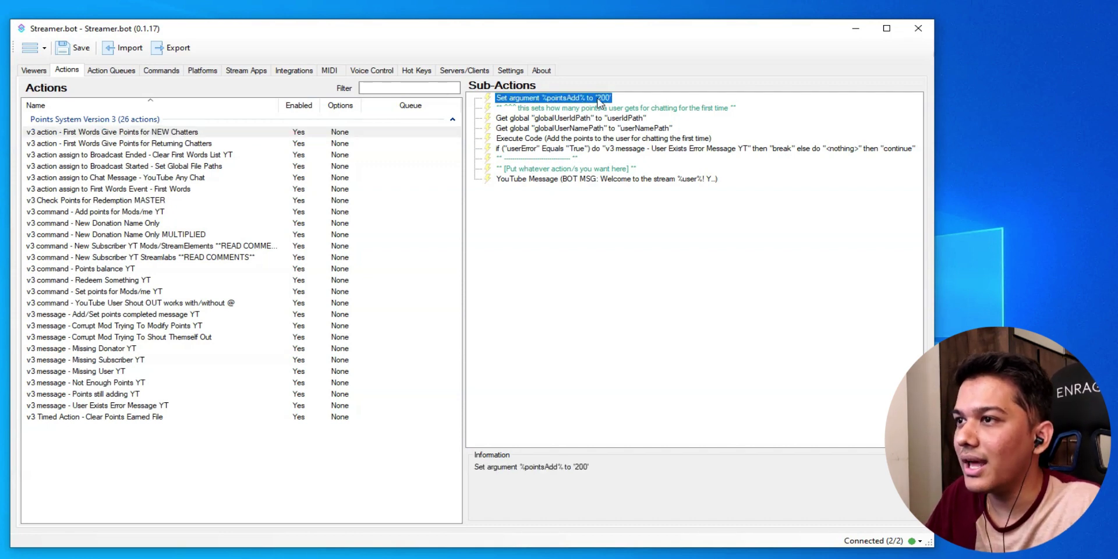
pyautogui.doubleClick(606, 100)
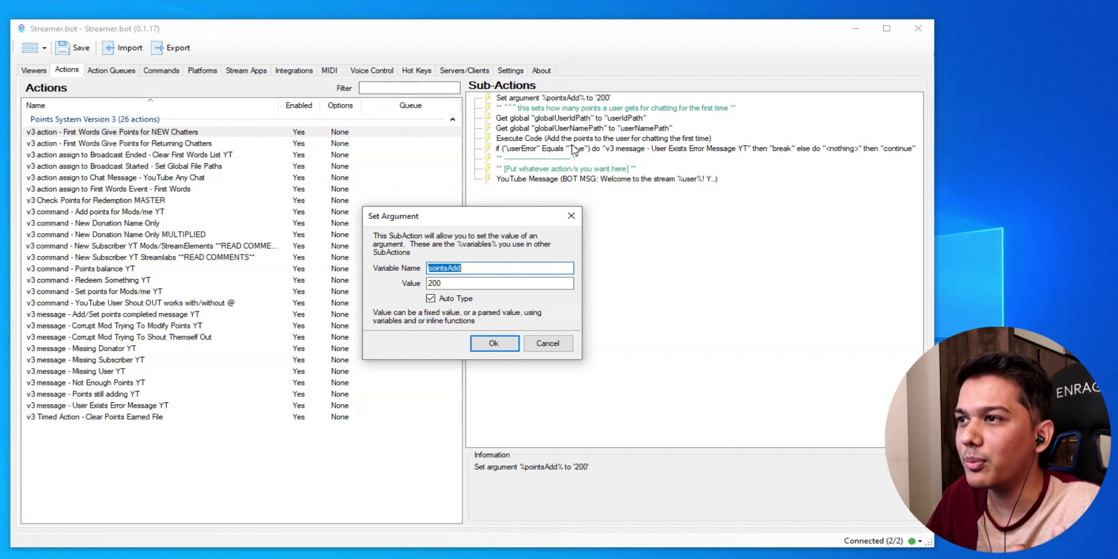
pyautogui.click(466, 284)
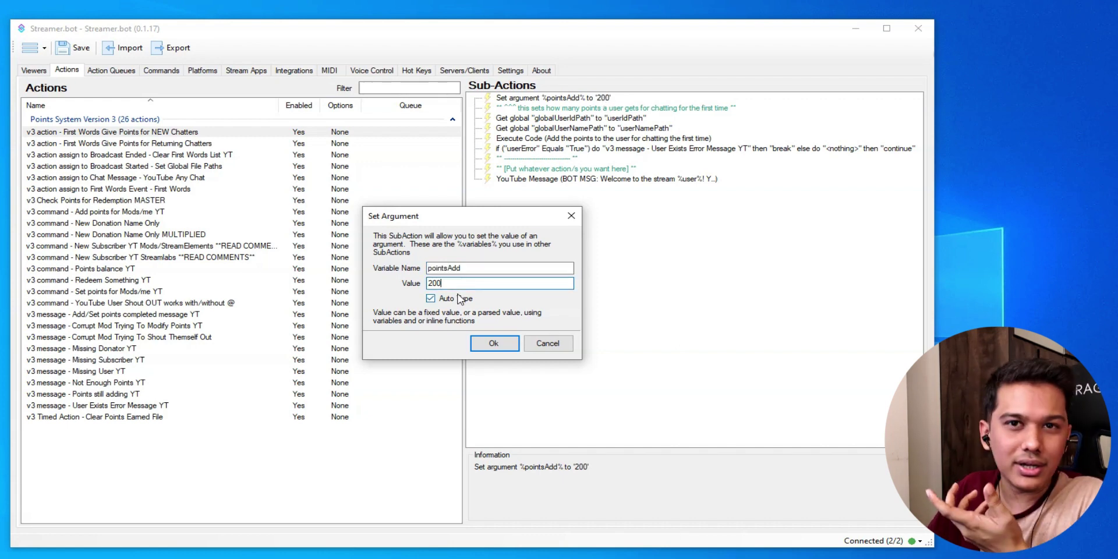
pyautogui.click(460, 299)
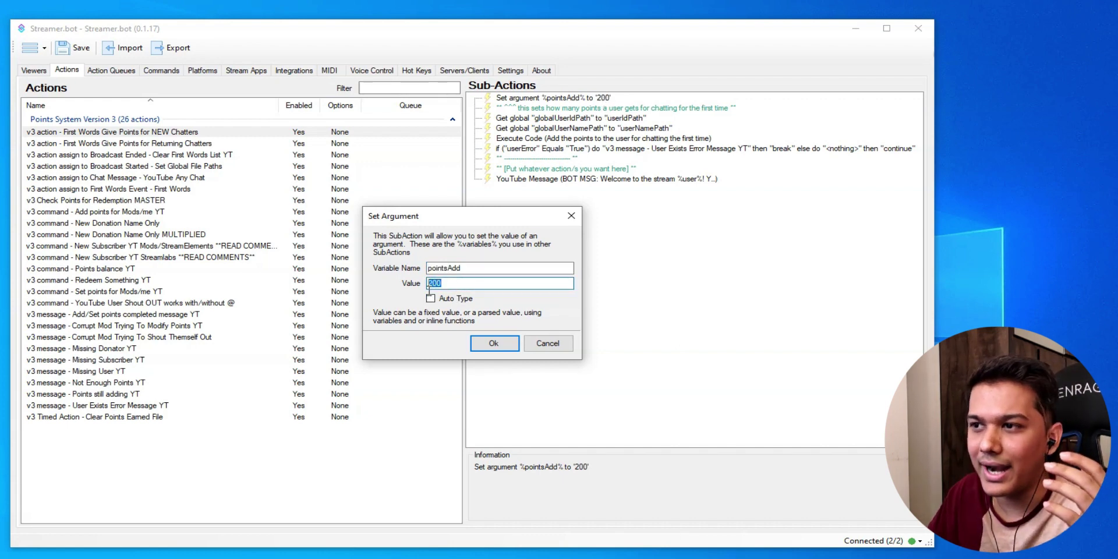
pyautogui.click(441, 301)
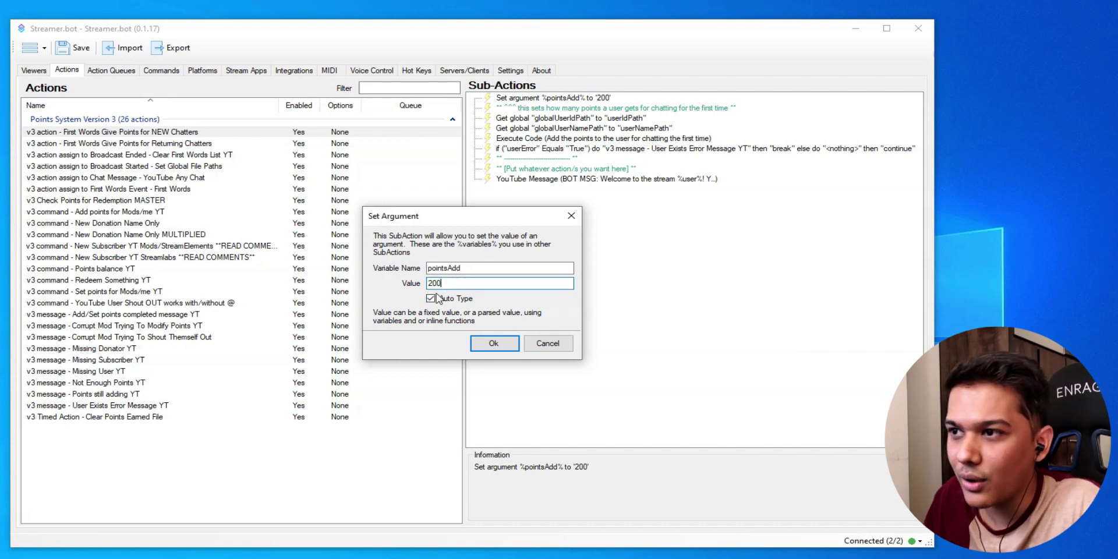
pyautogui.click(450, 284)
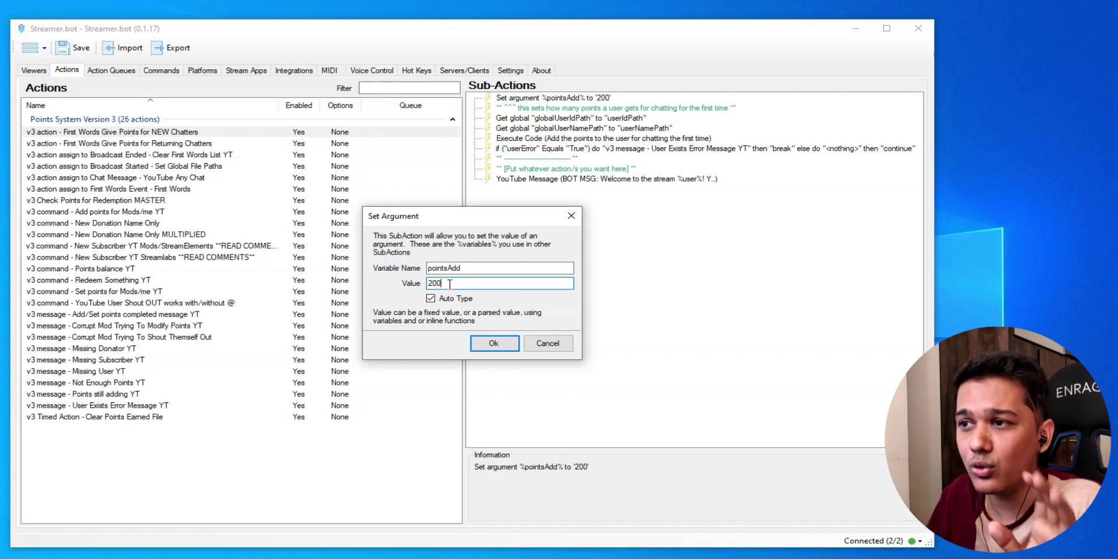
pyautogui.click(494, 344)
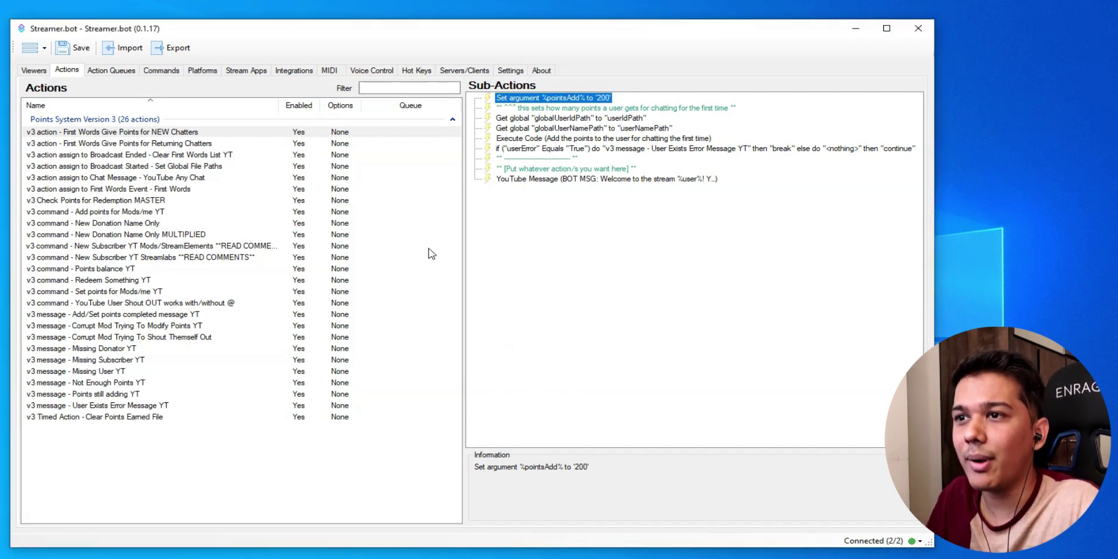
# Examine the pointsAdd argument of the first-words action for returning chatters and the sub-actions of the Broadcast Ended and Chat Message actions.
pyautogui.click(119, 145)
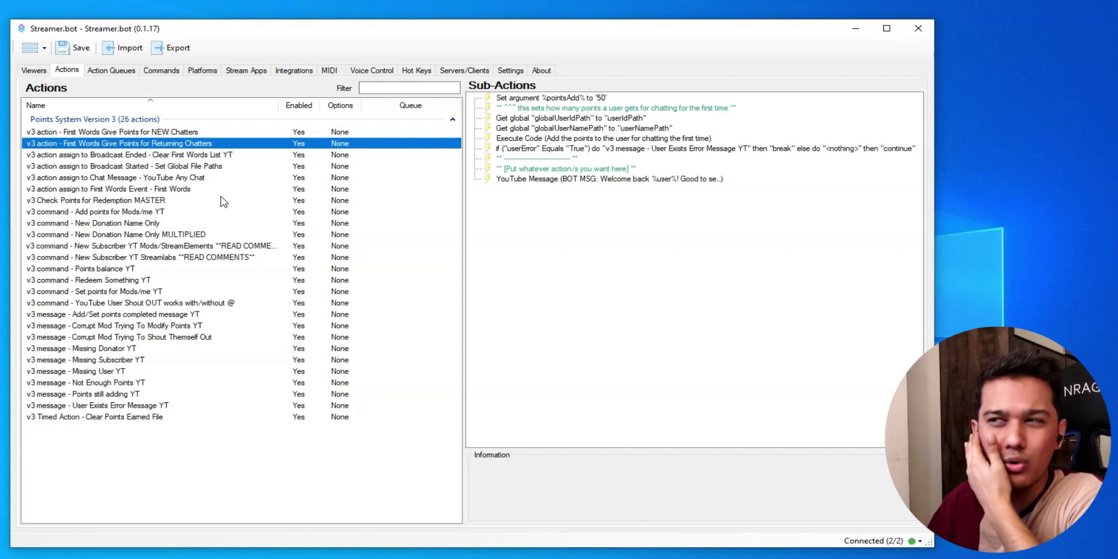
pyautogui.click(606, 101)
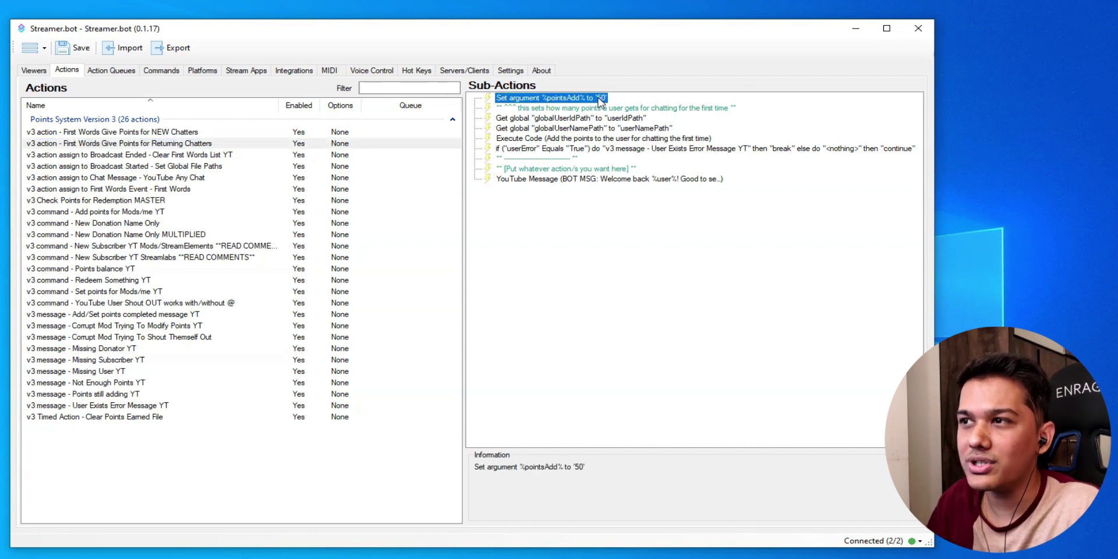
pyautogui.doubleClick(591, 102)
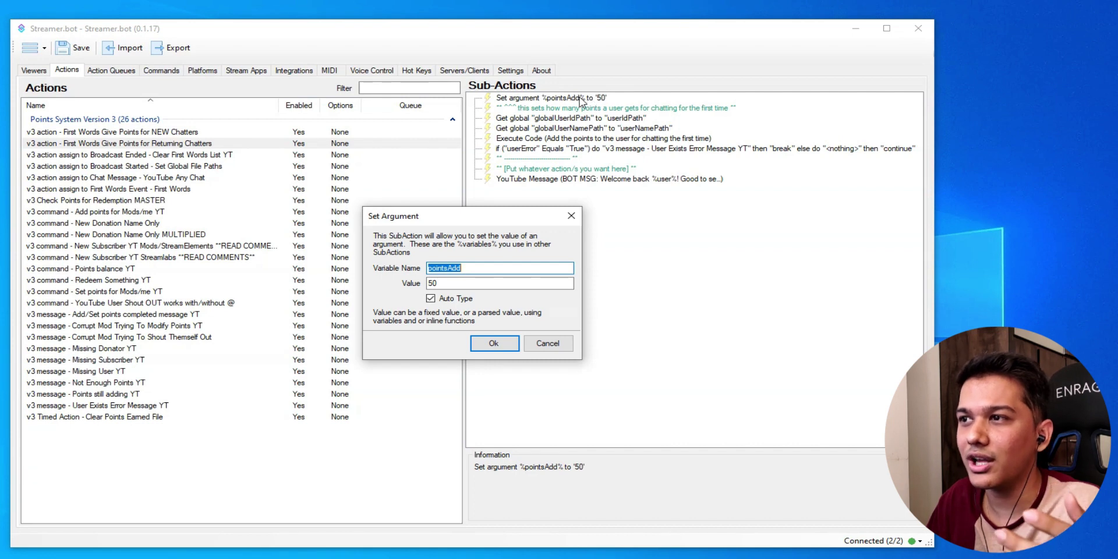
pyautogui.press('Tab')
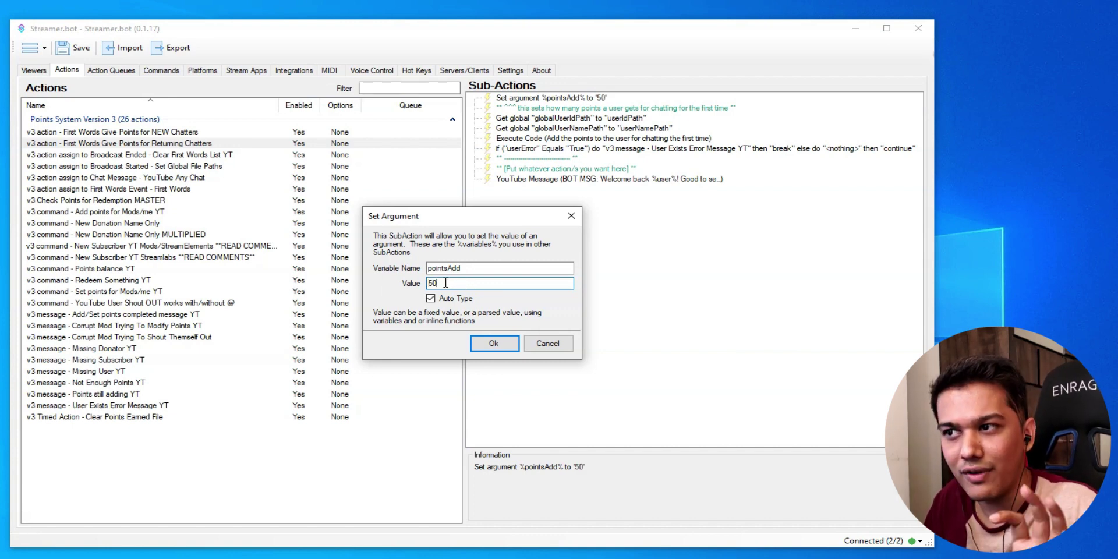
pyautogui.click(493, 345)
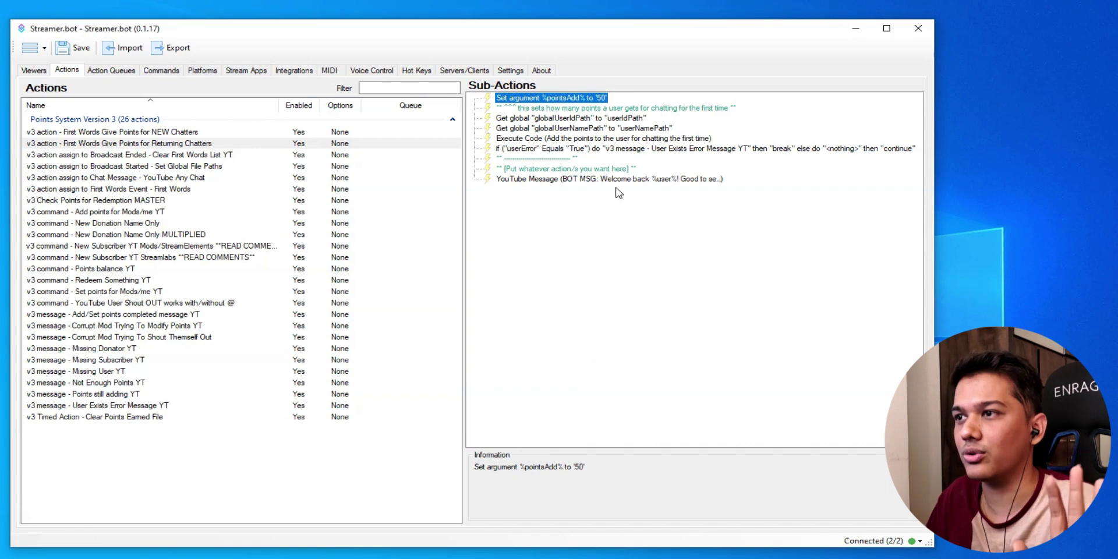
pyautogui.click(183, 156)
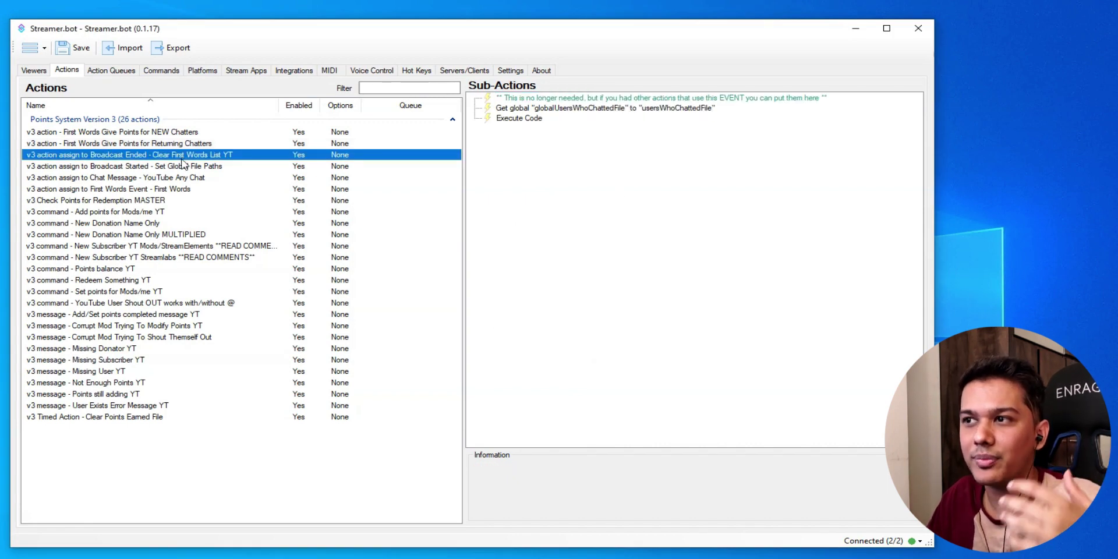
pyautogui.click(165, 180)
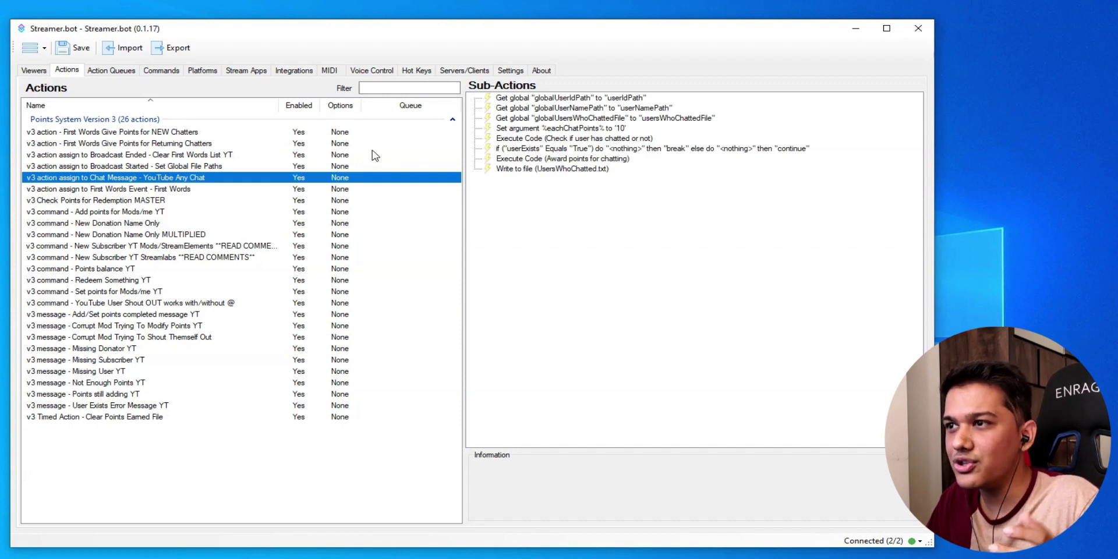
# In the First Words Event action, set the pointsCreate argument to 200.
pyautogui.click(125, 188)
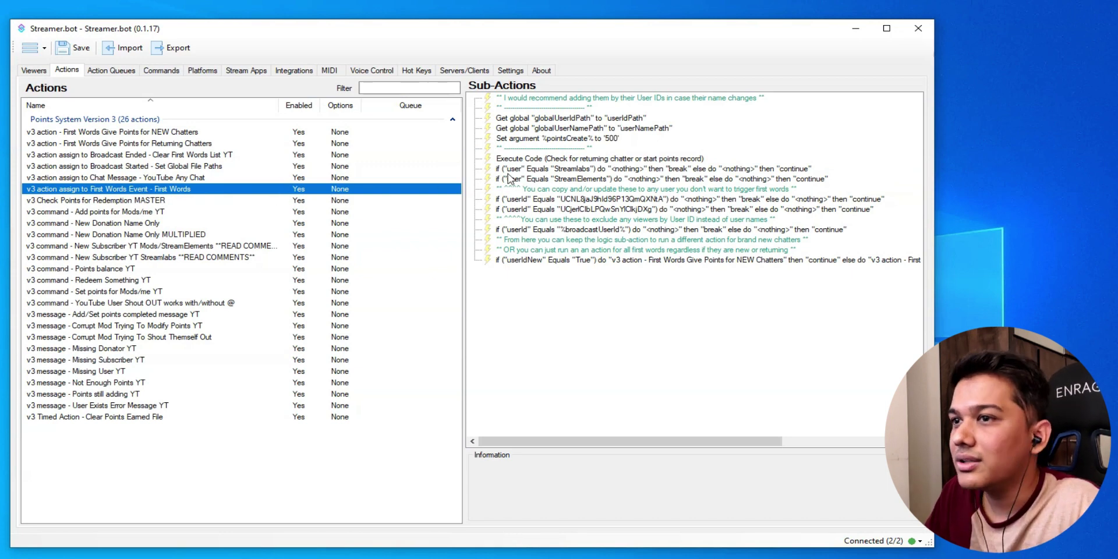
pyautogui.click(562, 140)
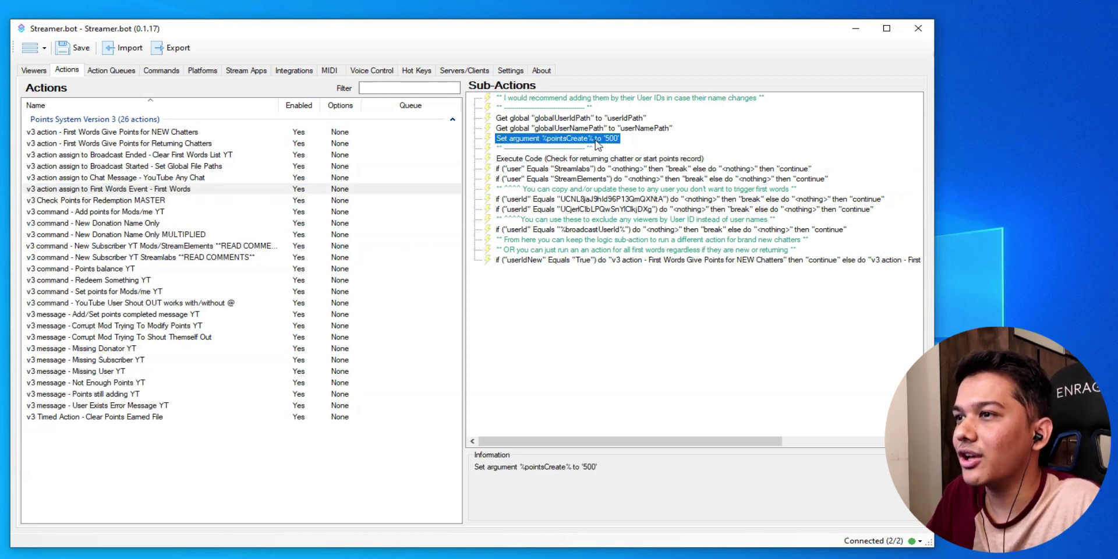
pyautogui.doubleClick(613, 141)
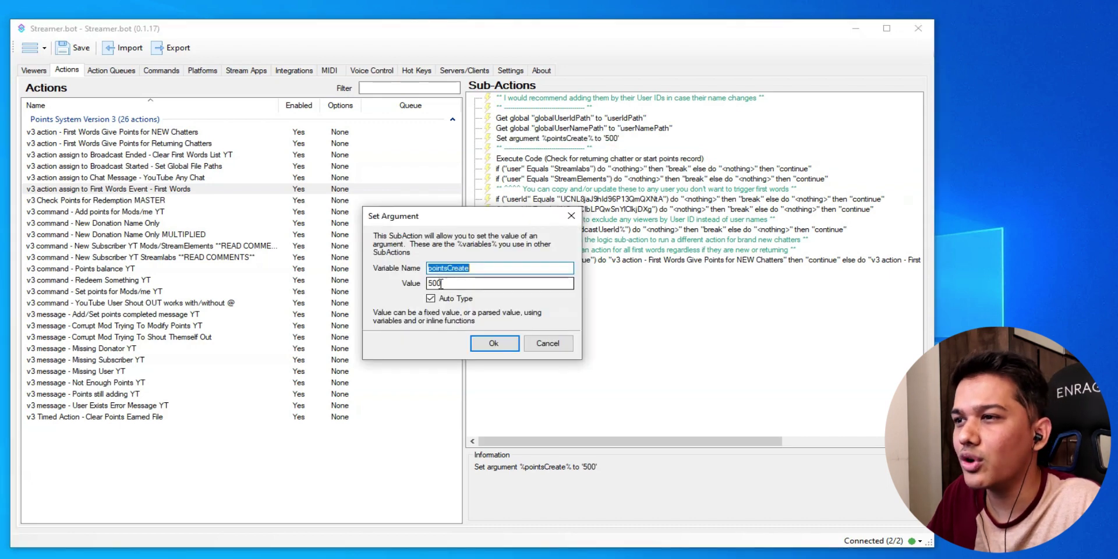
pyautogui.doubleClick(435, 284)
pyautogui.write('20')
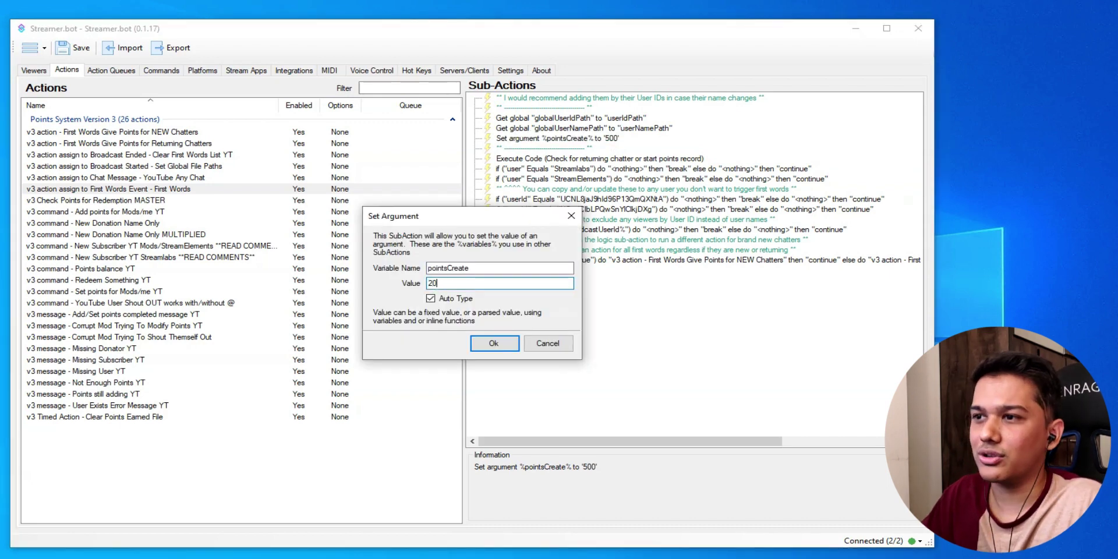
pyautogui.click(487, 344)
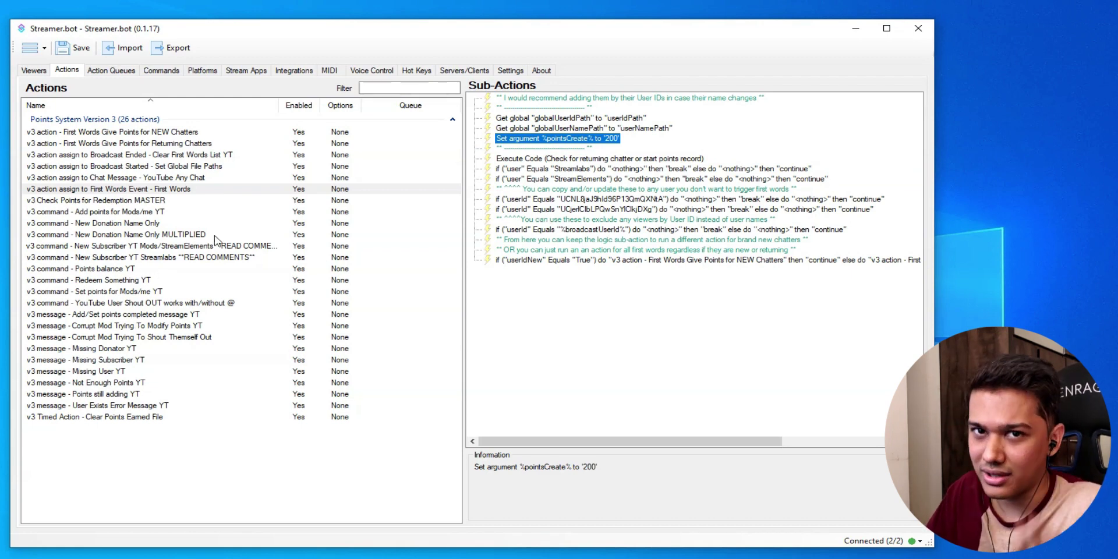
pyautogui.click(209, 458)
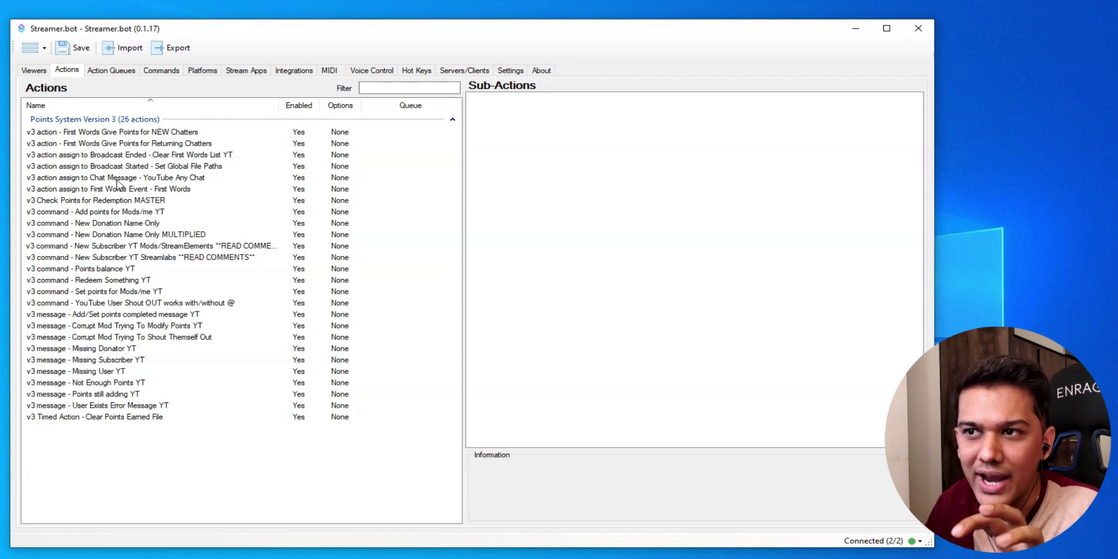
# In the Chat Message - YouTube Any Chat action, set the eachChatPoints argument to 3.
pyautogui.click(130, 180)
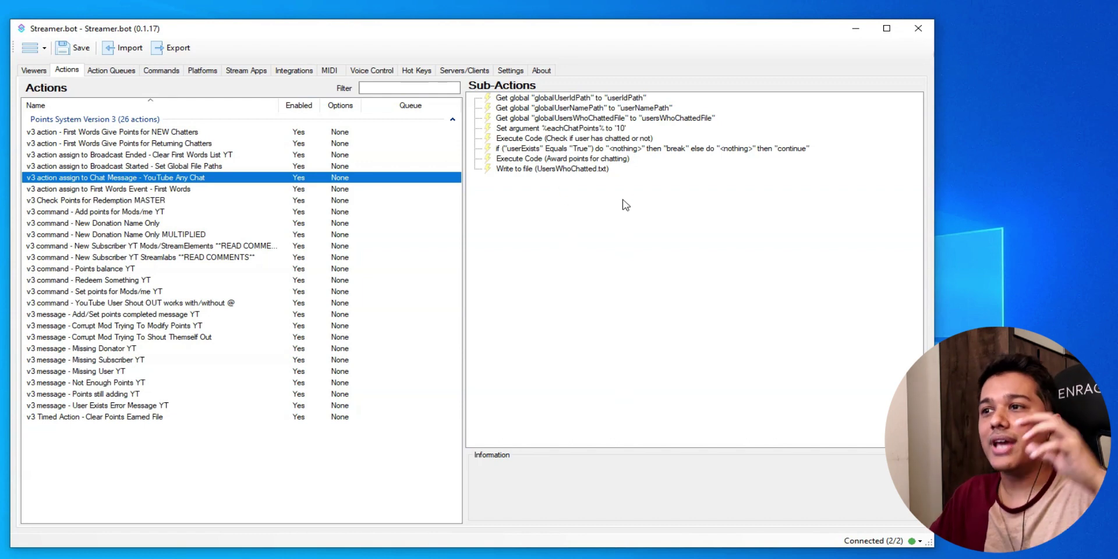
pyautogui.click(586, 130)
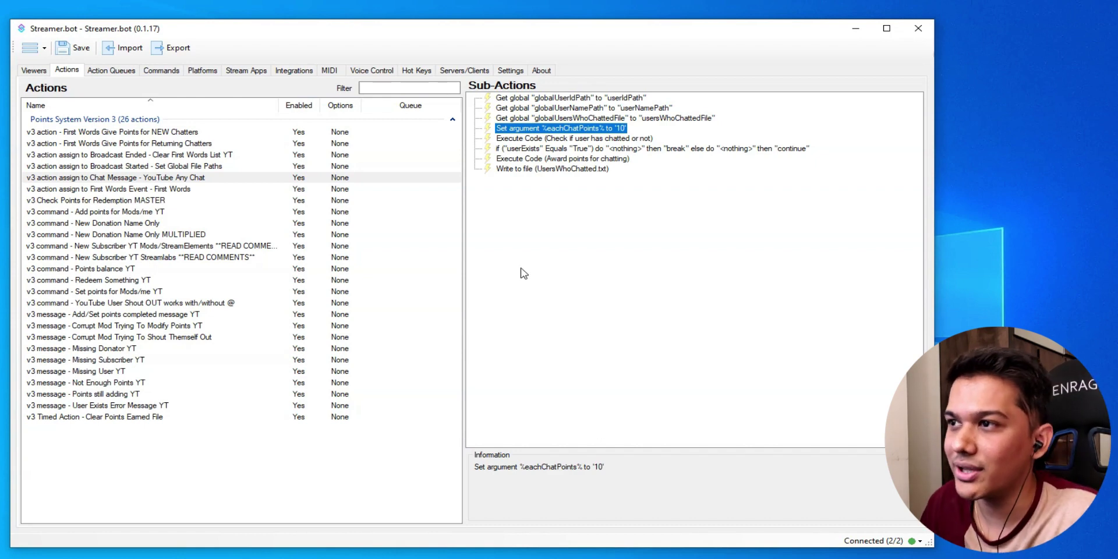
pyautogui.click(101, 178)
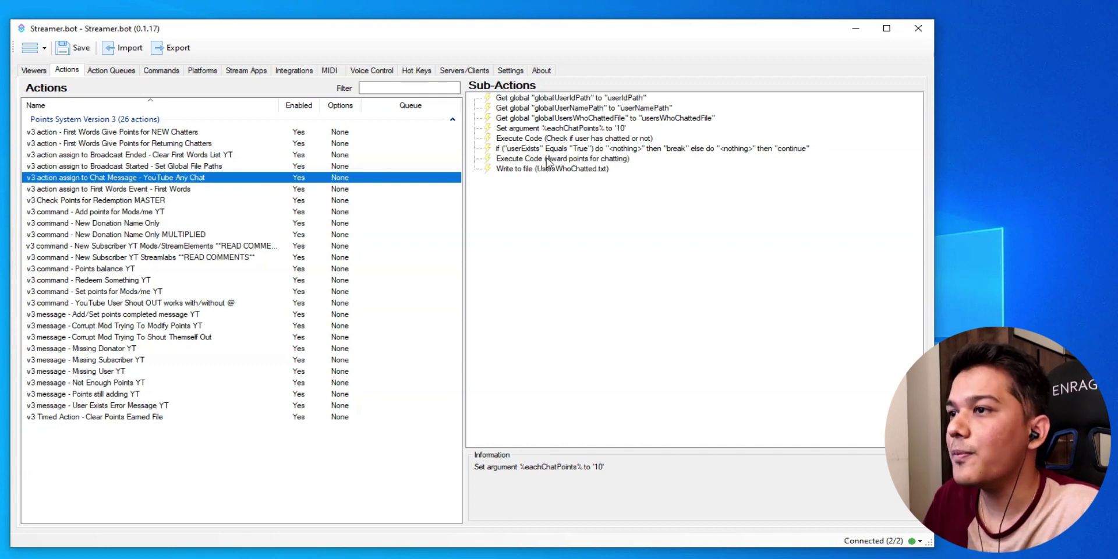
pyautogui.click(556, 131)
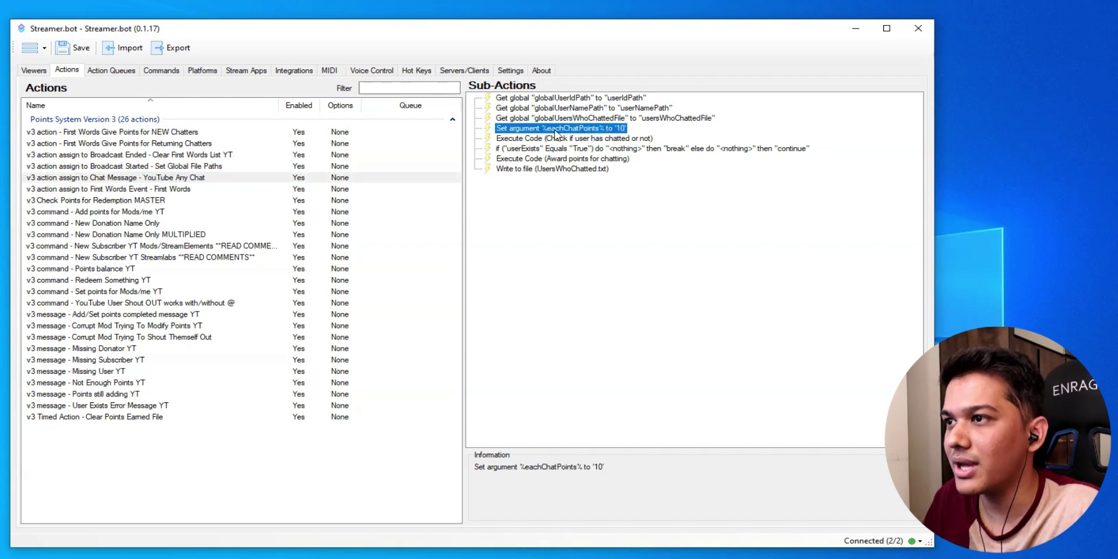
pyautogui.doubleClick(622, 133)
pyautogui.press('Tab')
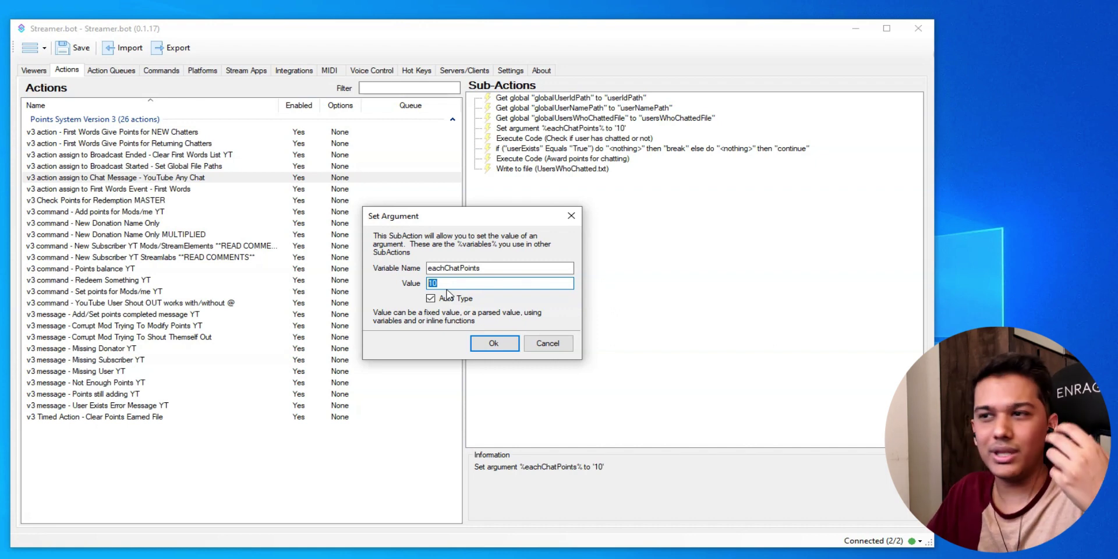
pyautogui.write('3')
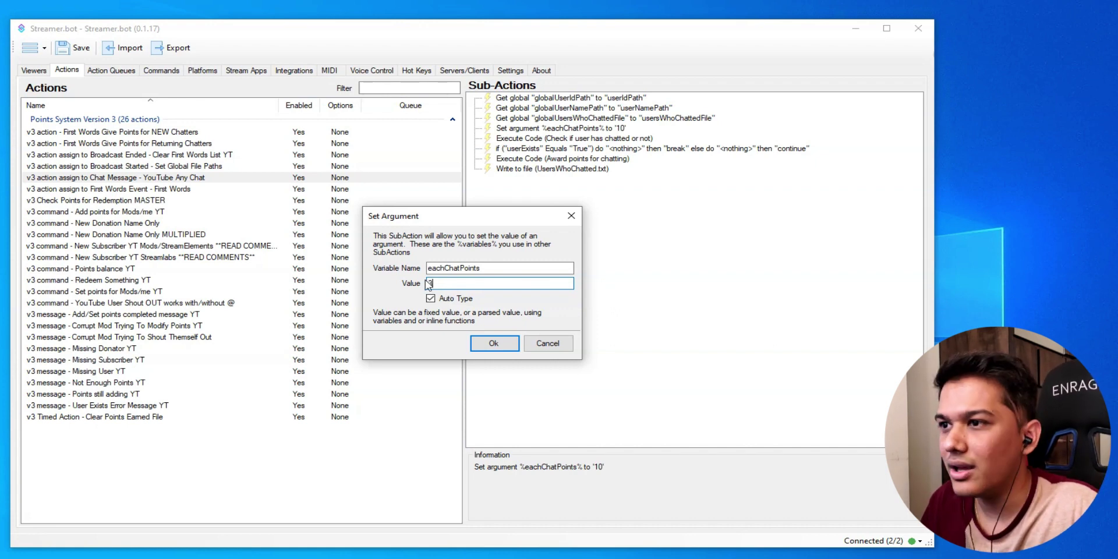
pyautogui.click(493, 344)
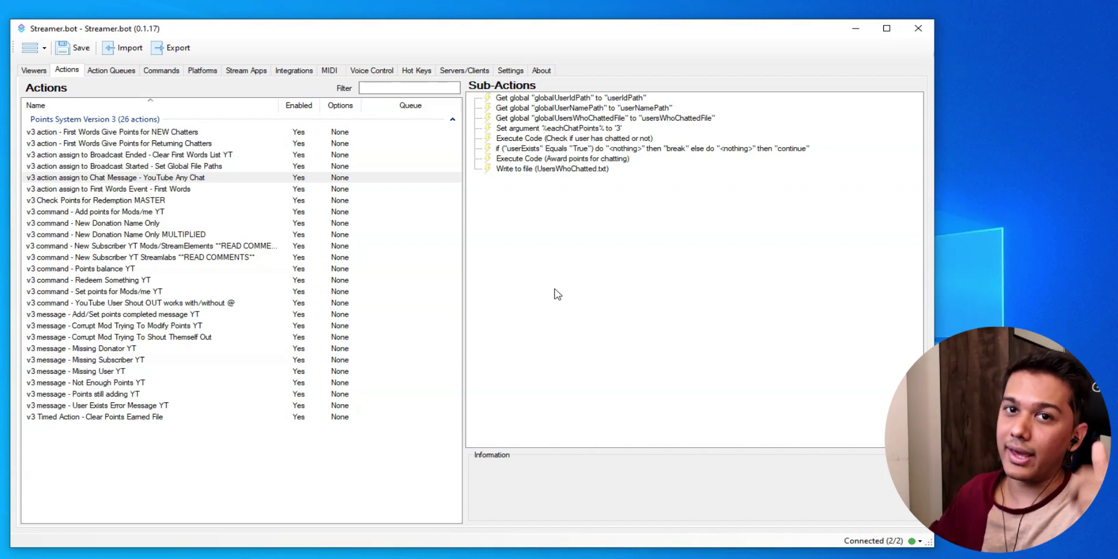
# Start a new timed action in the settings and name it "Timed Action".
pyautogui.click(72, 418)
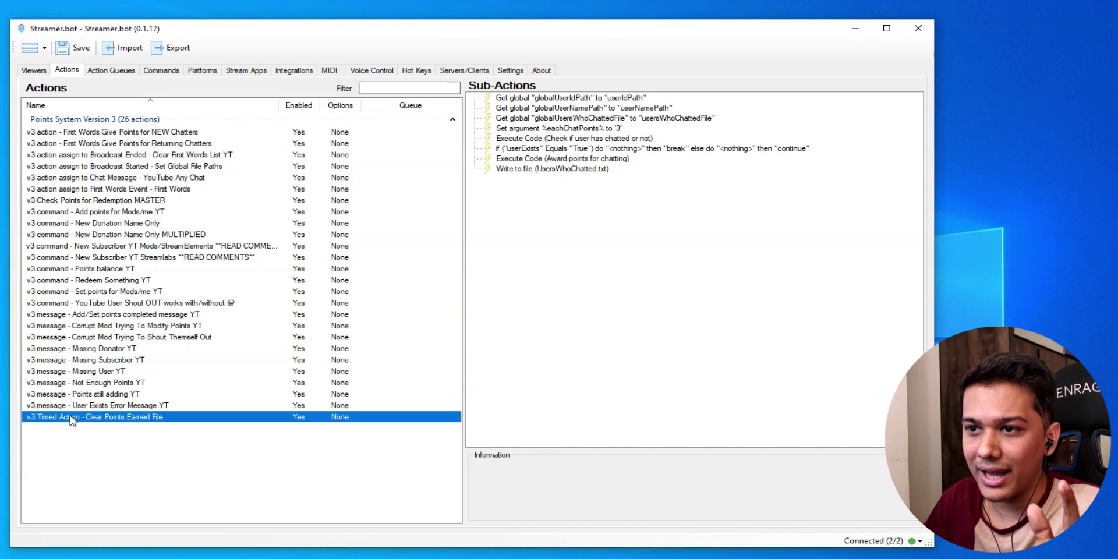
pyautogui.click(76, 428)
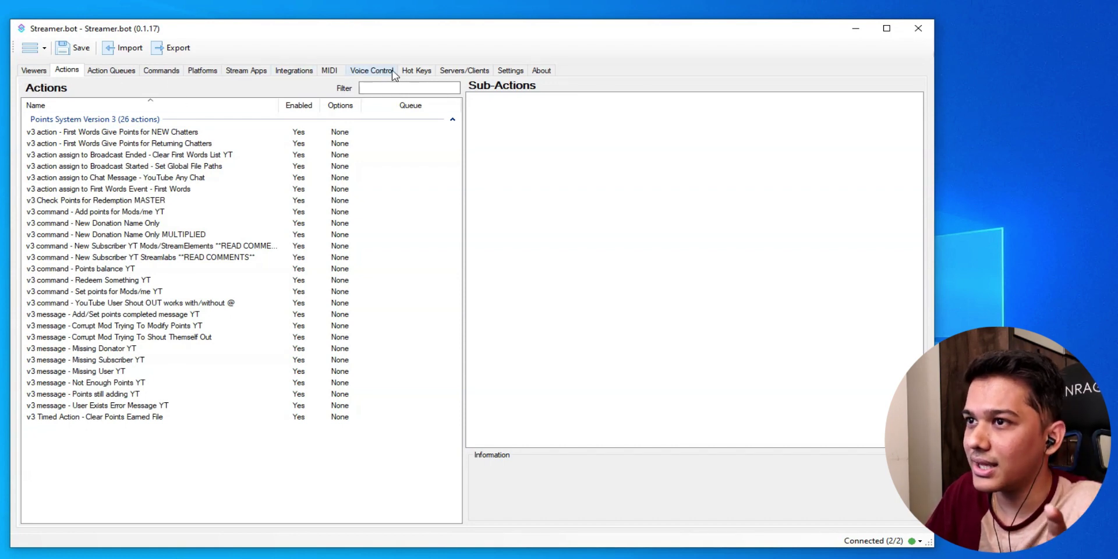
pyautogui.click(510, 71)
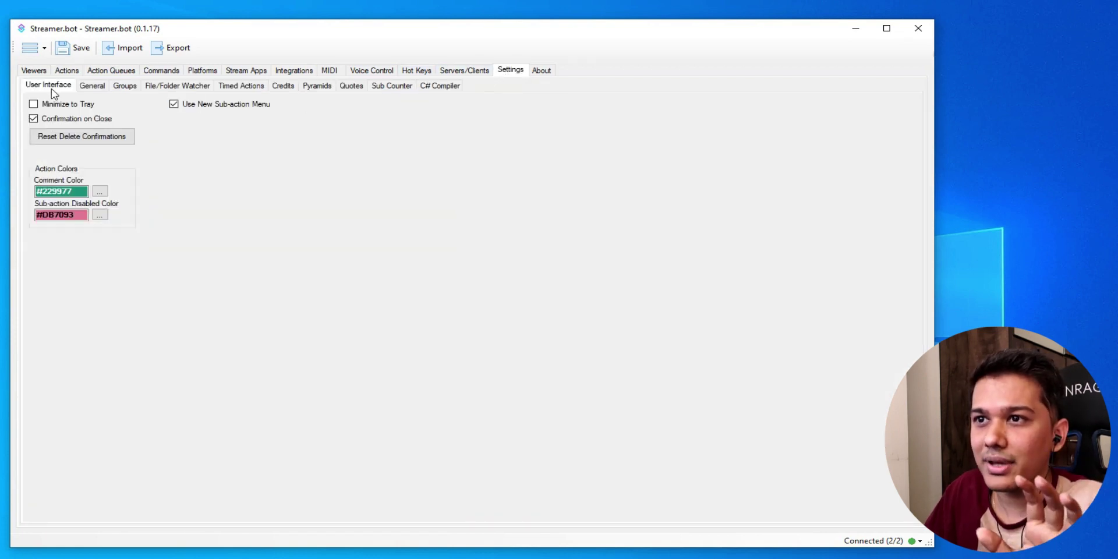
pyautogui.click(242, 87)
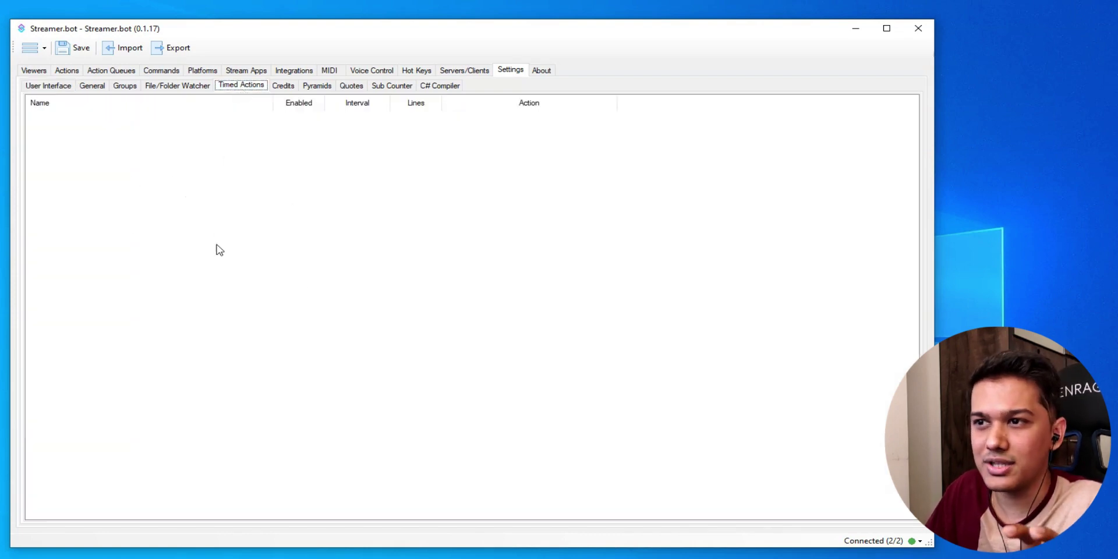
pyautogui.rightClick(169, 214)
pyautogui.click(198, 222)
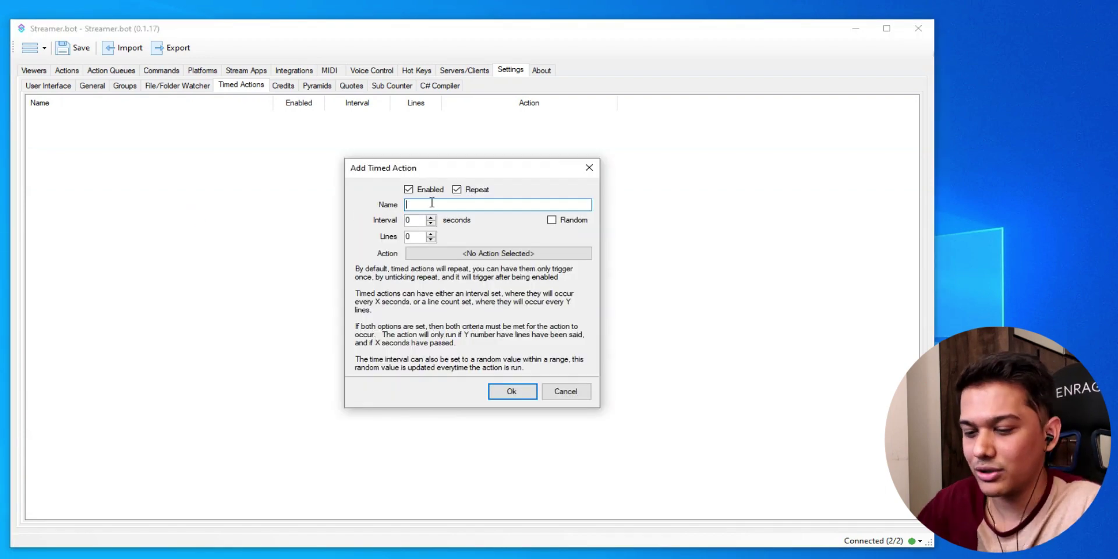
pyautogui.write('Timed Av')
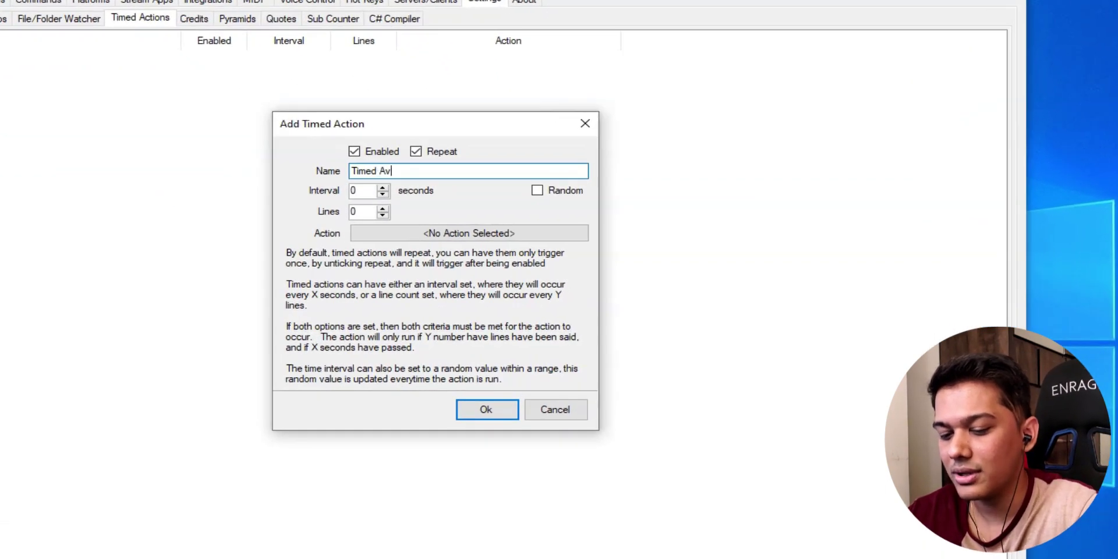
pyautogui.press('BackSpace')
pyautogui.write('c')
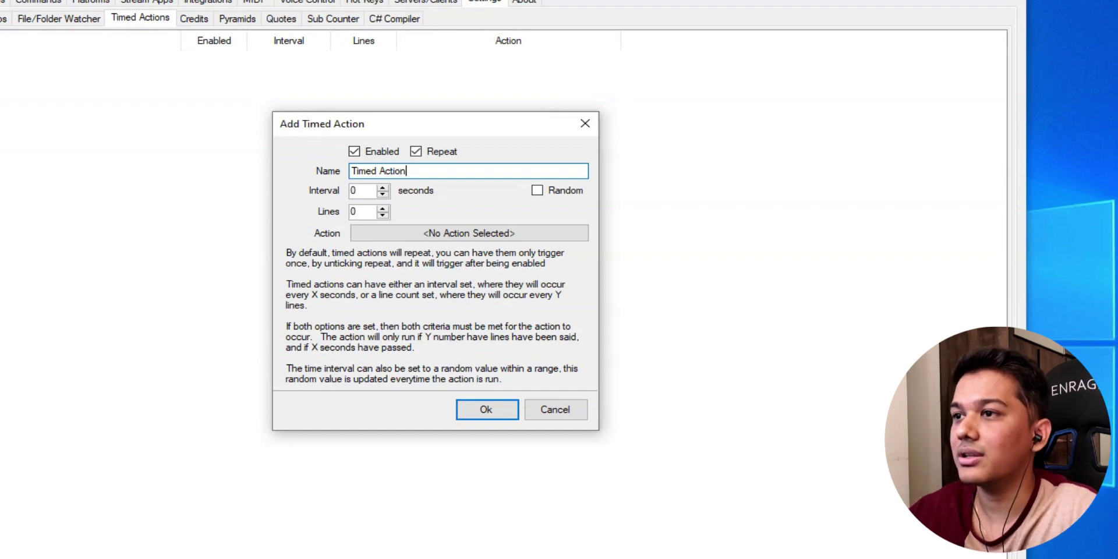
pyautogui.write('tion')
# Set the timed action's repeat interval to 60 seconds.
pyautogui.doubleClick(353, 192)
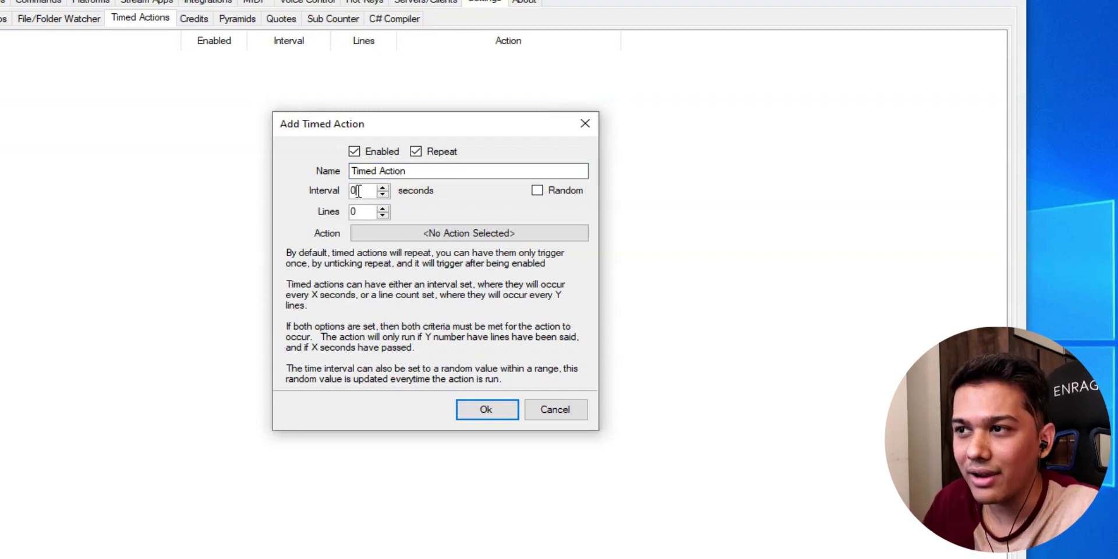
pyautogui.click(360, 192)
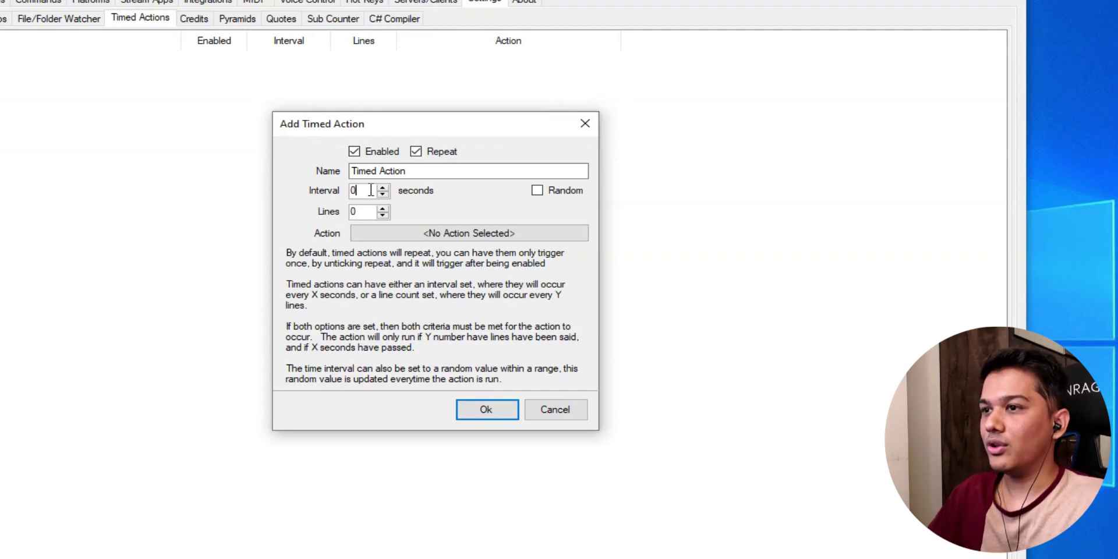
pyautogui.moveTo(370, 191); pyautogui.dragTo(341, 193)
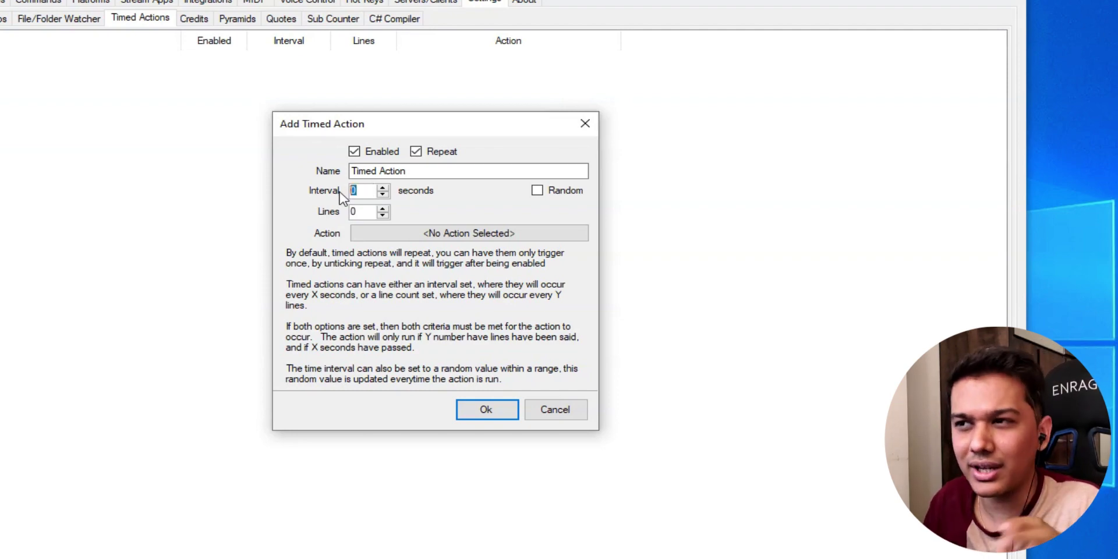
pyautogui.write('6')
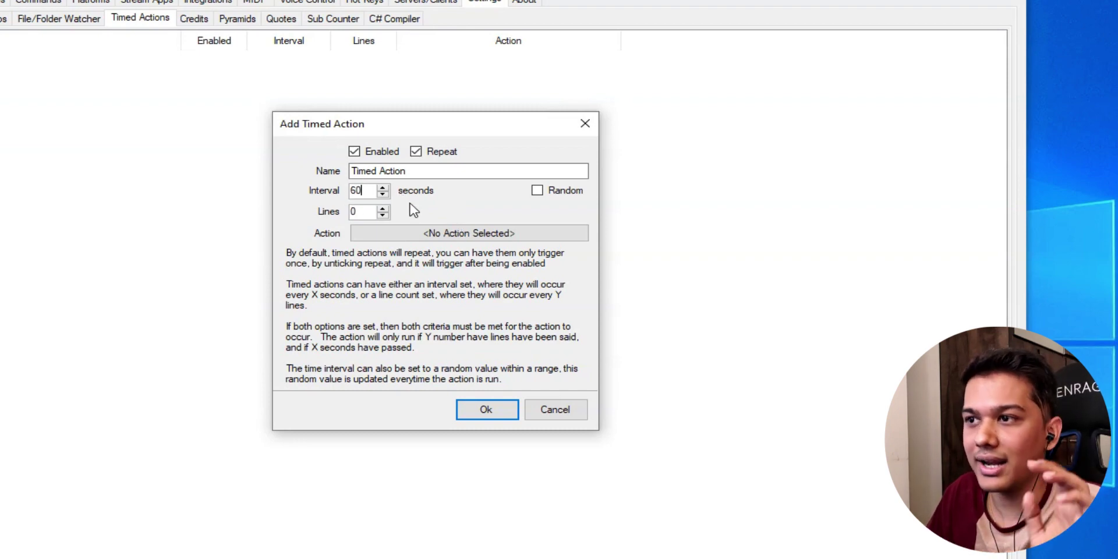
pyautogui.doubleClick(358, 211)
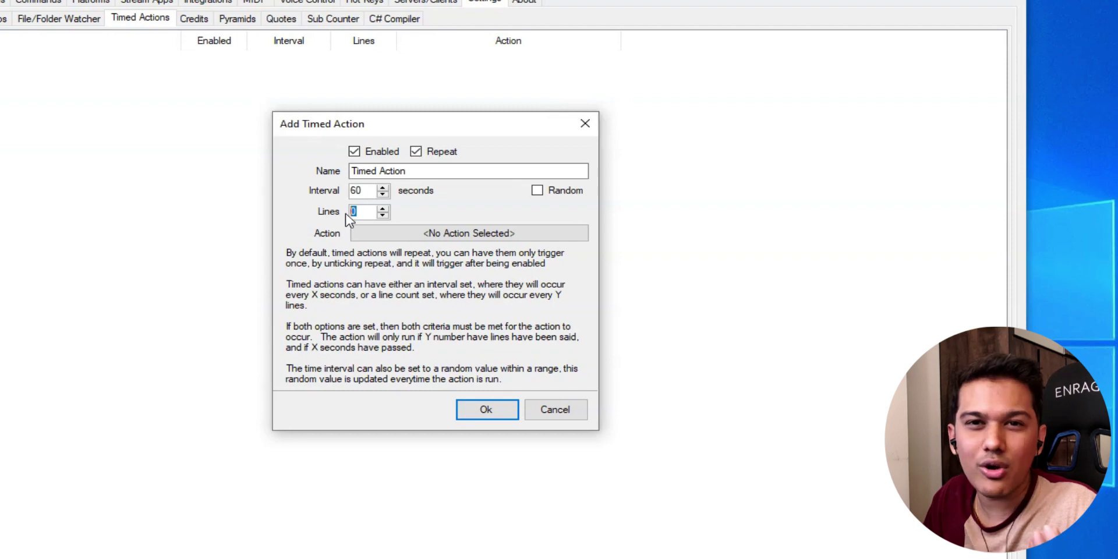
pyautogui.doubleClick(361, 191)
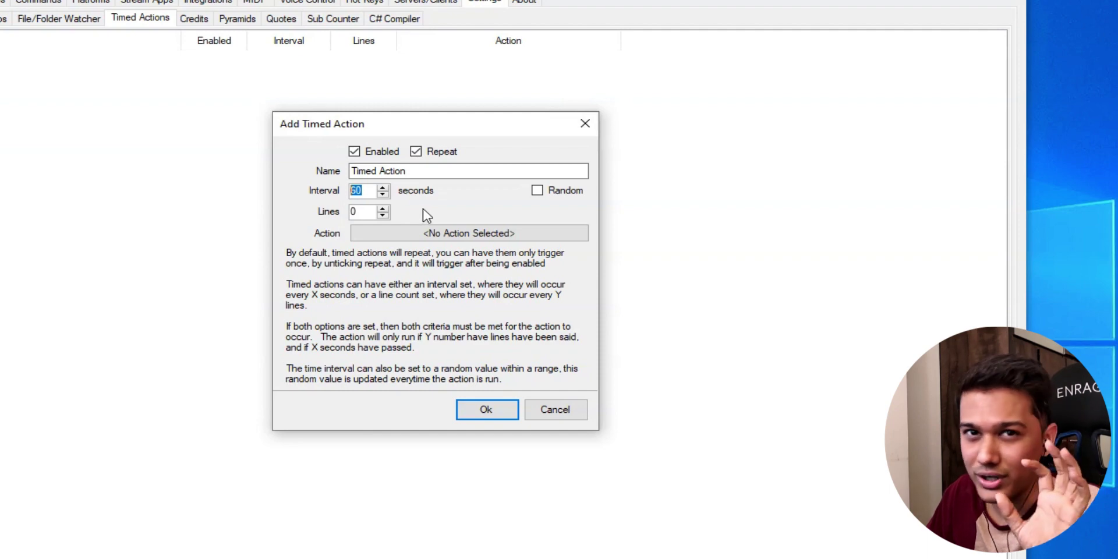
pyautogui.click(355, 192)
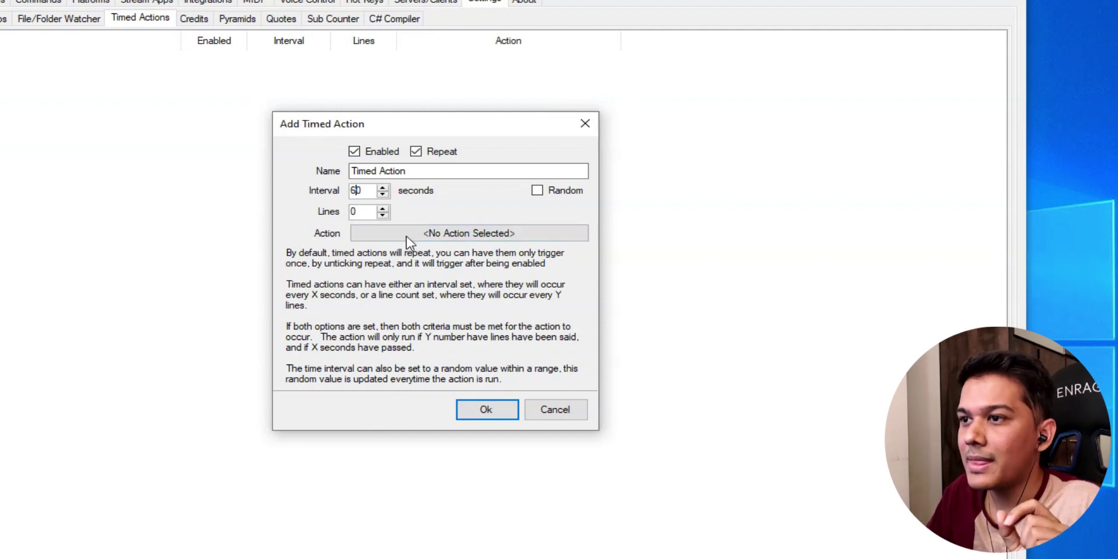
# Assign "v3 Timed Action - Clear Points Earned File" to the timed action and save the entry.
pyautogui.click(443, 236)
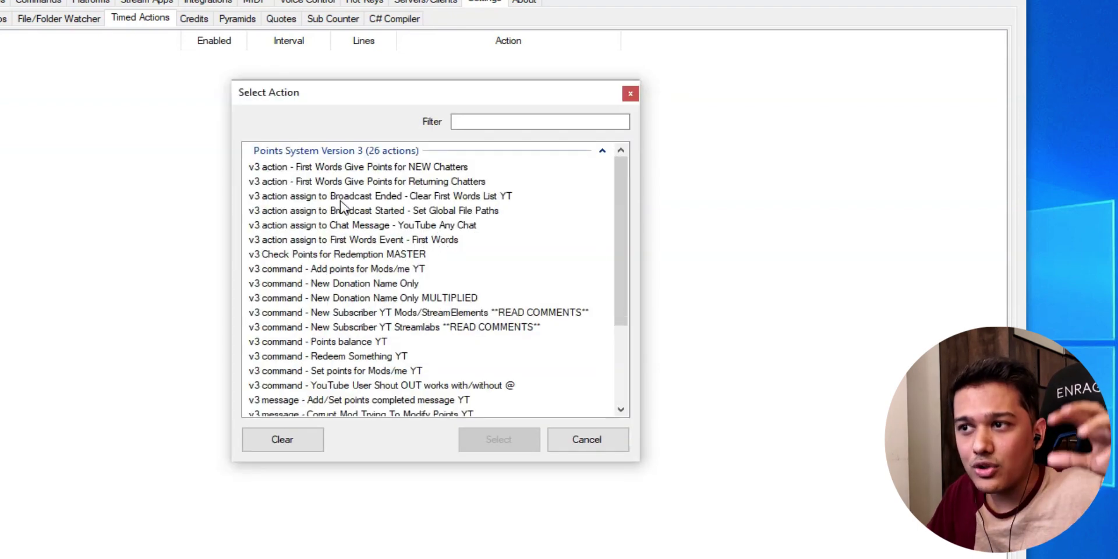
pyautogui.scroll(-3, 344, 205)
pyautogui.scroll(3, 350, 221)
pyautogui.scroll(-3, 351, 236)
pyautogui.scroll(5, 351, 233)
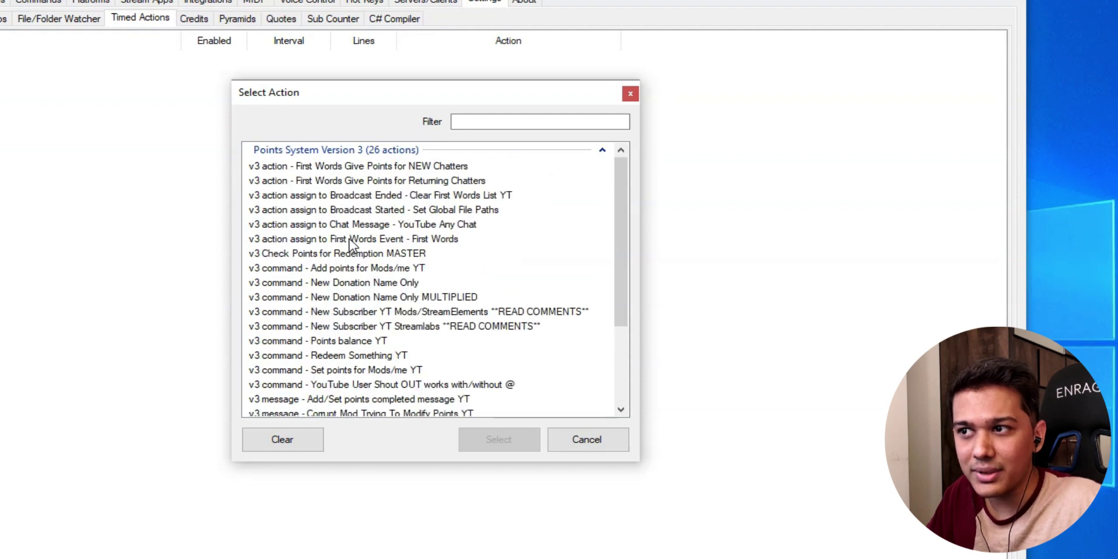
pyautogui.scroll(-5, 347, 242)
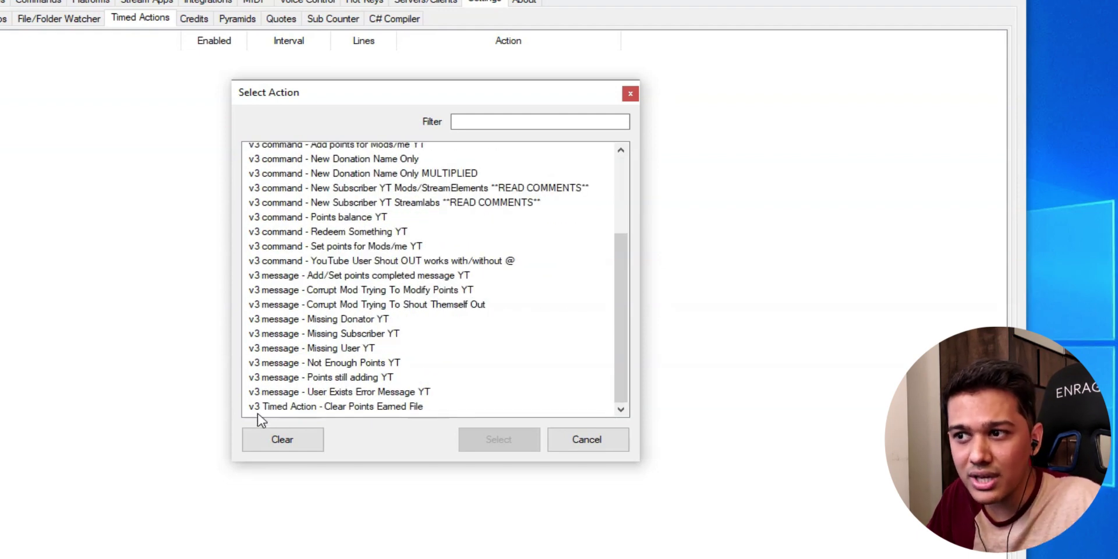
pyautogui.click(313, 408)
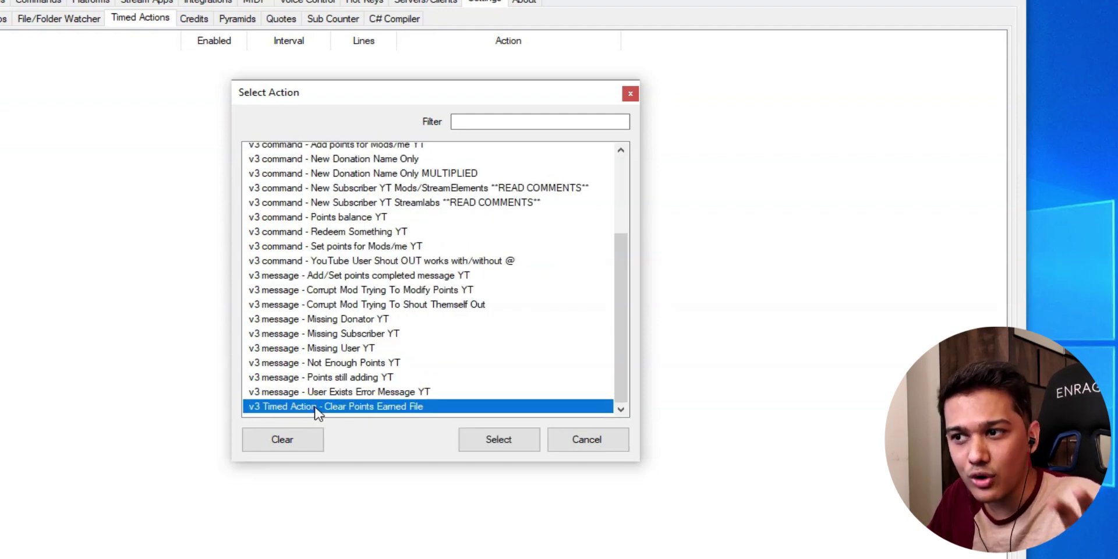
pyautogui.click(498, 441)
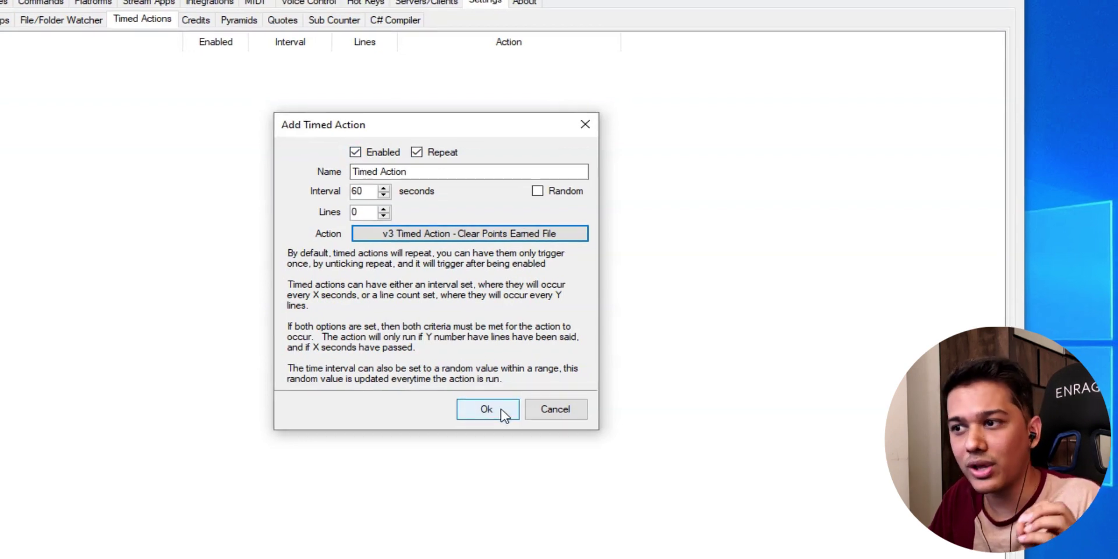
pyautogui.click(500, 411)
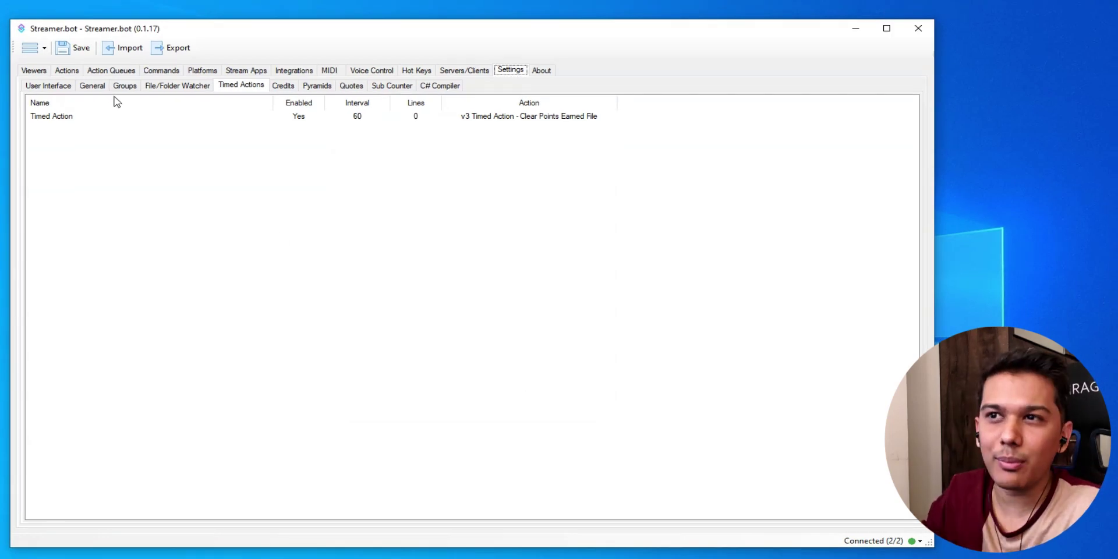
# Open the Write to file (UsersWhoChatted.txt) sub-action of the Chat Message - YouTube Any Chat action for editing.
pyautogui.click(66, 71)
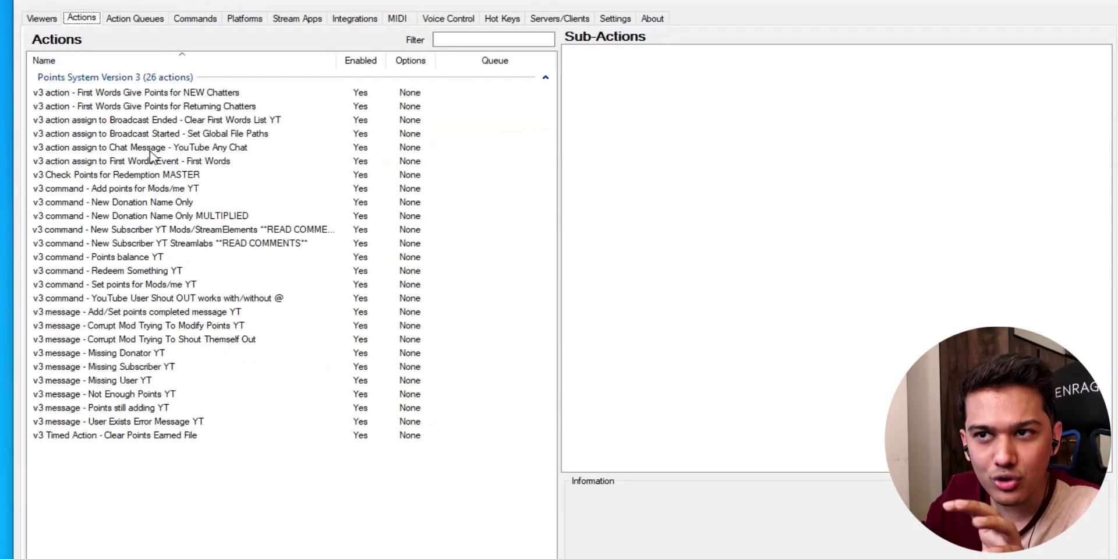
pyautogui.click(149, 151)
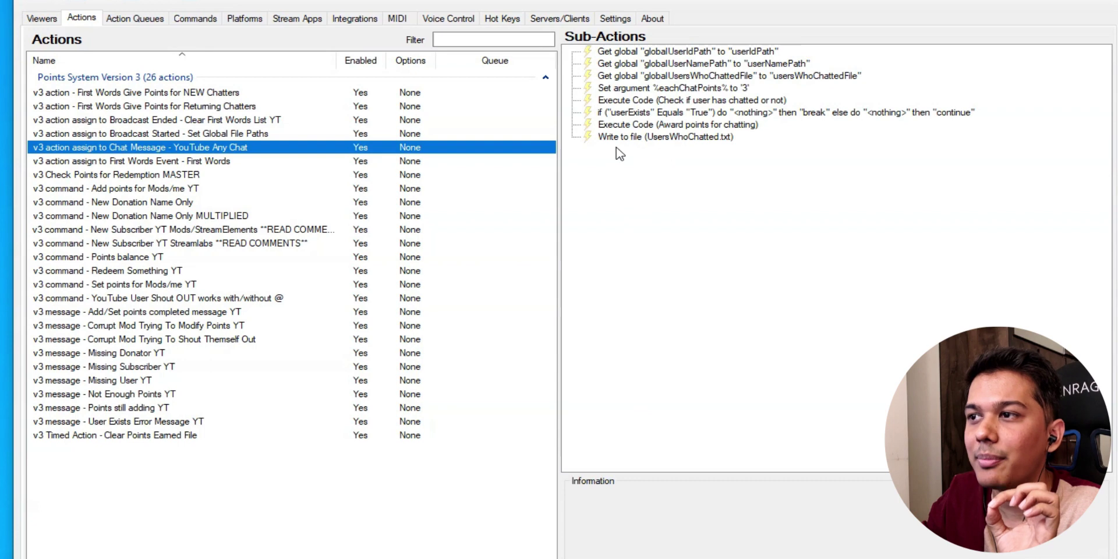
pyautogui.click(649, 138)
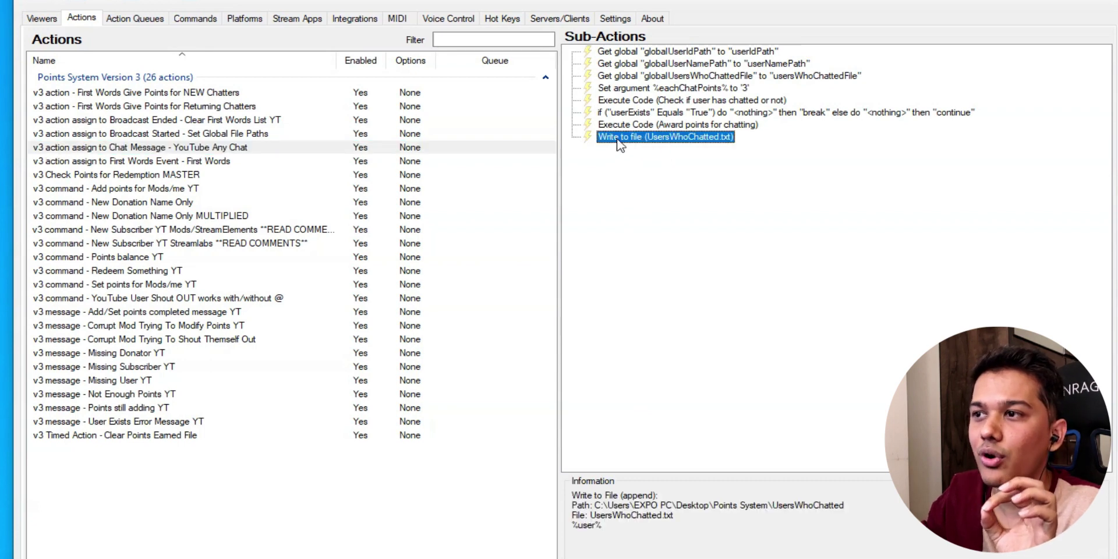
pyautogui.doubleClick(663, 140)
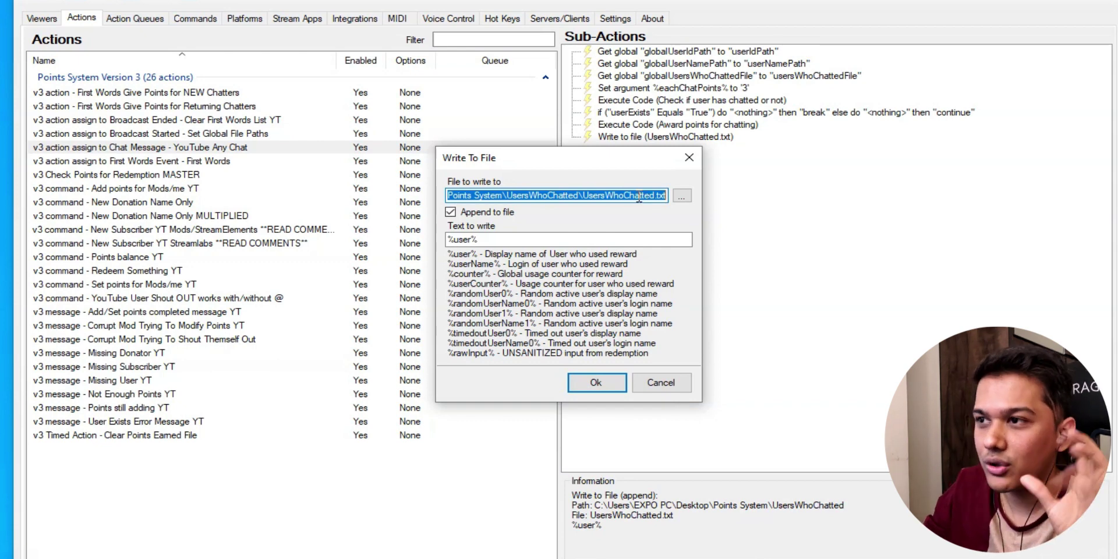
# Browse for the file to write to and select UsersWhoChatted in the Desktop folder Points System\UsersWhoChatted.
pyautogui.click(682, 197)
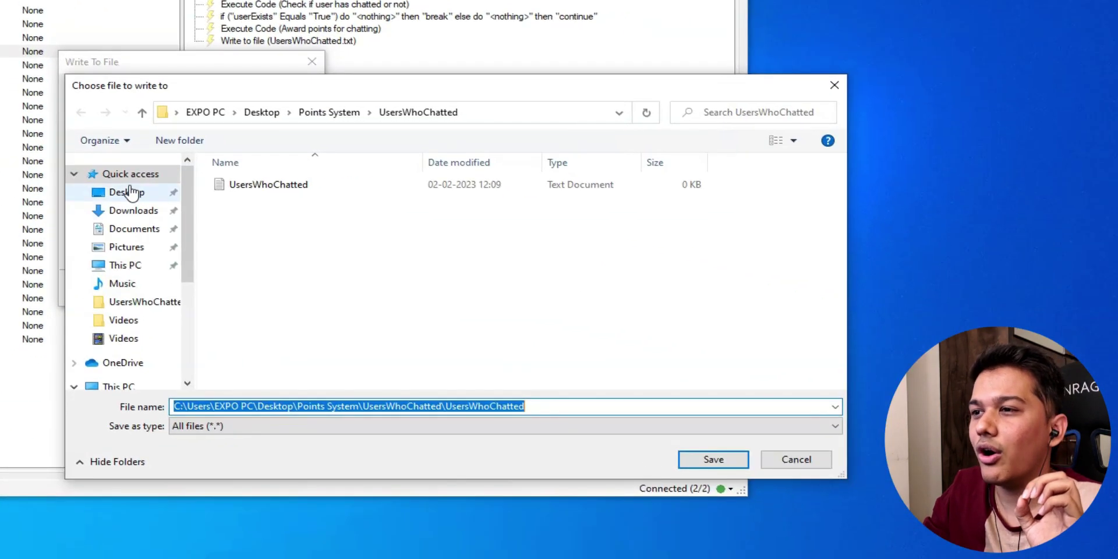
pyautogui.click(504, 289)
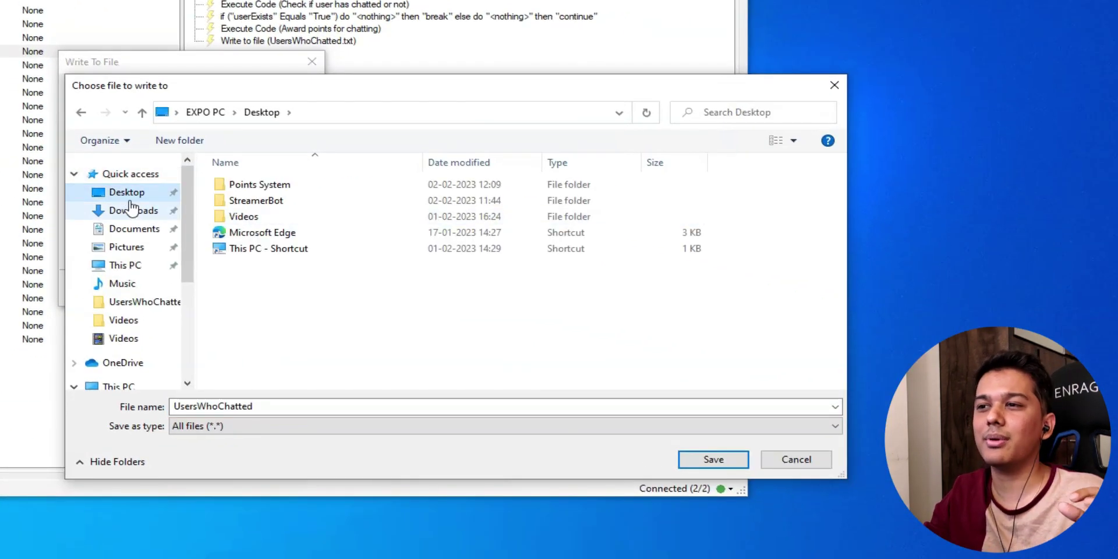
pyautogui.doubleClick(262, 186)
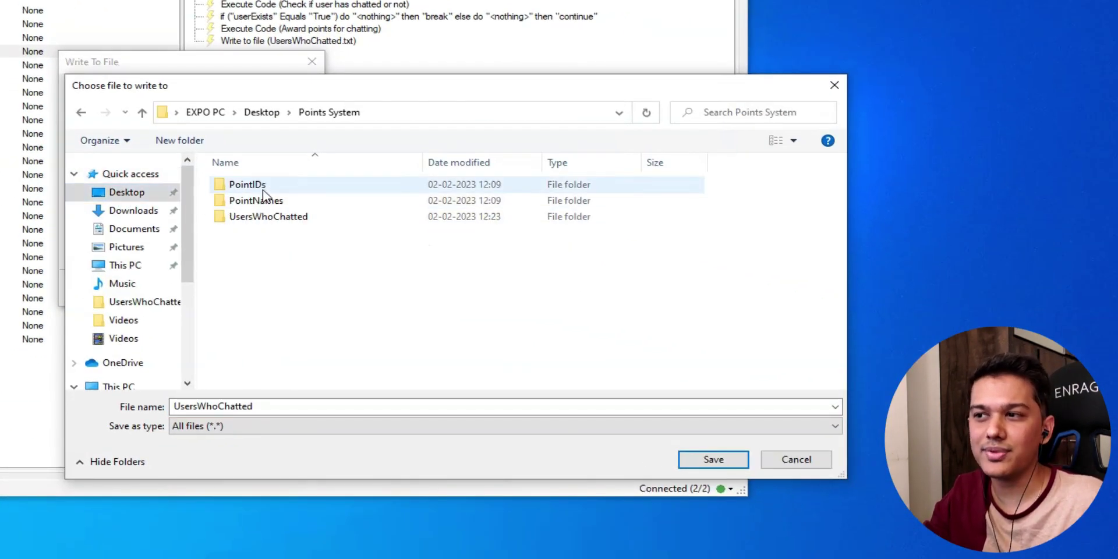
pyautogui.doubleClick(271, 219)
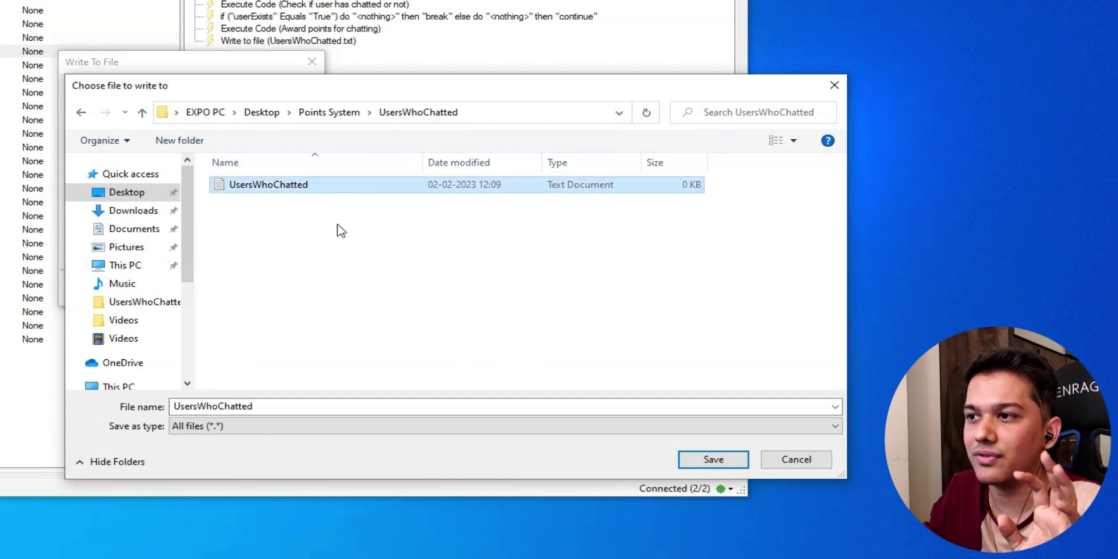
pyautogui.click(315, 187)
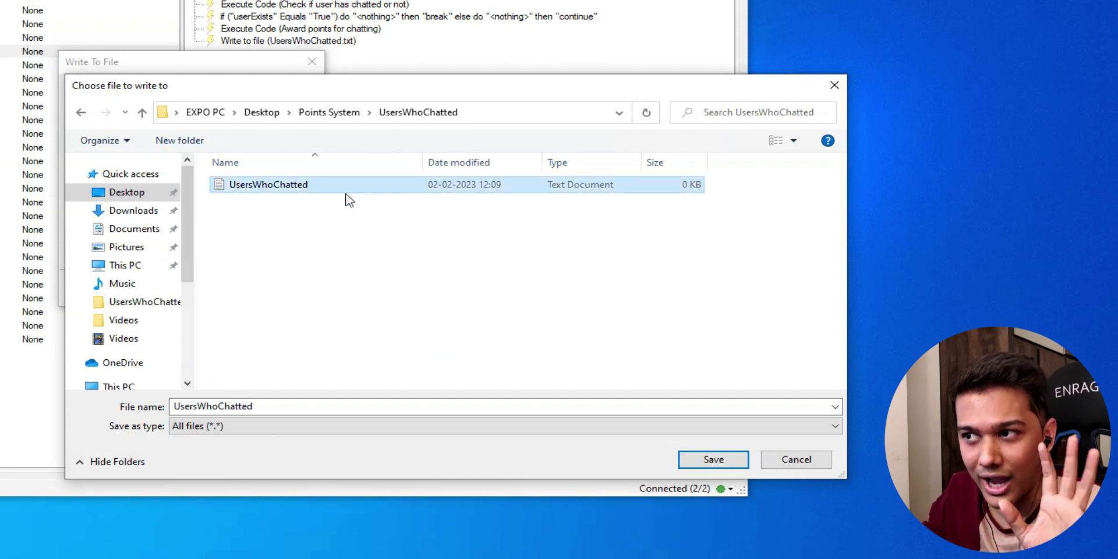
# Try to rewrite the file chooser's folder path with forward slashes as C:/Users/EXPO PC/Desktop/Points System/UsersWhoChatted/.
pyautogui.click(514, 114)
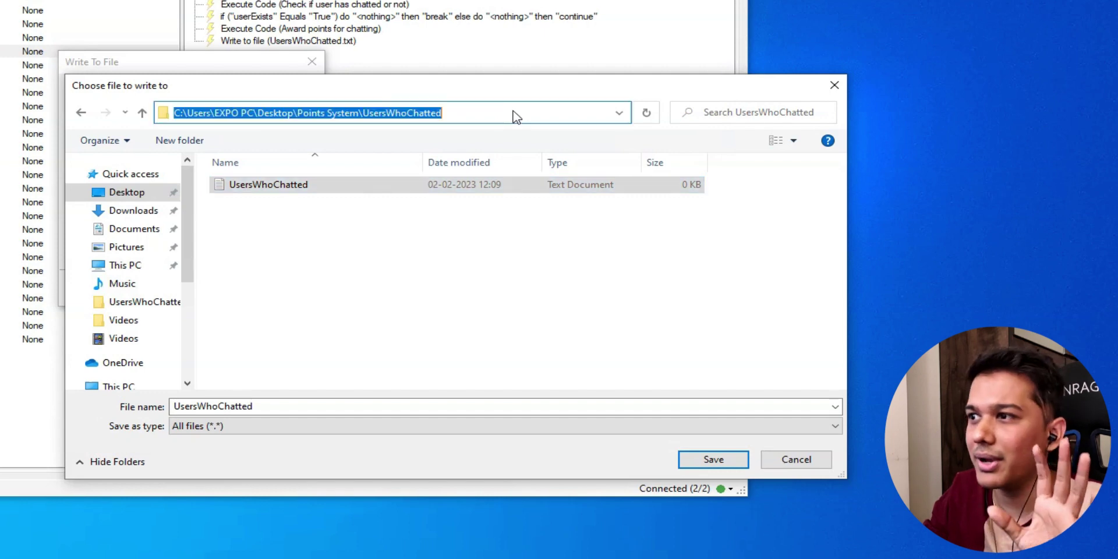
pyautogui.click(364, 113)
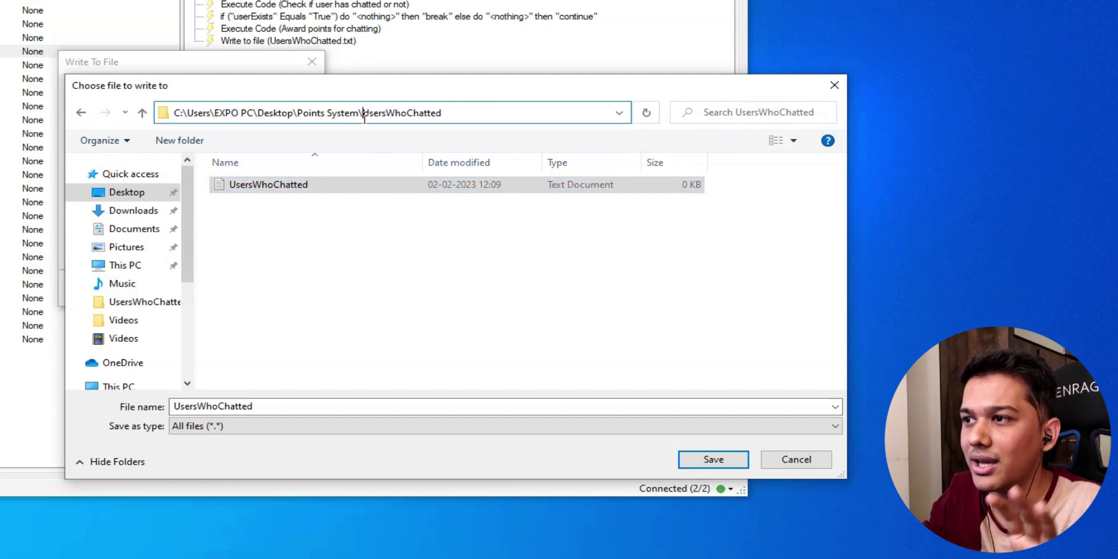
pyautogui.press('BackSpace')
pyautogui.write('/')
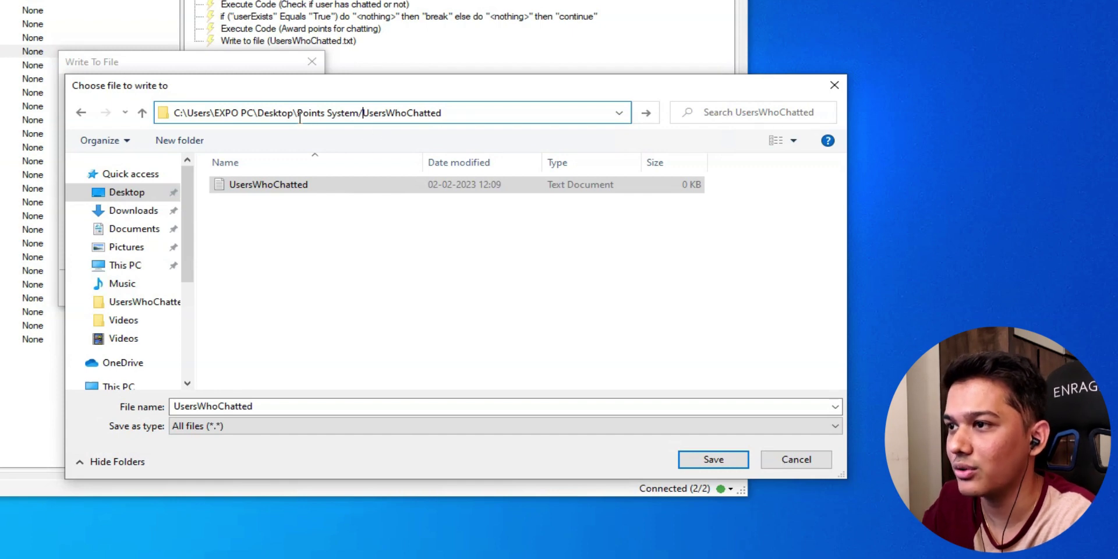
pyautogui.press('BackSpace')
pyautogui.write('/')
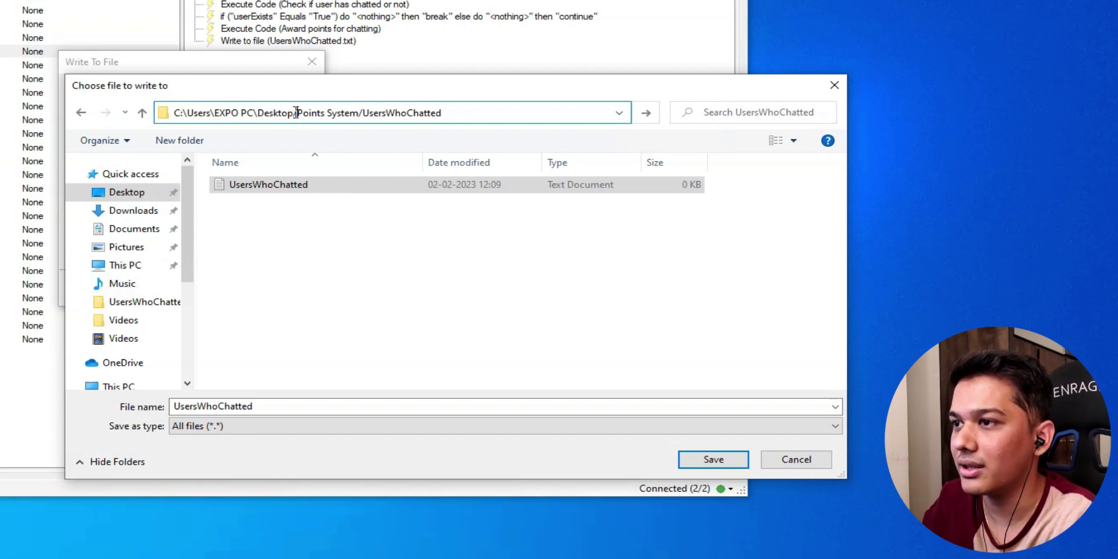
pyautogui.press('BackSpace')
pyautogui.write('/')
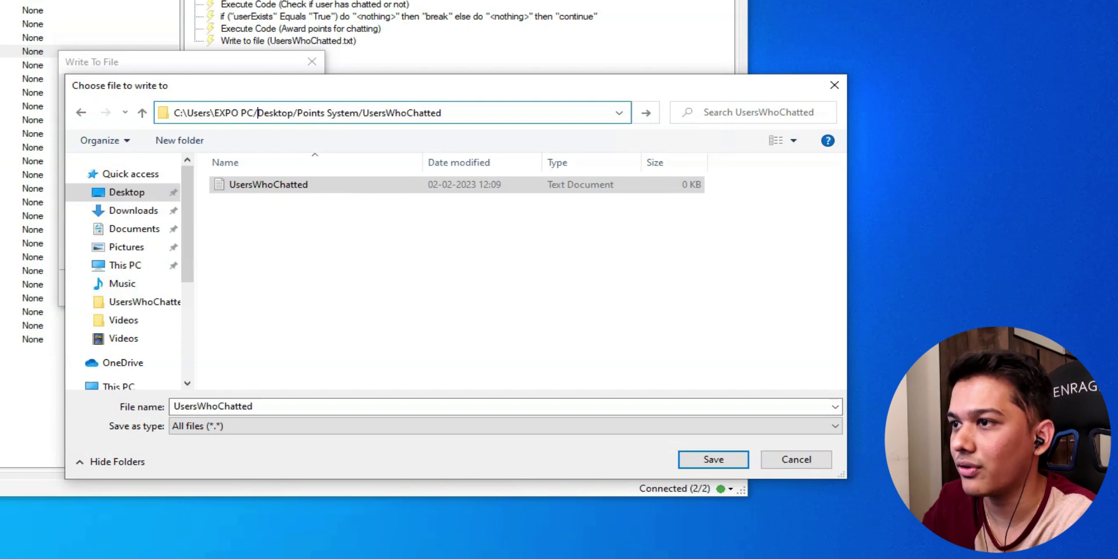
pyautogui.click(215, 112)
pyautogui.press('BackSpace')
pyautogui.write('/')
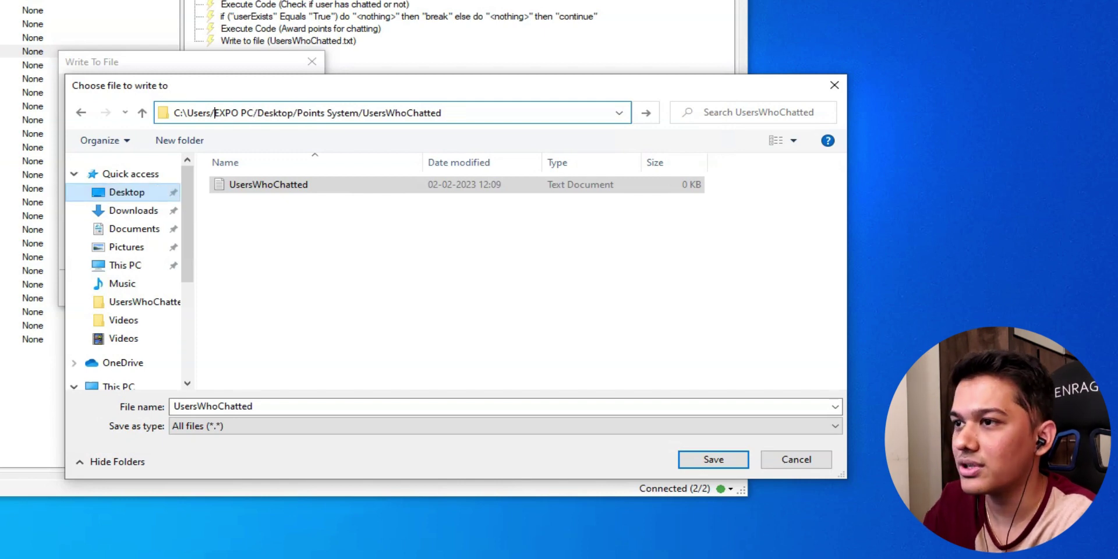
pyautogui.click(187, 112)
pyautogui.press('BackSpace')
pyautogui.write('/')
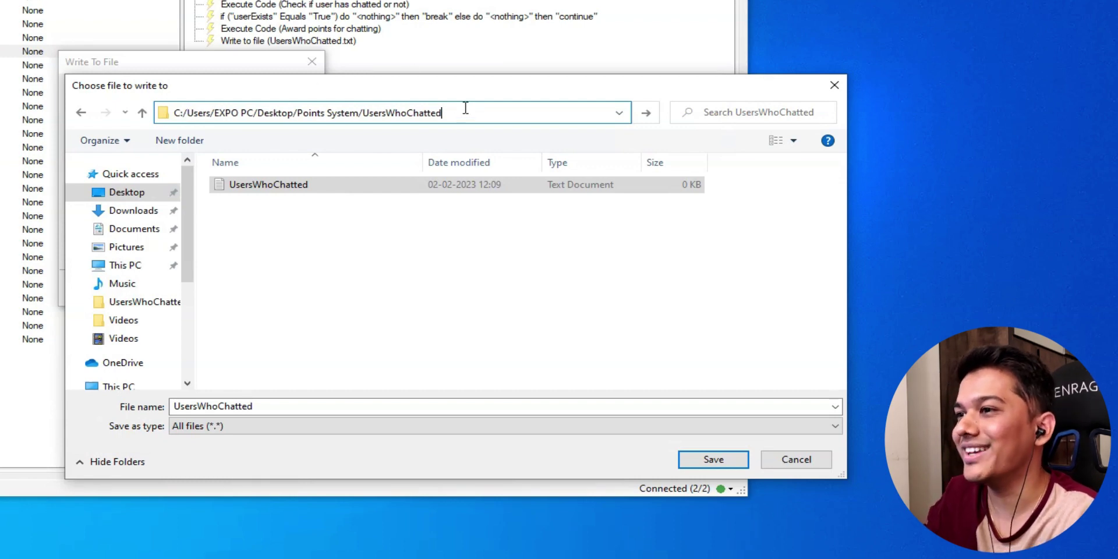
pyautogui.write('/')
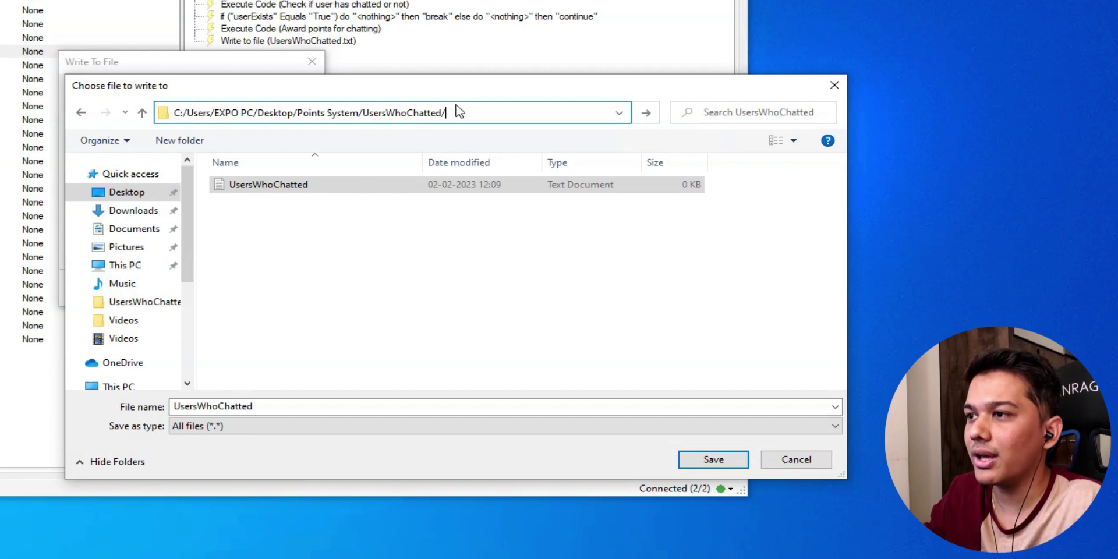
# Save UsersWhoChatted as the write target, replacing the existing file, and apply the sub-action with %user% as its text.
pyautogui.click(713, 460)
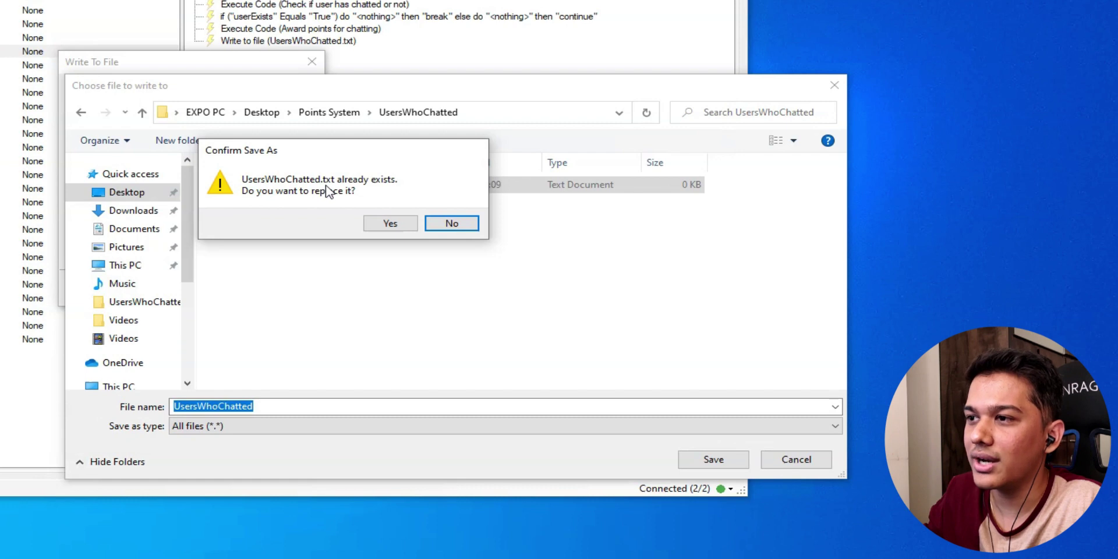
pyautogui.click(393, 224)
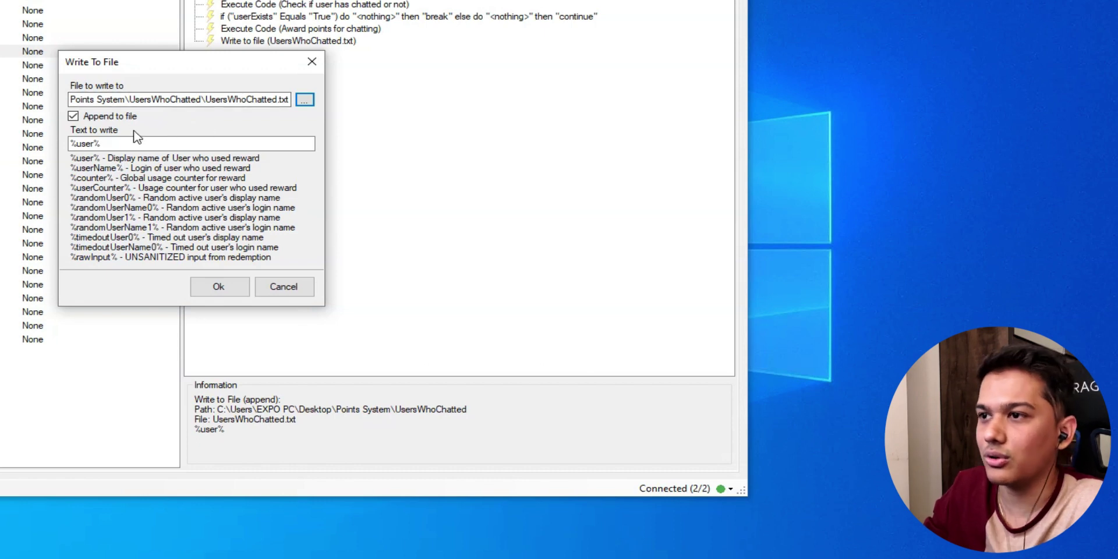
pyautogui.click(108, 143)
pyautogui.doubleClick(107, 144)
pyautogui.press('End')
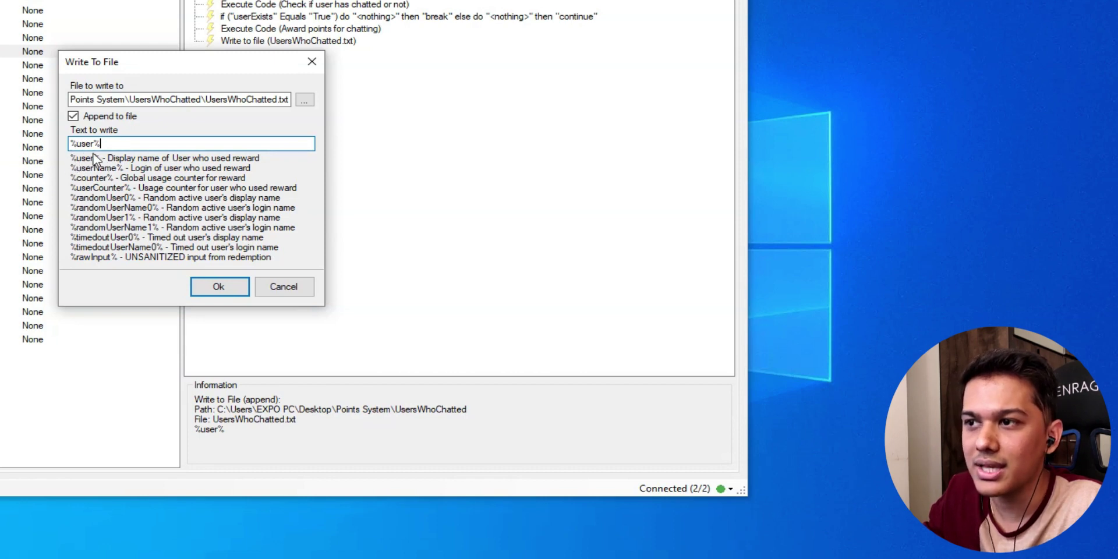
pyautogui.doubleClick(111, 144)
pyautogui.click(115, 141)
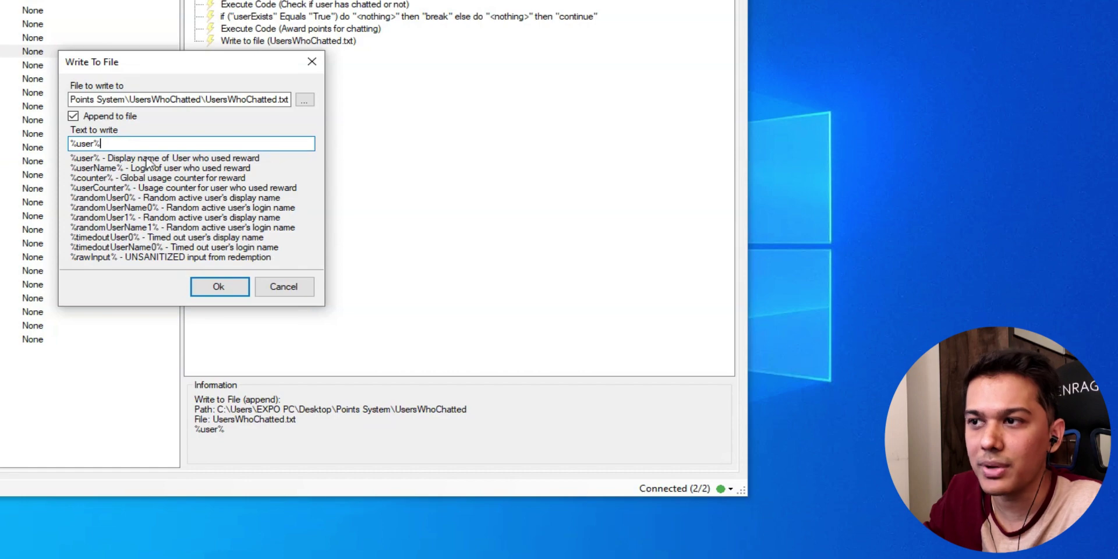
pyautogui.click(217, 288)
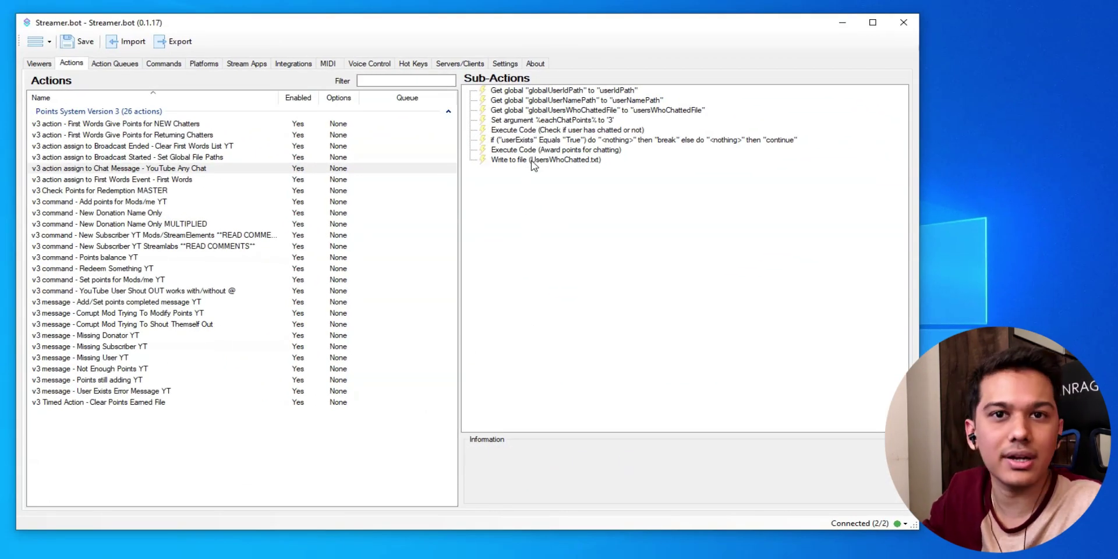
pyautogui.click(534, 161)
pyautogui.click(538, 188)
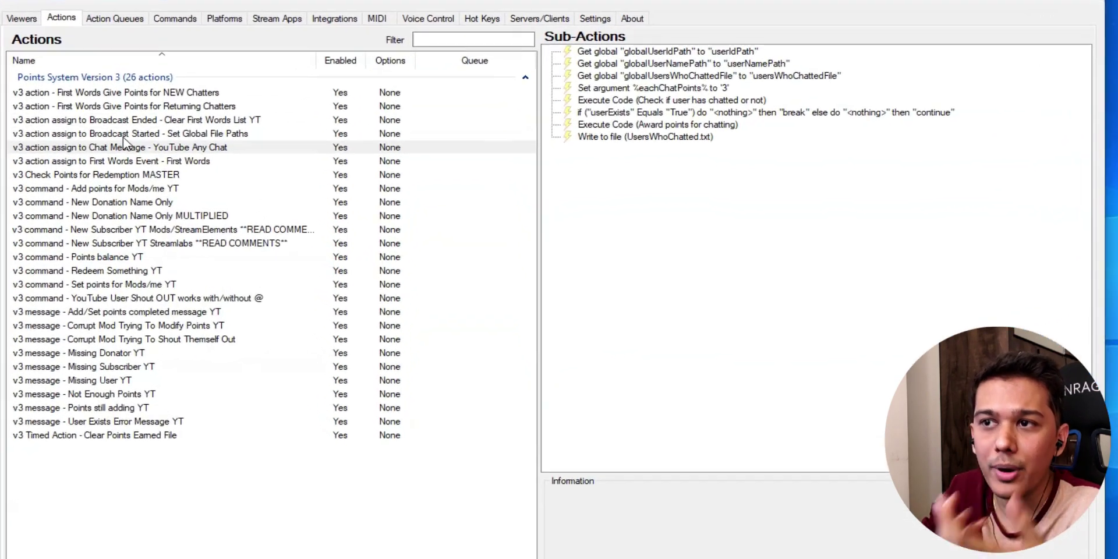
# In the Broadcast Started - Set Global File Paths action, open the globalUserIdPath sub-action and clear its placeholder path value.
pyautogui.click(156, 133)
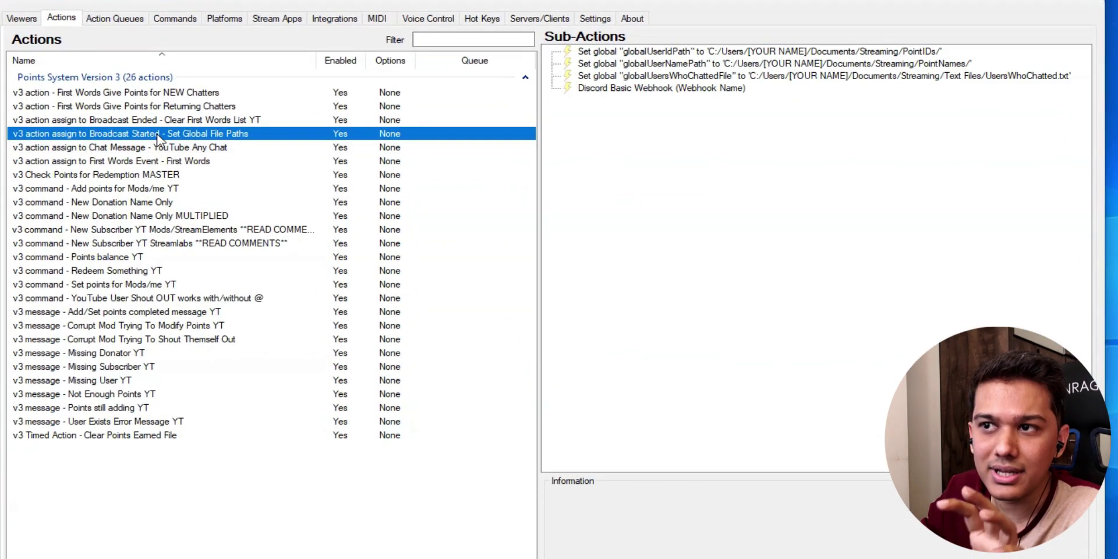
pyautogui.doubleClick(712, 54)
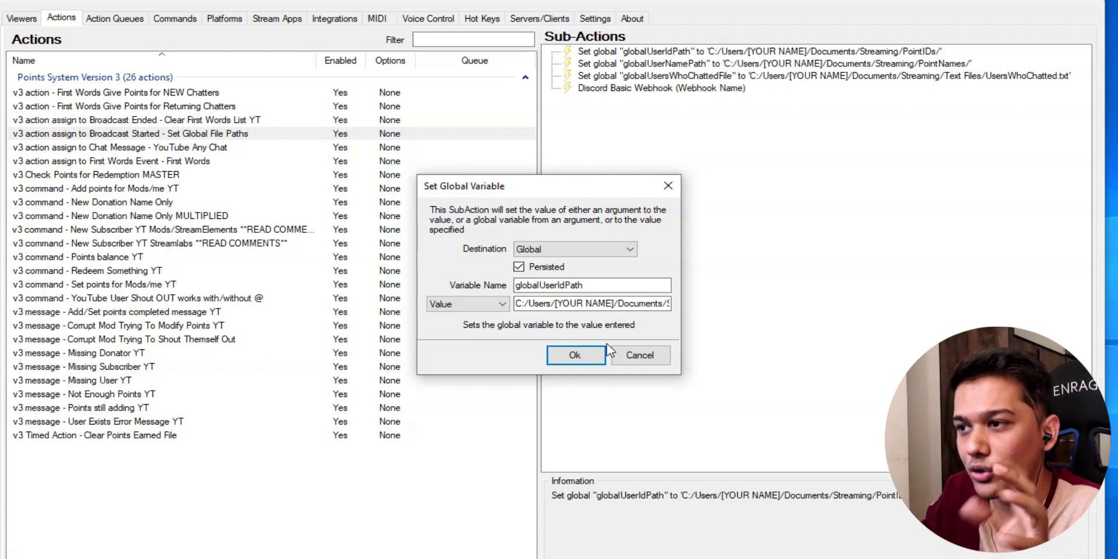
pyautogui.moveTo(551, 305); pyautogui.dragTo(623, 305)
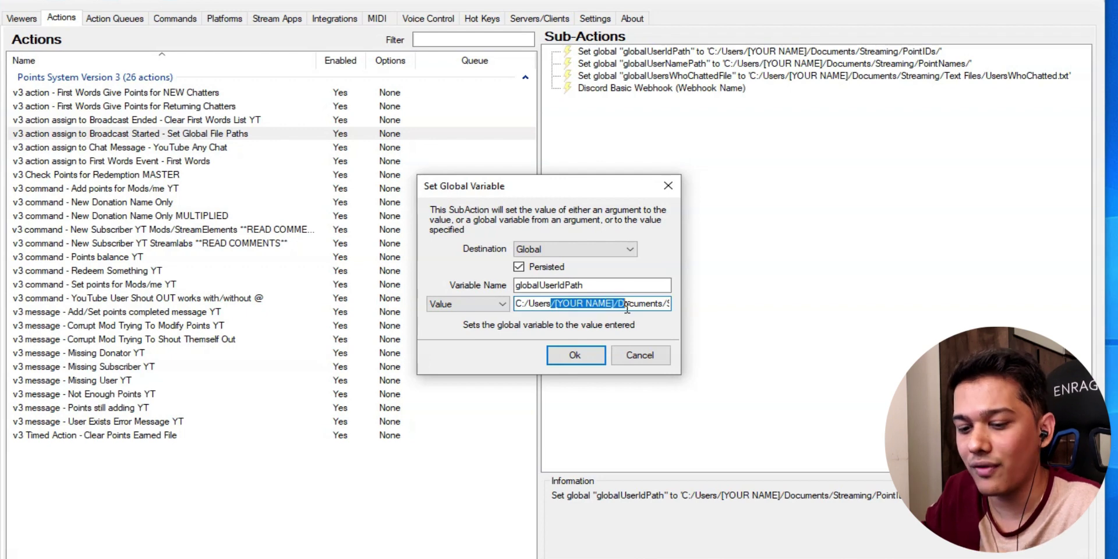
pyautogui.hotkey('ctrl', 'a')
pyautogui.press('BackSpace')
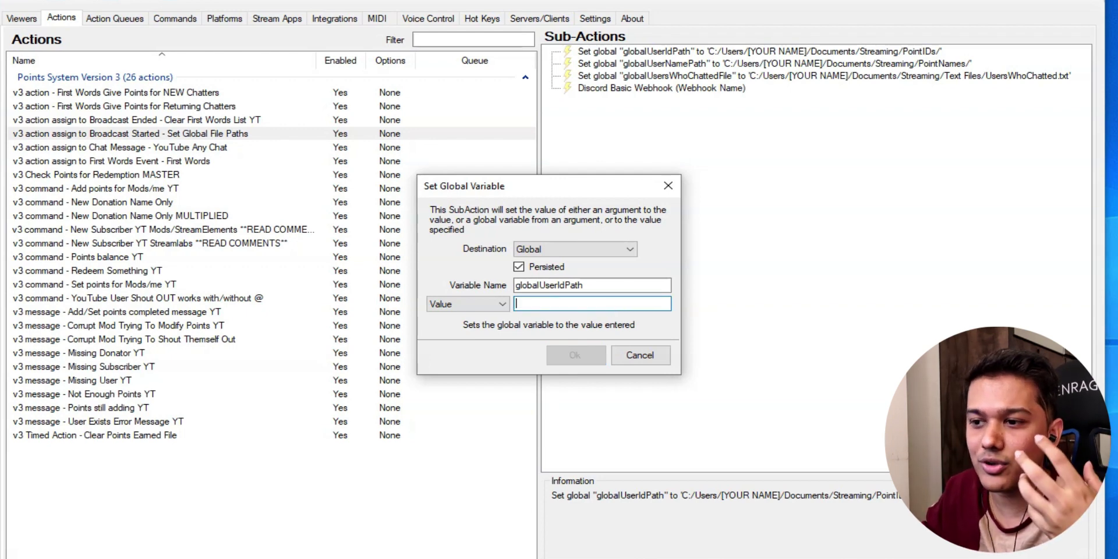
# Switch to File Explorer and open the PointIDs folder inside Points System.
pyautogui.hotkey('alt', 'Tab')
pyautogui.hotkey('alt', 'Up')
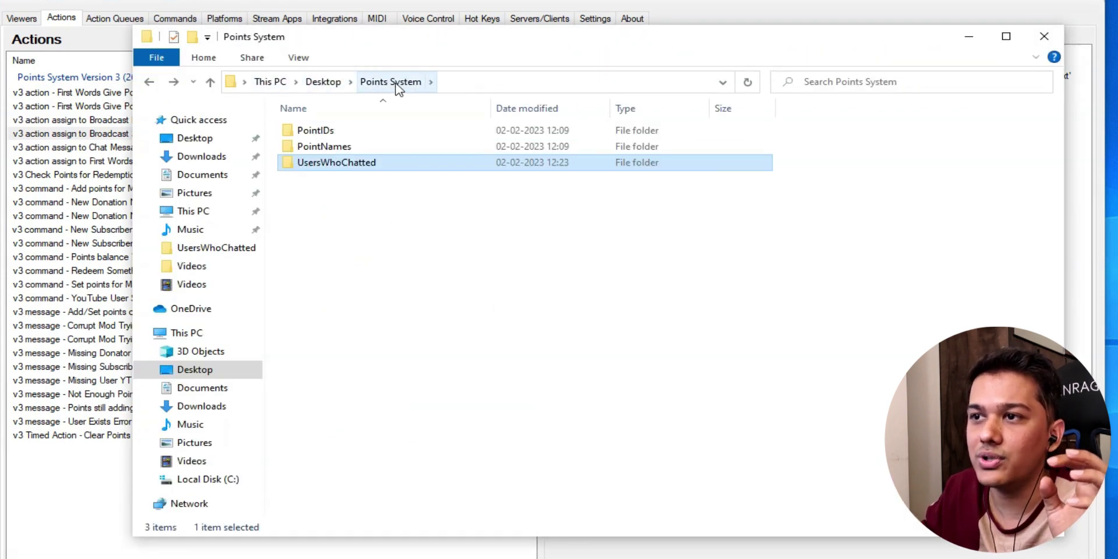
pyautogui.doubleClick(349, 136)
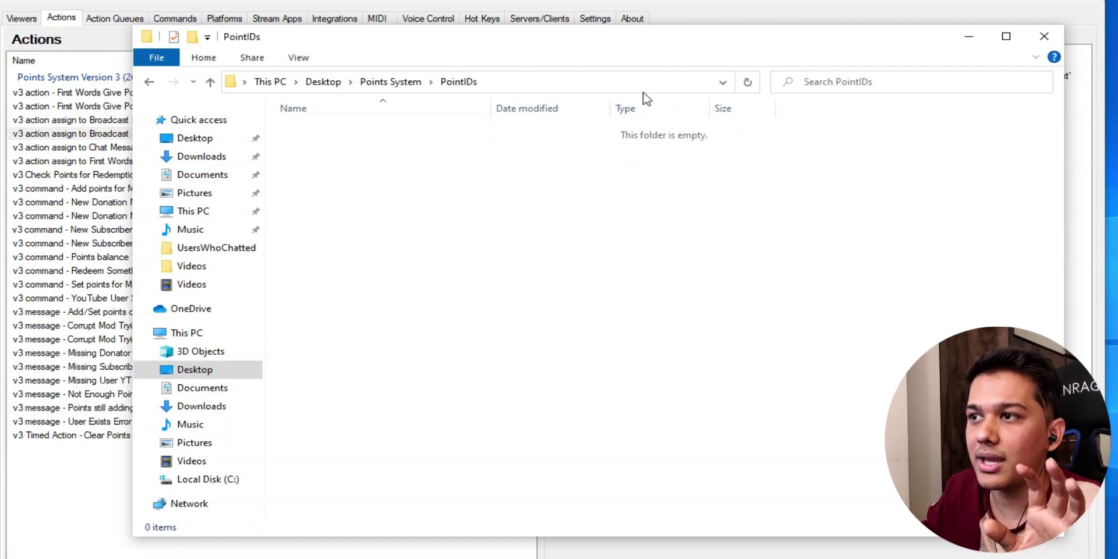
# Rewrite the PointIDs folder path with forward slashes as C:/Users/EXPO PC/Desktop/Points System/PointIDs.
pyautogui.click(613, 82)
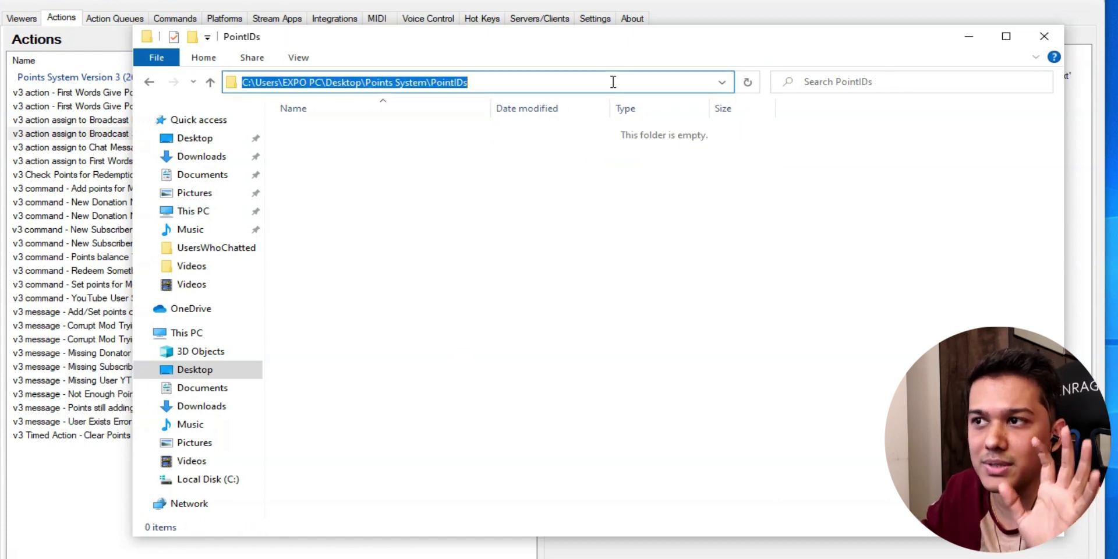
pyautogui.click(432, 84)
pyautogui.press('BackSpace')
pyautogui.write('/')
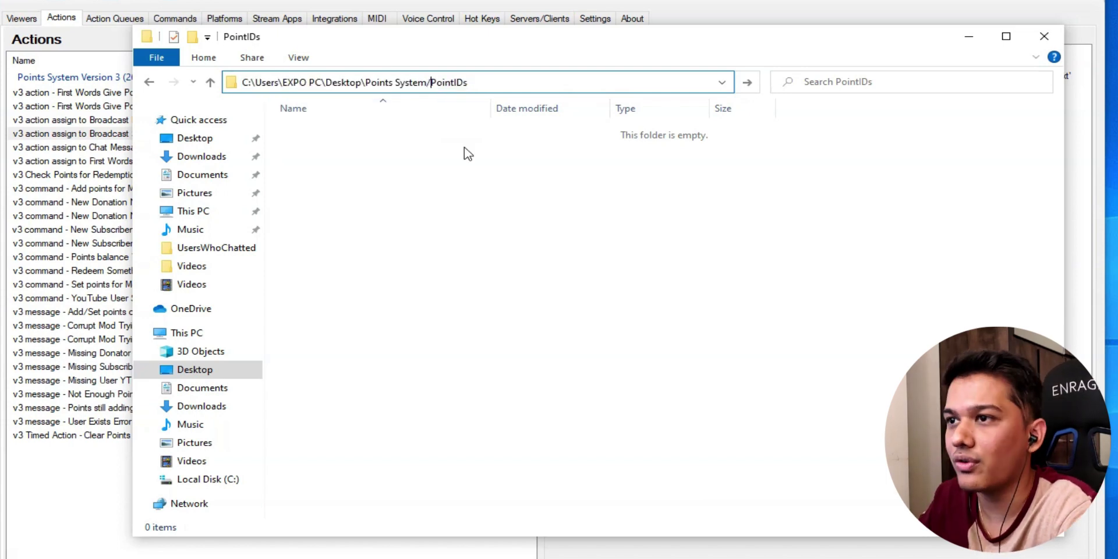
pyautogui.click(366, 82)
pyautogui.press('BackSpace')
pyautogui.write('/')
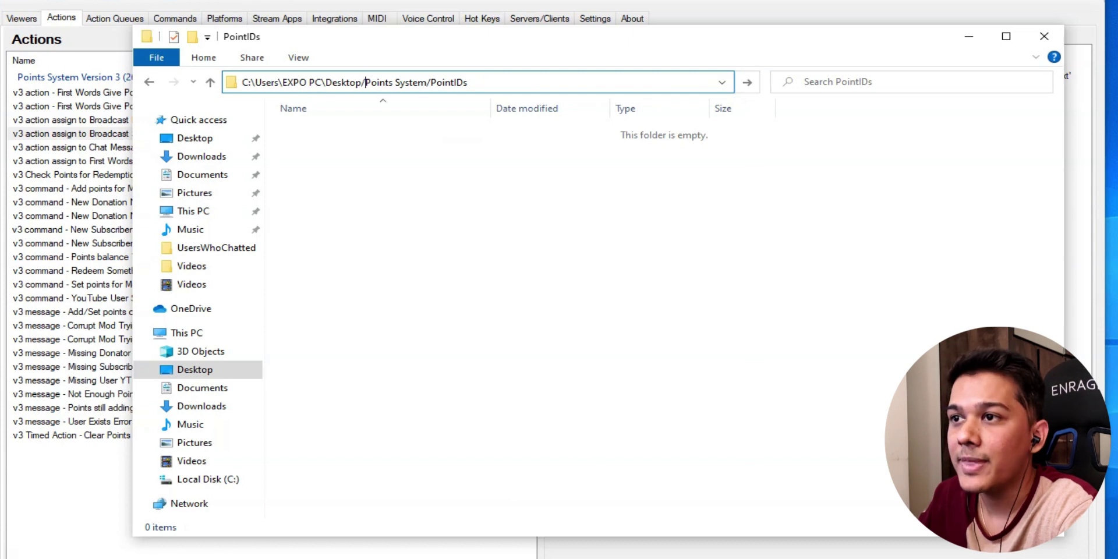
pyautogui.click(326, 82)
pyautogui.press('BackSpace')
pyautogui.write('/')
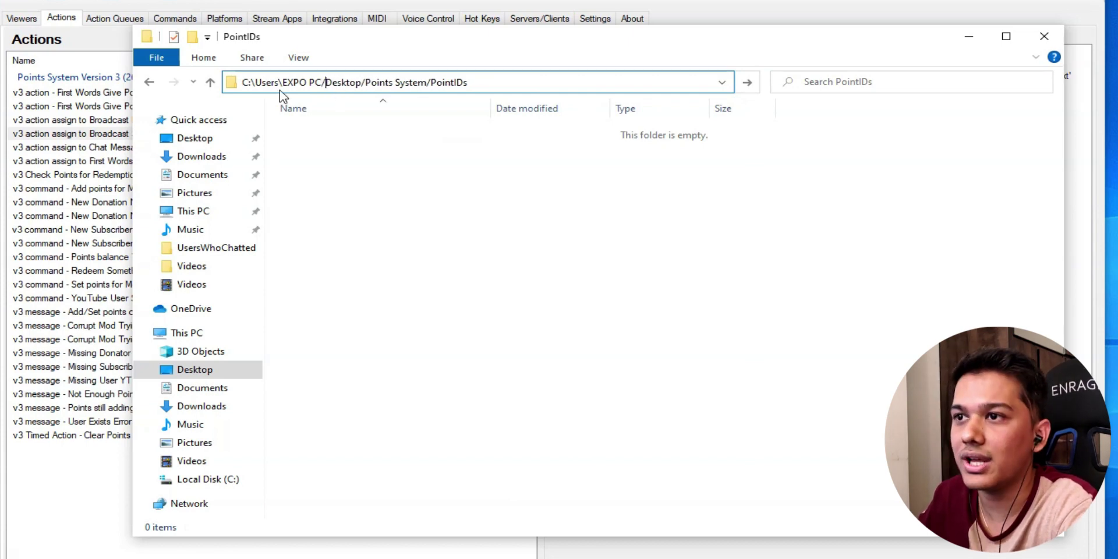
pyautogui.press('BackSpace')
pyautogui.write('/')
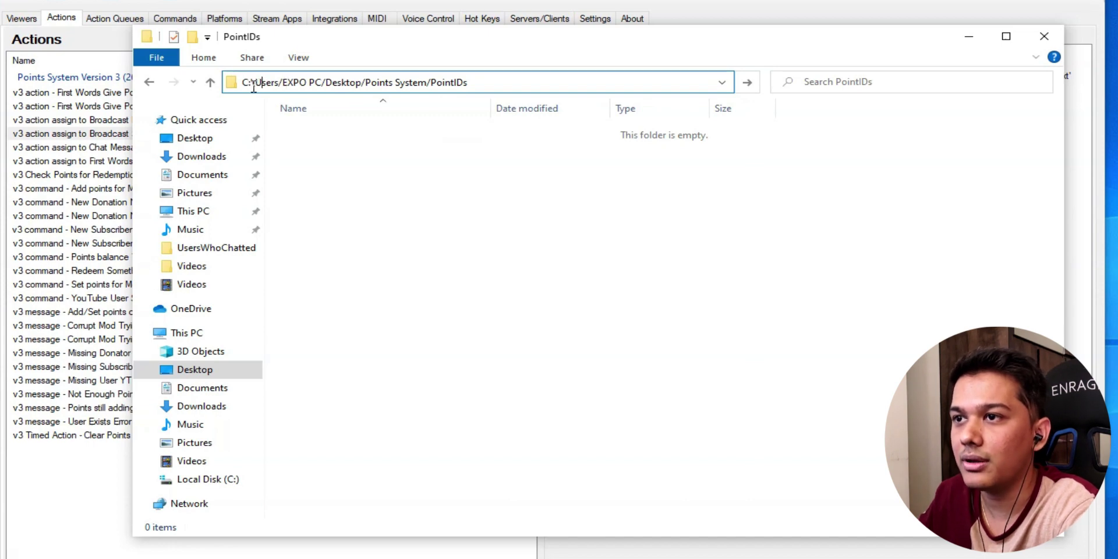
pyautogui.press('BackSpace')
pyautogui.write('/')
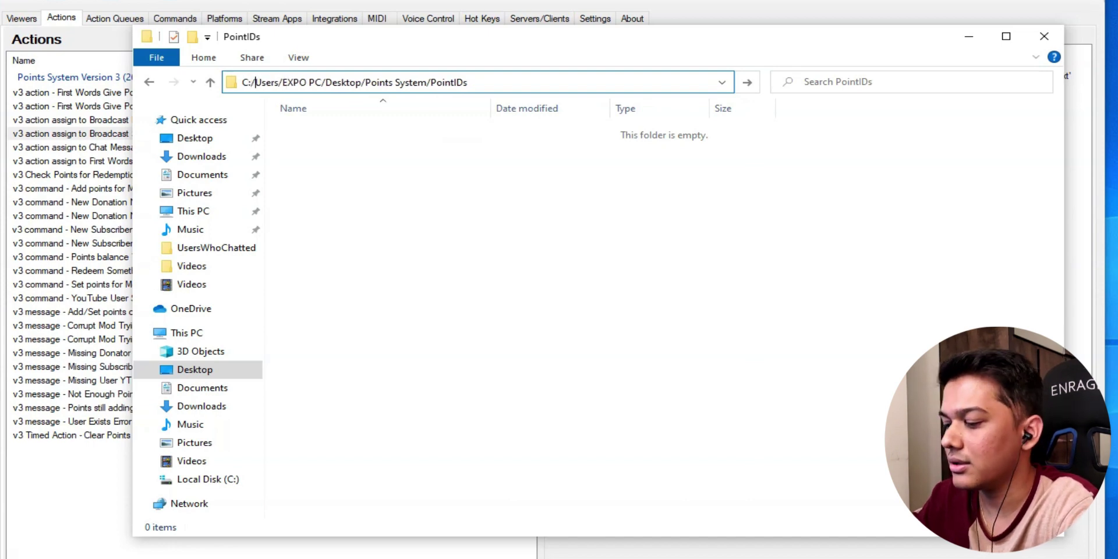
# Add a closing slash to the PointIDs path and copy the full path C:/Users/EXPO PC/Desktop/Points System/PointIDs/.
pyautogui.press('End')
pyautogui.write('/')
pyautogui.moveTo(490, 84); pyautogui.dragTo(249, 80)
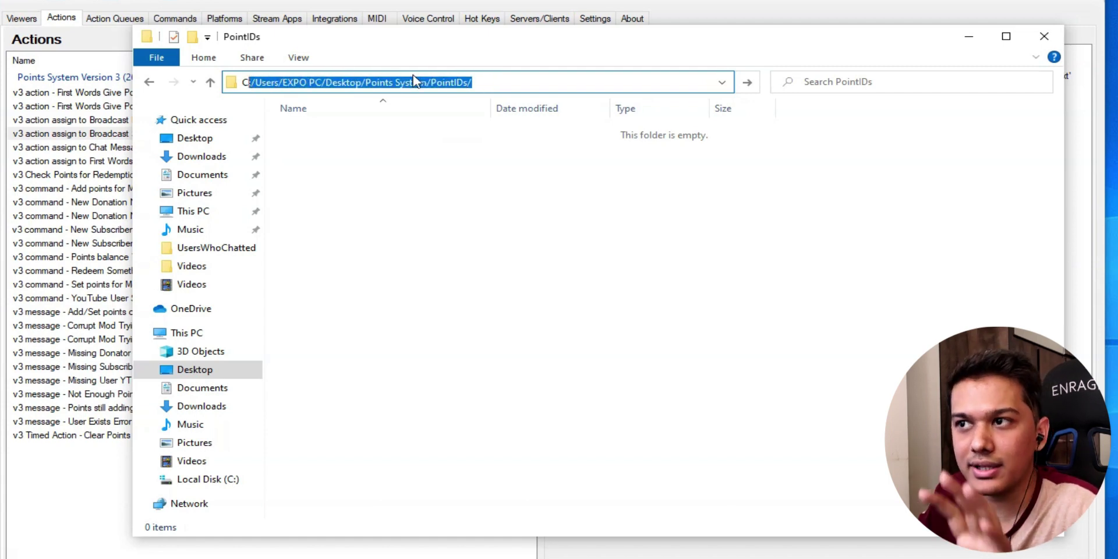
pyautogui.moveTo(470, 85); pyautogui.dragTo(240, 81)
pyautogui.rightClick(260, 83)
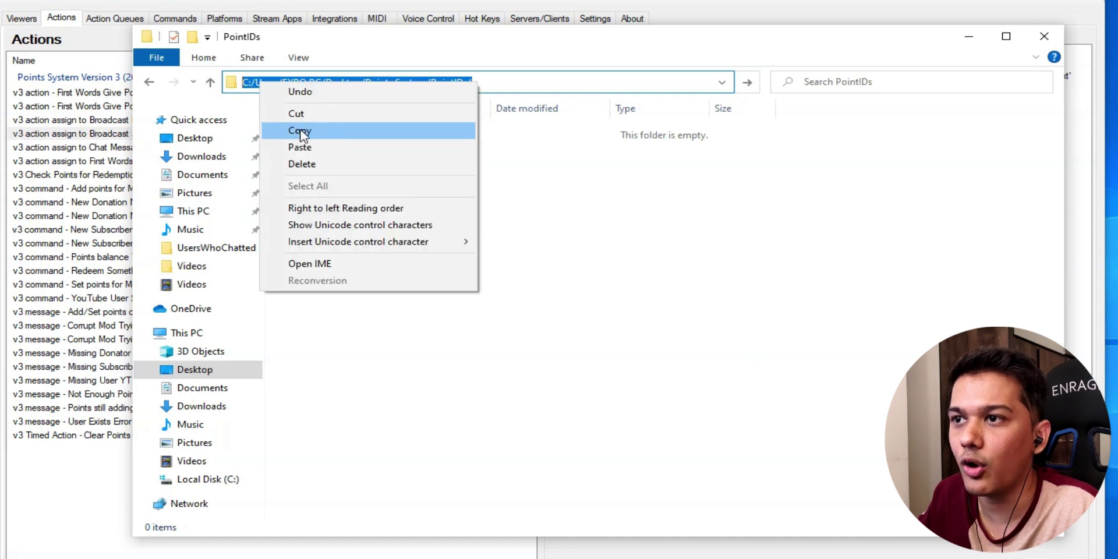
pyautogui.click(301, 131)
# Back in Streamer.bot, paste the copied PointIDs path as the globalUserIdPath value and apply the sub-action.
pyautogui.click(968, 38)
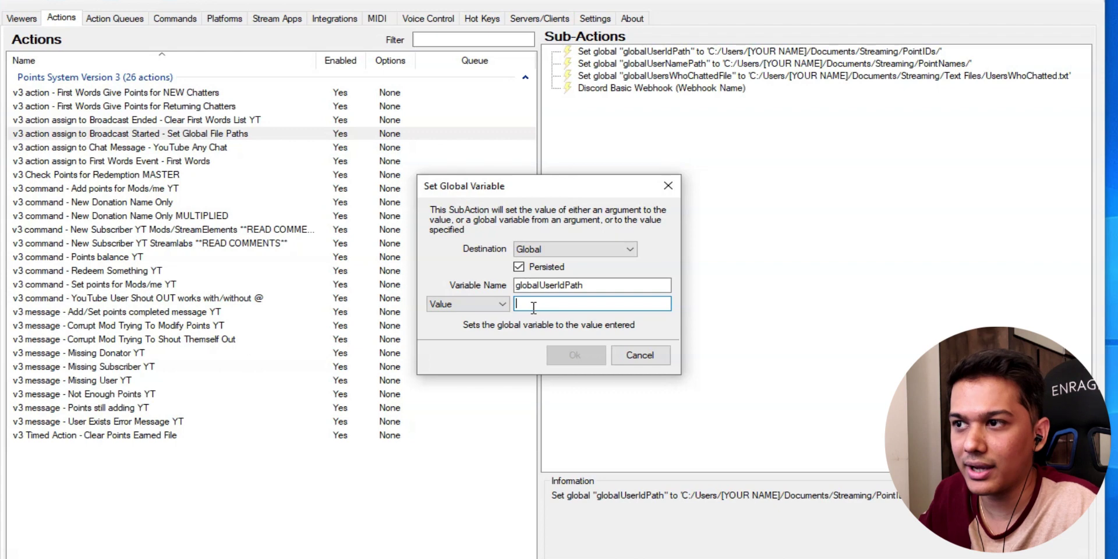
pyautogui.hotkey('ctrl', 'v')
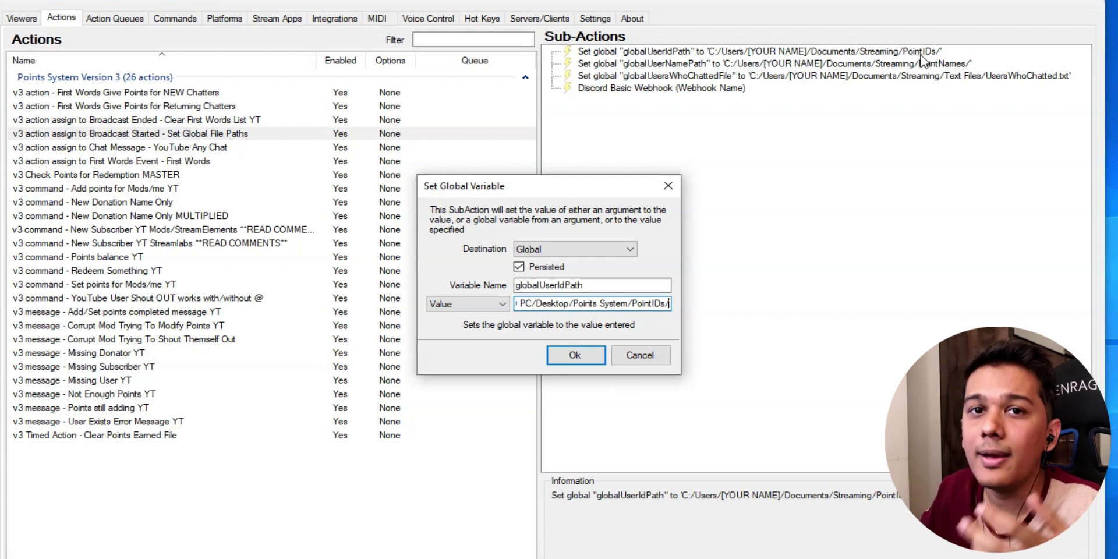
pyautogui.click(574, 358)
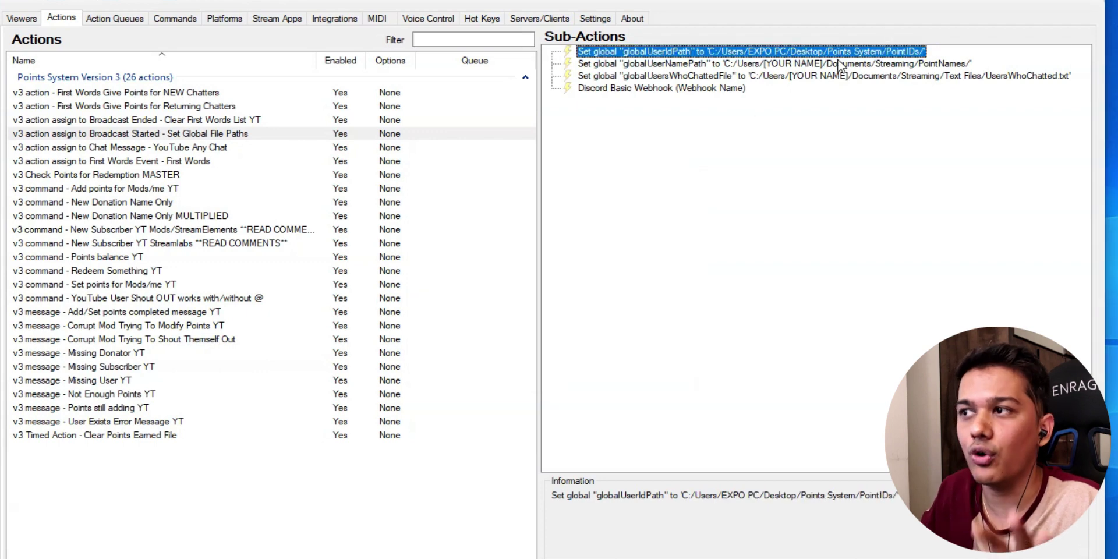
# Open the globalUserNamePath sub-action and clear its placeholder path value.
pyautogui.click(627, 65)
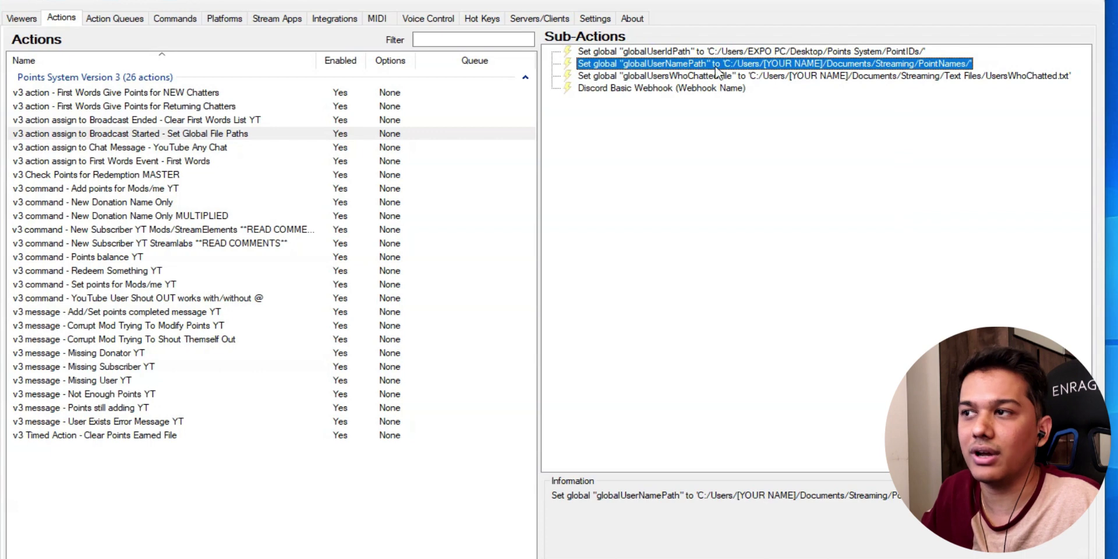
pyautogui.doubleClick(921, 68)
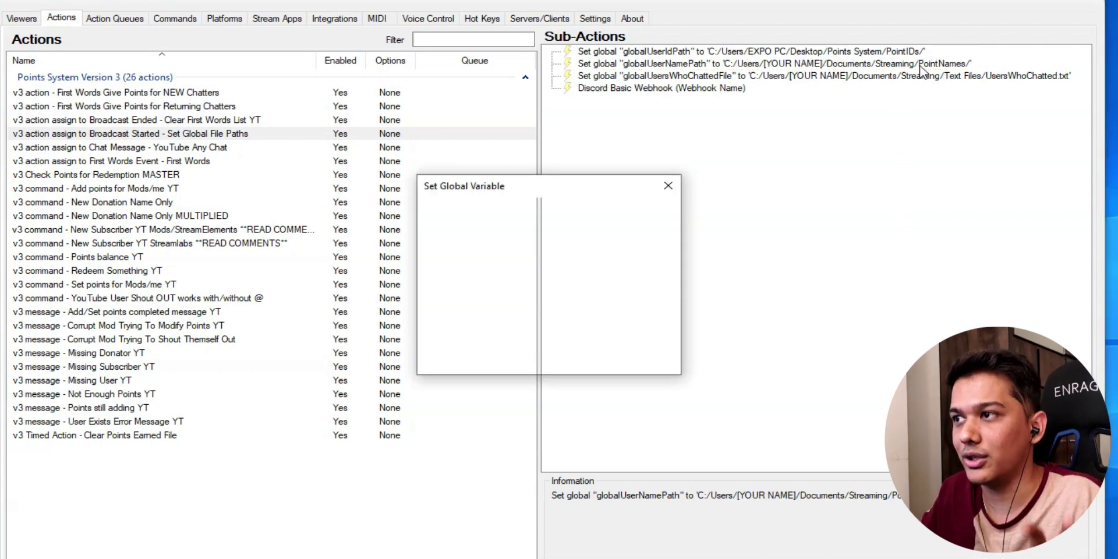
pyautogui.moveTo(555, 303); pyautogui.dragTo(584, 306)
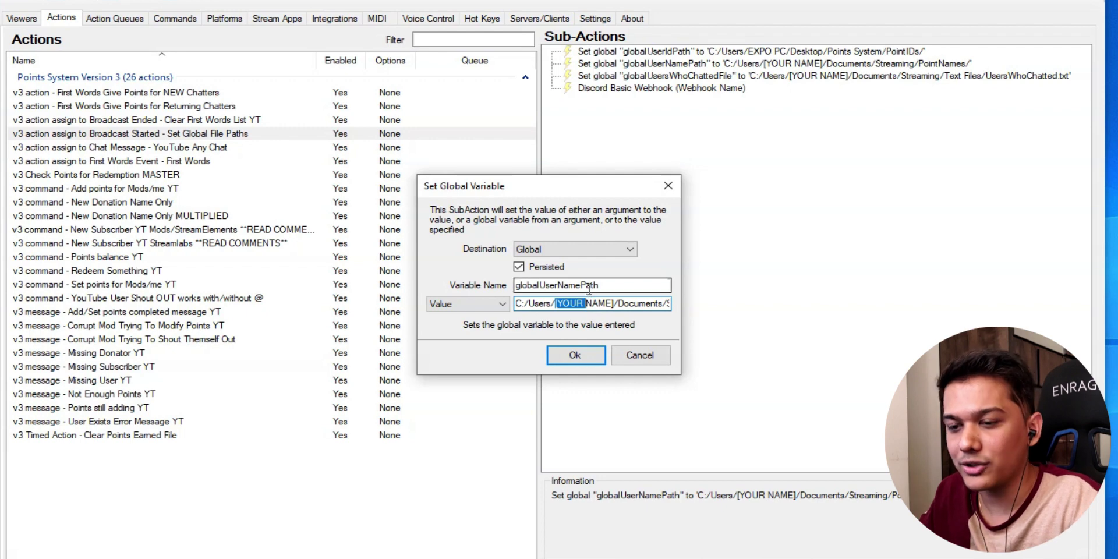
pyautogui.hotkey('ctrl', 'a')
pyautogui.press('BackSpace')
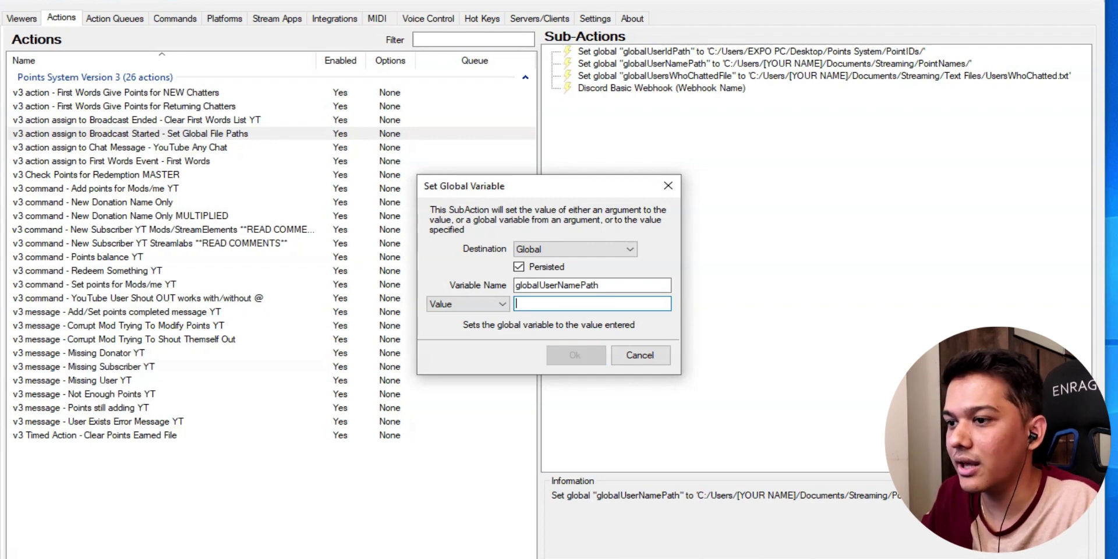
# Switch to File Explorer and open the PointNames folder inside Points System.
pyautogui.hotkey('alt', 'Tab')
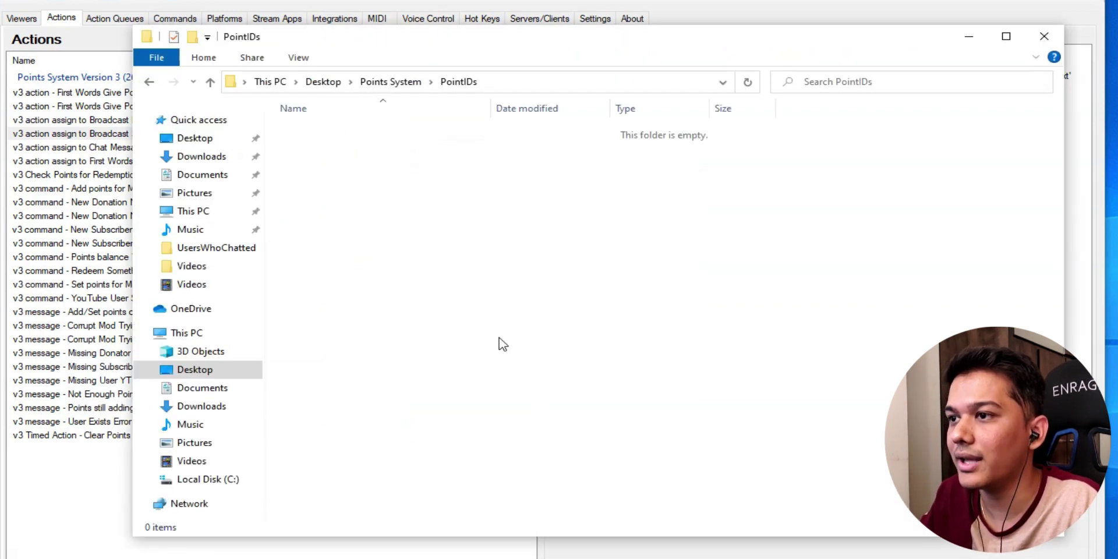
pyautogui.hotkey('alt', 'Up')
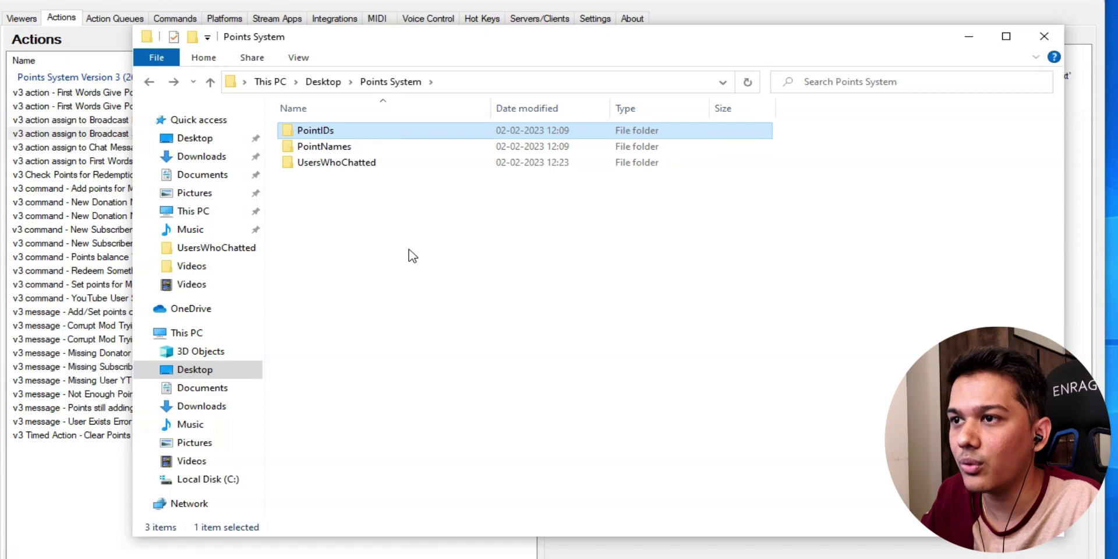
pyautogui.click(359, 150)
pyautogui.doubleClick(358, 150)
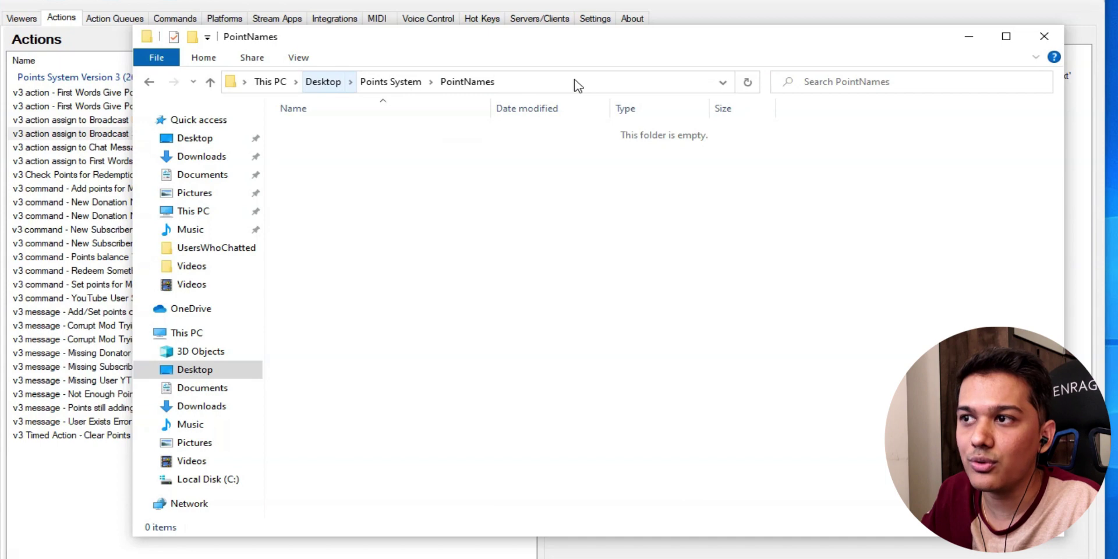
# Rewrite the PointNames folder path with forward slashes as C:/Users/EXPO PC/Desktop/Points System/PointNames.
pyautogui.click(604, 82)
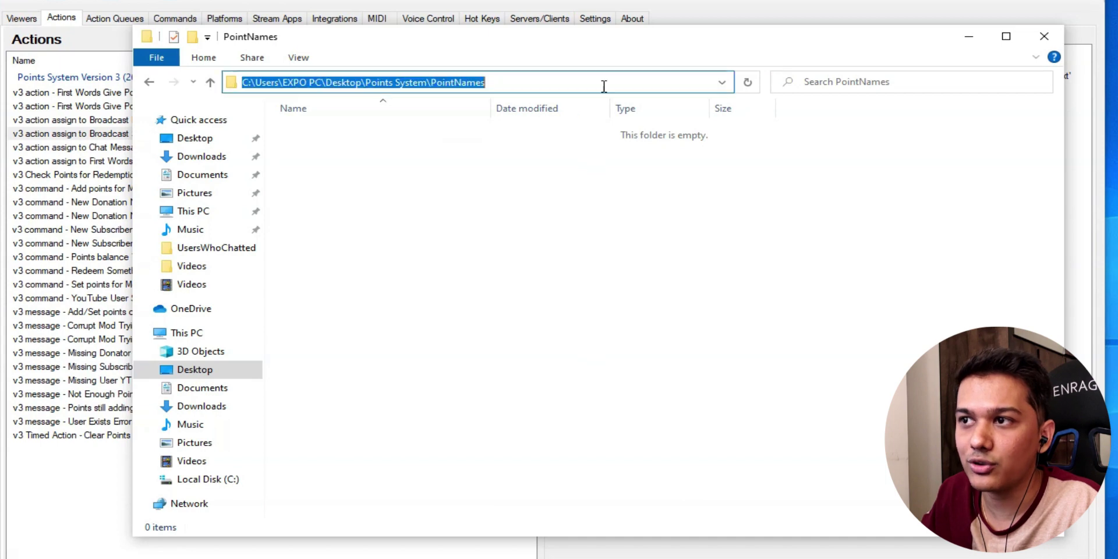
pyautogui.click(433, 82)
pyautogui.press('BackSpace')
pyautogui.write('/')
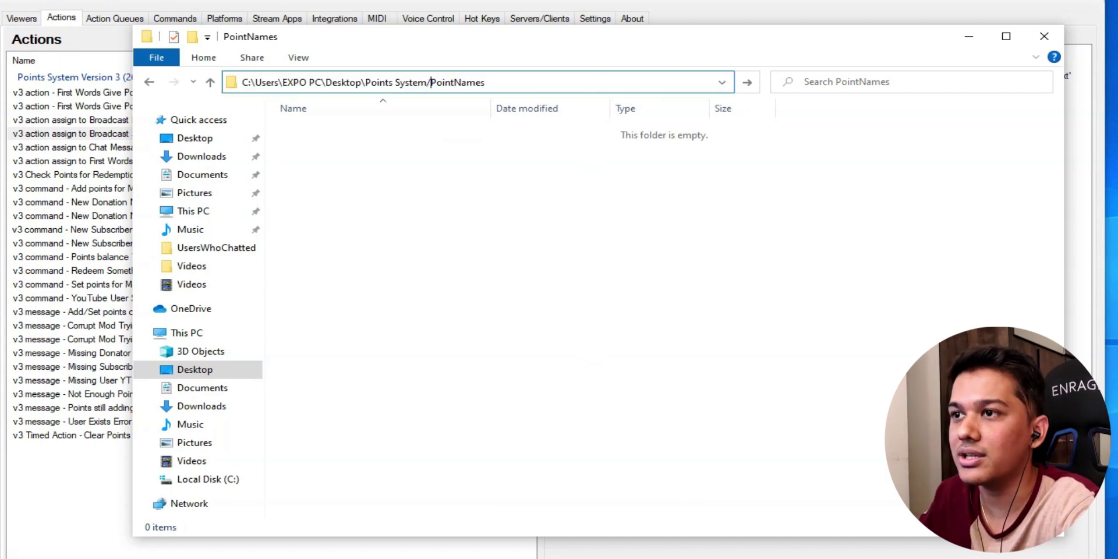
pyautogui.press('BackSpace')
pyautogui.write('/')
pyautogui.click(326, 83)
pyautogui.press('BackSpace')
pyautogui.write('/')
pyautogui.click(282, 83)
pyautogui.press('BackSpace')
pyautogui.write('/')
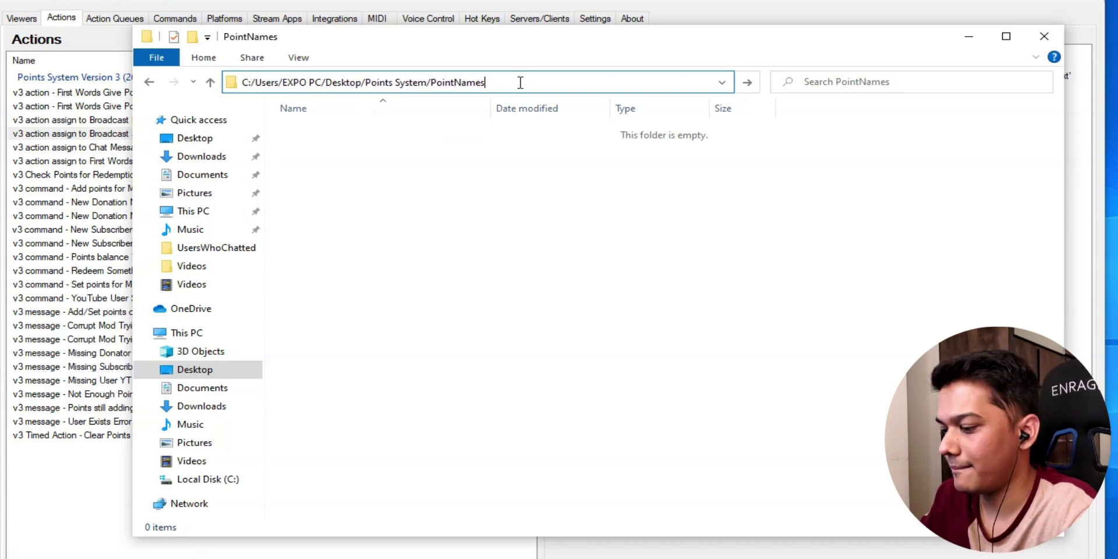
# Copy the path C:/Users/EXPO PC/Desktop/Points System/PointNames/ and apply it as the globalUserNamePath value in Streamer.bot.
pyautogui.moveTo(490, 82); pyautogui.dragTo(241, 85)
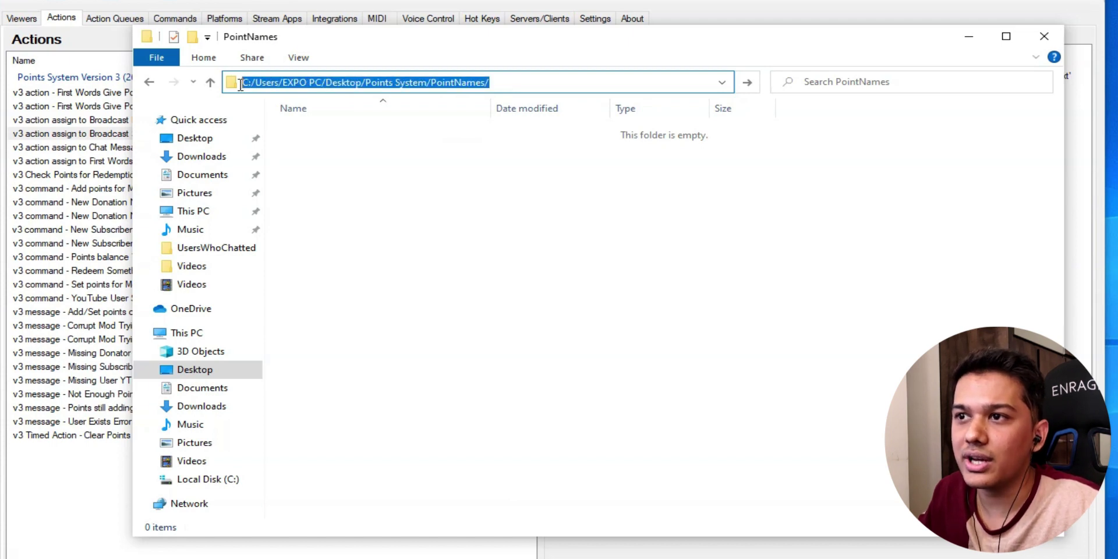
pyautogui.rightClick(303, 82)
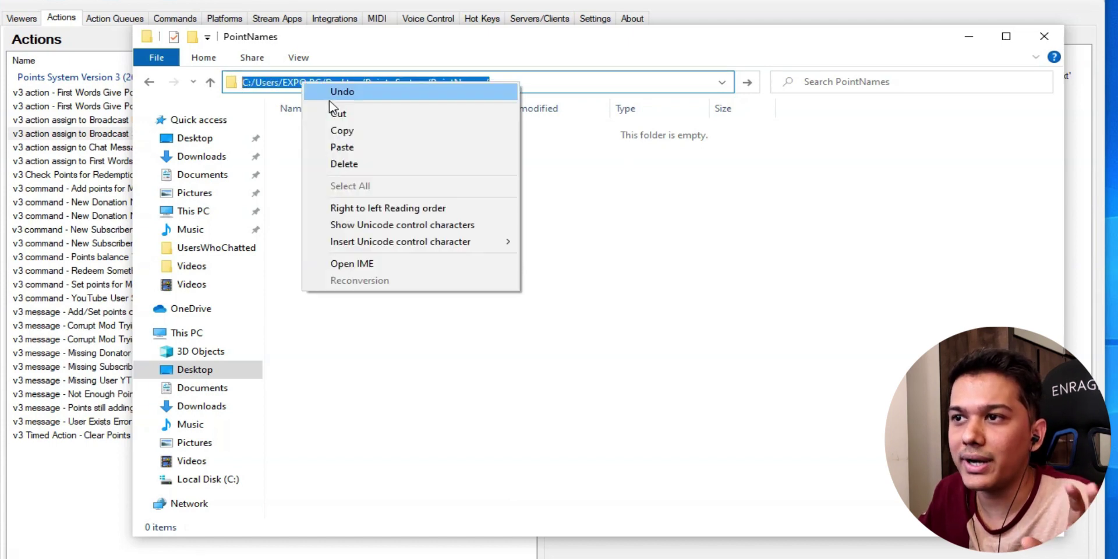
pyautogui.click(344, 129)
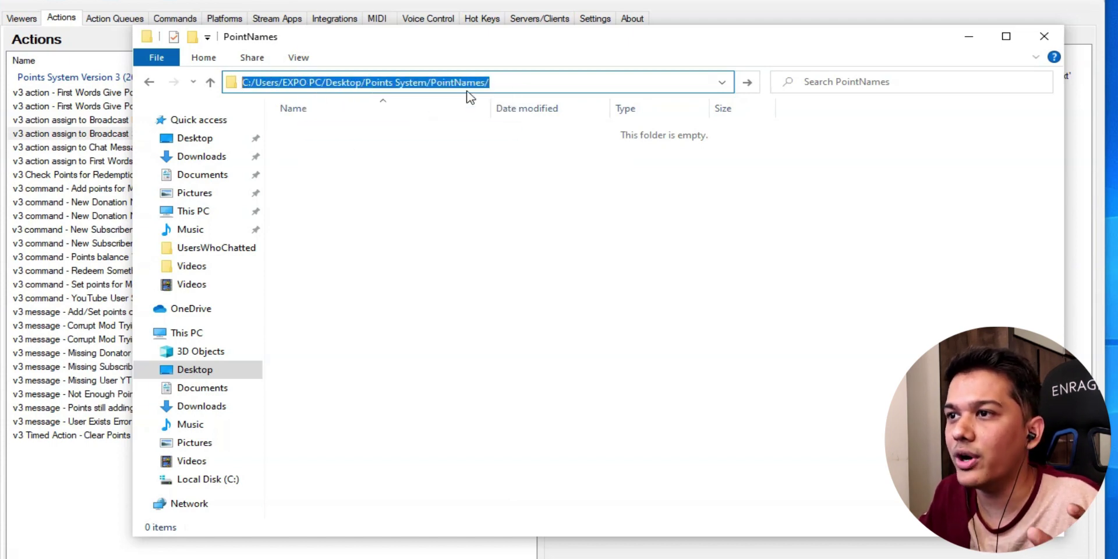
pyautogui.click(969, 36)
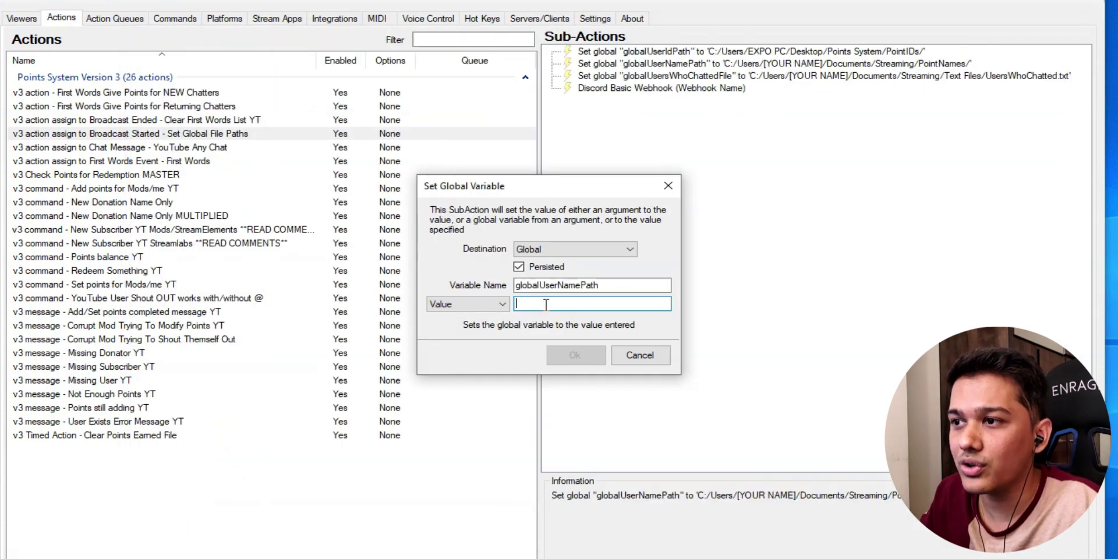
pyautogui.hotkey('ctrl', 'v')
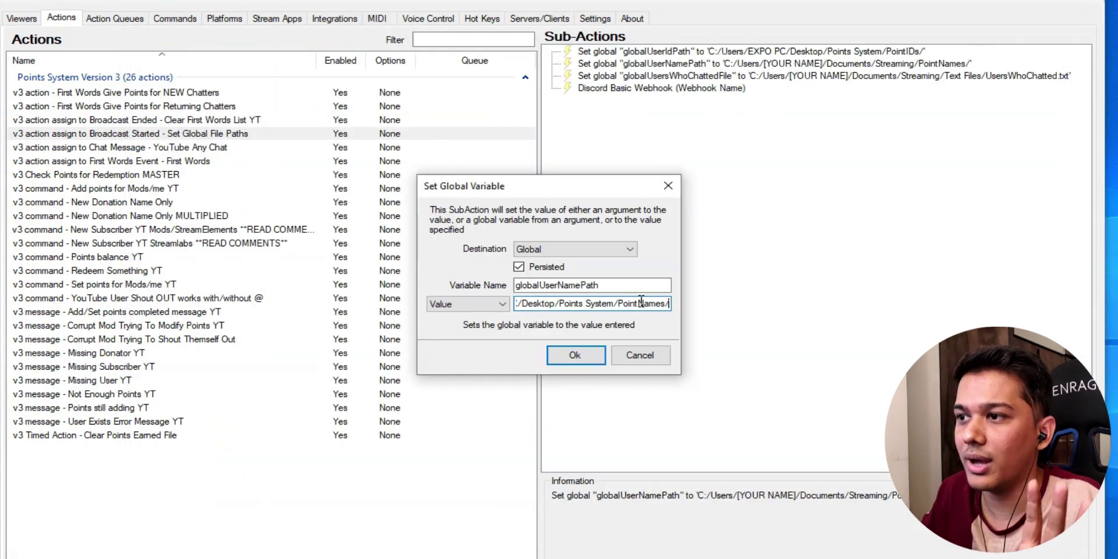
pyautogui.click(575, 353)
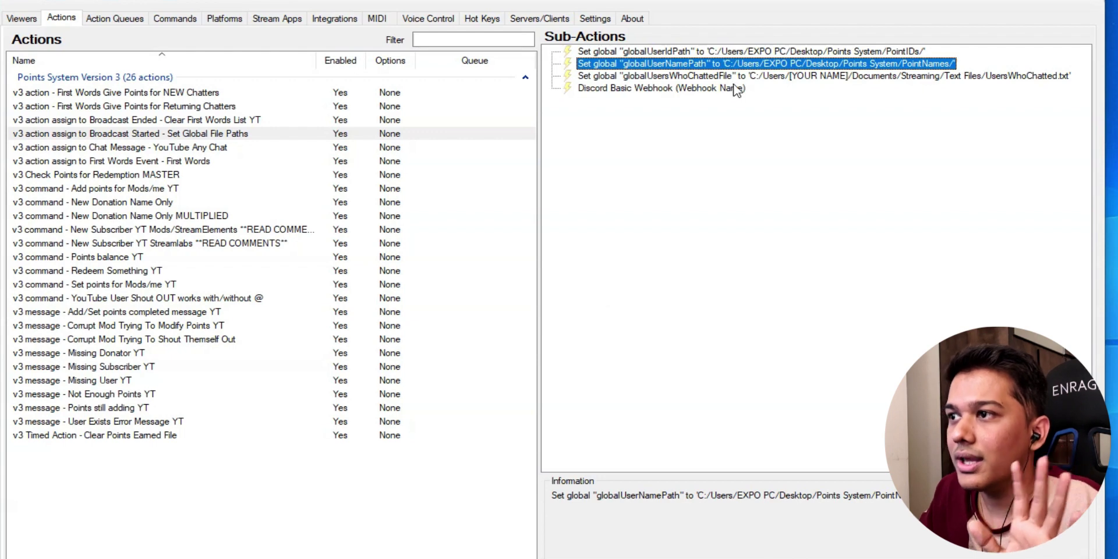
# Open the globalUsersWhoChattedFile sub-action and clear its placeholder path value.
pyautogui.click(622, 81)
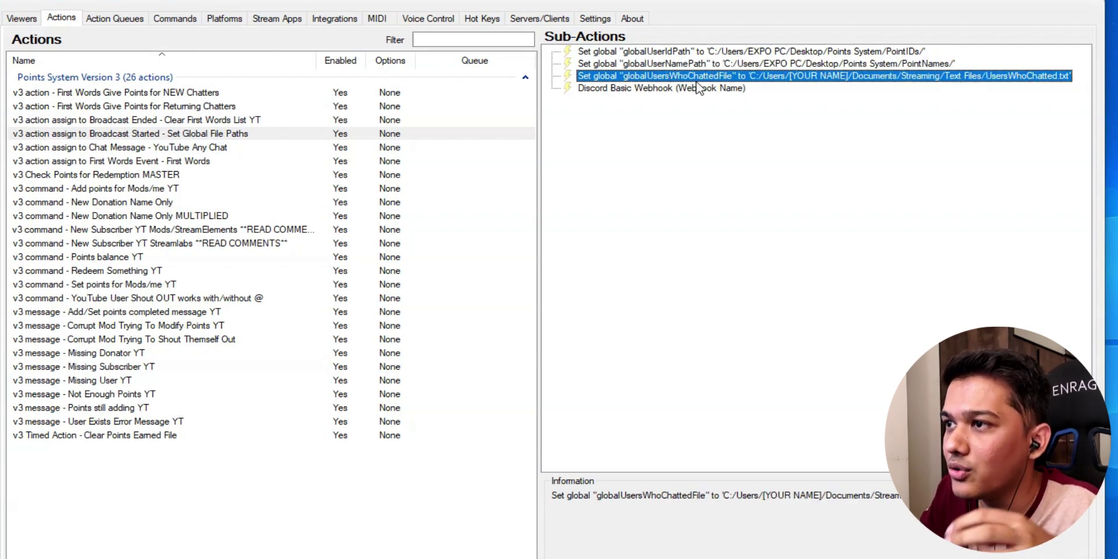
pyautogui.moveTo(904, 77); pyautogui.dragTo(923, 81)
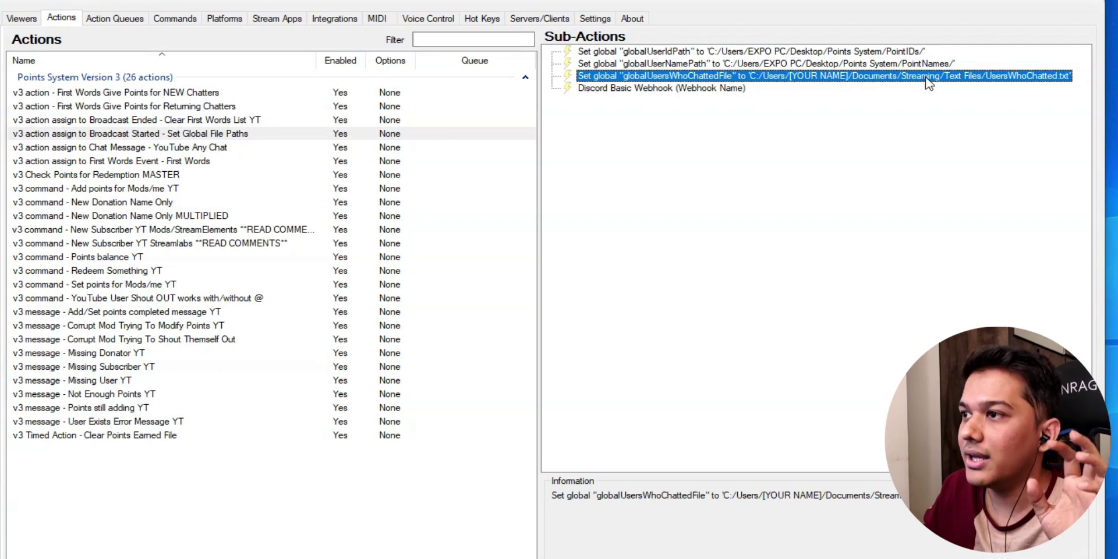
pyautogui.doubleClick(929, 83)
pyautogui.click(602, 303)
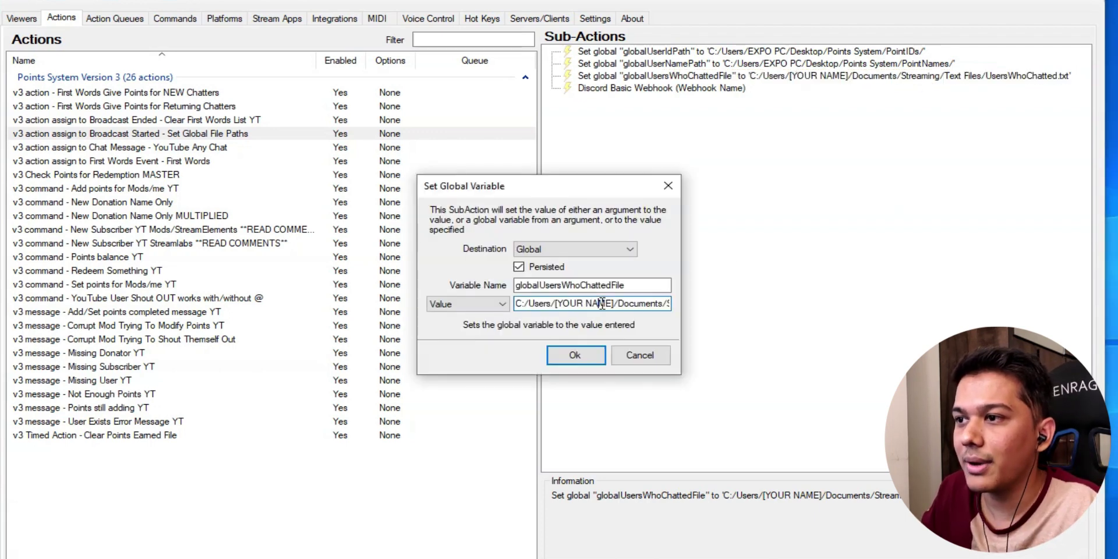
pyautogui.hotkey('ctrl', 'a')
pyautogui.press('BackSpace')
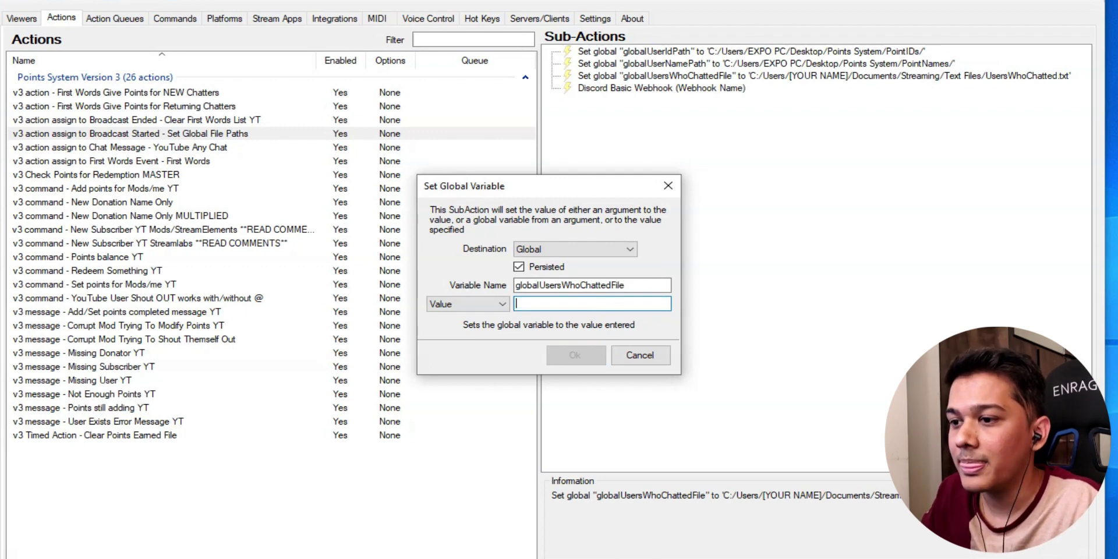
# Switch to File Explorer, open the UsersWhoChatted folder inside Points System on the Desktop, and select its UsersWhoChatted text file.
pyautogui.press('Escape')
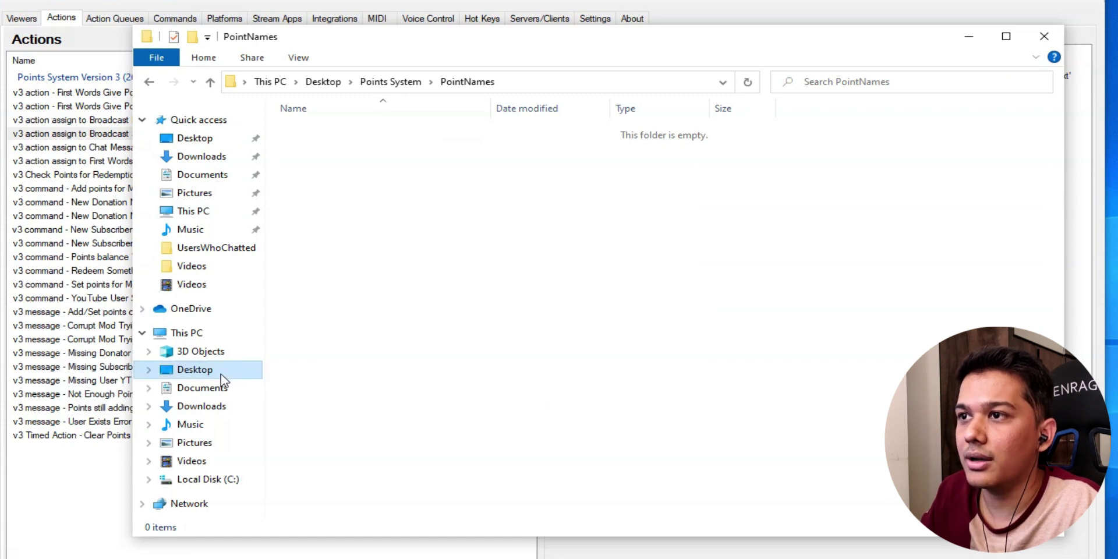
pyautogui.click(221, 377)
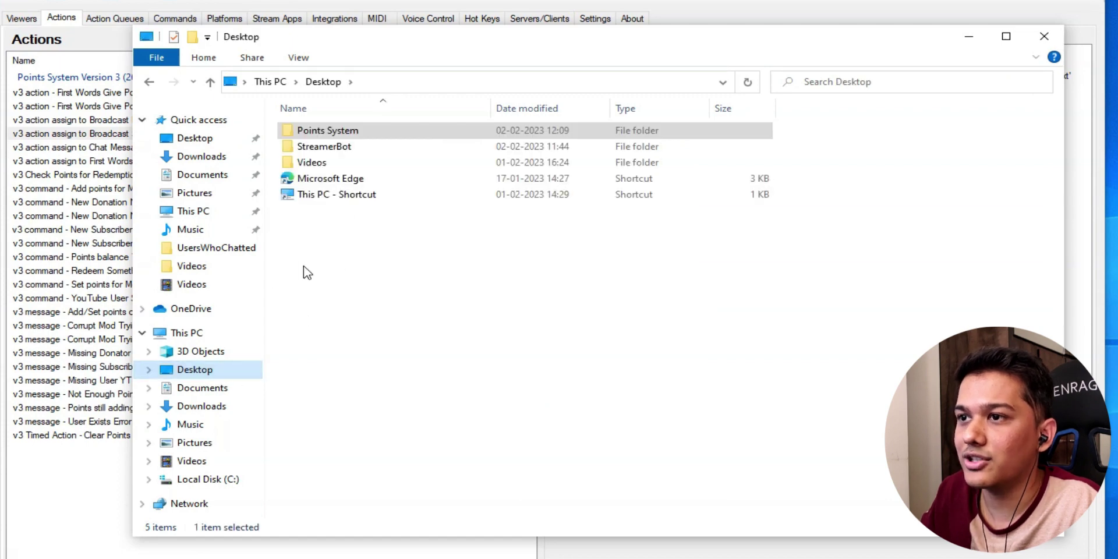
pyautogui.doubleClick(355, 137)
pyautogui.doubleClick(361, 166)
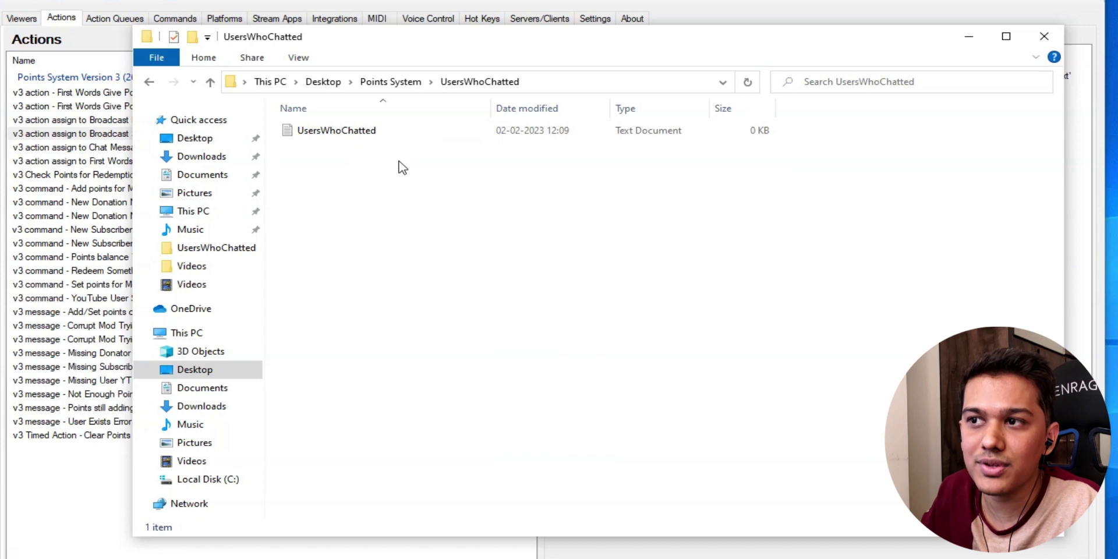
pyautogui.click(389, 136)
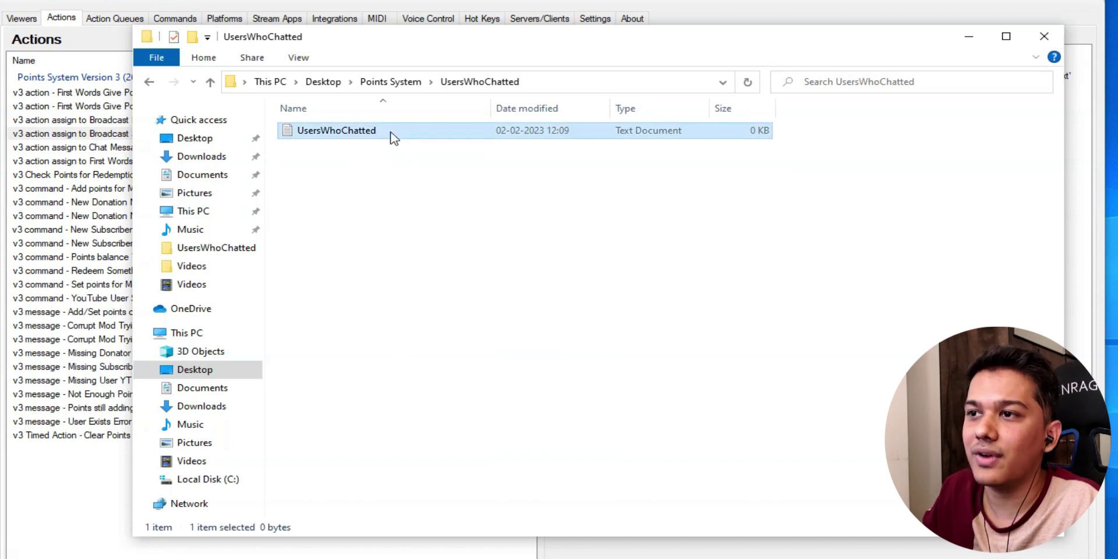
# Rewrite the UsersWhoChatted folder path with forward slashes as C:/Users/EXPO PC/Desktop/Points System/UsersWhoChatted/ and select the whole path.
pyautogui.click(558, 82)
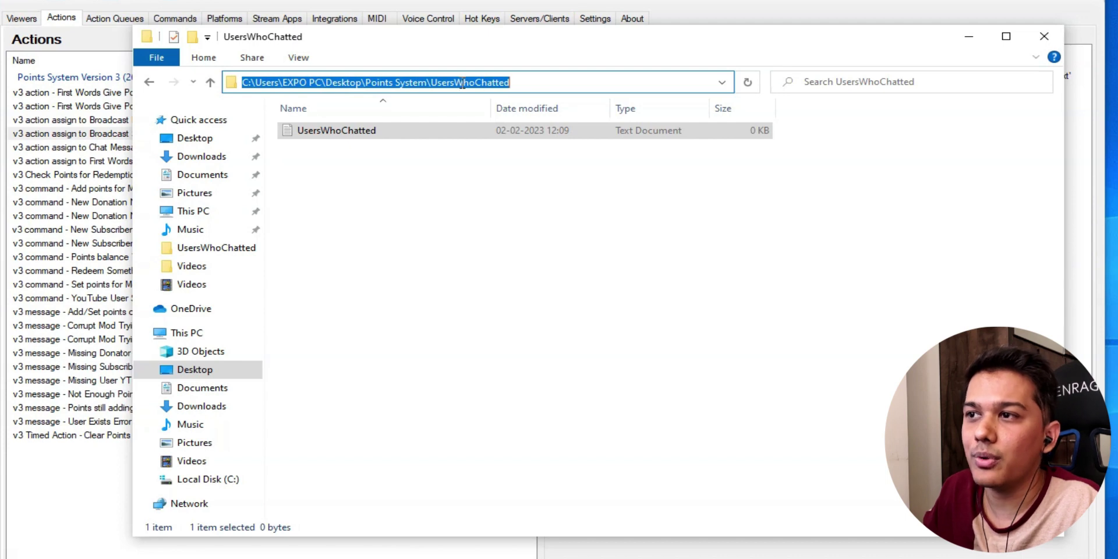
pyautogui.click(432, 82)
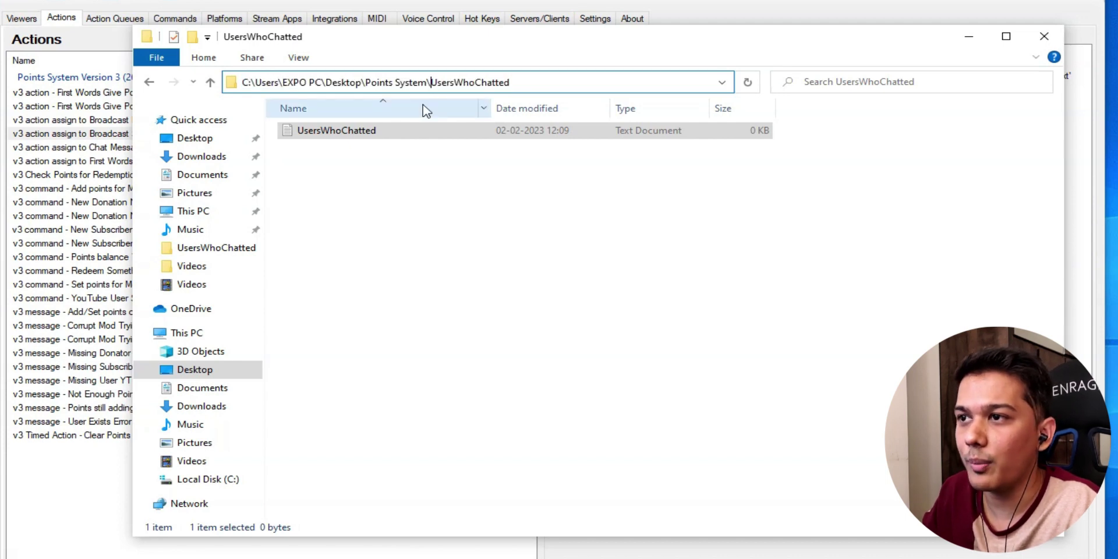
pyautogui.press('BackSpace')
pyautogui.write('/')
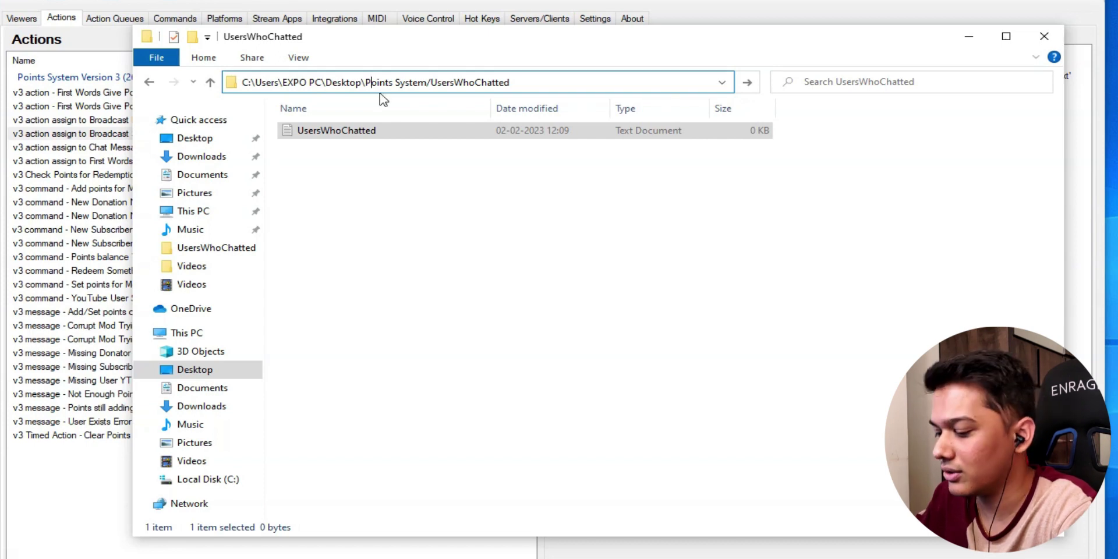
pyautogui.press('BackSpace')
pyautogui.press('/')
pyautogui.press('Left')
pyautogui.press('Left')
pyautogui.press('Left')
pyautogui.press('Left')
pyautogui.press('Left')
pyautogui.press('Left')
pyautogui.press('Left')
pyautogui.press('Left')
pyautogui.press('BackSpace')
pyautogui.press('/')
pyautogui.press('Left')
pyautogui.press('Left')
pyautogui.press('Left')
pyautogui.press('Left')
pyautogui.press('Left')
pyautogui.press('Left')
pyautogui.press('Left')
pyautogui.press('Left')
pyautogui.press('BackSpace')
pyautogui.press('/')
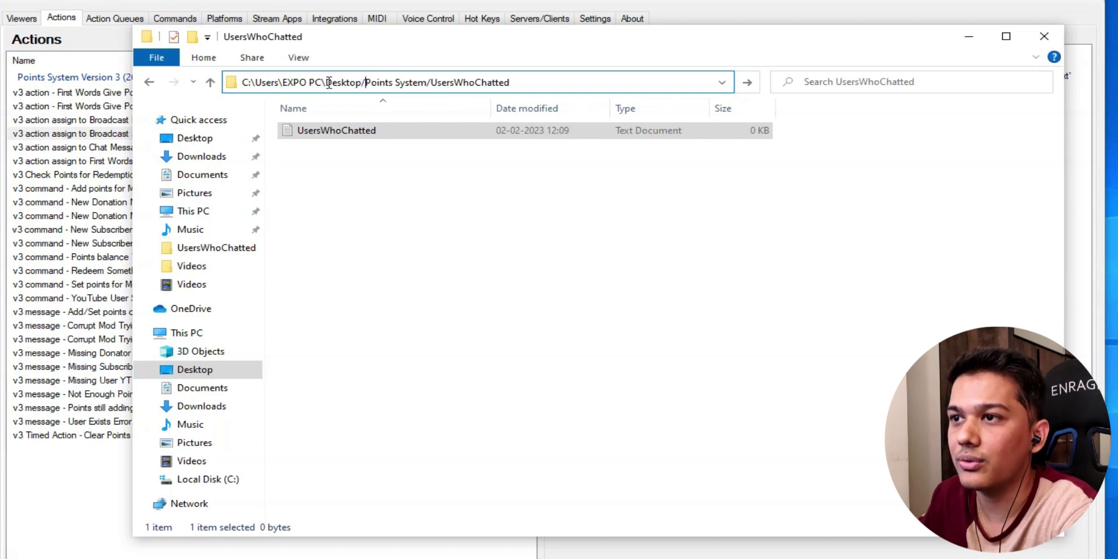
pyautogui.press('Left')
pyautogui.press('Left')
pyautogui.press('Left')
pyautogui.press('Left')
pyautogui.press('Left')
pyautogui.press('Left')
pyautogui.press('BackSpace')
pyautogui.press('/')
pyautogui.click(515, 82)
pyautogui.write('/')
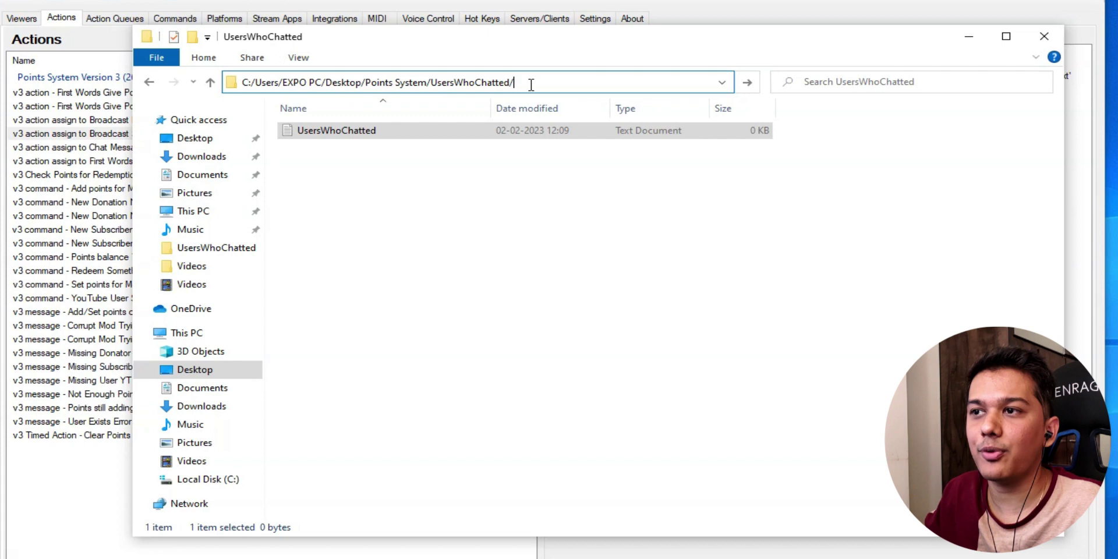
pyautogui.moveTo(523, 84); pyautogui.dragTo(249, 86)
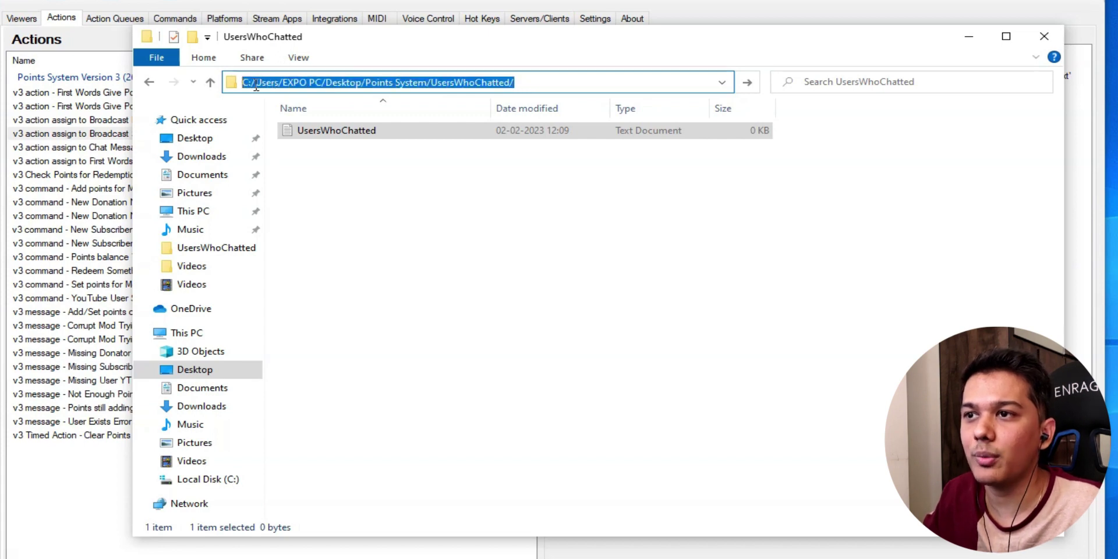
# Copy the path C:/Users/EXPO PC/Desktop/Points System/UsersWhoChatted/ and apply it as the globalUsersWhoChattedFile value in Streamer.bot.
pyautogui.rightClick(254, 86)
pyautogui.click(299, 132)
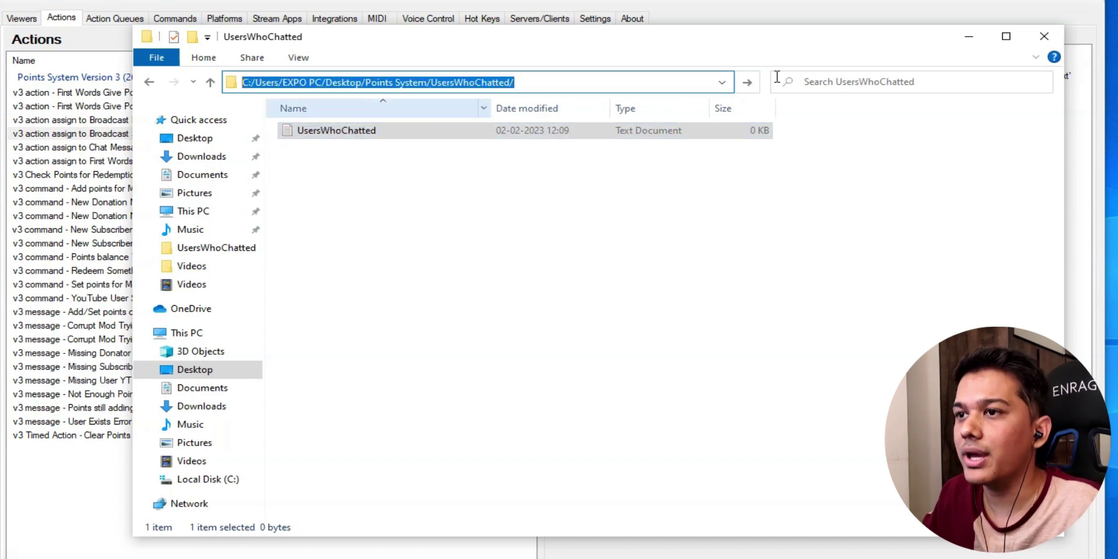
pyautogui.click(968, 37)
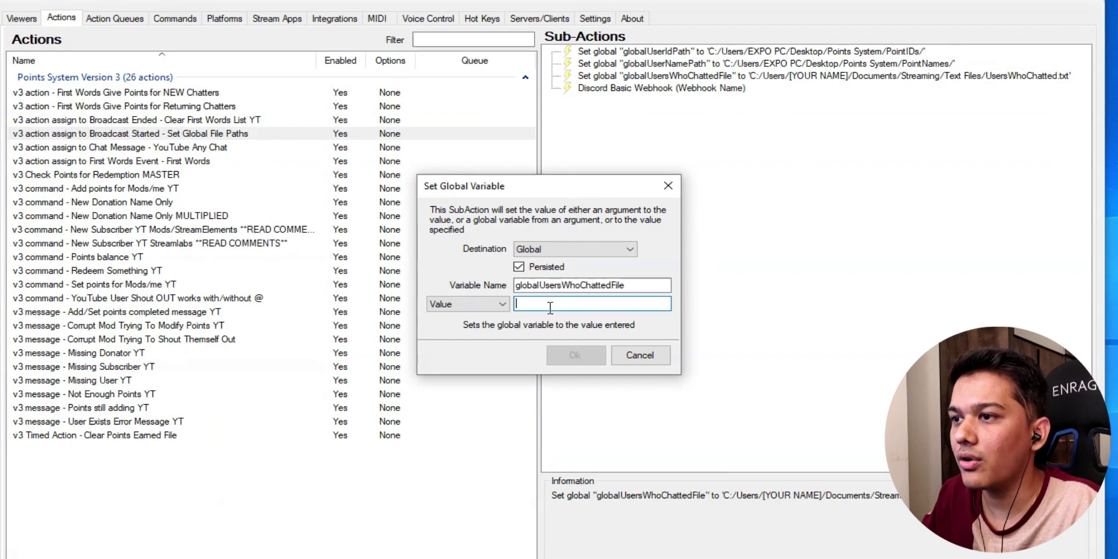
pyautogui.hotkey('ctrl', 'v')
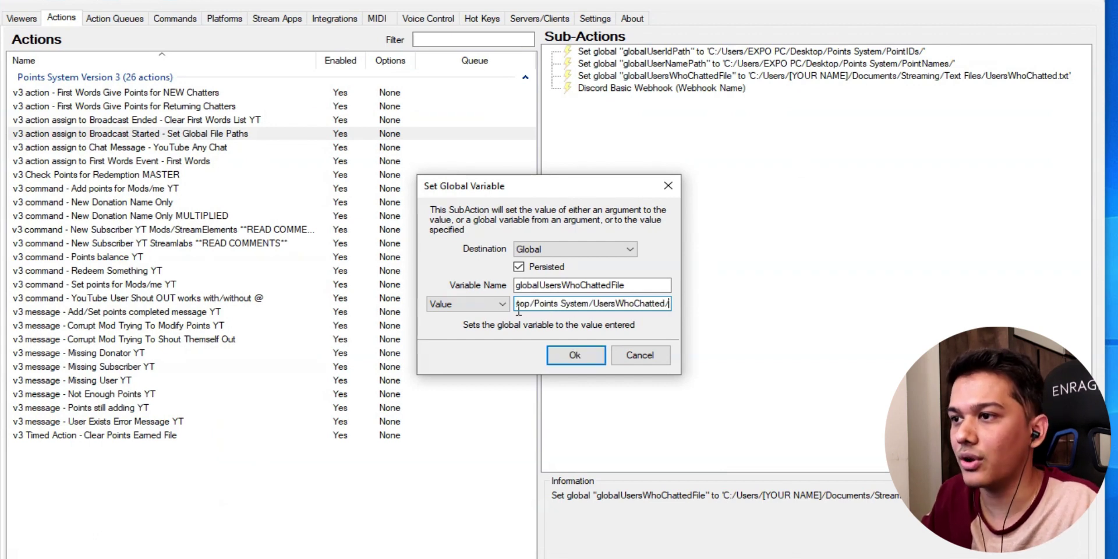
pyautogui.click(574, 355)
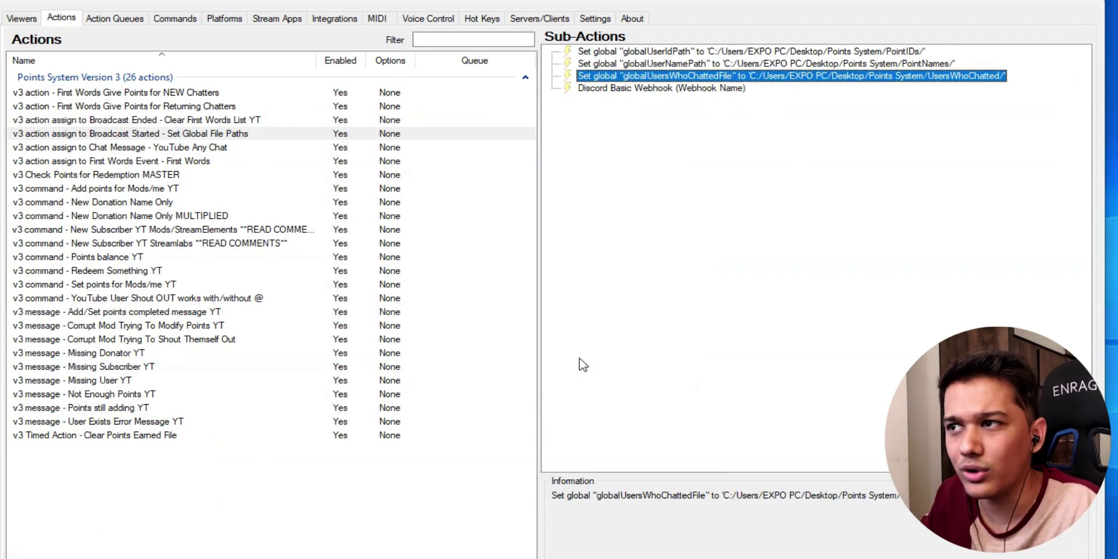
pyautogui.click(682, 140)
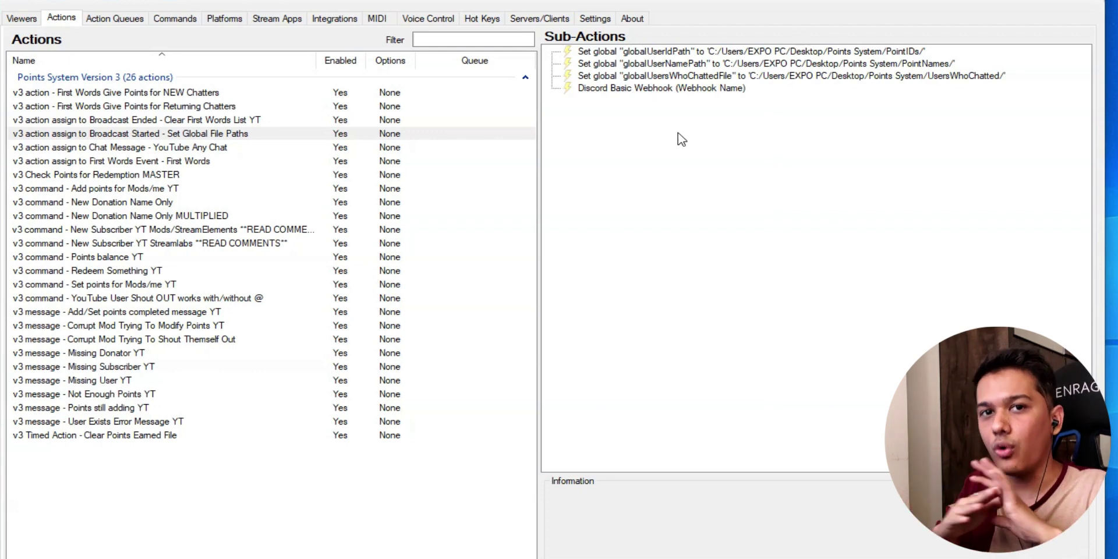
pyautogui.click(300, 479)
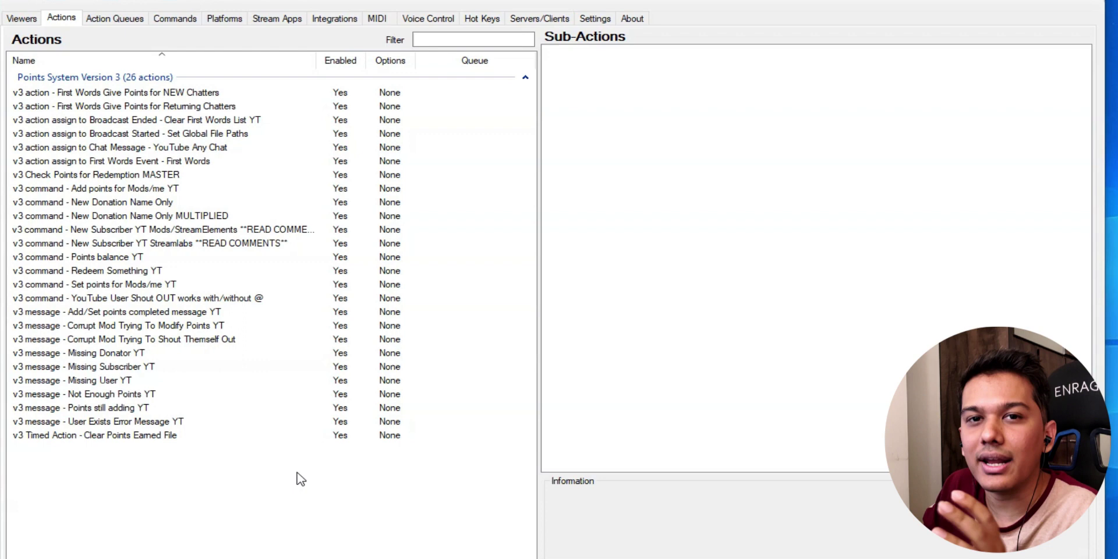
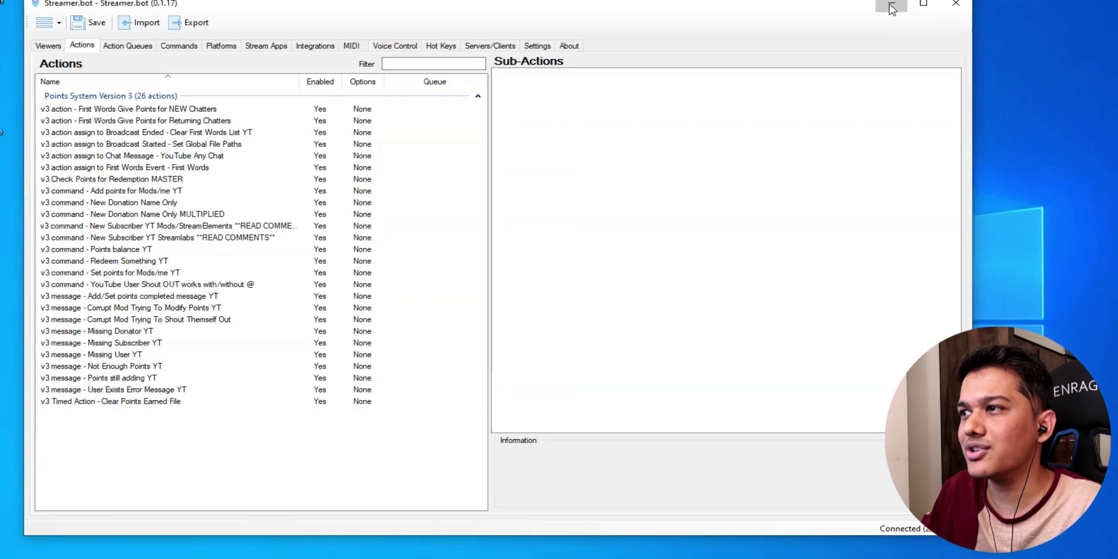
# Minimize Streamer.bot, switch to OBS Studio and select the Gameplay Scene.
pyautogui.click(891, 7)
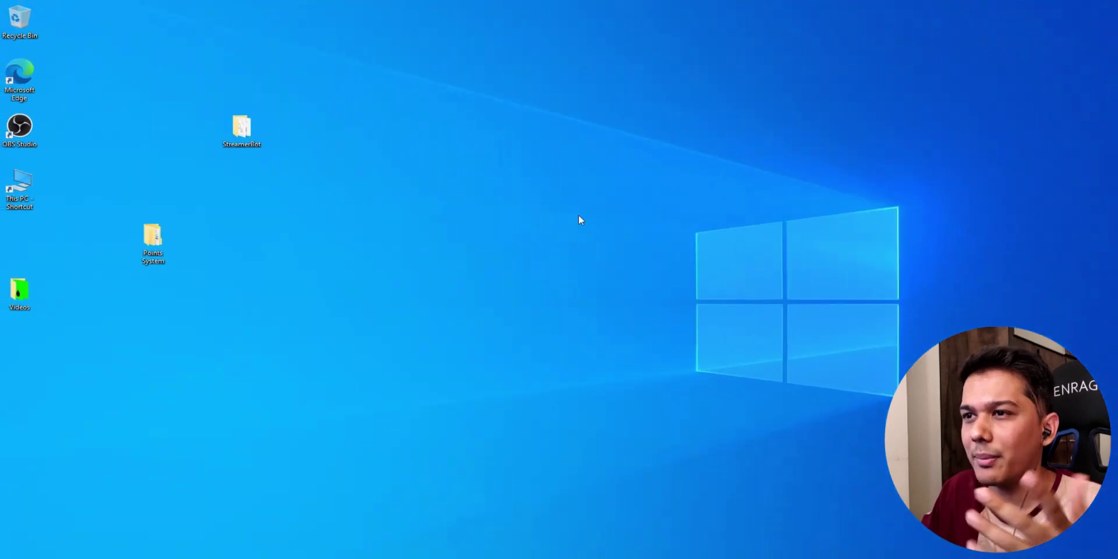
pyautogui.click(355, 556)
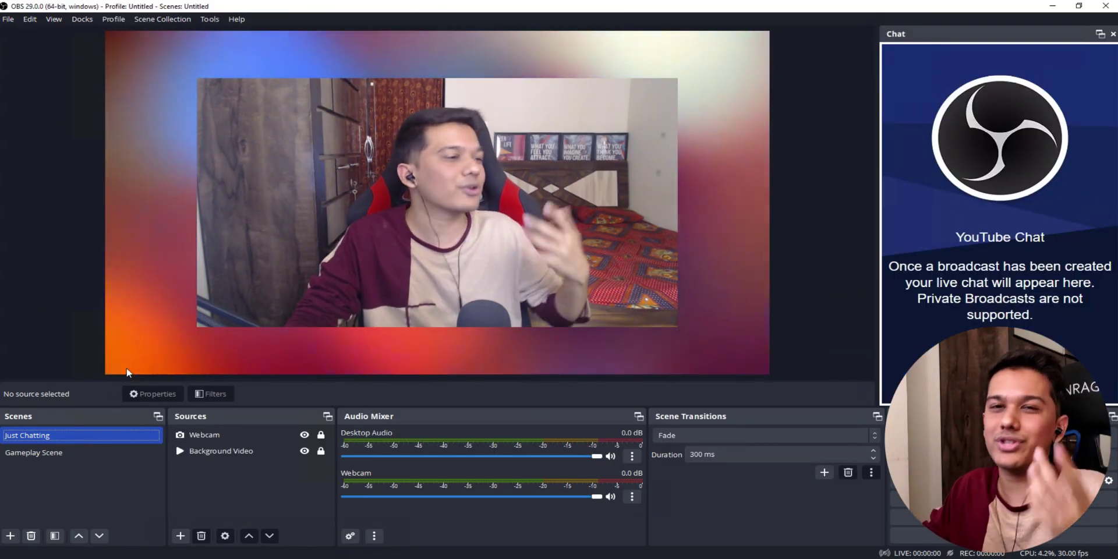
pyautogui.click(91, 446)
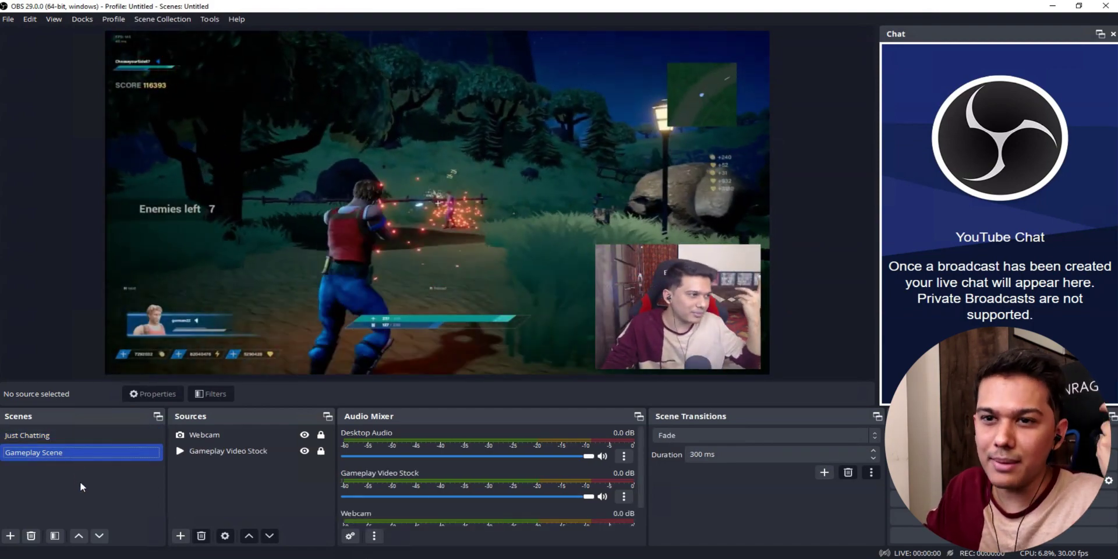
# Add a new scene named Effects.
pyautogui.rightClick(72, 482)
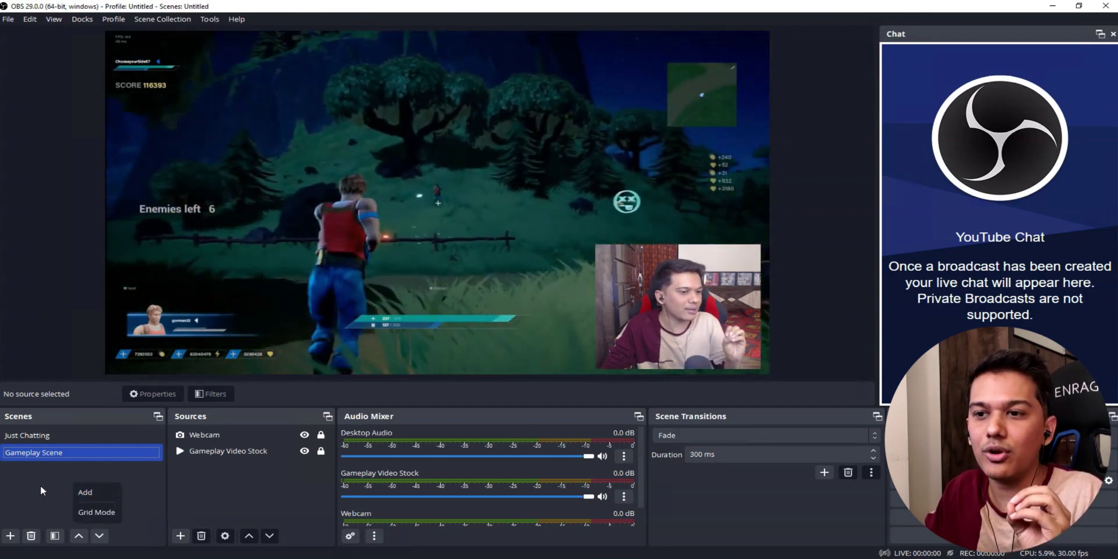
pyautogui.click(40, 479)
pyautogui.rightClick(41, 482)
pyautogui.click(55, 487)
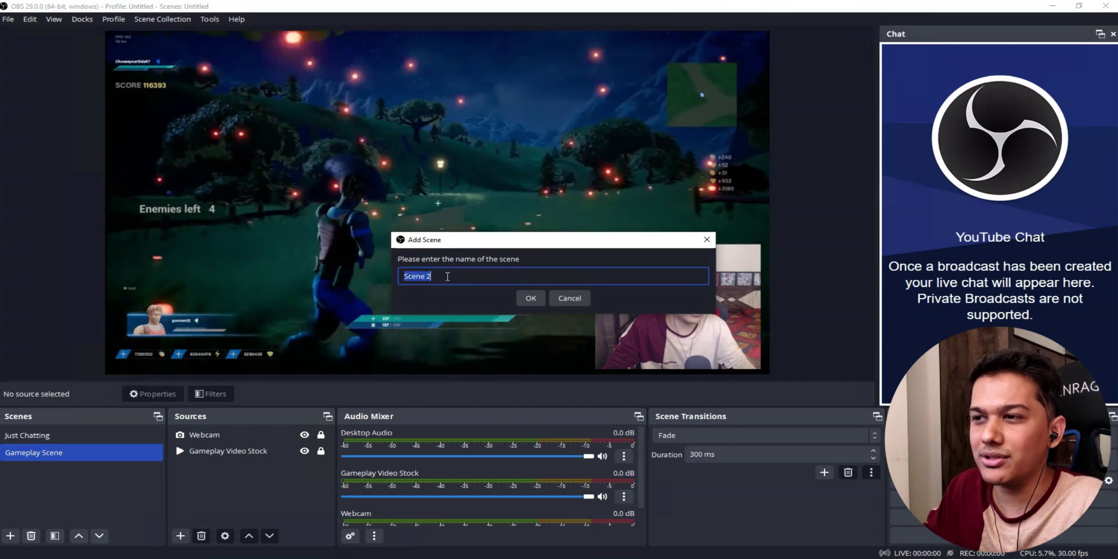
pyautogui.write('E')
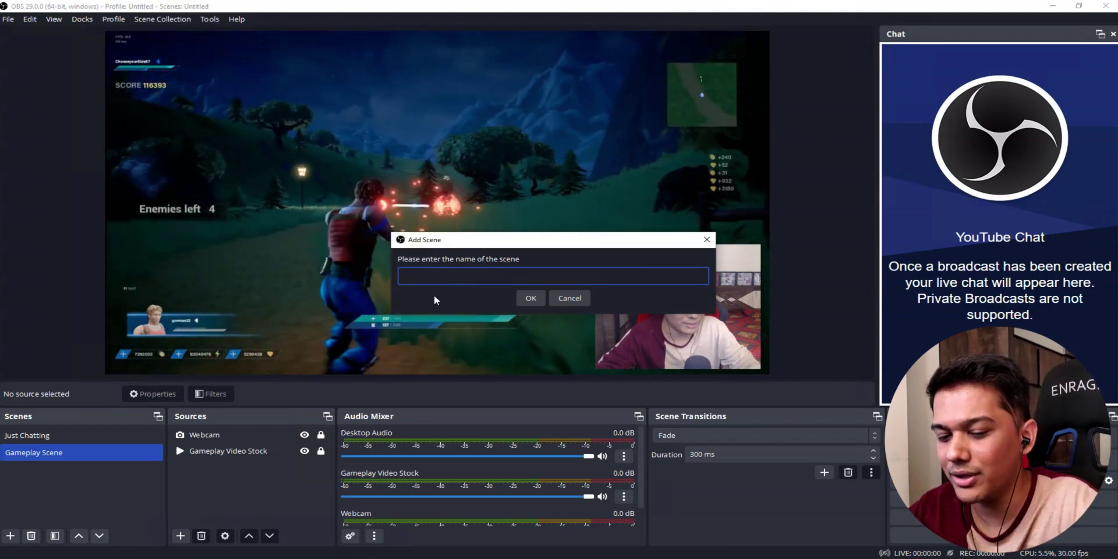
pyautogui.write('ffec')
pyautogui.write('ts')
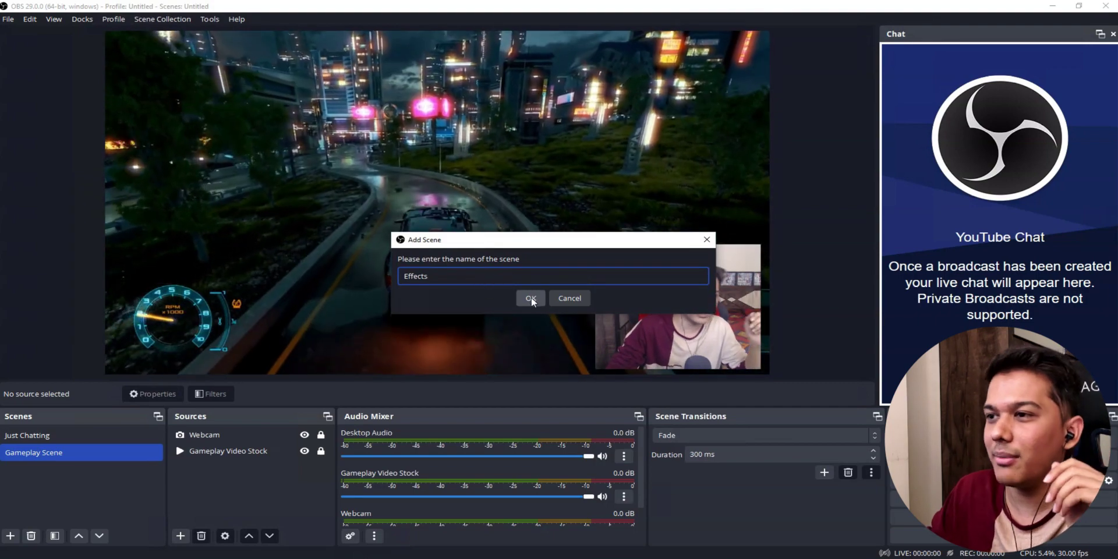
pyautogui.click(532, 298)
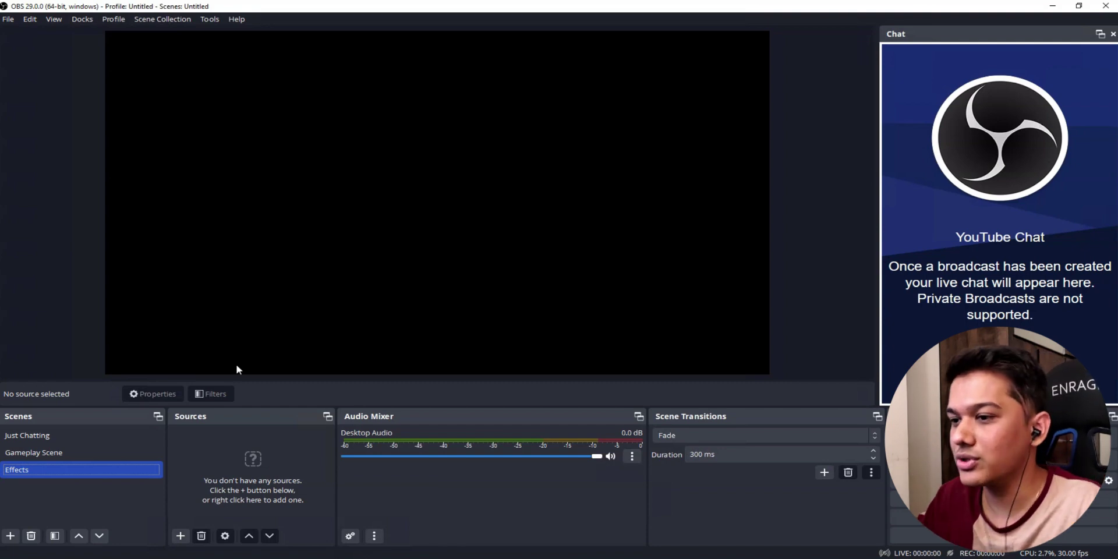
# Preview the Punches on Face clip from the Videos folder in File Explorer and return to OBS Studio.
pyautogui.click(205, 527)
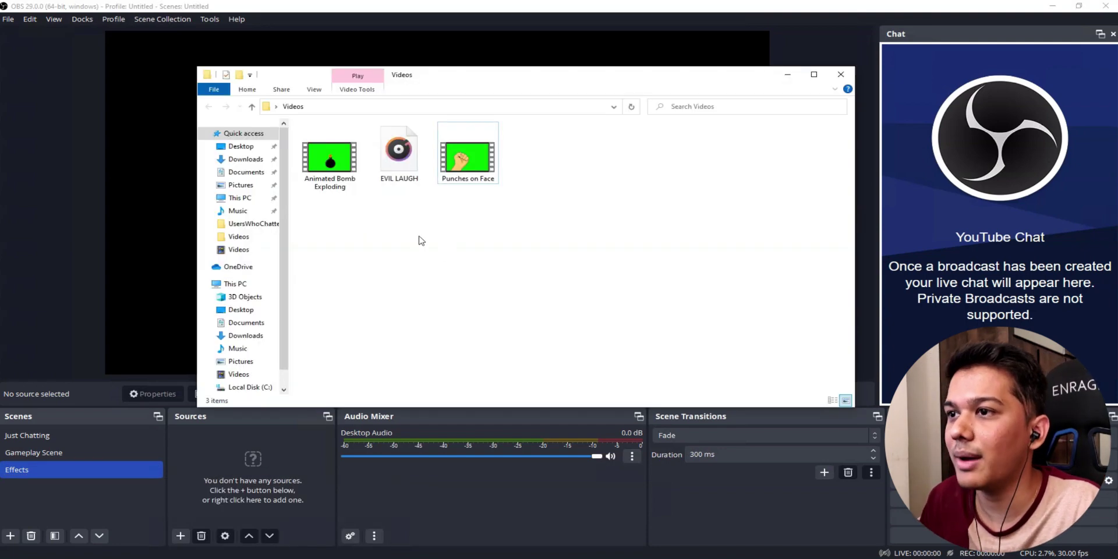
pyautogui.moveTo(515, 223); pyautogui.dragTo(357, 178)
pyautogui.click(416, 233)
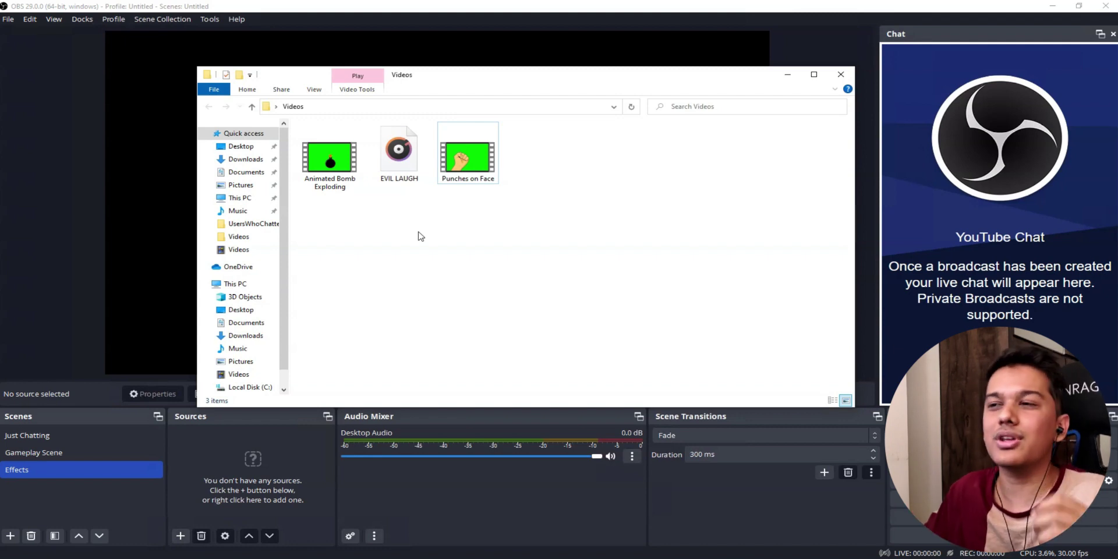
pyautogui.click(475, 164)
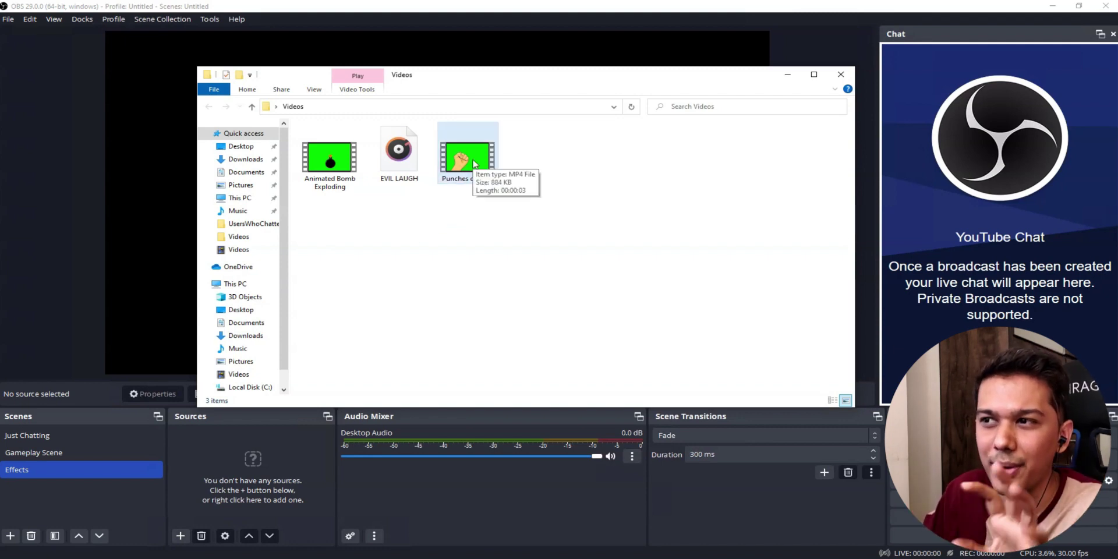
pyautogui.doubleClick(475, 163)
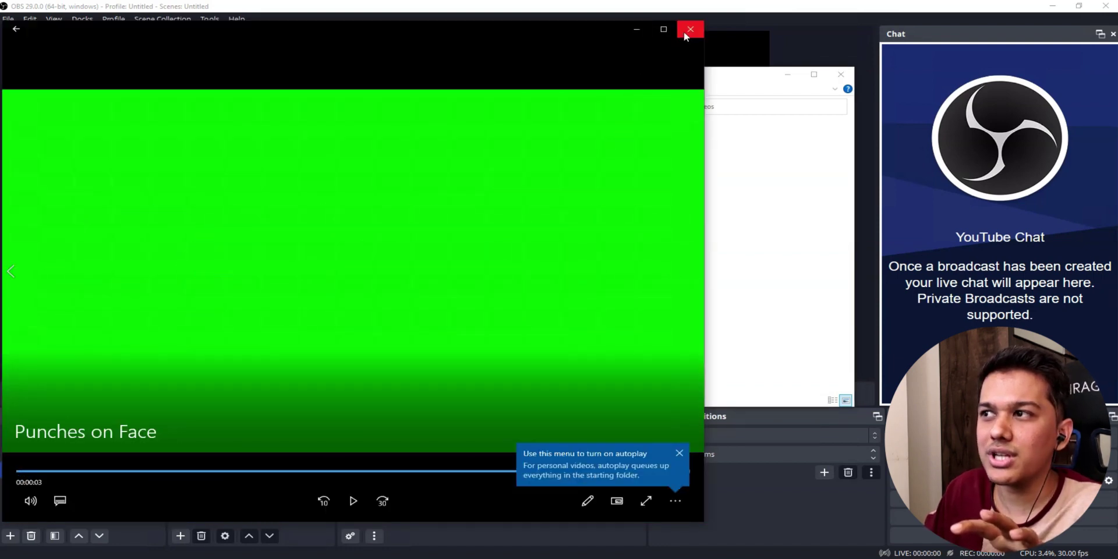
pyautogui.click(684, 31)
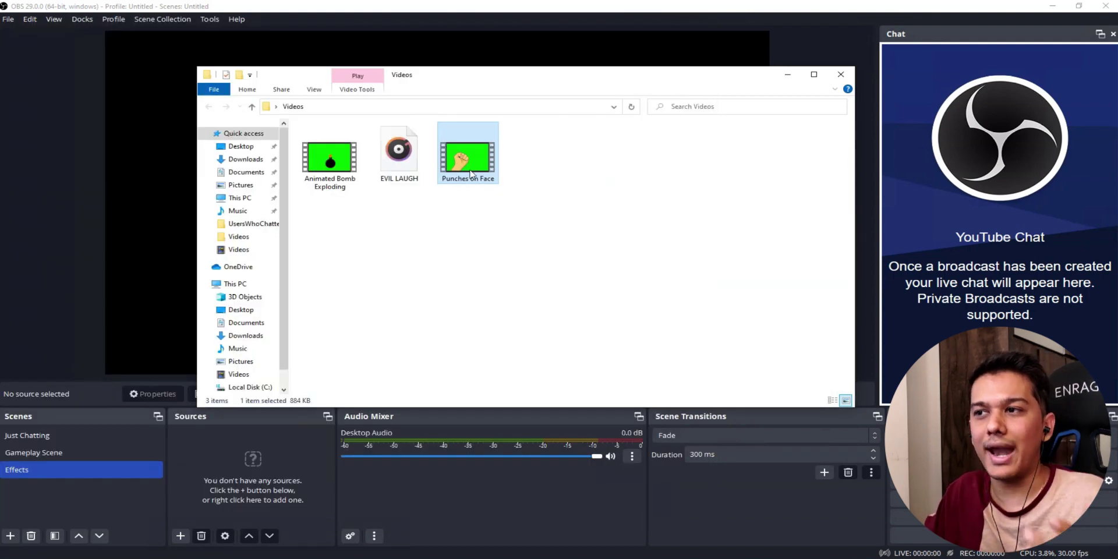
pyautogui.click(788, 78)
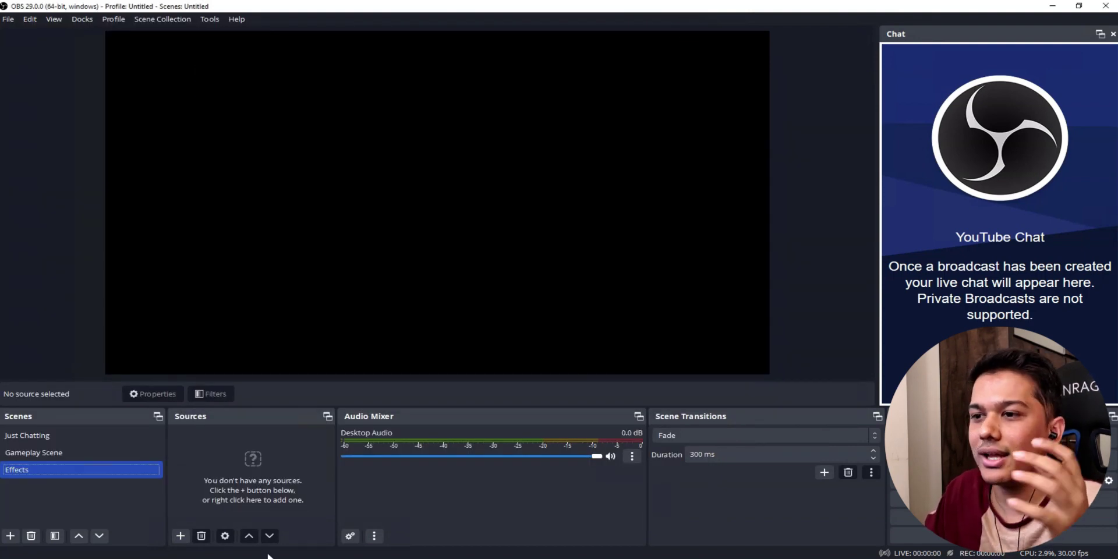
# Add a new Media Source named Punches to the Effects scene.
pyautogui.click(179, 536)
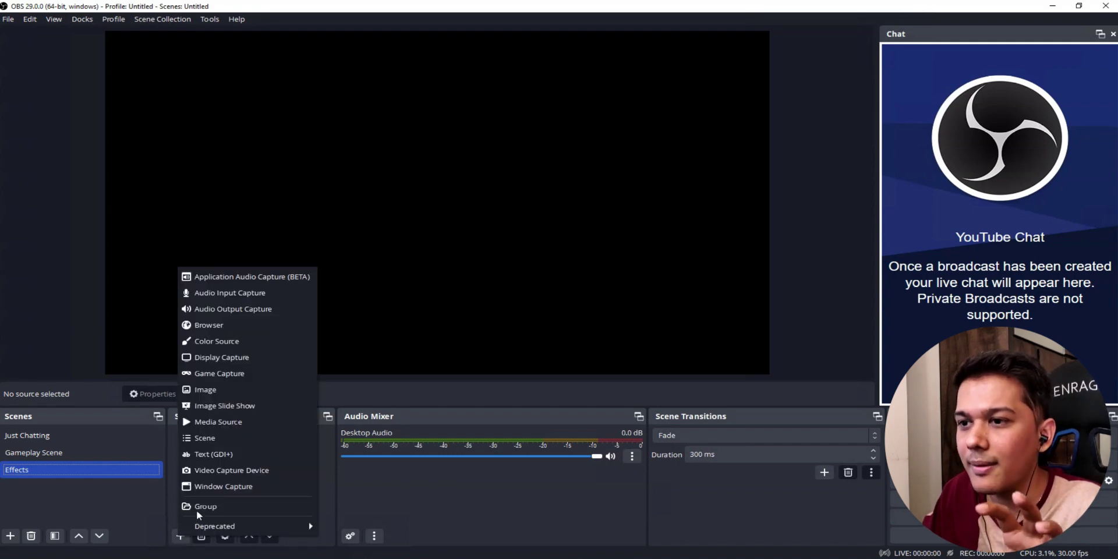
pyautogui.click(219, 422)
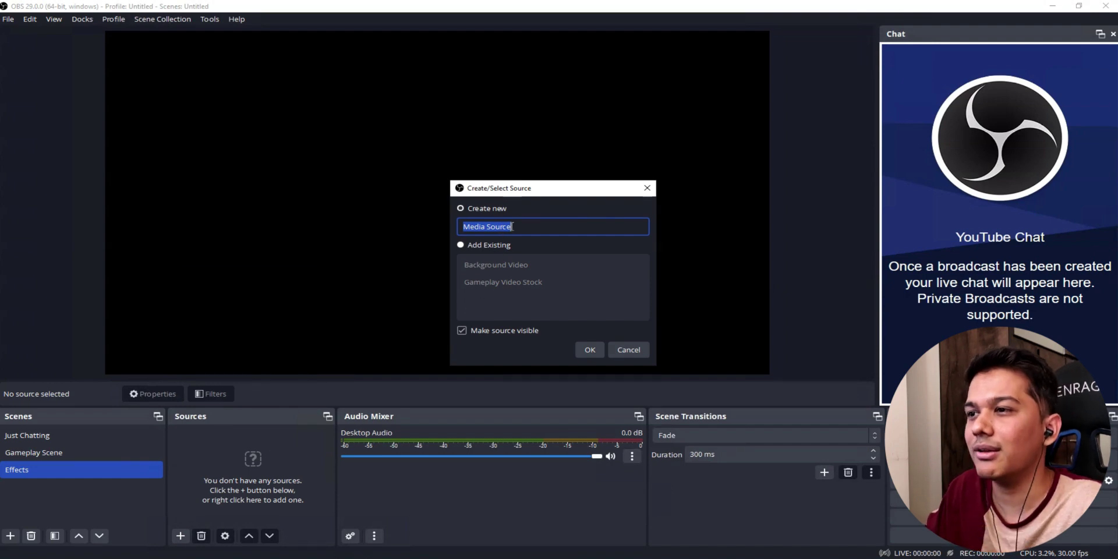
pyautogui.write('Pun')
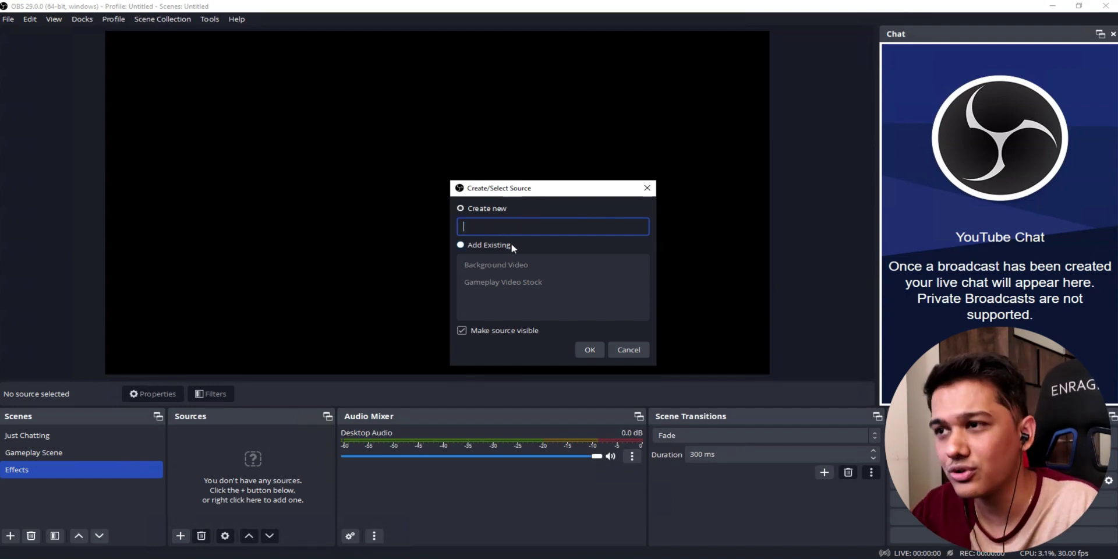
pyautogui.write('ches')
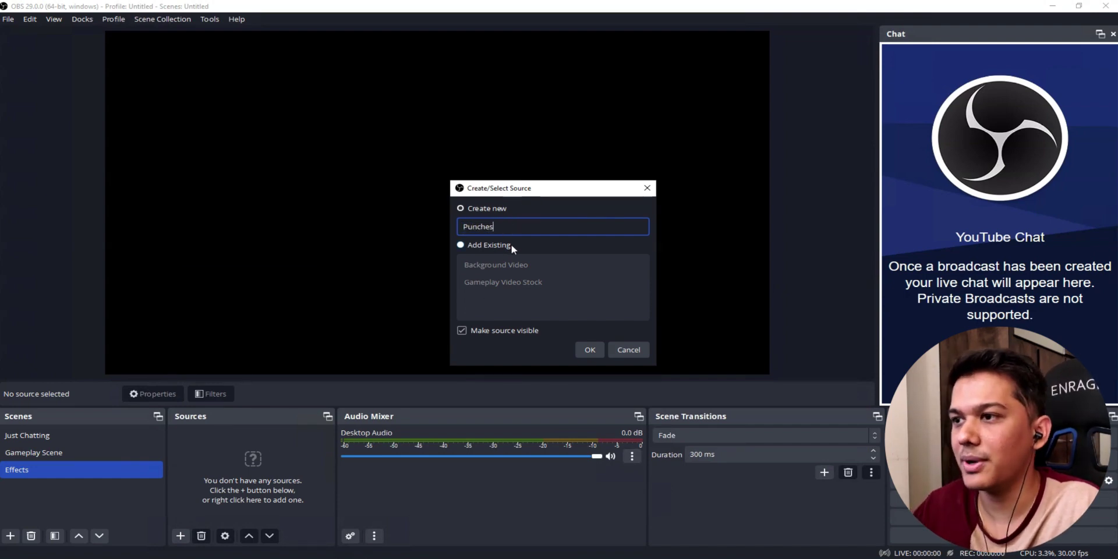
pyautogui.click(587, 350)
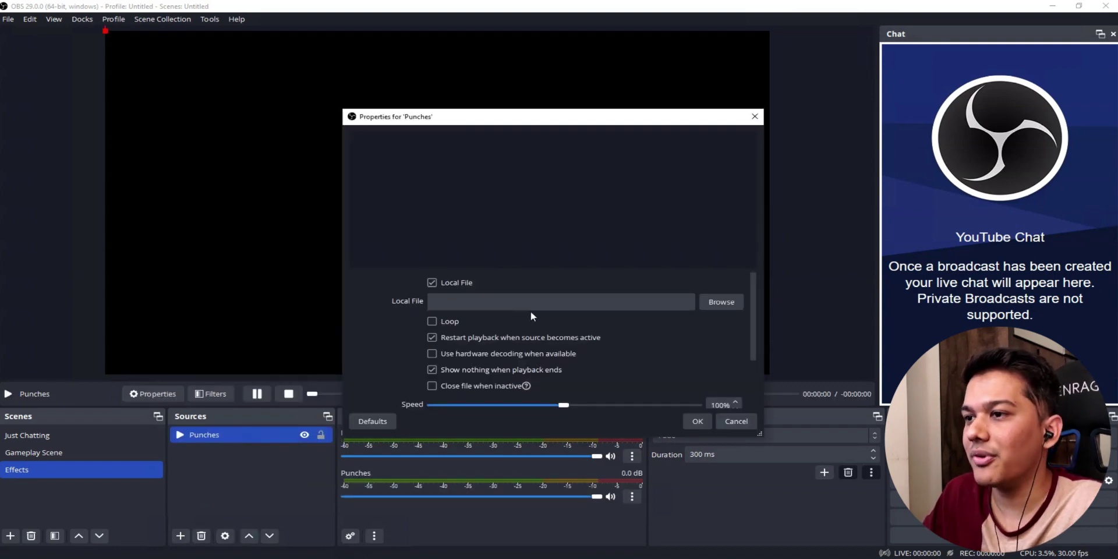
# Load Punches on Face.mp4 from the Desktop Videos folder into the Punches source, with Loop on and Restart playback when source becomes active off.
pyautogui.click(712, 300)
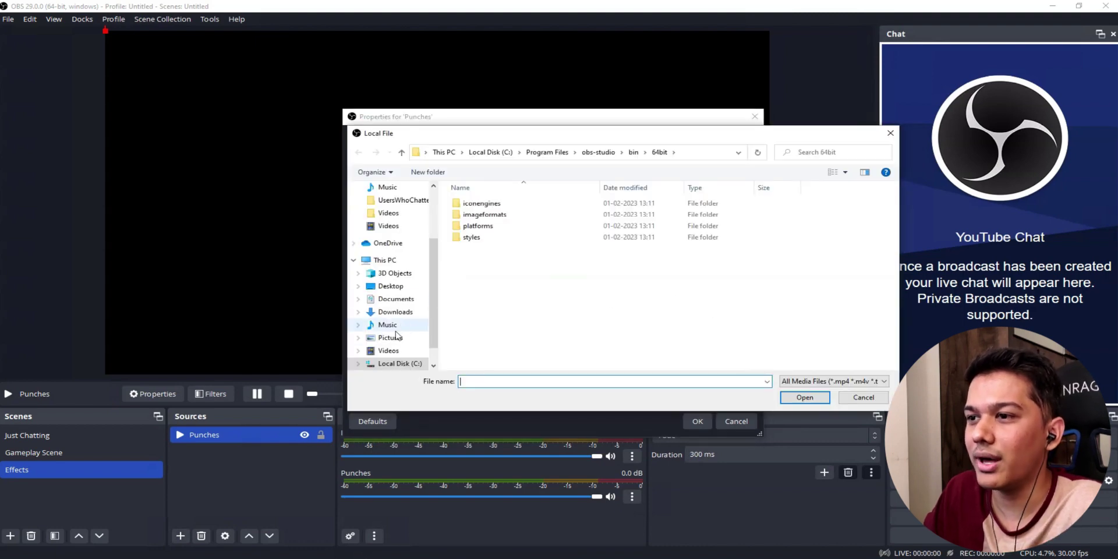
pyautogui.scroll(-1, 401, 352)
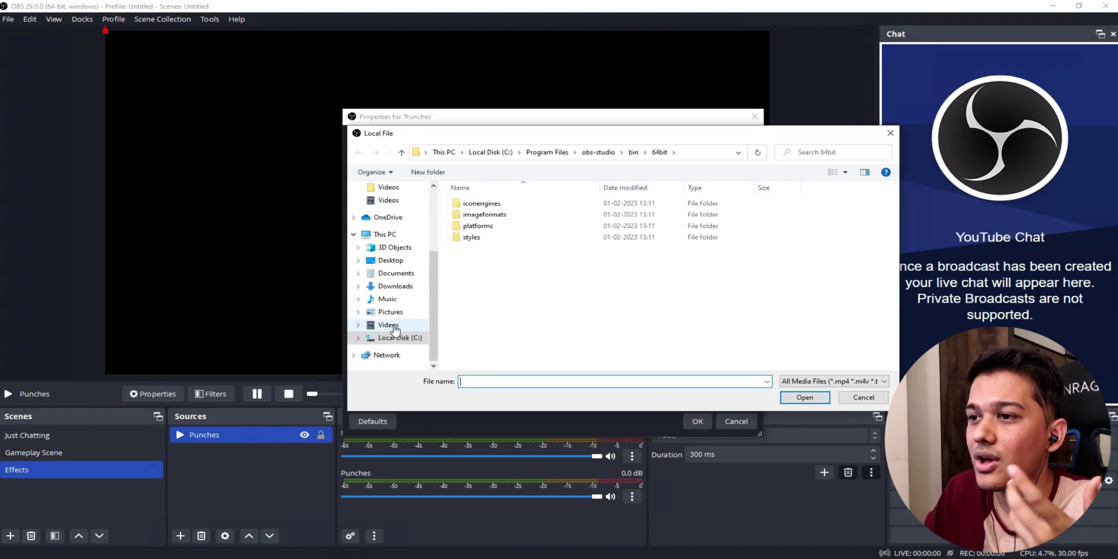
pyautogui.click(391, 260)
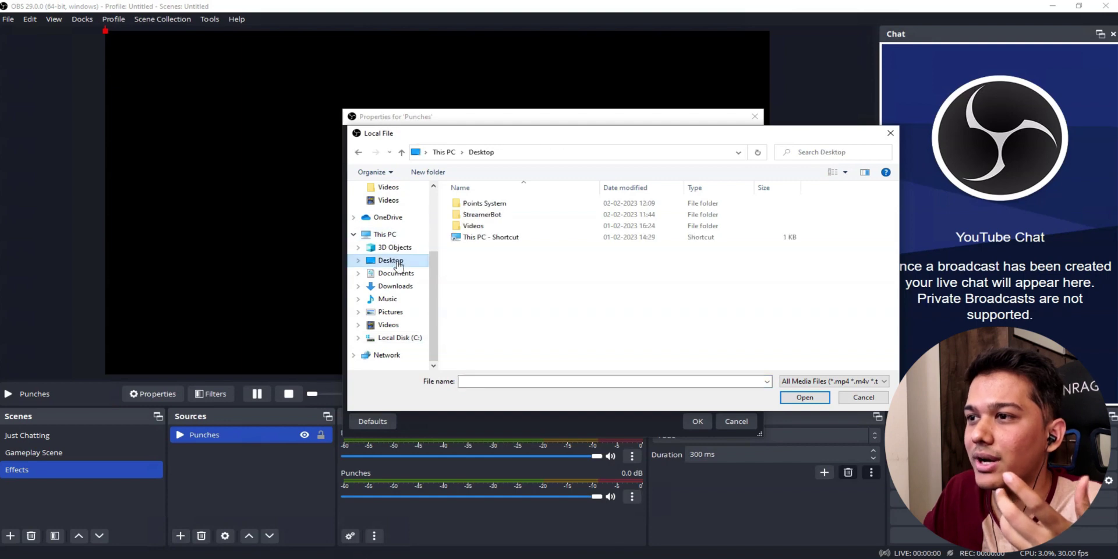
pyautogui.doubleClick(490, 235)
pyautogui.click(609, 232)
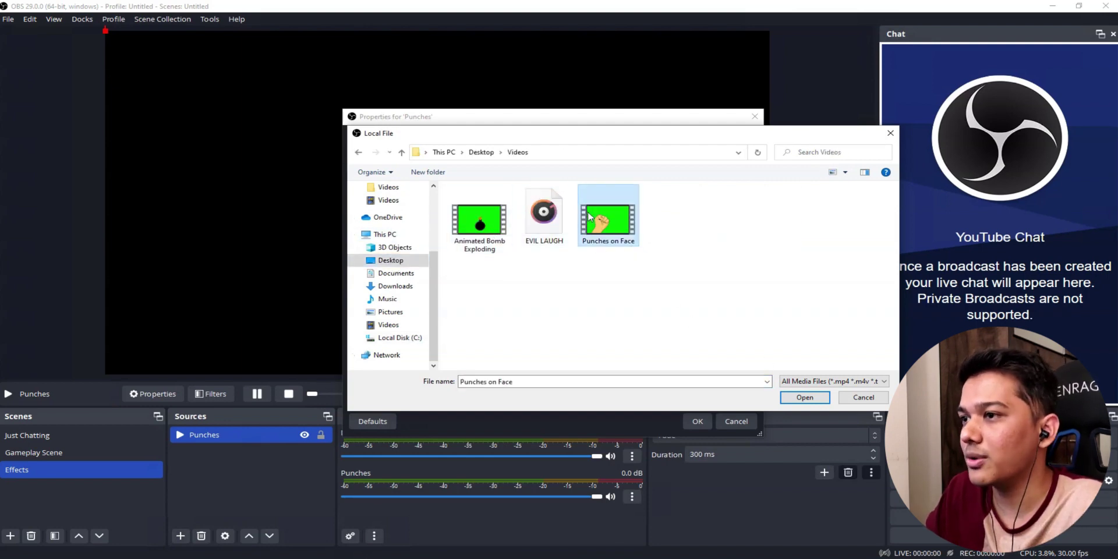
pyautogui.click(791, 398)
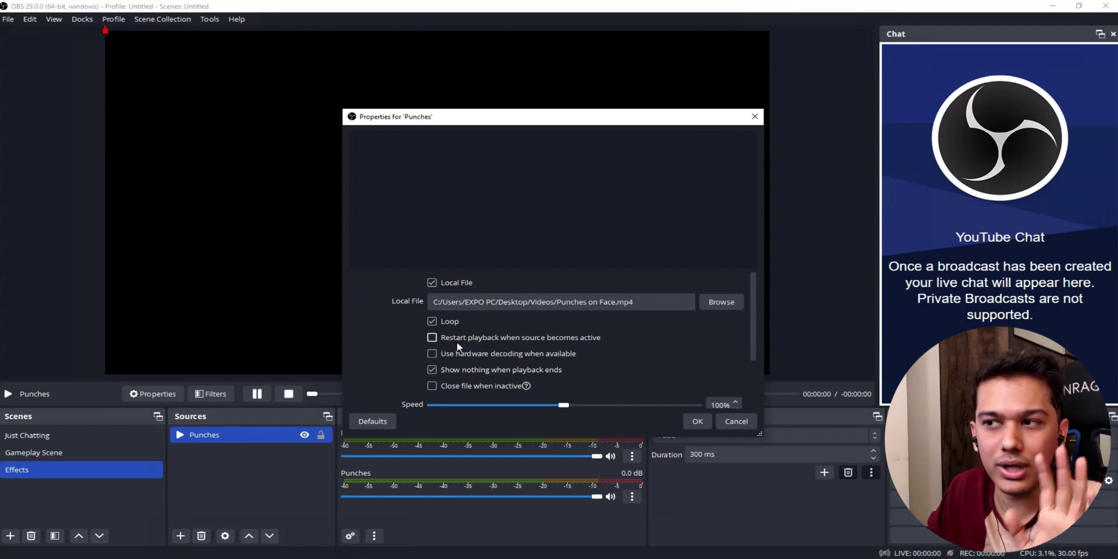
pyautogui.click(698, 422)
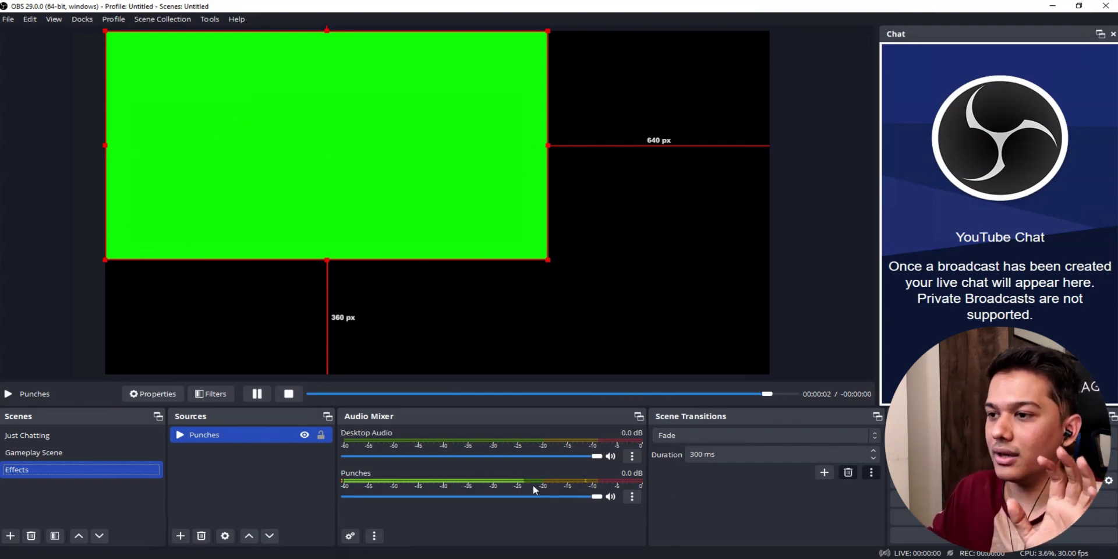
# Open the advanced audio properties from the Punches source's audio options.
pyautogui.click(633, 499)
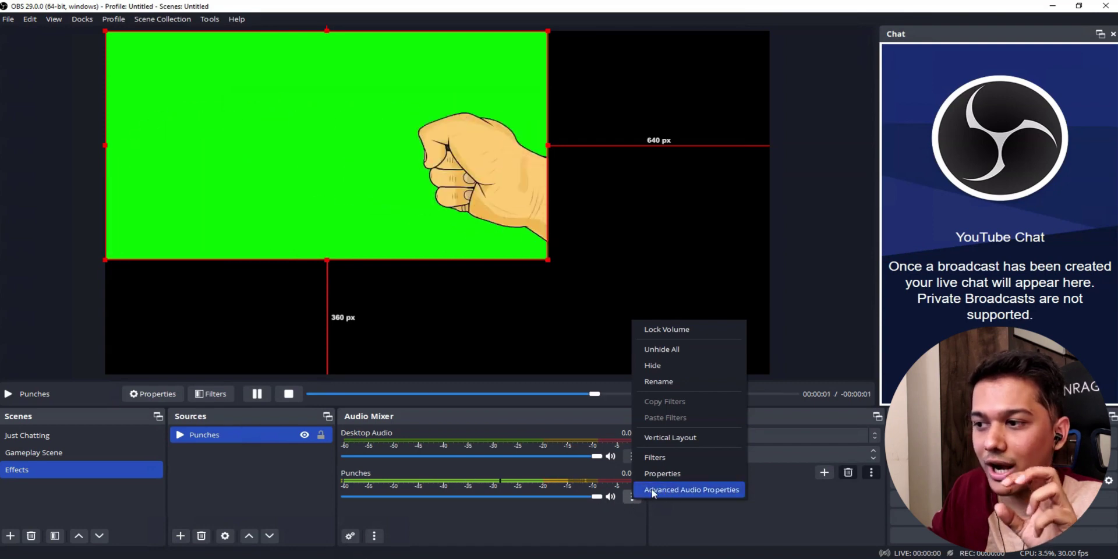
pyautogui.click(691, 489)
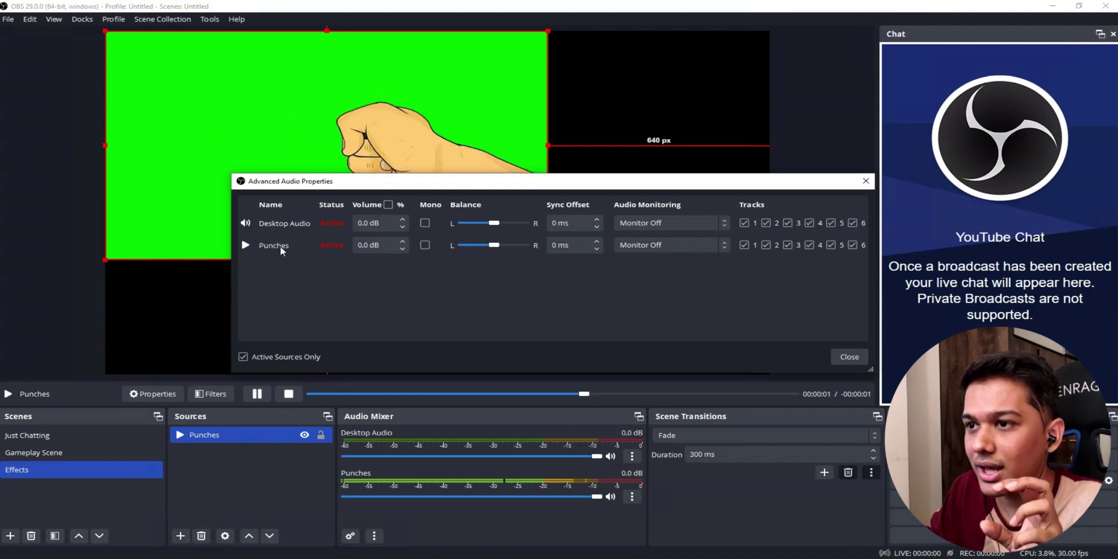
# Set the audio monitoring of the Punches source to Monitor Only (mute output) and close the advanced audio properties.
pyautogui.click(679, 249)
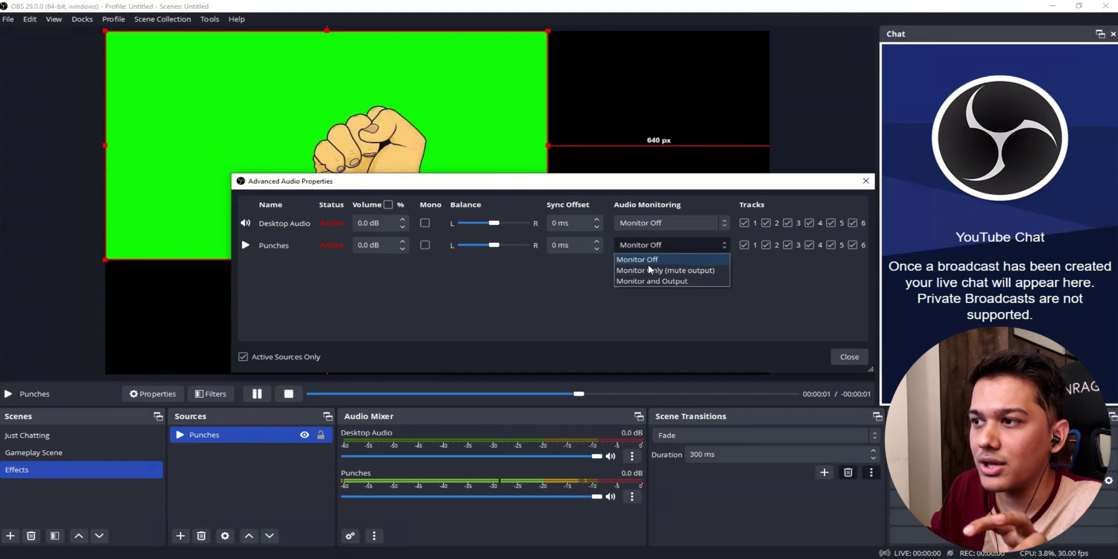
pyautogui.click(668, 267)
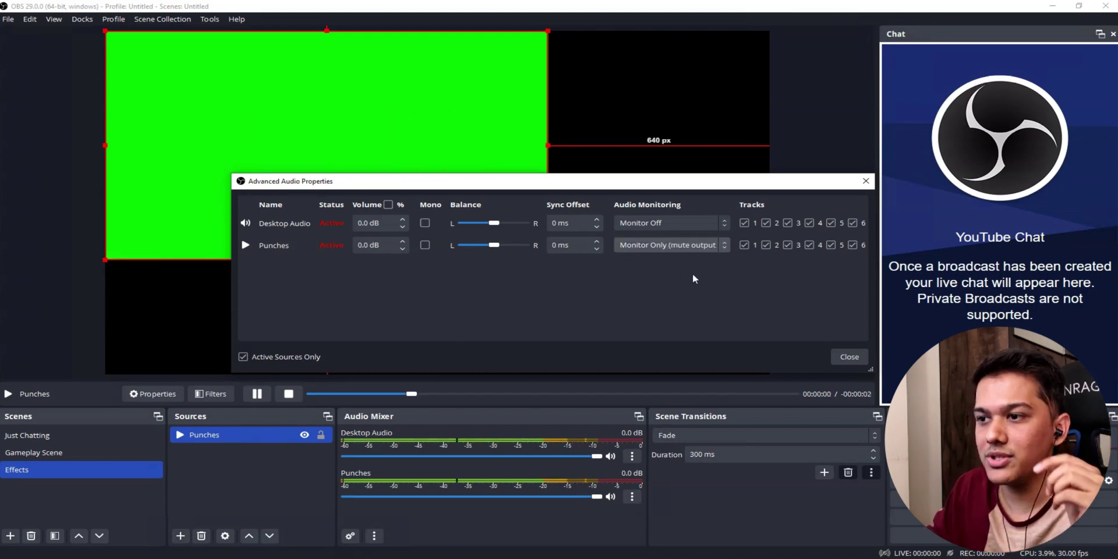
pyautogui.click(848, 360)
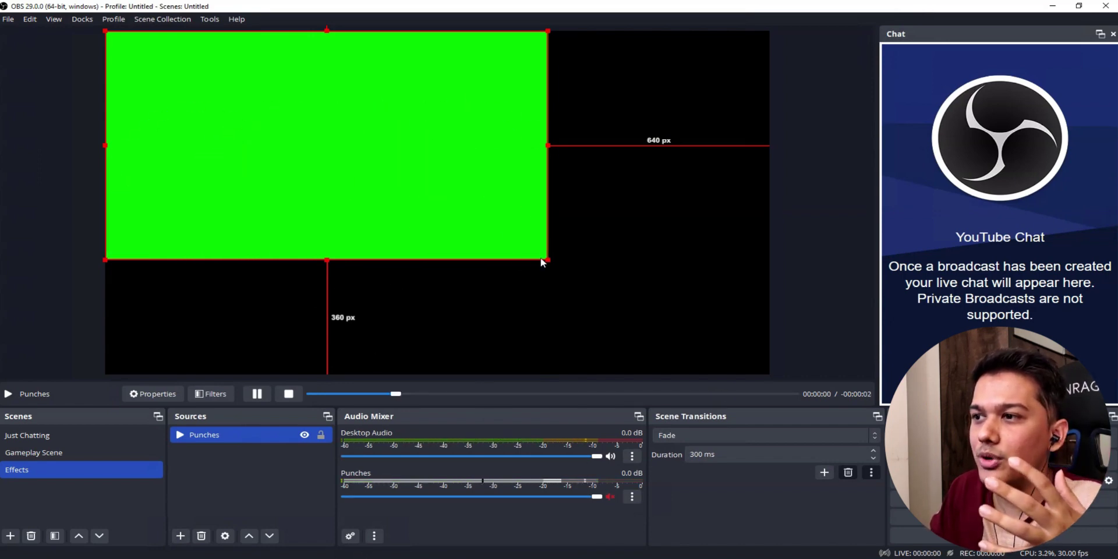
# Enlarge the Punches source in the preview with the Fit to screen transform so it covers the whole canvas.
pyautogui.moveTo(548, 260); pyautogui.dragTo(598, 286)
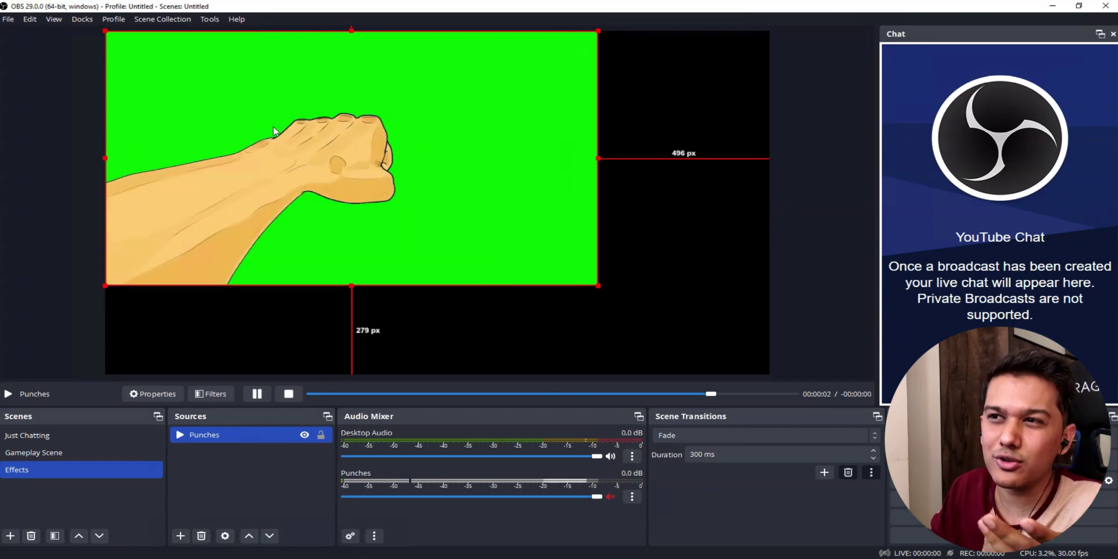
pyautogui.rightClick(274, 128)
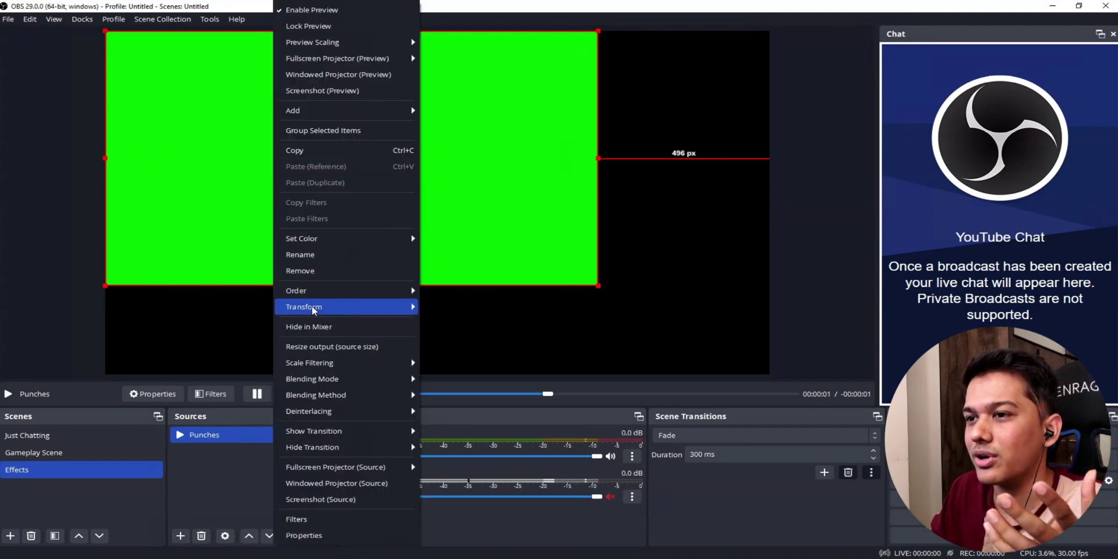
pyautogui.moveTo(320, 307)
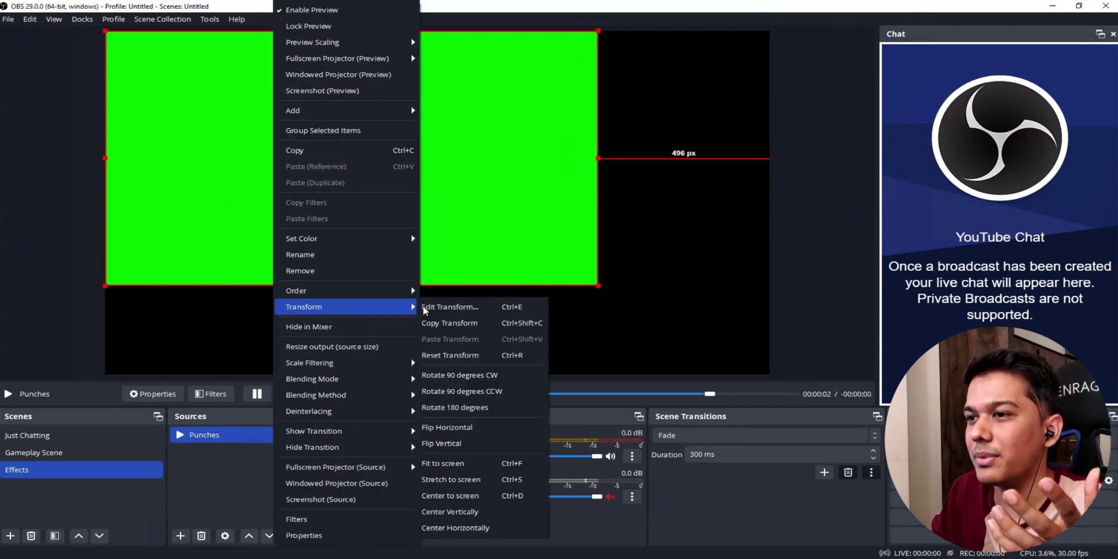
pyautogui.click(449, 465)
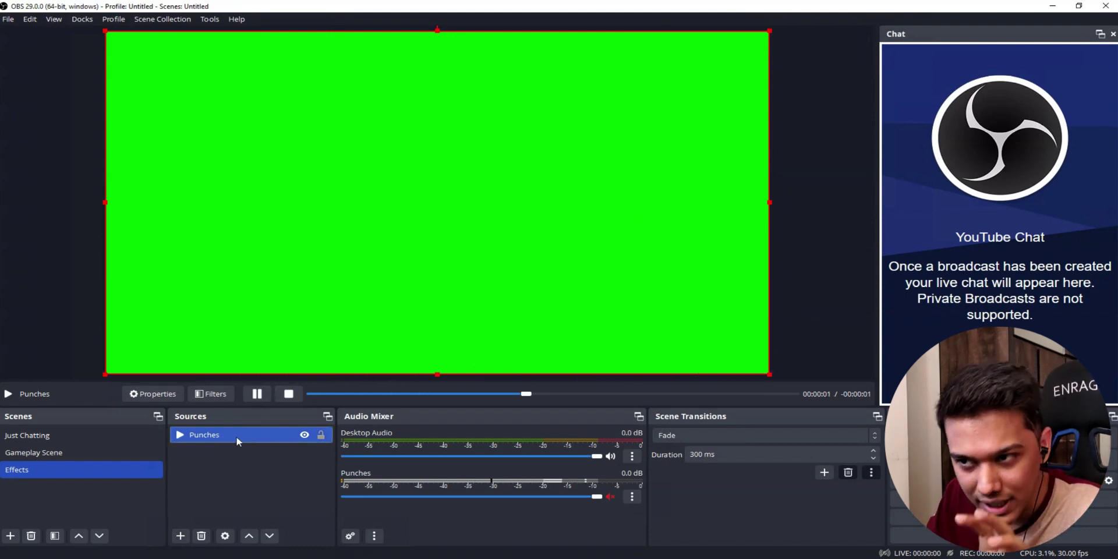
# Add a Chroma Key effect filter to the Punches source with Green as the key color type.
pyautogui.click(211, 394)
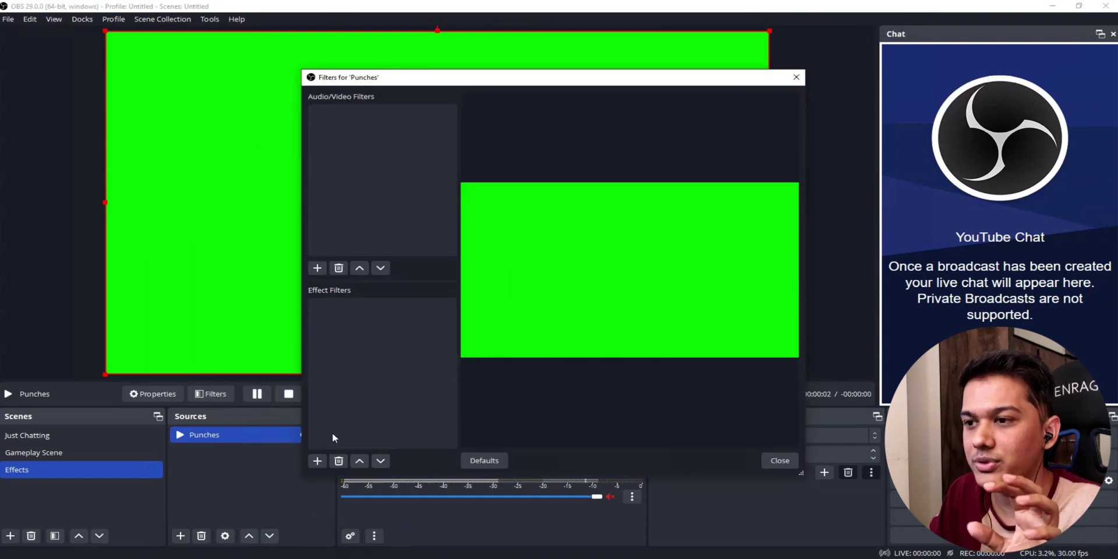
pyautogui.click(320, 460)
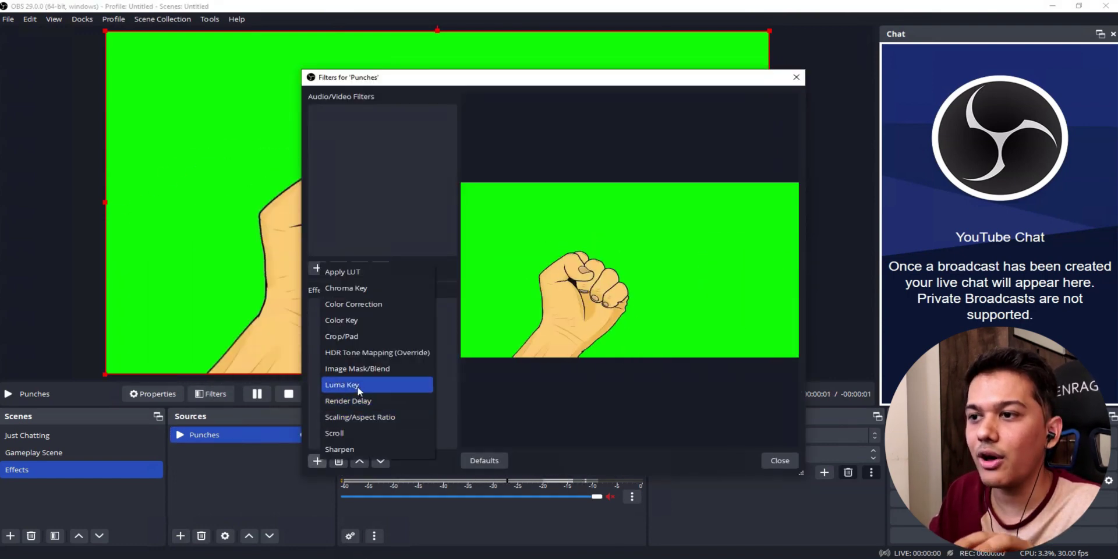
pyautogui.click(357, 289)
pyautogui.click(450, 271)
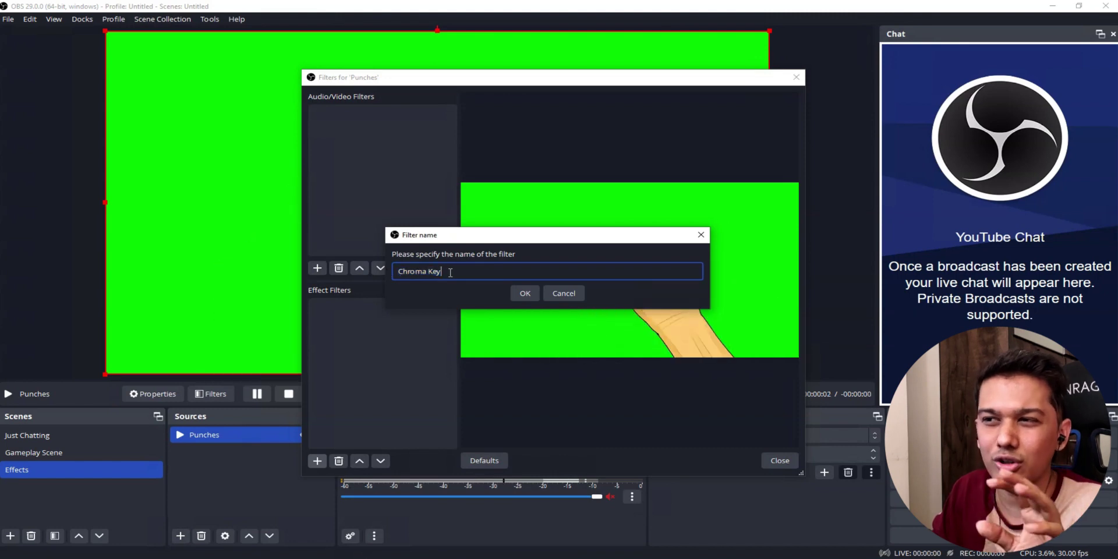
pyautogui.click(521, 293)
pyautogui.click(606, 228)
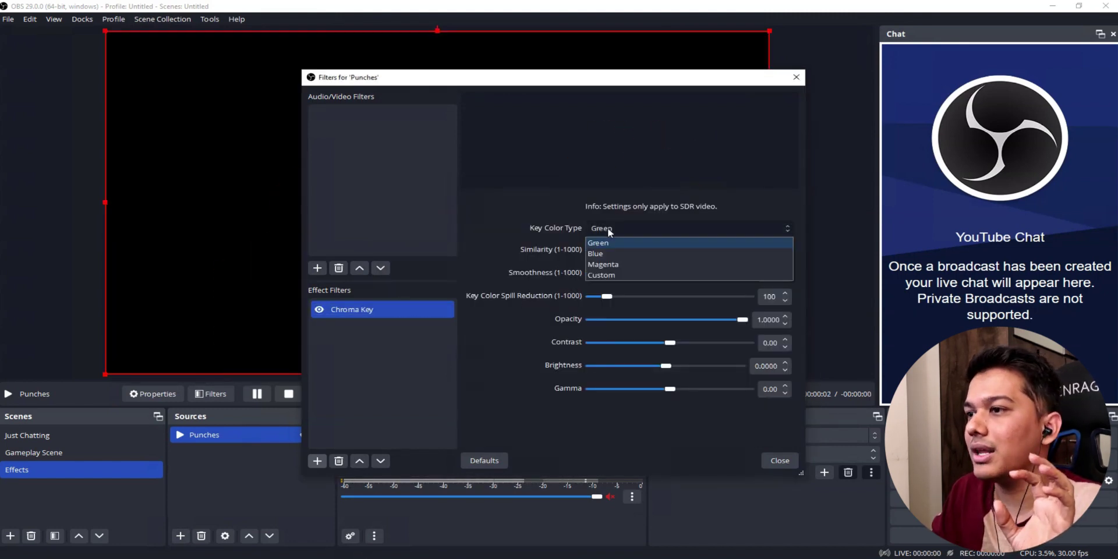
pyautogui.click(605, 243)
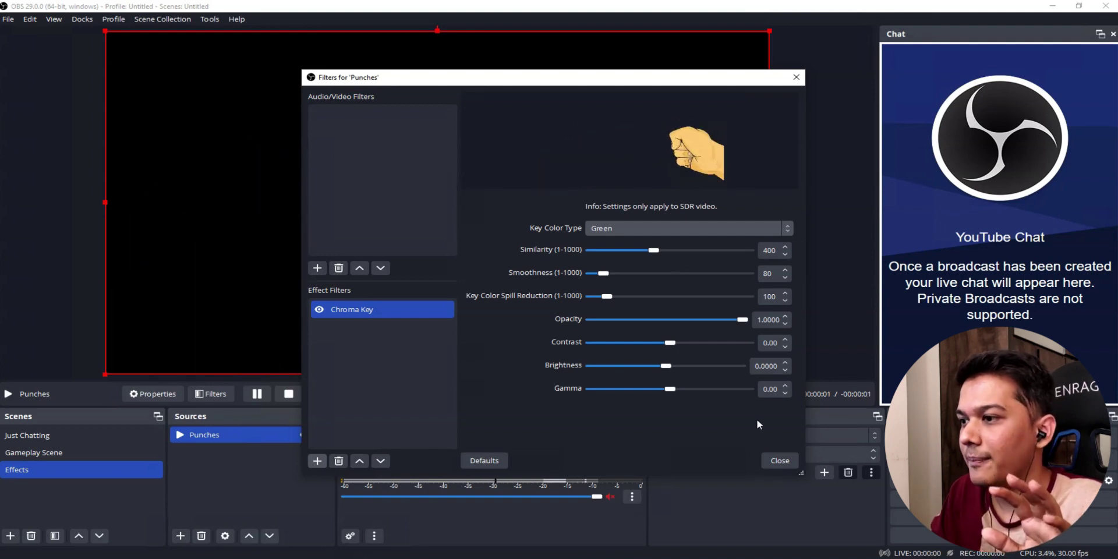
pyautogui.click(780, 461)
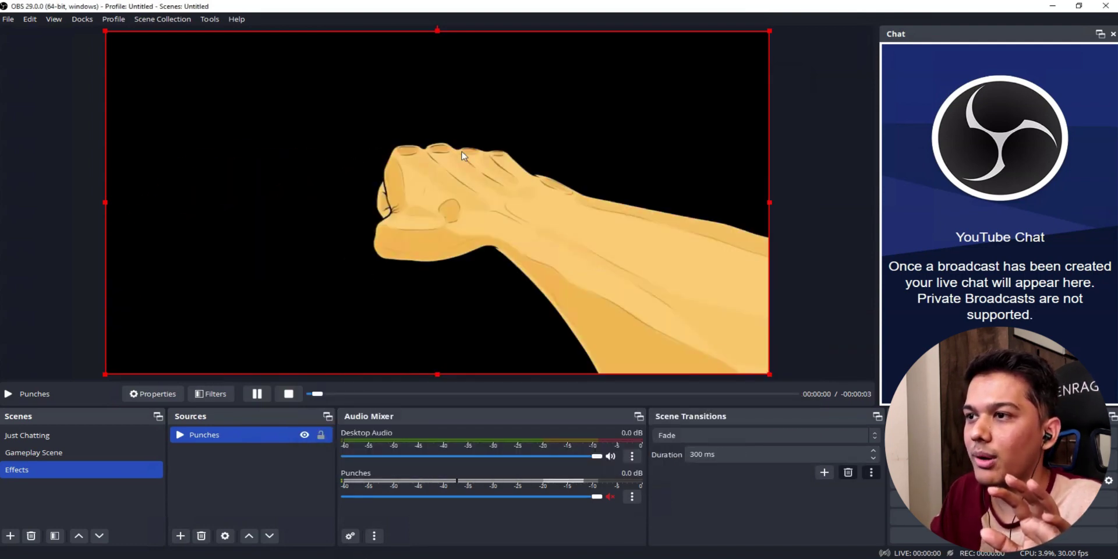
pyautogui.click(260, 481)
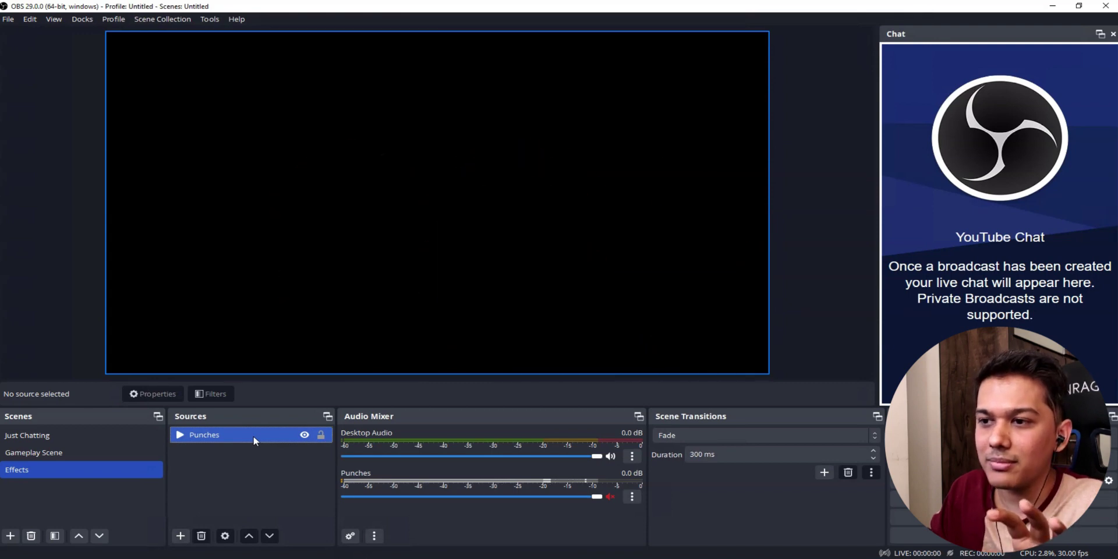
# Turn off Loop in the properties of the Punches source and apply the change.
pyautogui.doubleClick(254, 436)
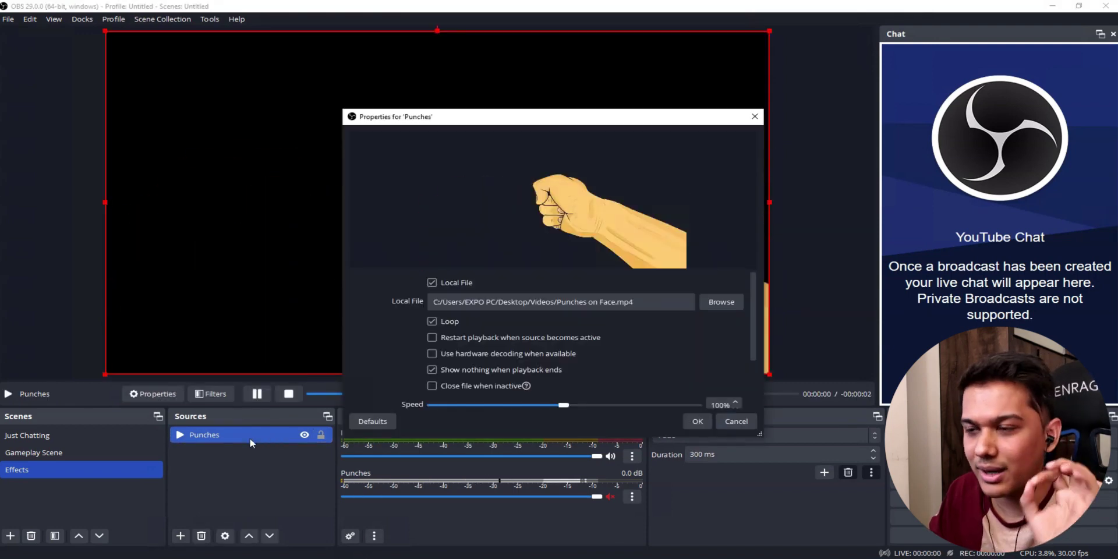
pyautogui.click(433, 321)
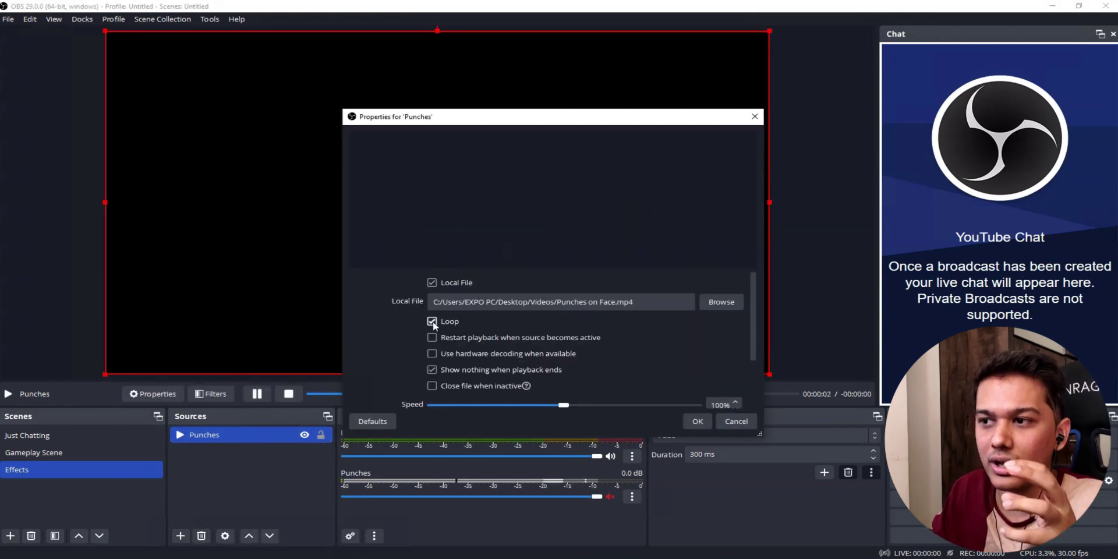
pyautogui.click(697, 421)
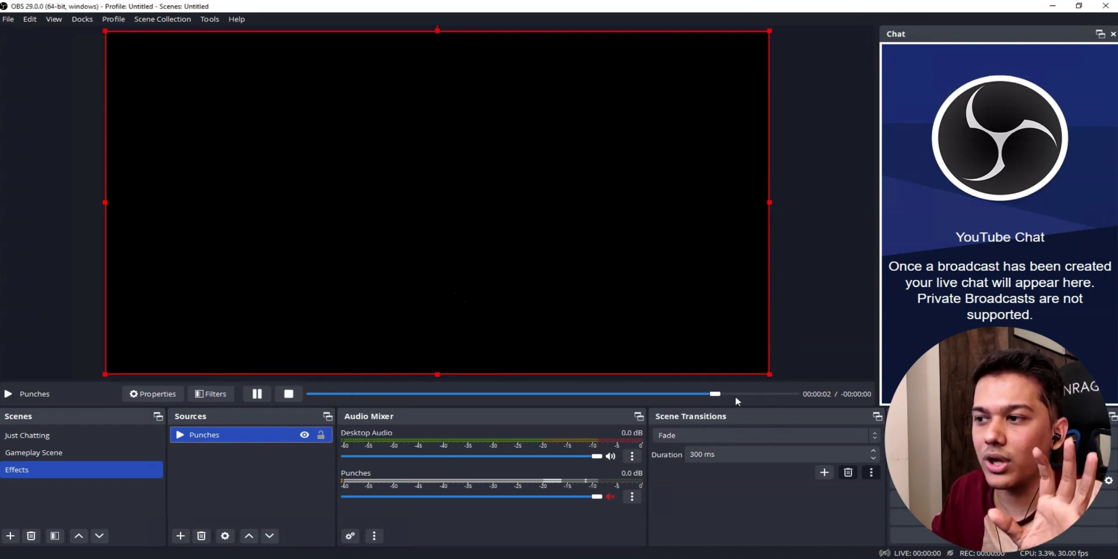
pyautogui.click(806, 318)
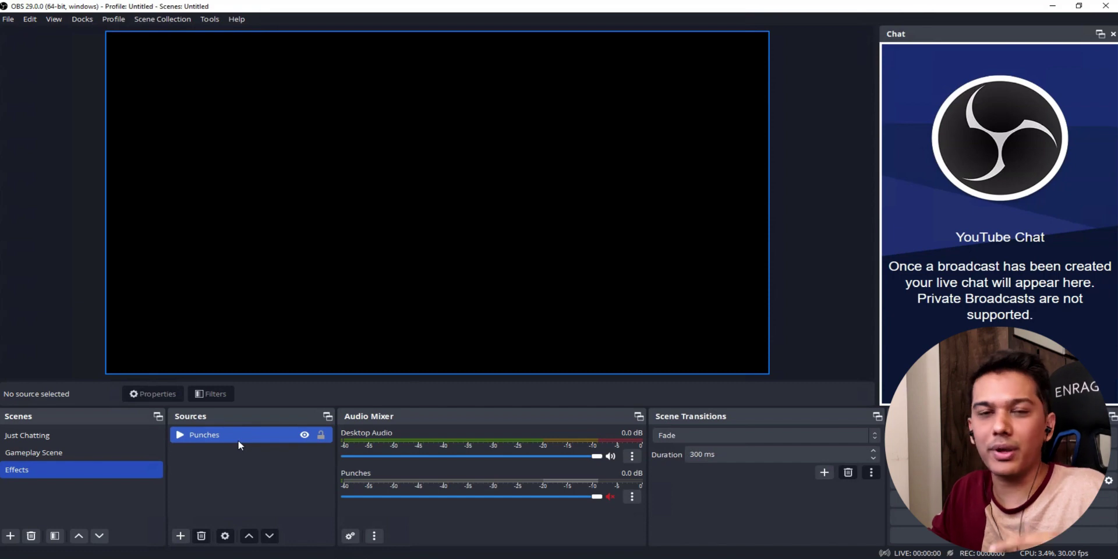
# Unmute the Punches source in the audio mixer and deselect it.
pyautogui.click(239, 439)
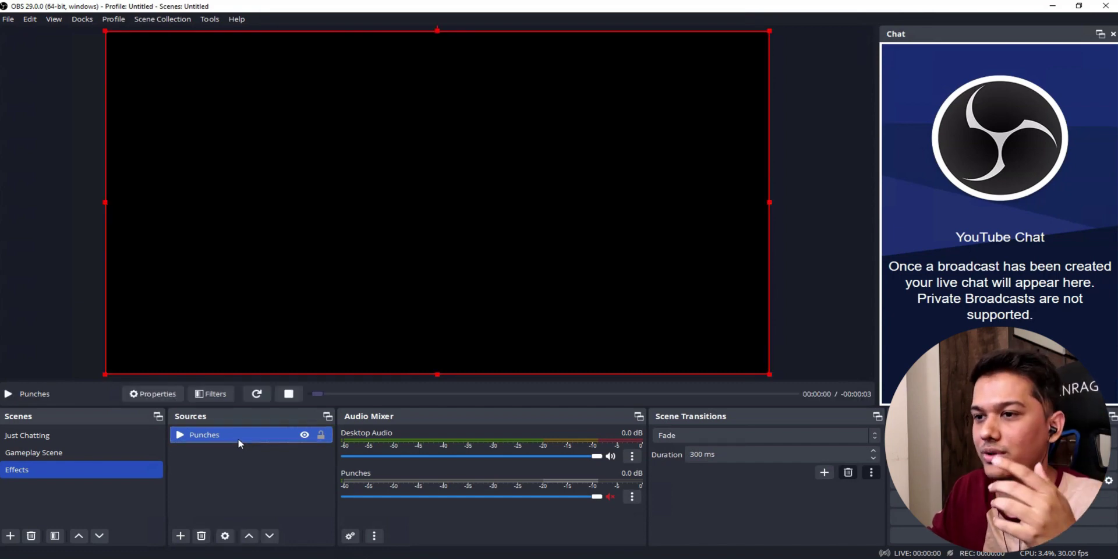
pyautogui.click(609, 496)
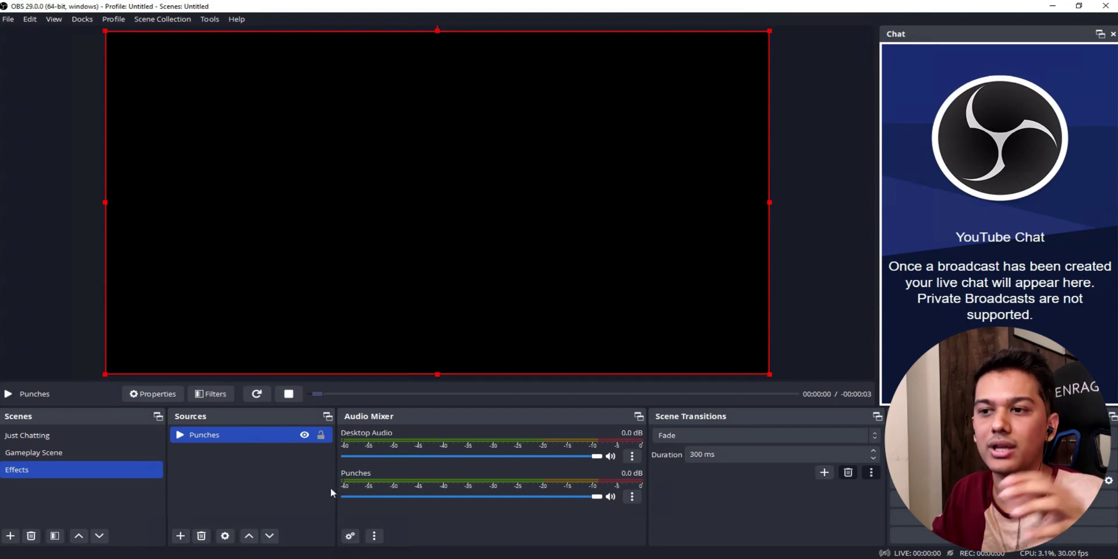
pyautogui.click(291, 483)
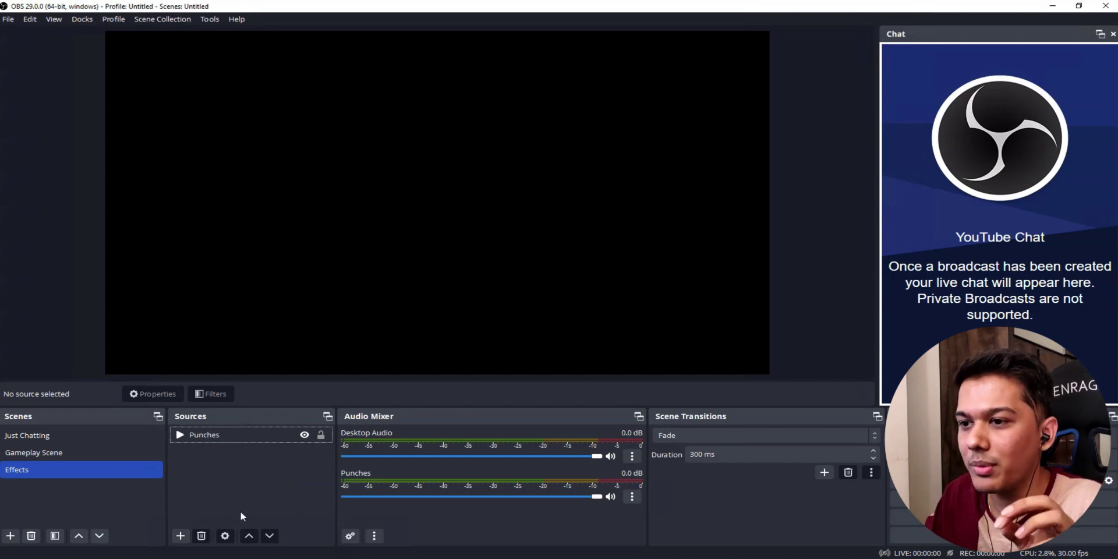
# Create a new media source named Explosion in the Effects scene.
pyautogui.click(181, 535)
pyautogui.click(233, 437)
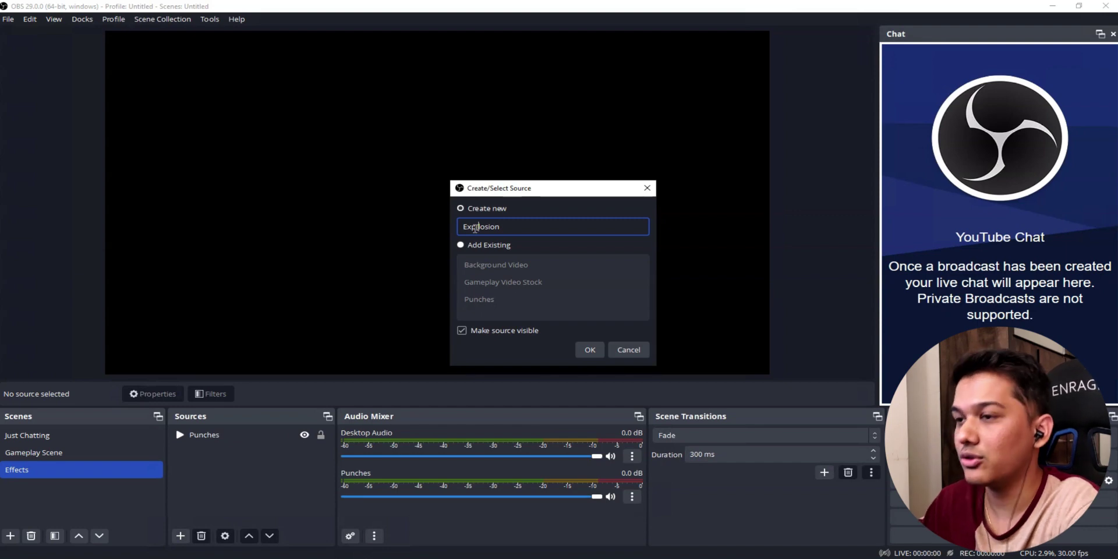
pyautogui.click(590, 350)
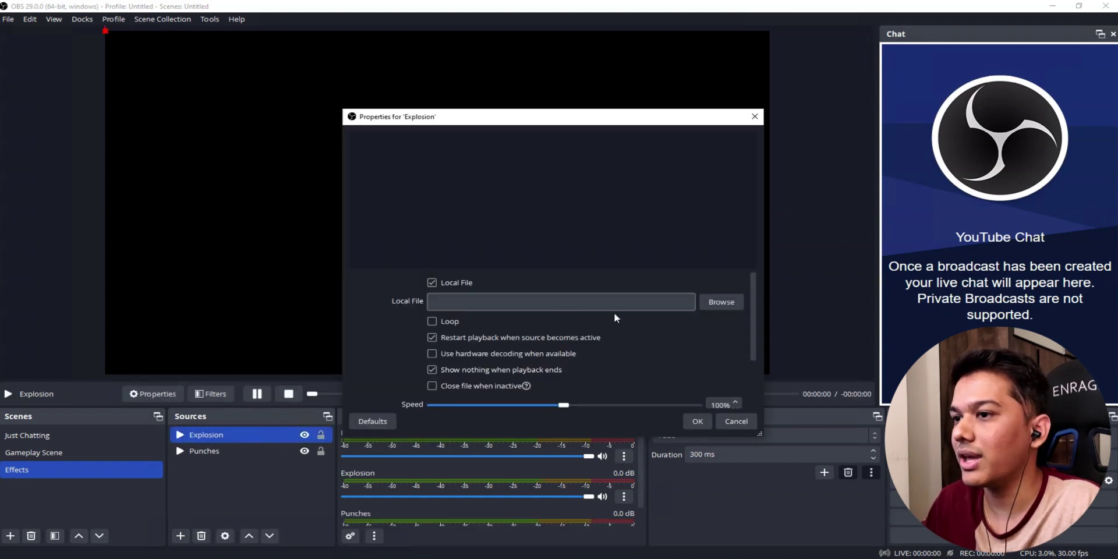
# Load the Animated Bomb Exploding video into the Explosion source with Loop enabled, and enlarge it to fill the canvas.
pyautogui.click(720, 302)
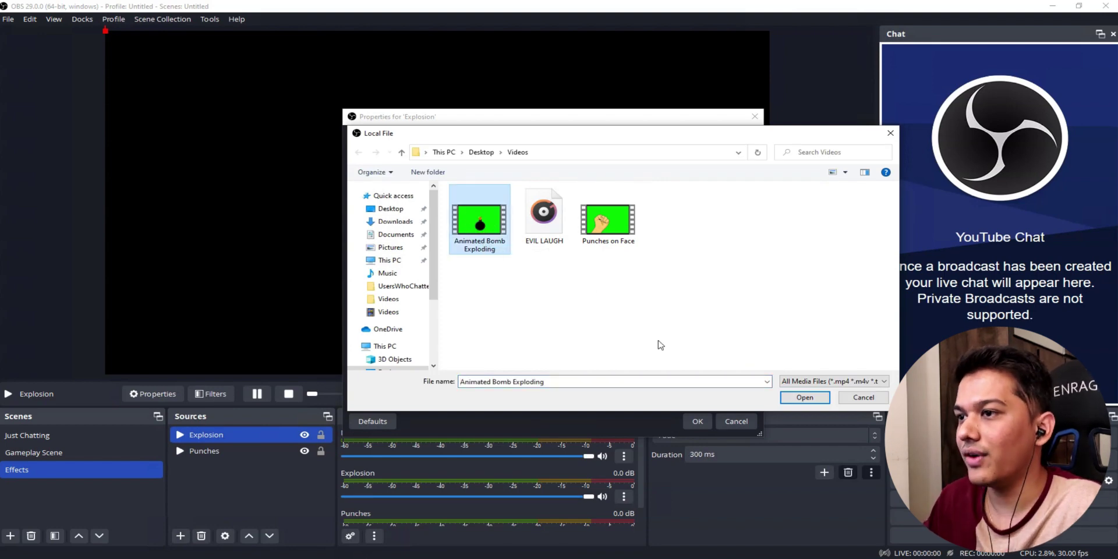
pyautogui.click(794, 400)
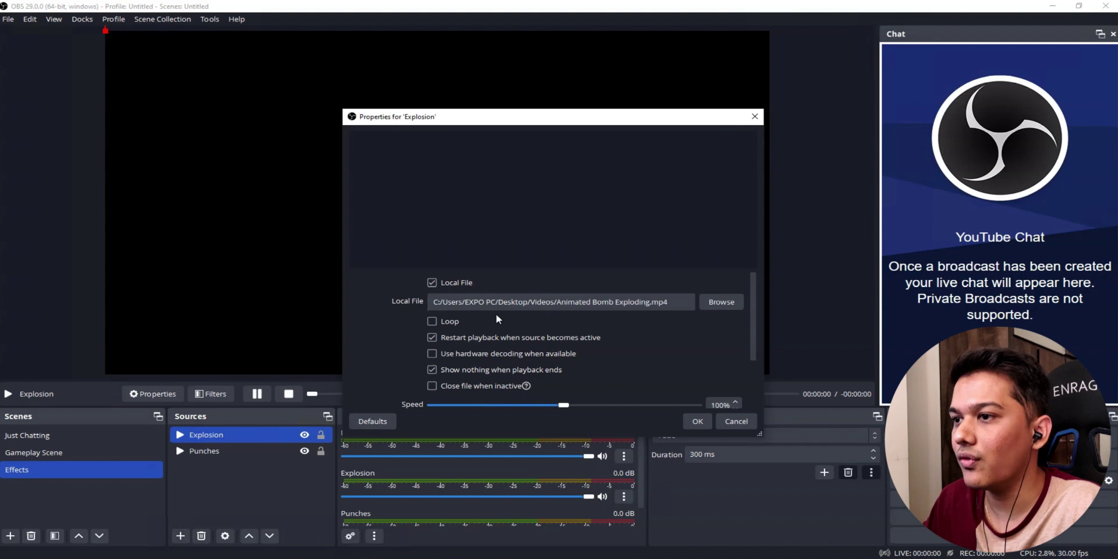
pyautogui.click(444, 323)
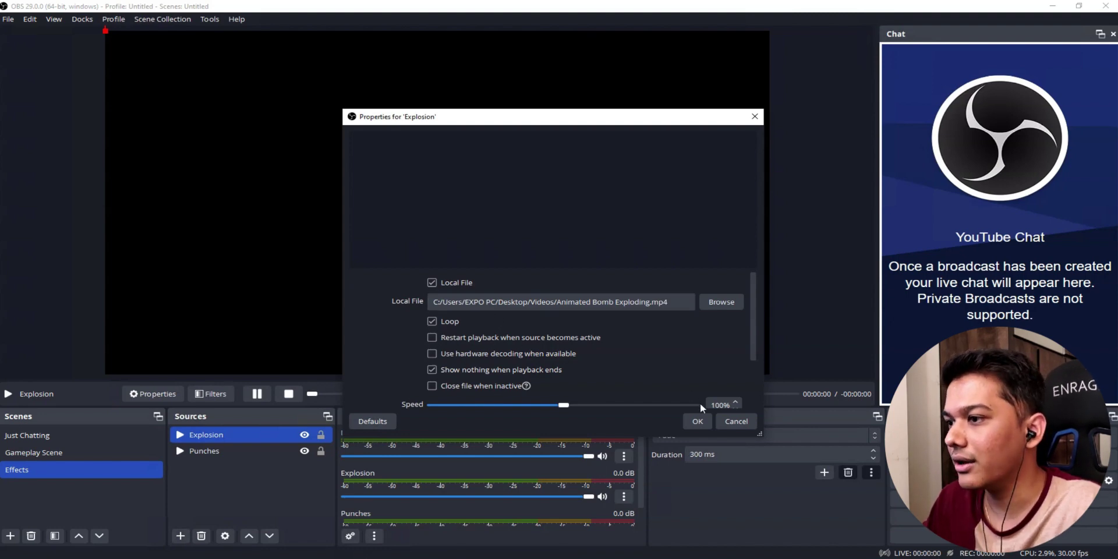
pyautogui.click(703, 419)
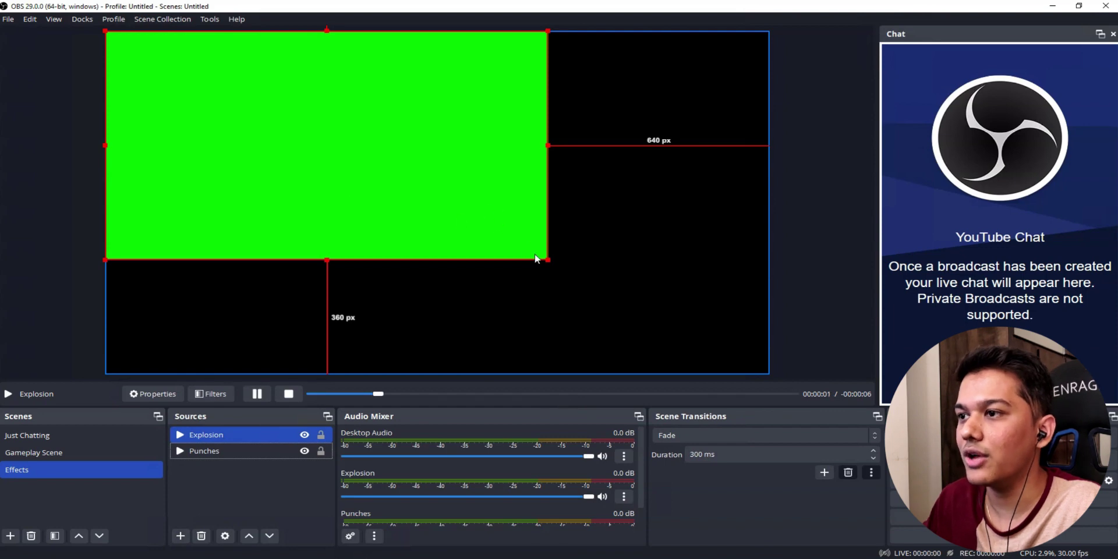
pyautogui.moveTo(548, 259); pyautogui.dragTo(736, 375)
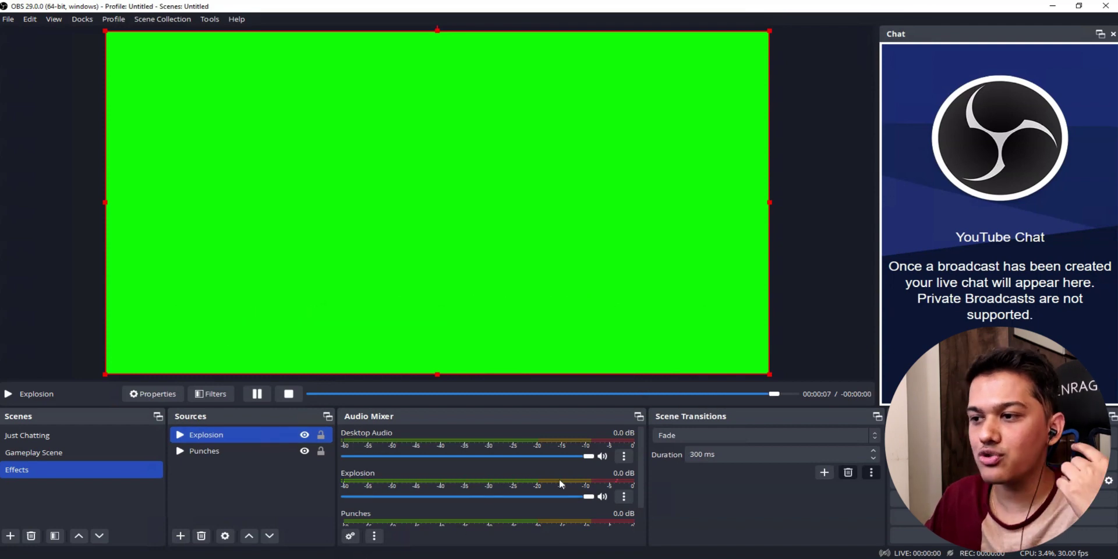
# Set the Explosion source's audio monitoring to Monitor Only (mute output) and mute the source in the audio mixer.
pyautogui.click(624, 497)
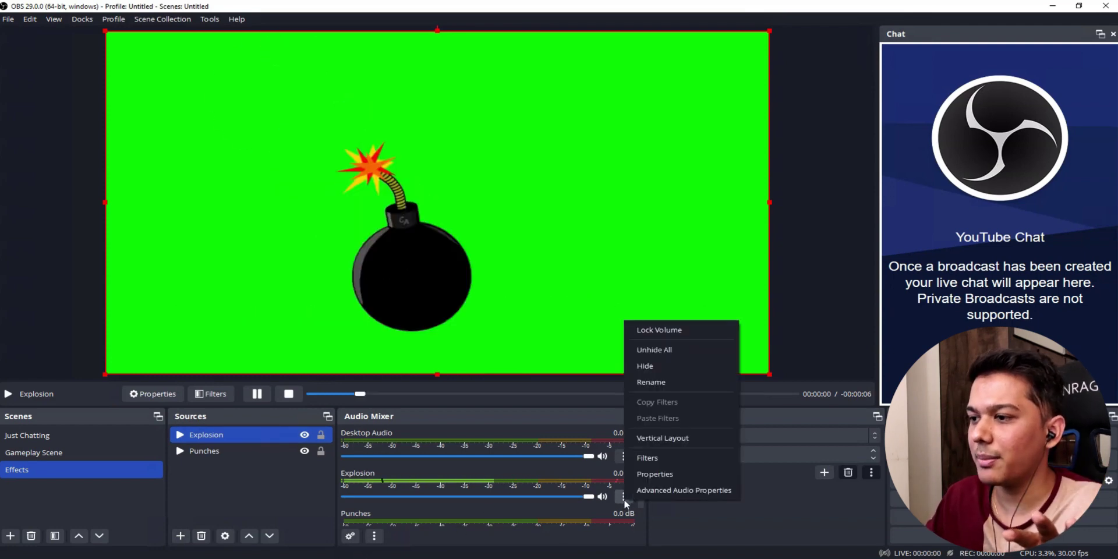
pyautogui.click(654, 493)
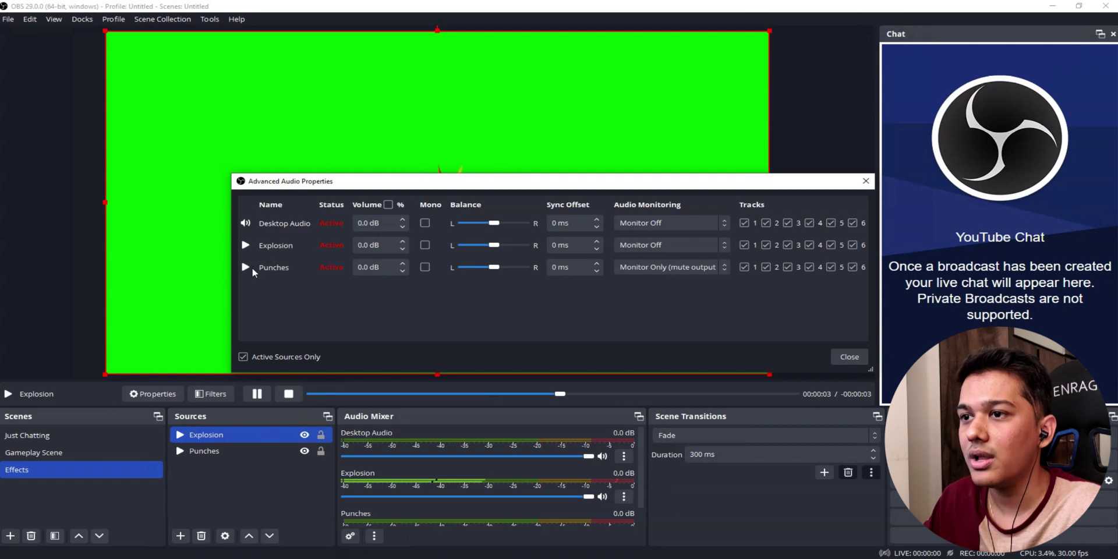
pyautogui.click(679, 254)
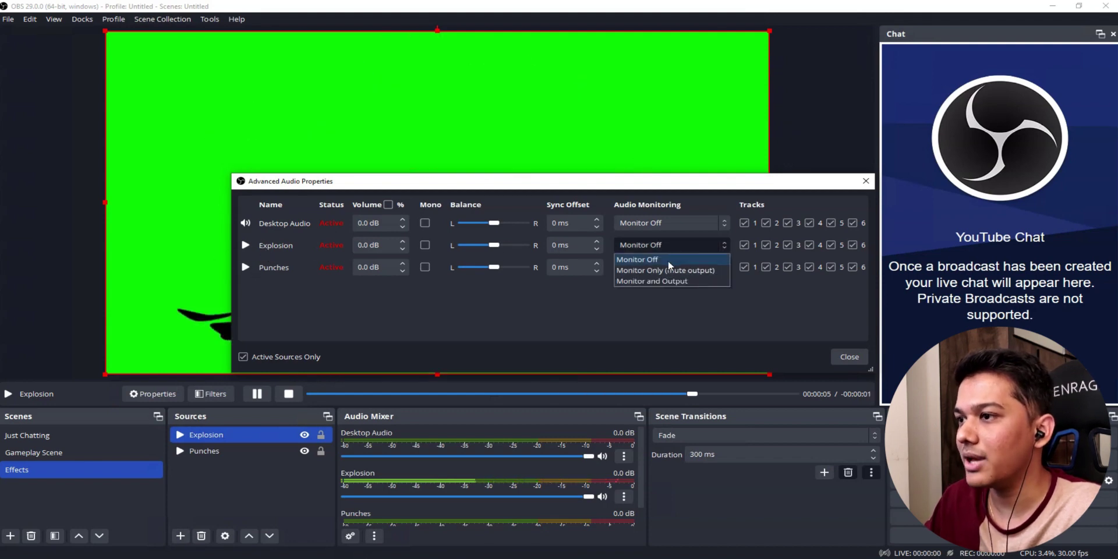
pyautogui.click(664, 269)
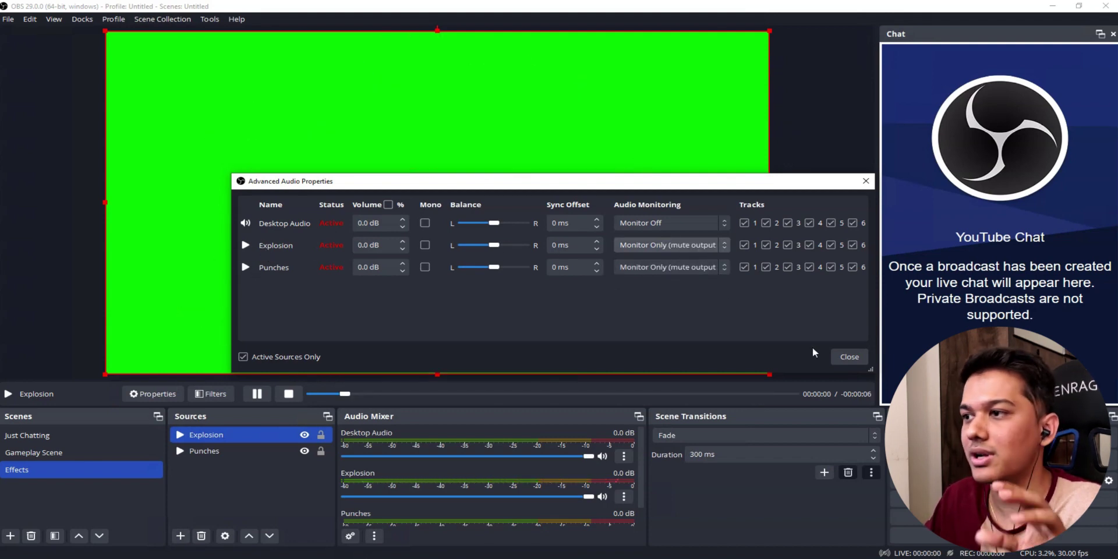
pyautogui.click(850, 357)
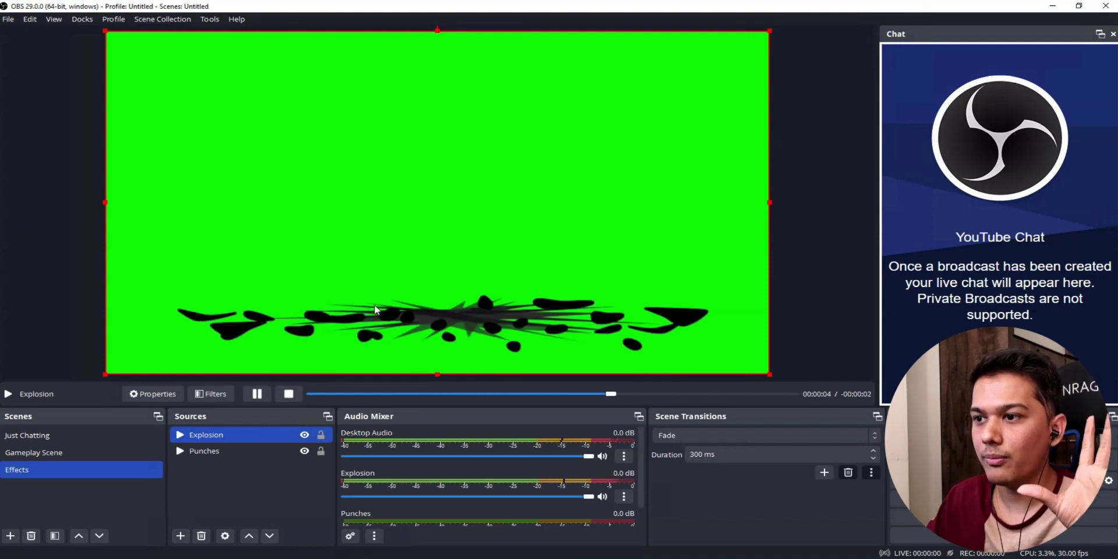
pyautogui.click(603, 498)
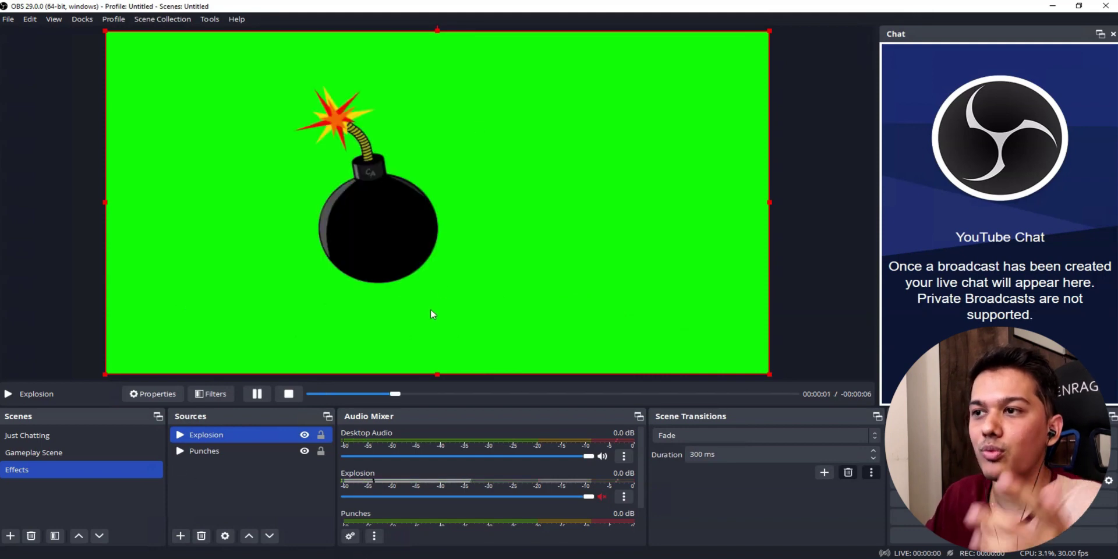
# Add a Chroma Key effect filter with the Green key color to the Explosion source.
pyautogui.click(211, 394)
pyautogui.click(317, 461)
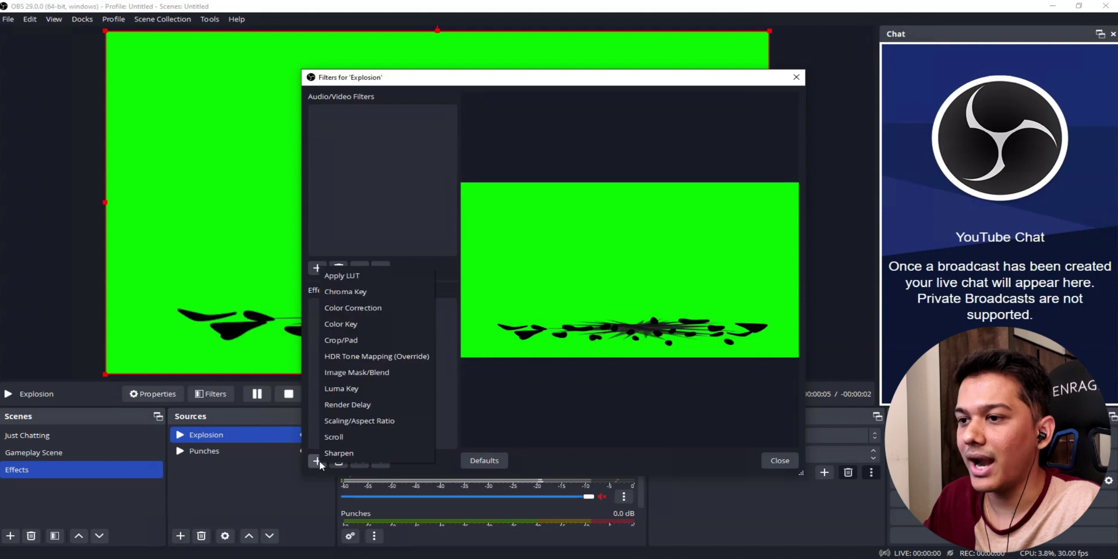
pyautogui.click(341, 293)
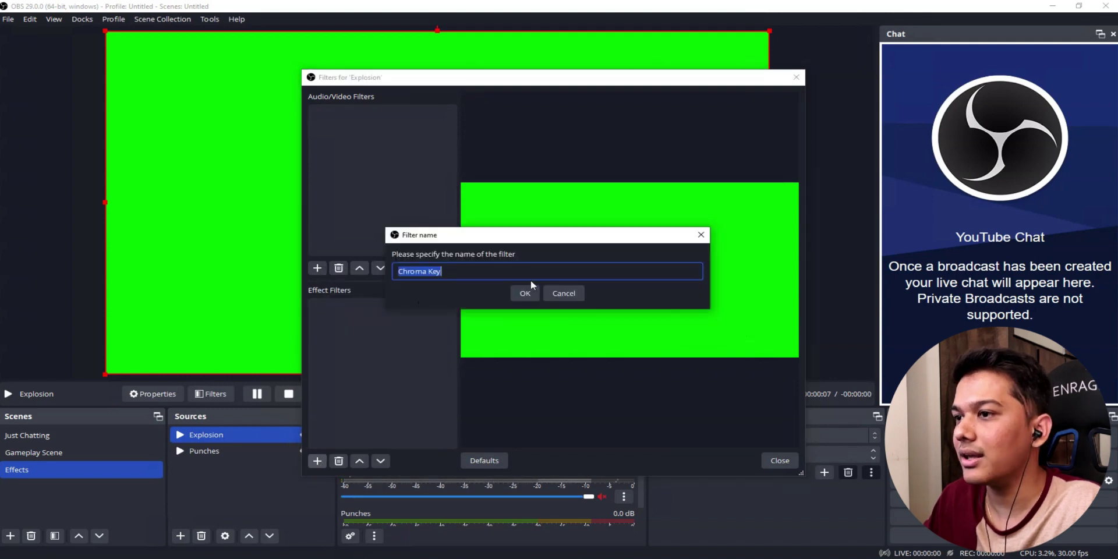
pyautogui.click(525, 293)
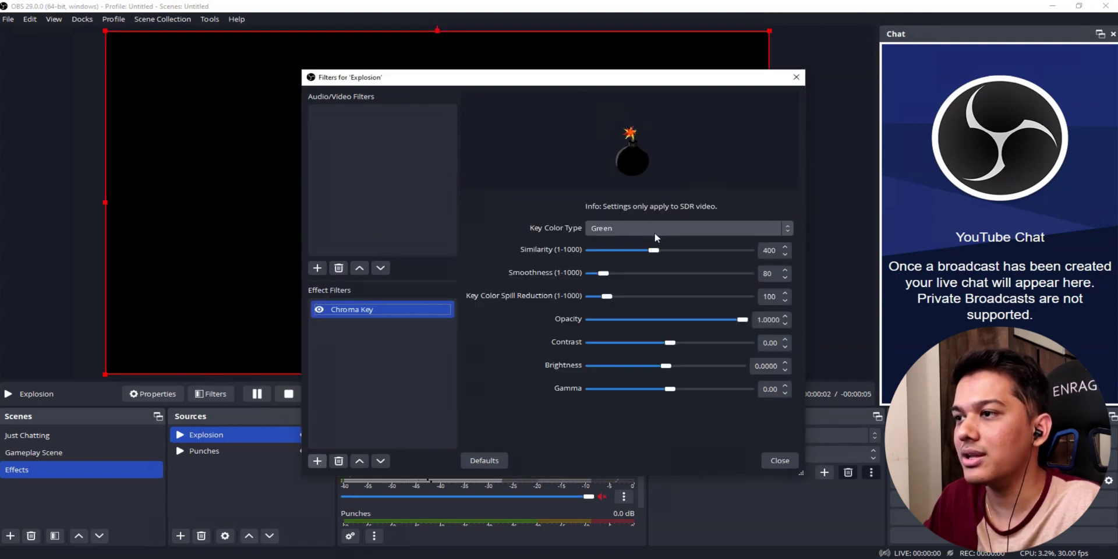
pyautogui.click(780, 463)
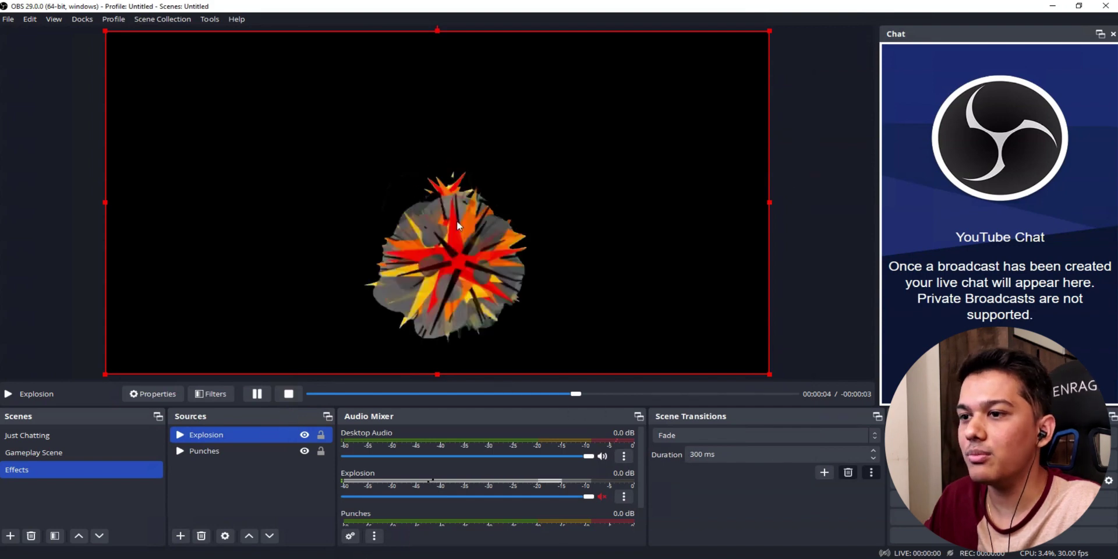
# Turn off Loop for the Explosion source, unmute it in the audio mixer and clear the source selection.
pyautogui.doubleClick(277, 435)
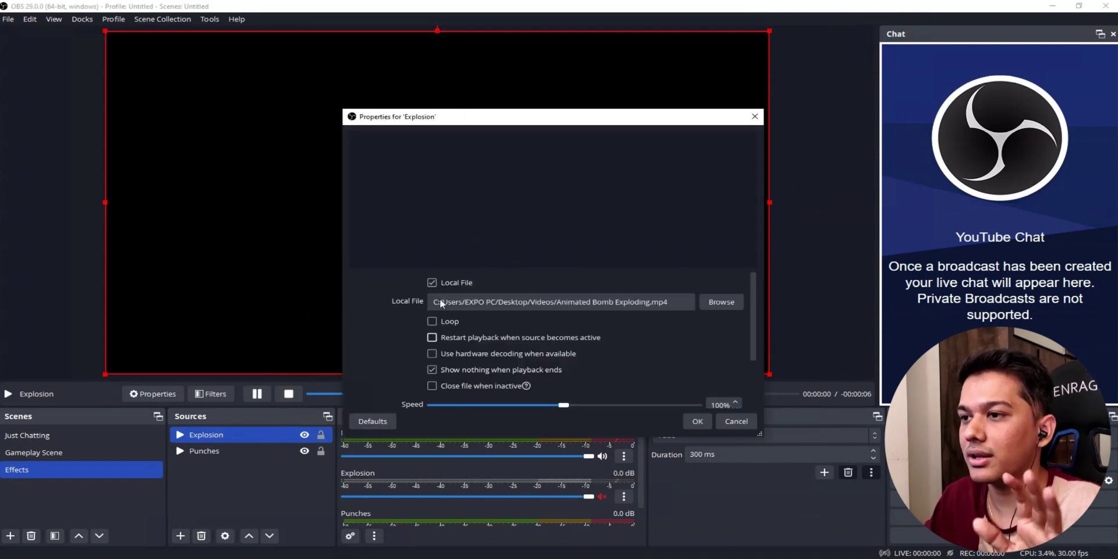
pyautogui.click(698, 420)
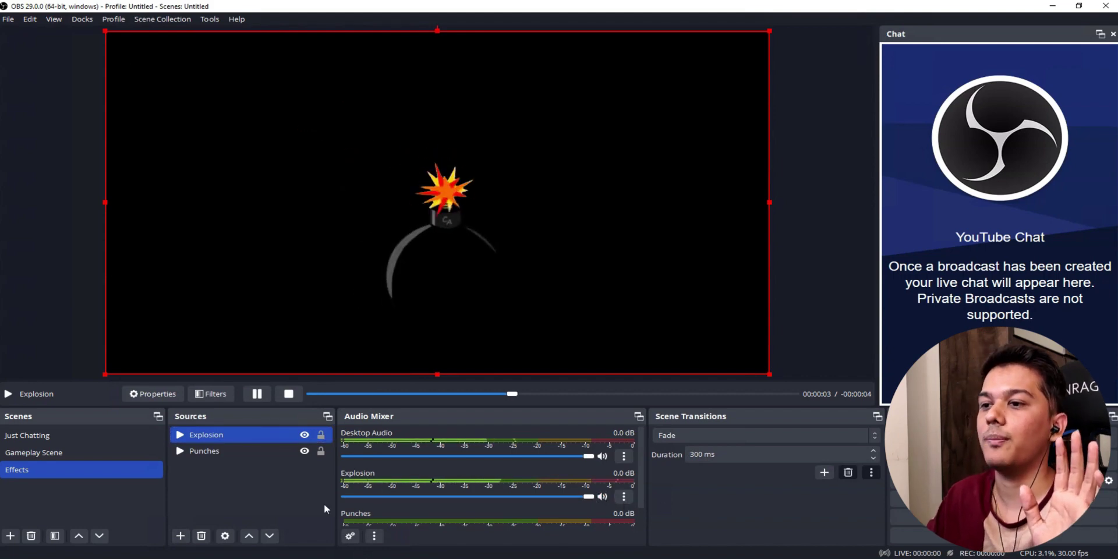
pyautogui.click(245, 478)
pyautogui.click(244, 451)
pyautogui.click(249, 463)
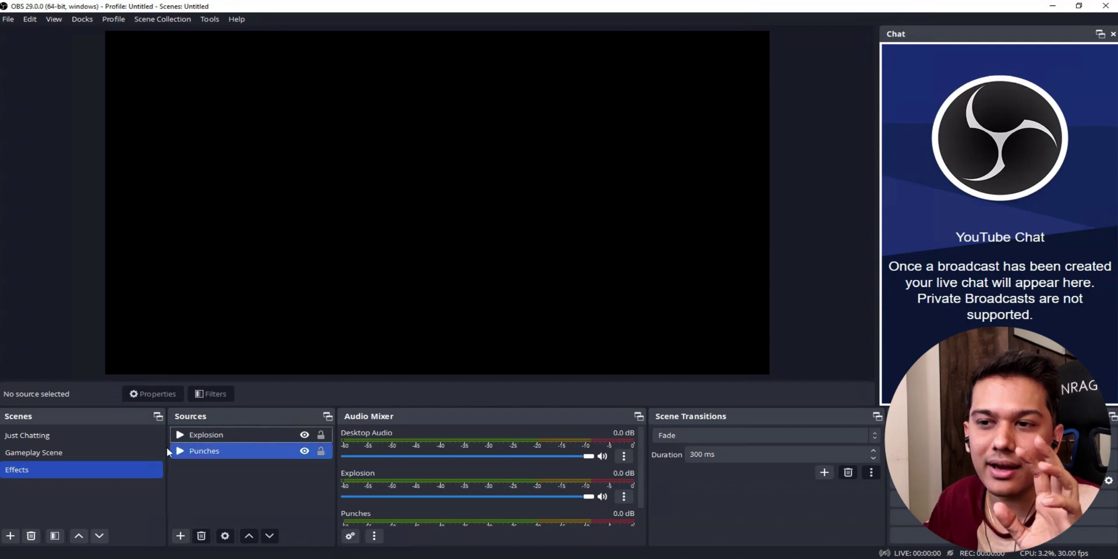
# Add the existing Effects scene as a source in the Just Chatting scene.
pyautogui.click(111, 436)
pyautogui.click(214, 451)
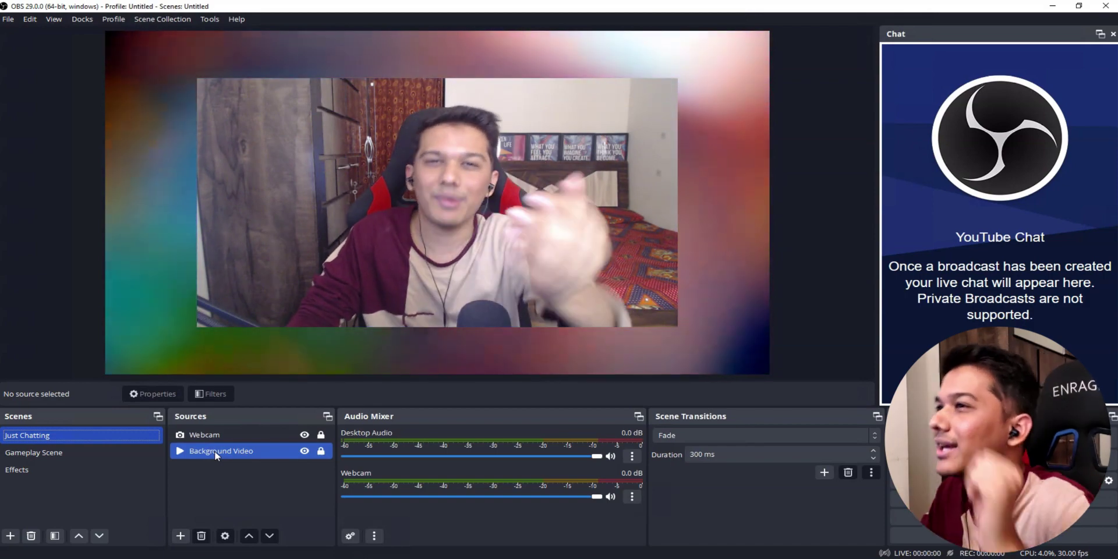
pyautogui.click(46, 455)
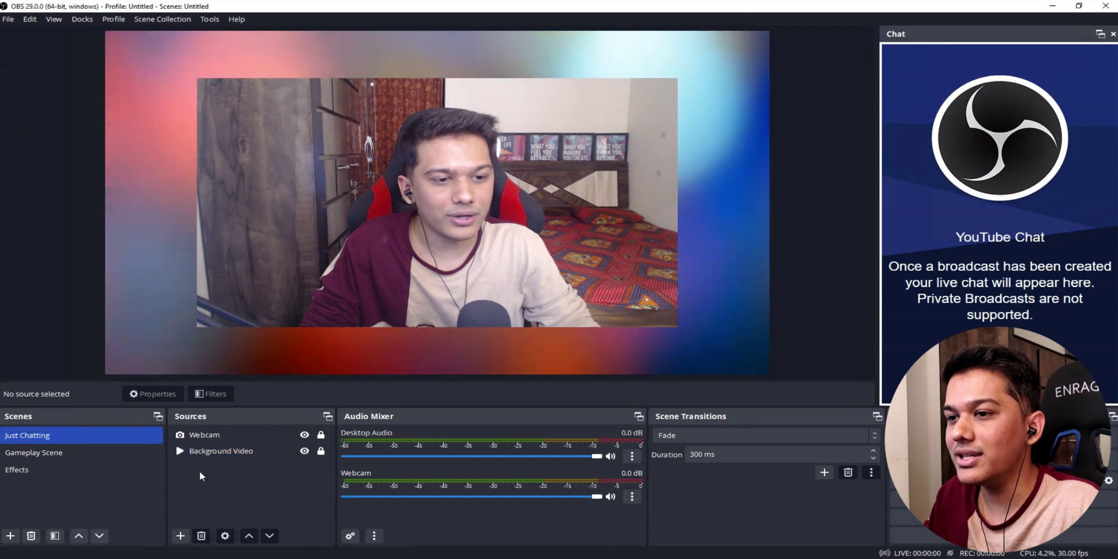
pyautogui.click(180, 542)
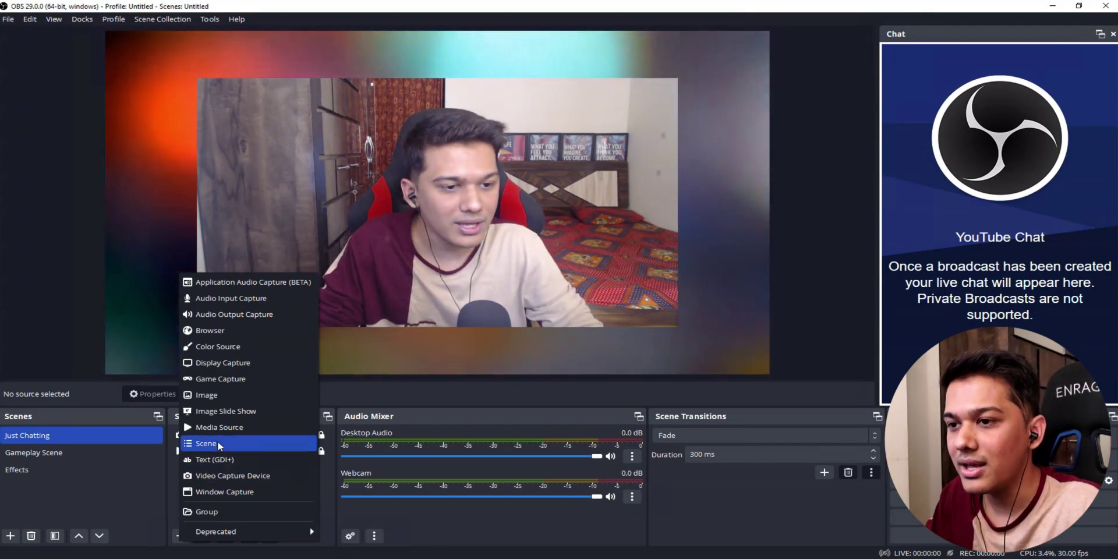
pyautogui.click(219, 445)
pyautogui.click(461, 246)
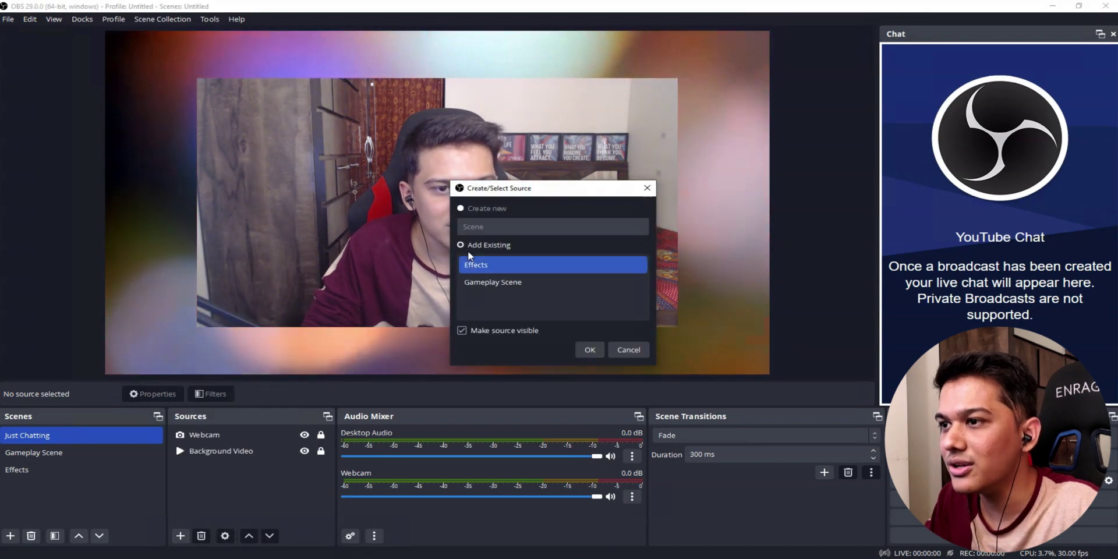
pyautogui.click(486, 267)
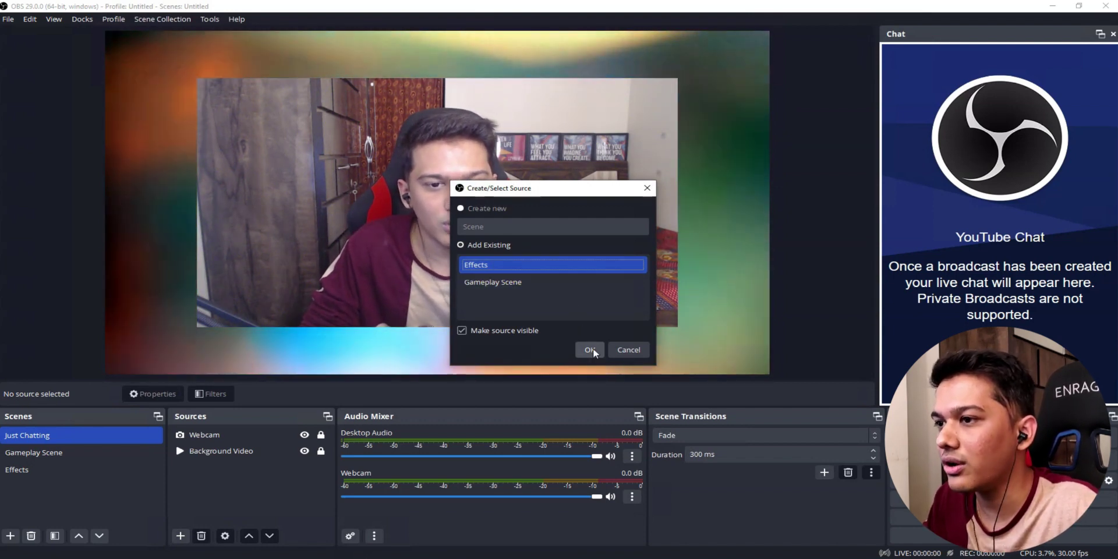
pyautogui.click(592, 349)
# Resize the Effects source to match the webcam frame, leaving margins of about 263 px at the sides and 148 px above and below.
pyautogui.moveTo(770, 374); pyautogui.dragTo(584, 327)
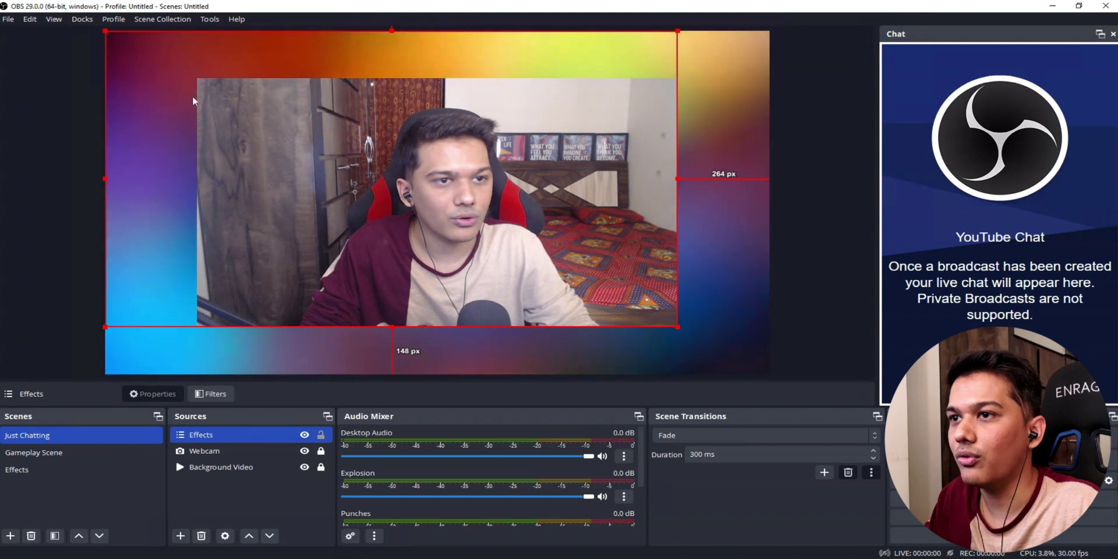
pyautogui.moveTo(108, 35); pyautogui.dragTo(195, 77)
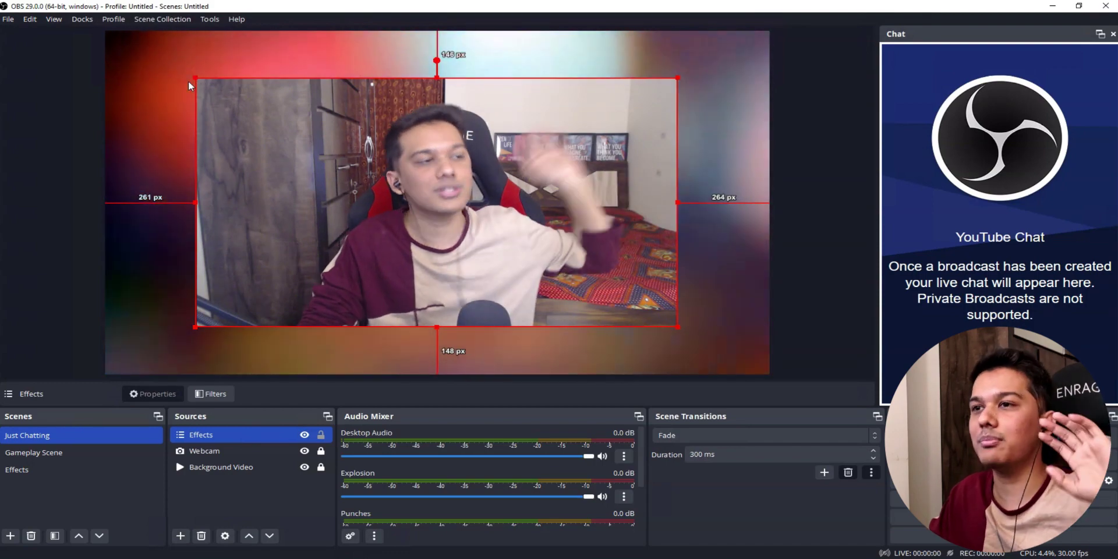
pyautogui.moveTo(197, 81)
pyautogui.mouseDown()
pyautogui.moveTo(139, 38)
pyautogui.moveTo(197, 80)
pyautogui.mouseUp()
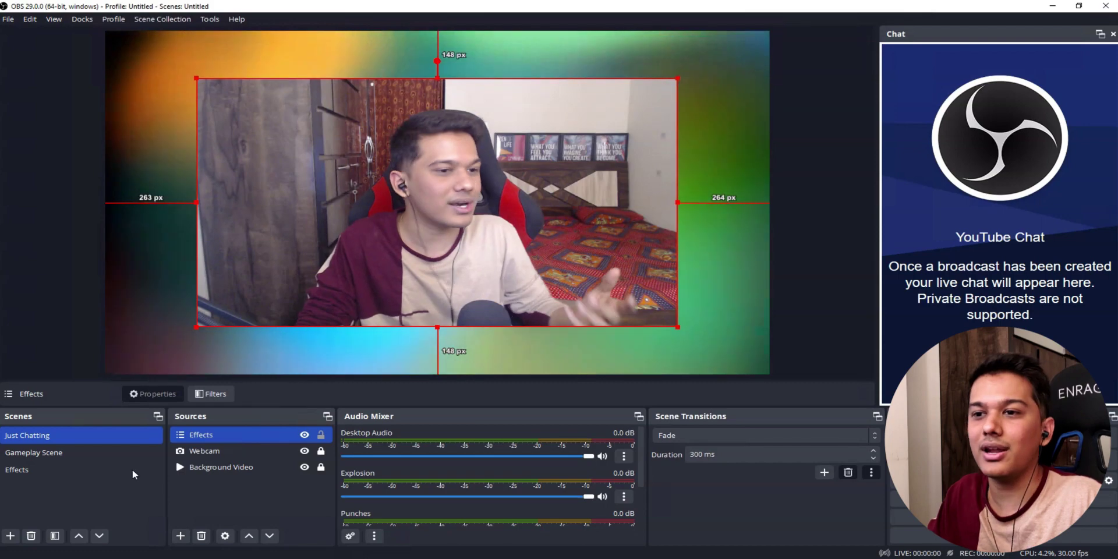
# Replay the Explosion clip by toggling Loop, preview it in Just Chatting, and adjust the Effects source's lower-right corner to the webcam frame.
pyautogui.click(63, 470)
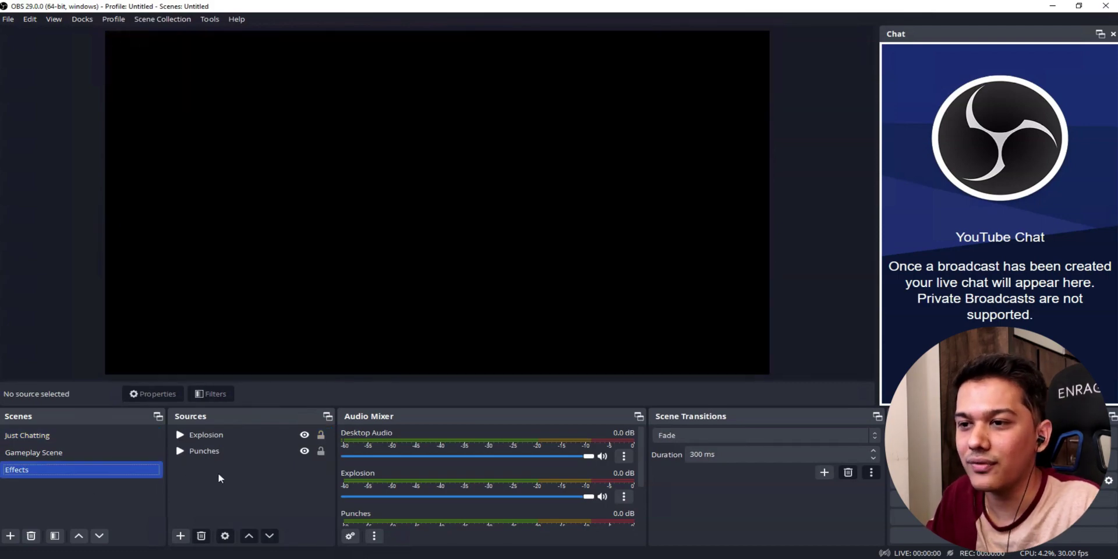
pyautogui.click(254, 437)
pyautogui.doubleClick(254, 437)
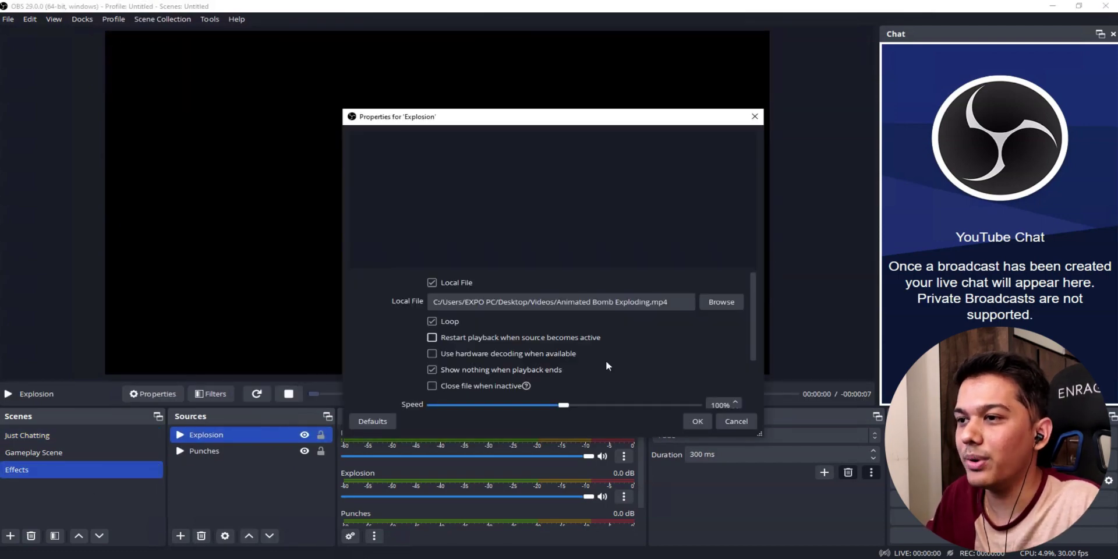
pyautogui.click(693, 422)
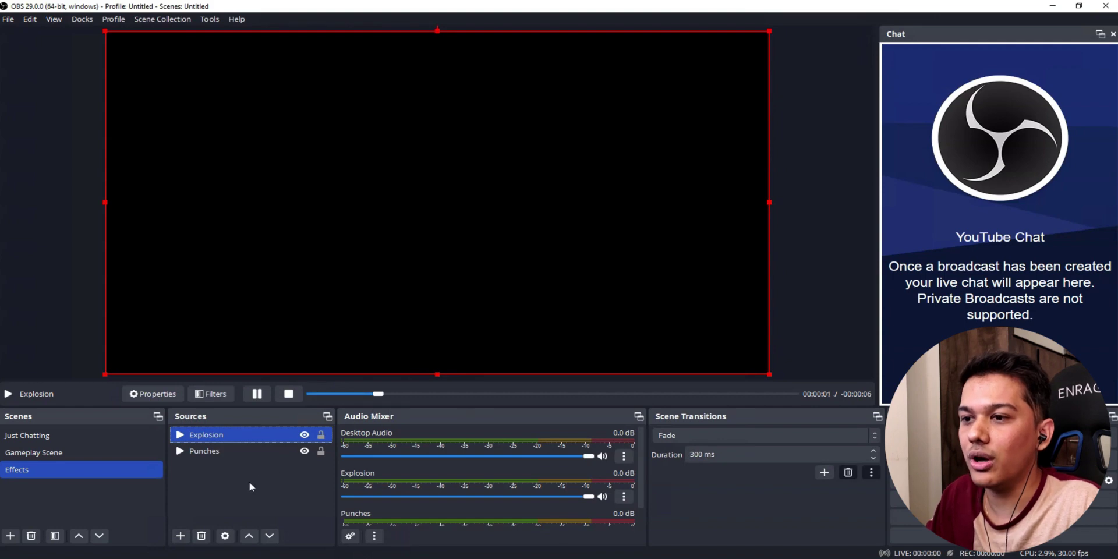
pyautogui.click(250, 487)
pyautogui.click(71, 436)
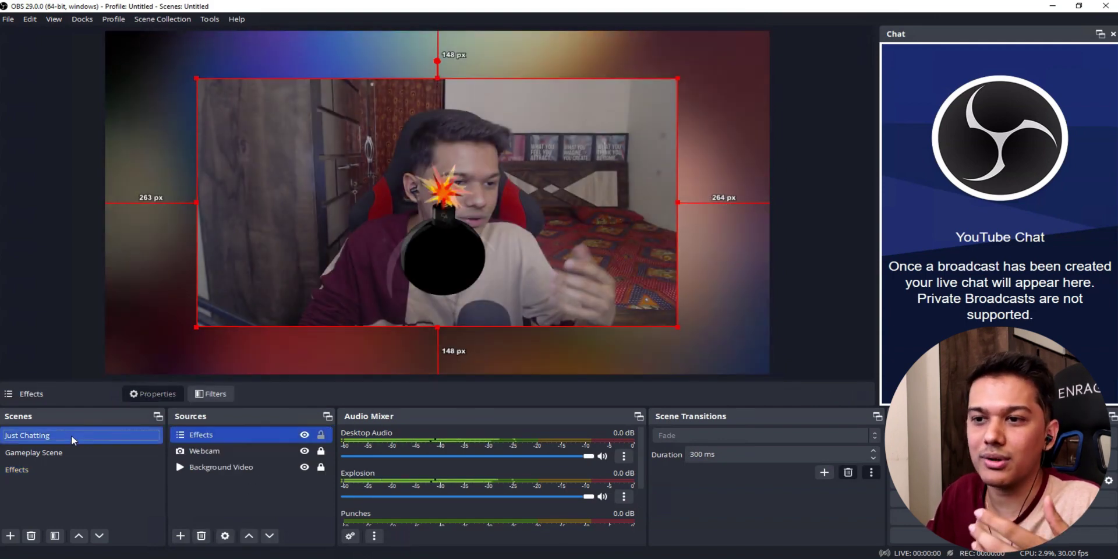
pyautogui.moveTo(683, 324)
pyautogui.mouseDown()
pyautogui.moveTo(713, 349)
pyautogui.moveTo(679, 328)
pyautogui.mouseUp()
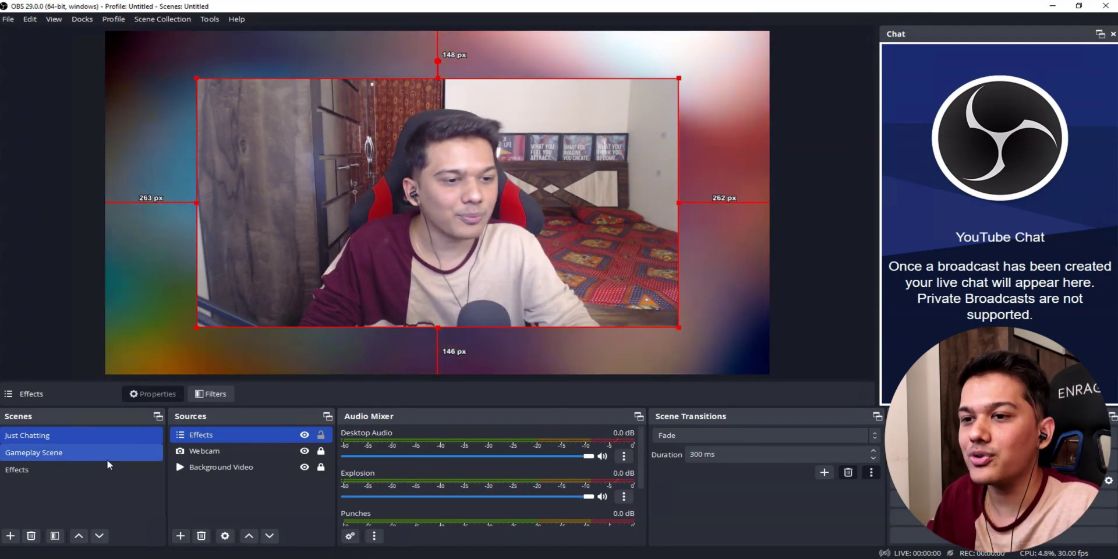
# Restart the Explosion clip from its properties in the Effects scene and watch it over the webcam in Just Chatting.
pyautogui.click(63, 460)
pyautogui.click(64, 470)
pyautogui.doubleClick(222, 438)
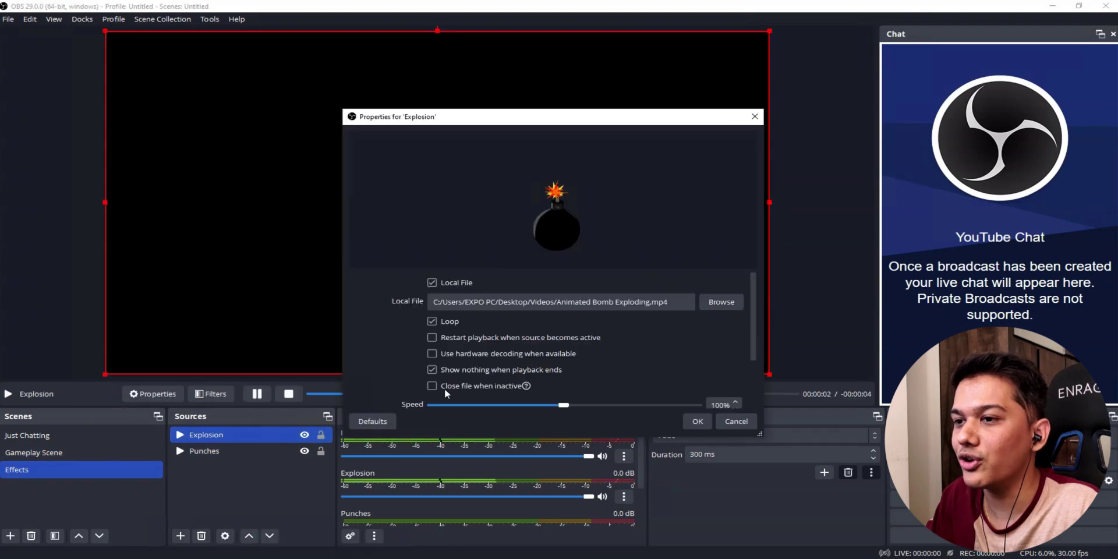
pyautogui.click(697, 421)
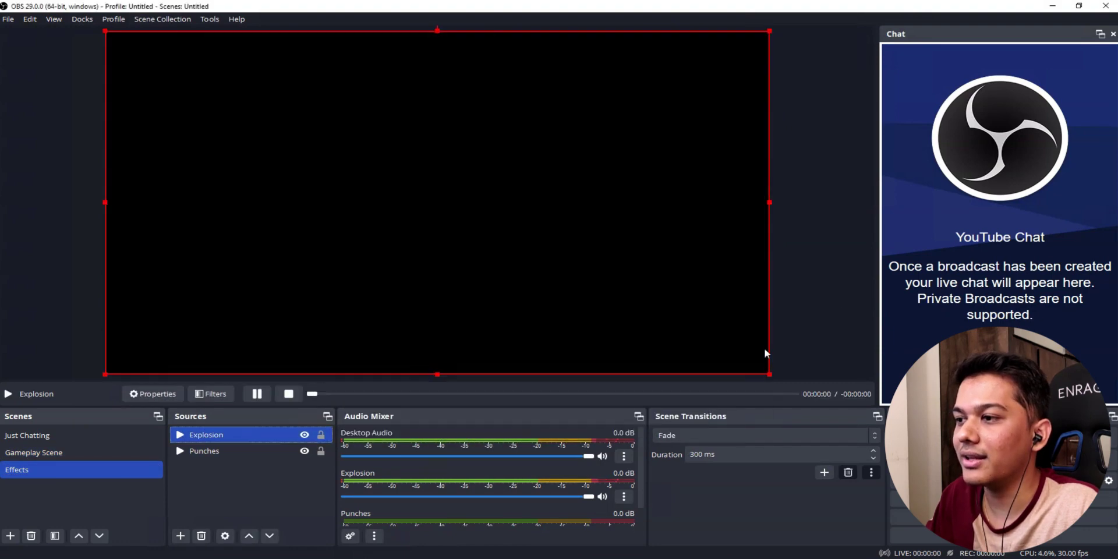
pyautogui.click(103, 435)
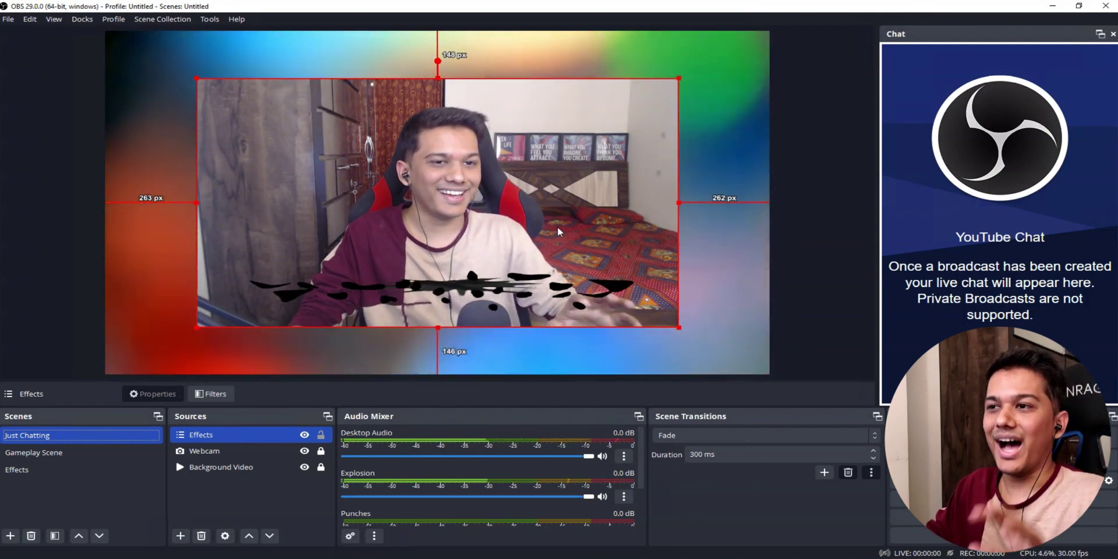
# Add the existing Effects scene as a source in the Gameplay Scene.
pyautogui.click(92, 454)
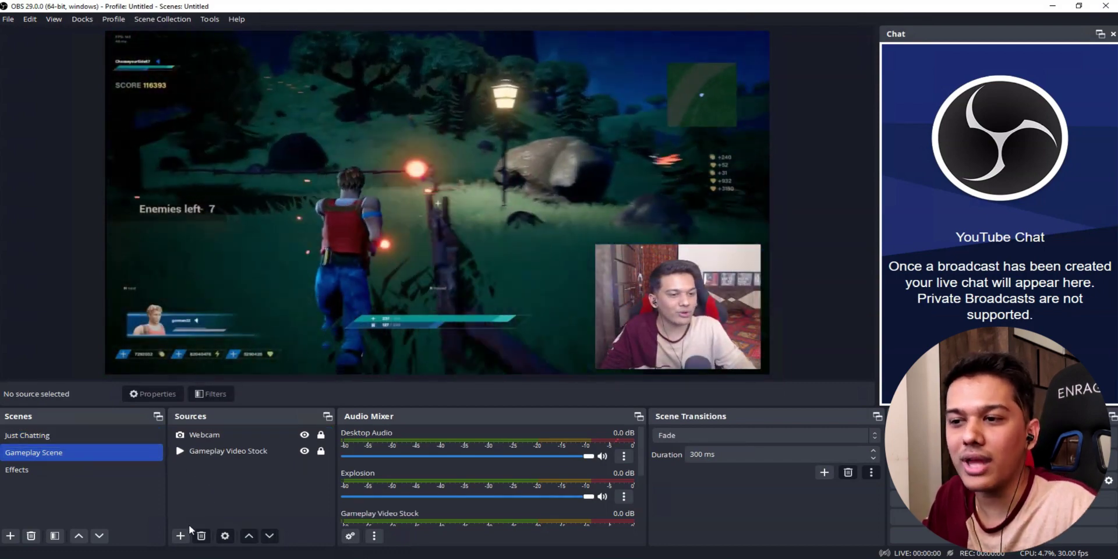
pyautogui.click(181, 535)
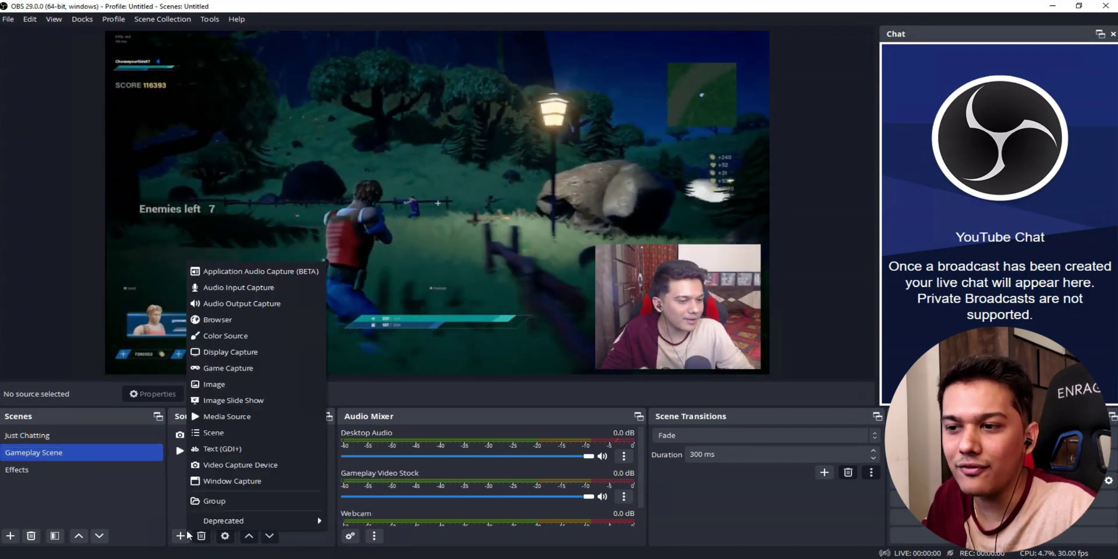
pyautogui.click(213, 433)
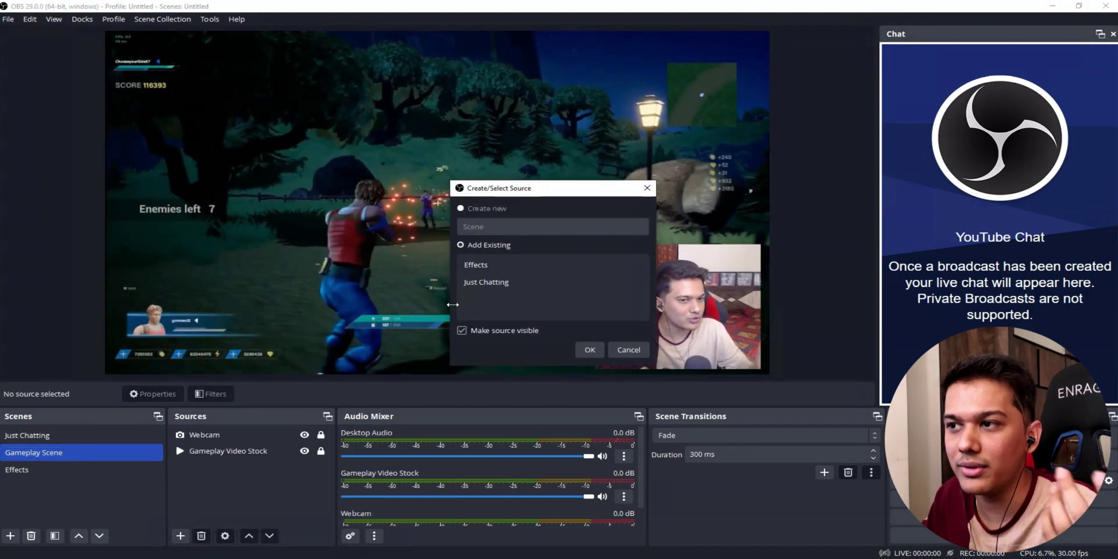
pyautogui.click(589, 350)
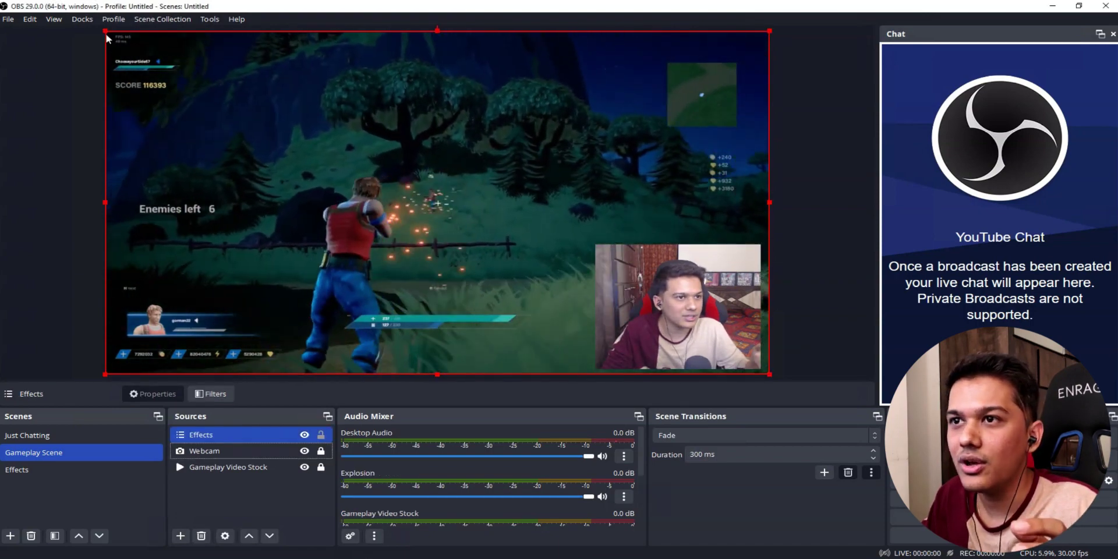
# Fit the Effects source to the Gameplay Scene's webcam, about 1416 px from the left edge, 668 px from the top, 23 px from the right and 13 px from the bottom.
pyautogui.moveTo(103, 27); pyautogui.dragTo(517, 243)
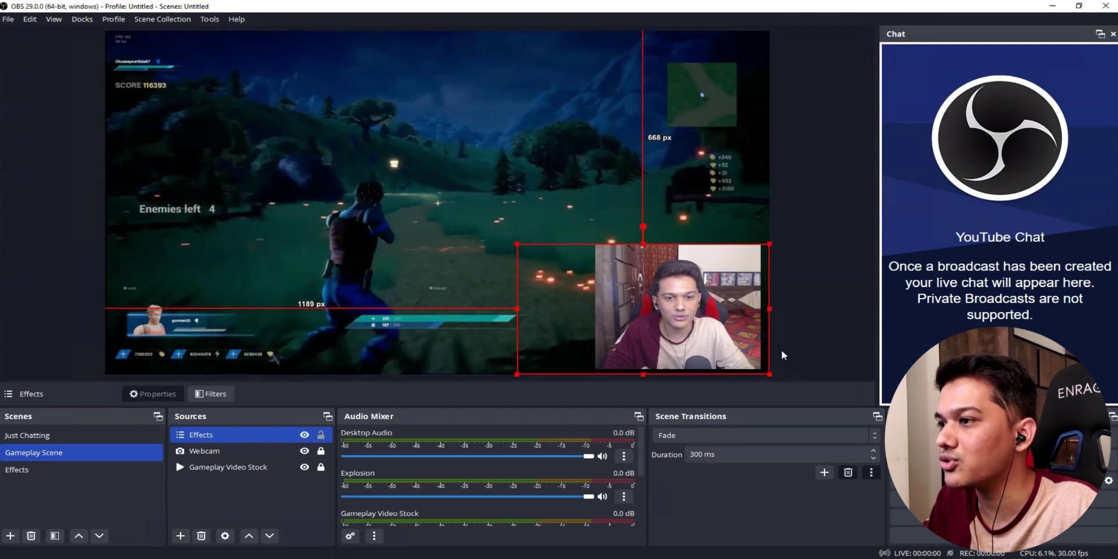
pyautogui.moveTo(767, 374); pyautogui.dragTo(761, 366)
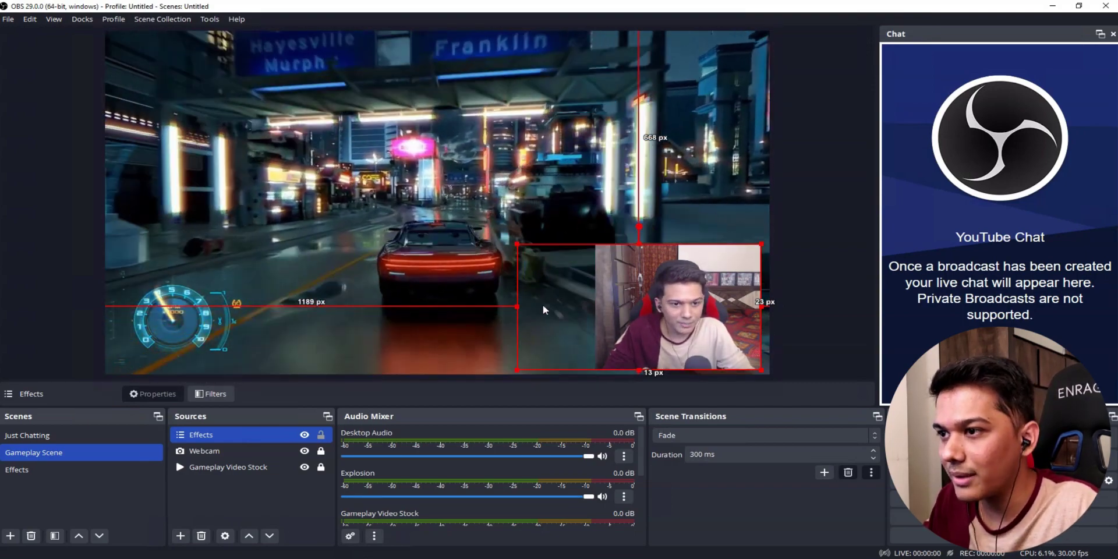
pyautogui.moveTo(514, 306); pyautogui.dragTo(594, 315)
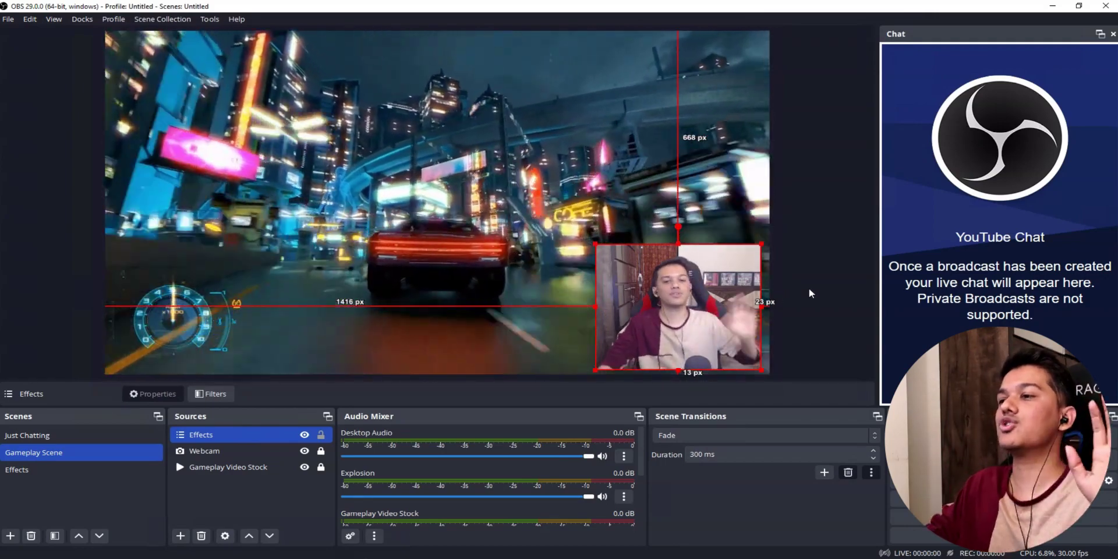
pyautogui.click(809, 288)
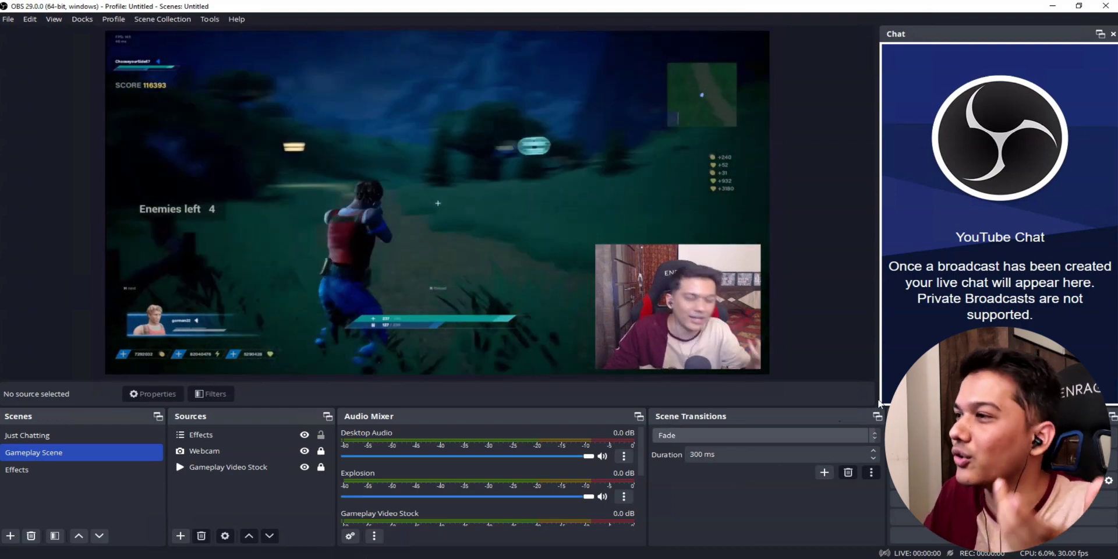
# Switch to Streamer.bot and duplicate the "v3 command - Redeem Something YT" action.
pyautogui.click(1053, 7)
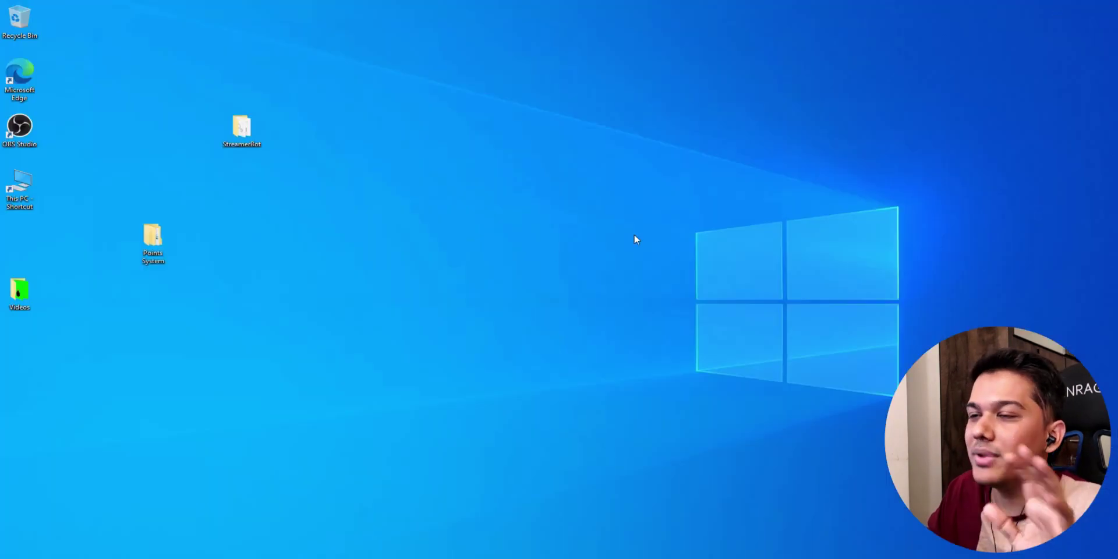
pyautogui.click(402, 547)
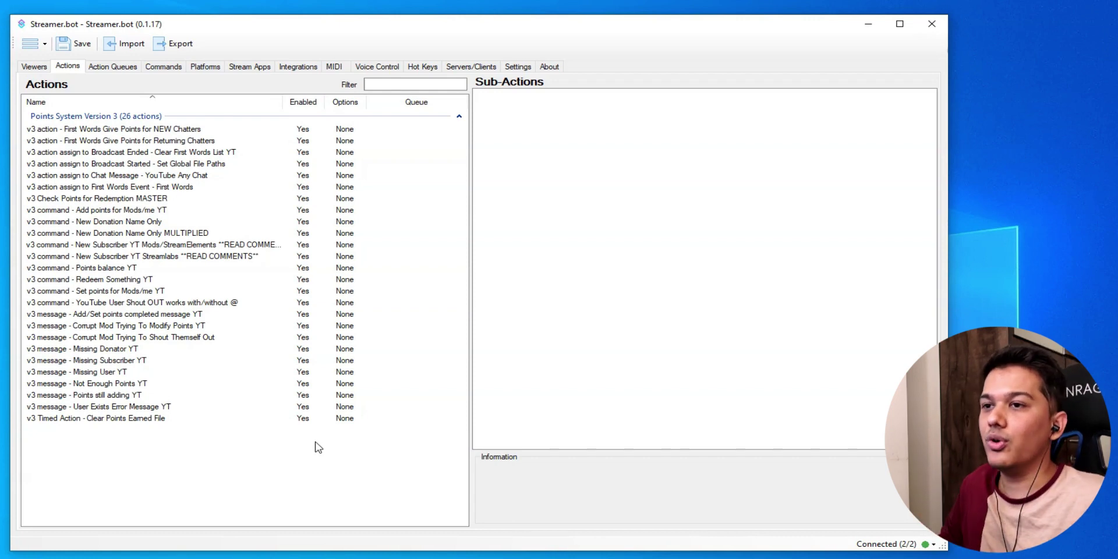
pyautogui.click(54, 280)
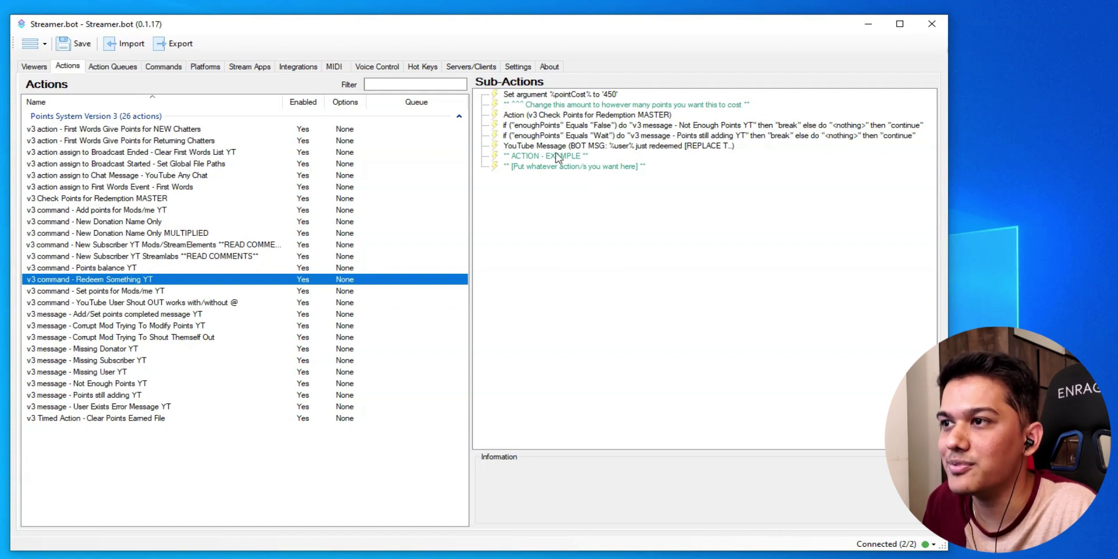
pyautogui.rightClick(164, 282)
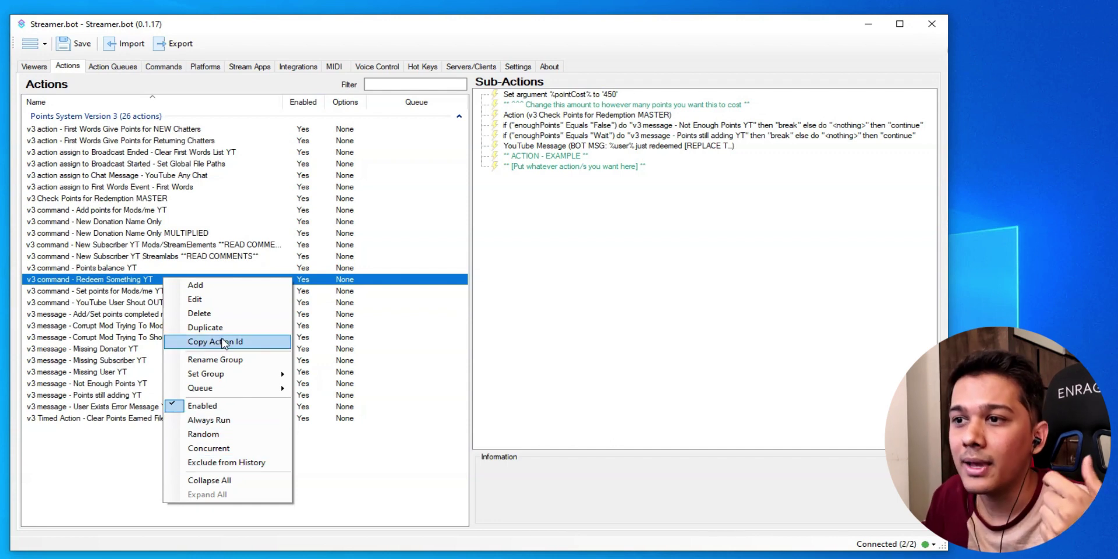
pyautogui.click(203, 328)
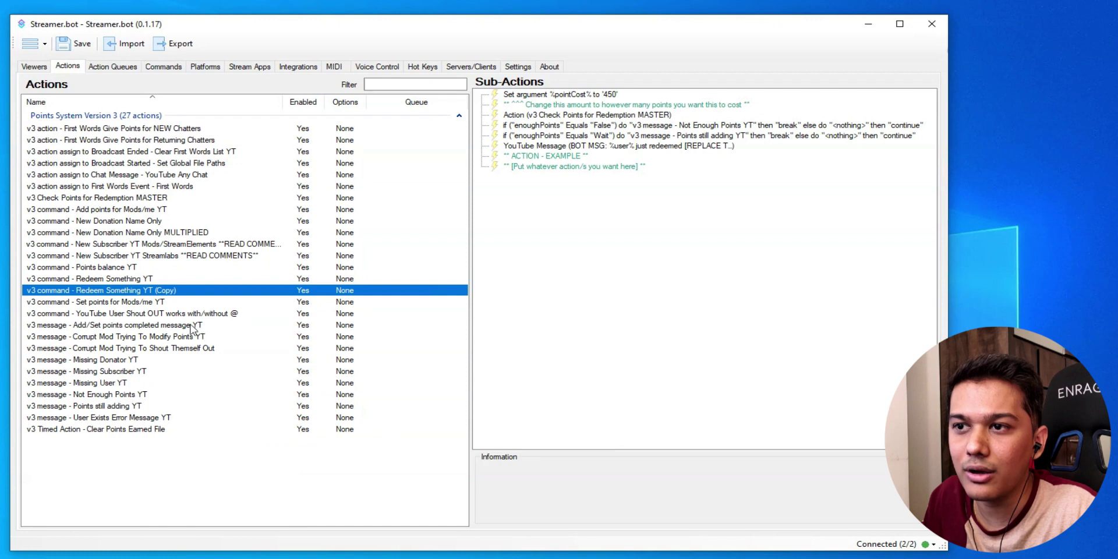
# Duplicate the "v3 command - Redeem Something YT (Copy)" action to get a third redemption action.
pyautogui.click(144, 283)
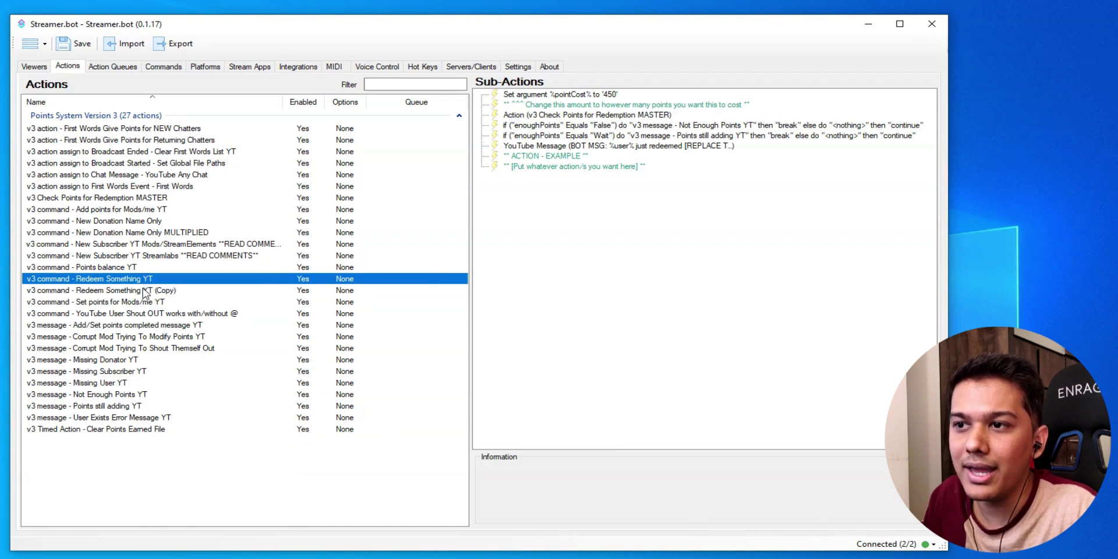
pyautogui.rightClick(144, 289)
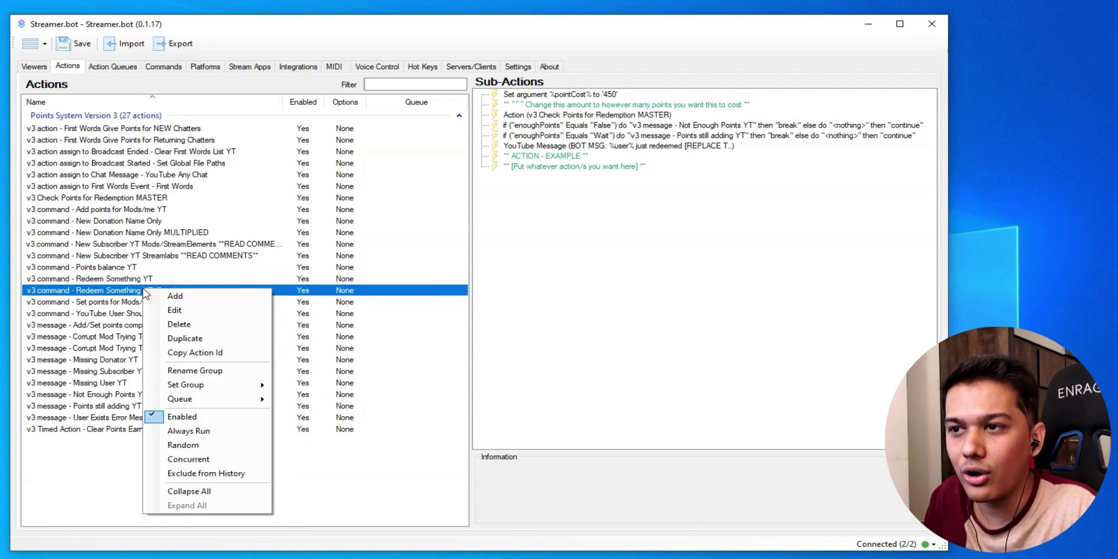
pyautogui.click(185, 339)
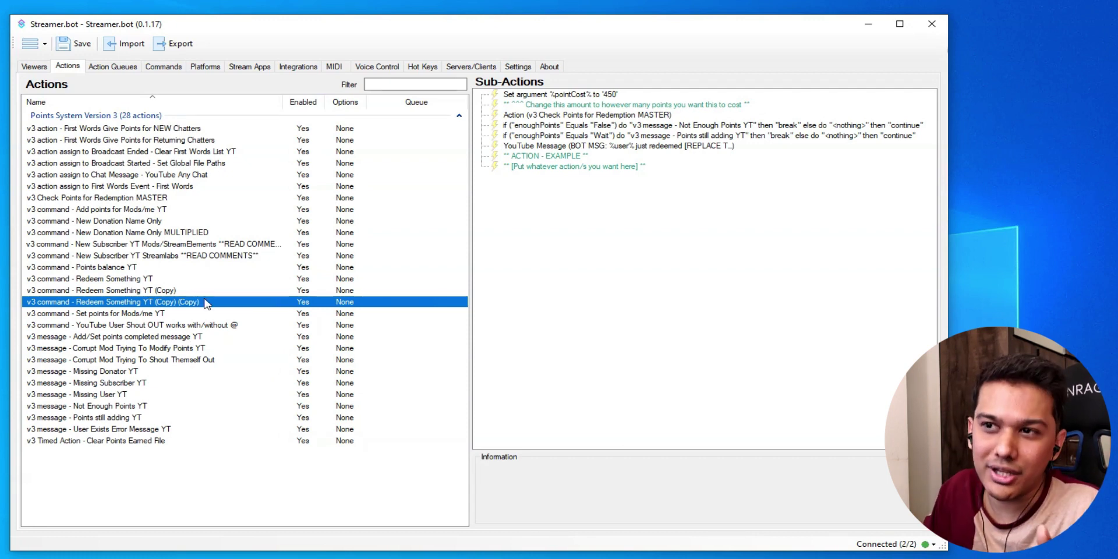
pyautogui.click(139, 280)
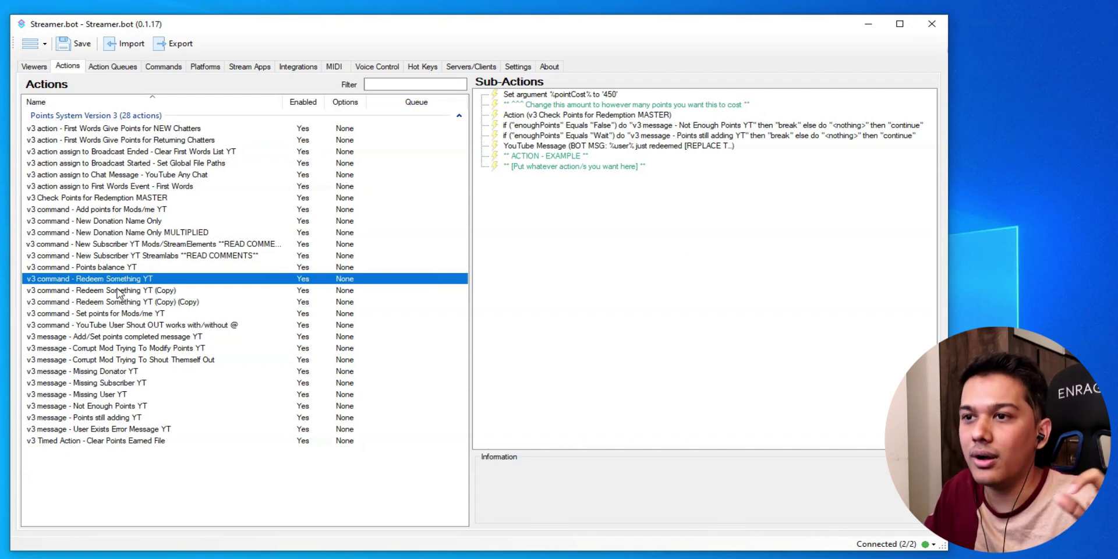
pyautogui.click(114, 292)
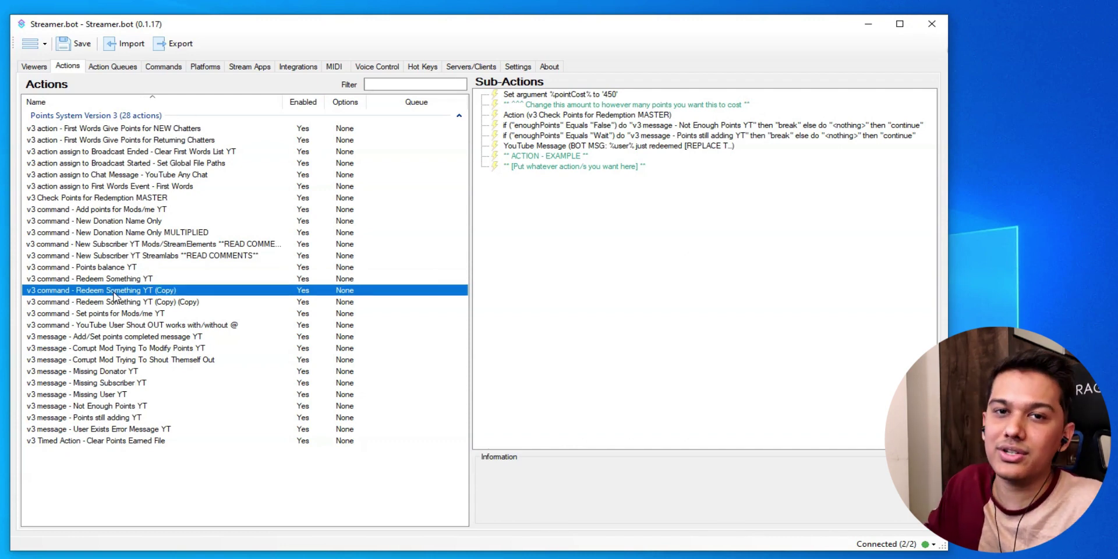
pyautogui.click(120, 302)
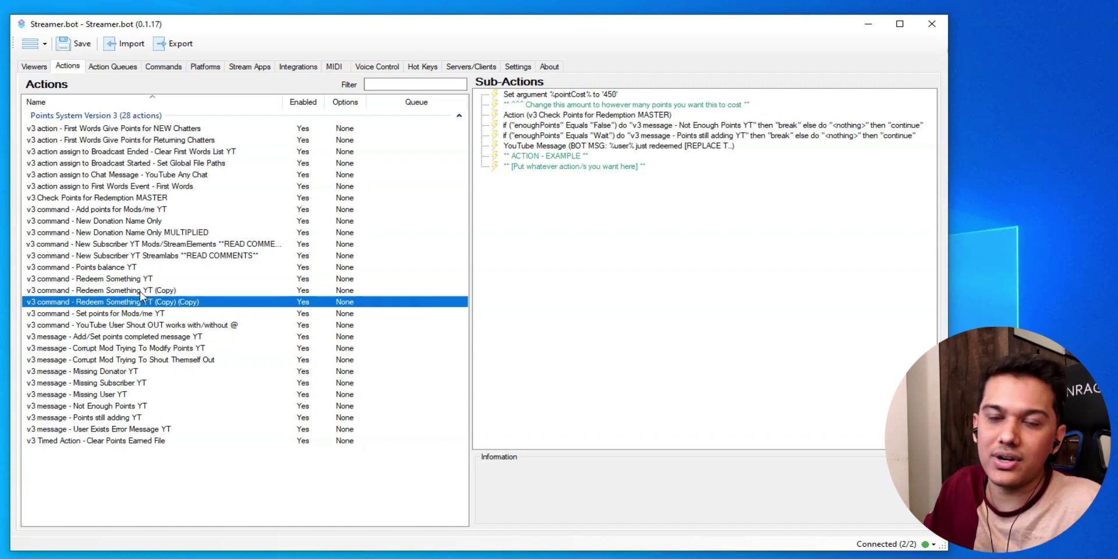
pyautogui.click(142, 292)
# Start an OBS Set Media State sub-action in the original Redeem Something YT action, targeting the Punches source in the Effects scene.
pyautogui.click(141, 280)
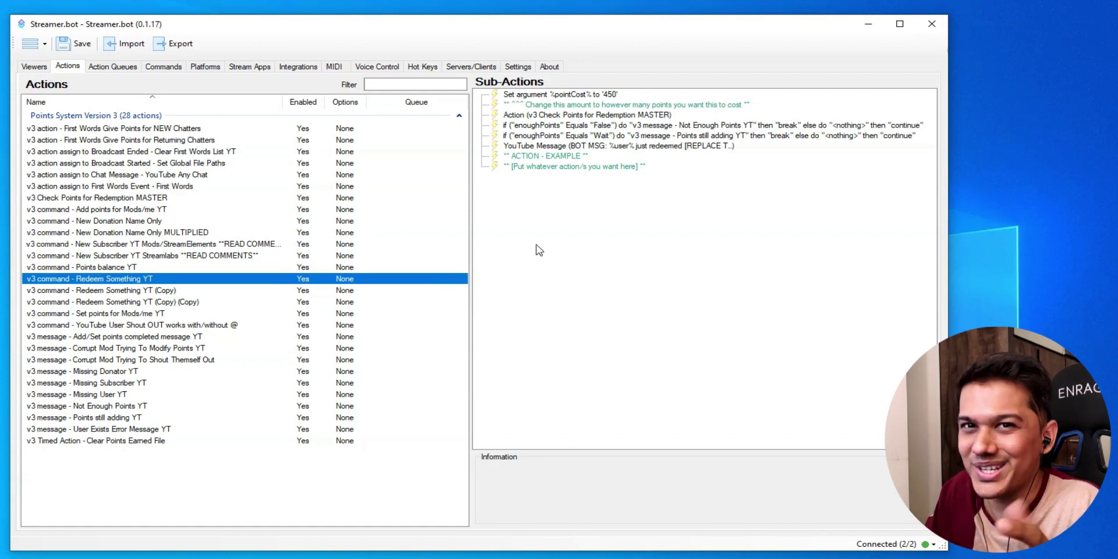
pyautogui.rightClick(539, 210)
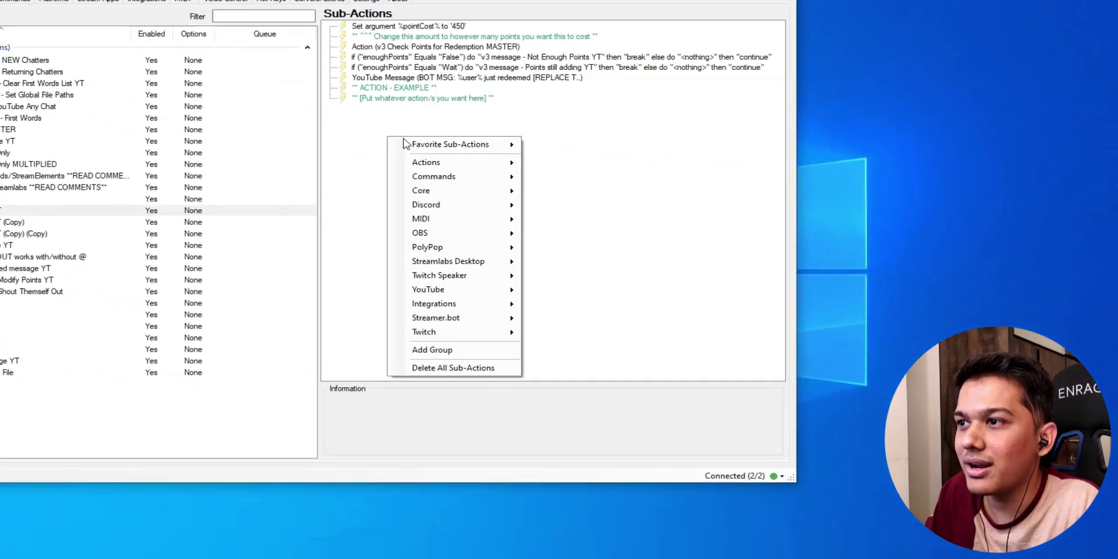
pyautogui.moveTo(535, 262)
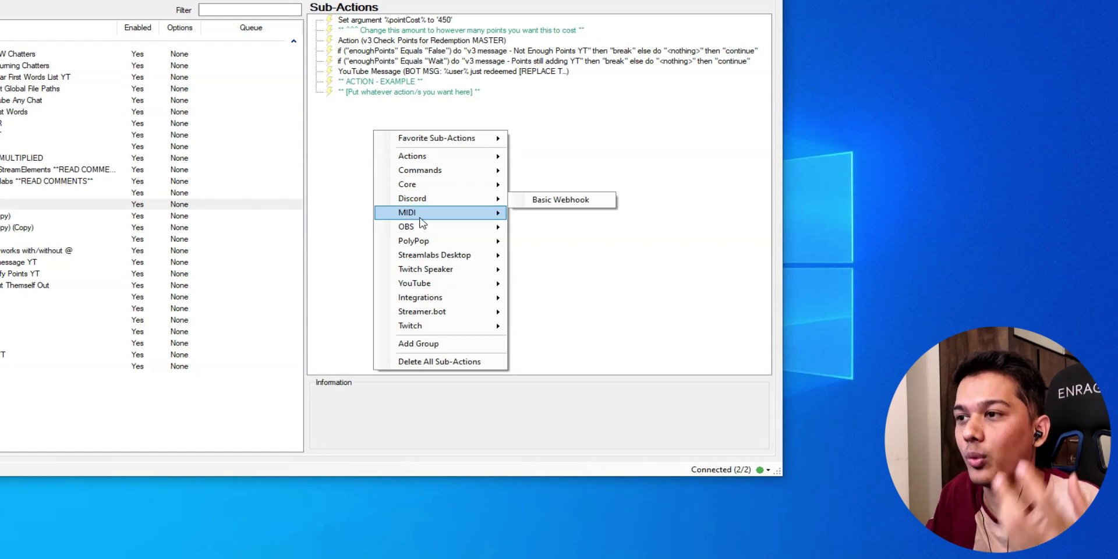
pyautogui.moveTo(424, 227)
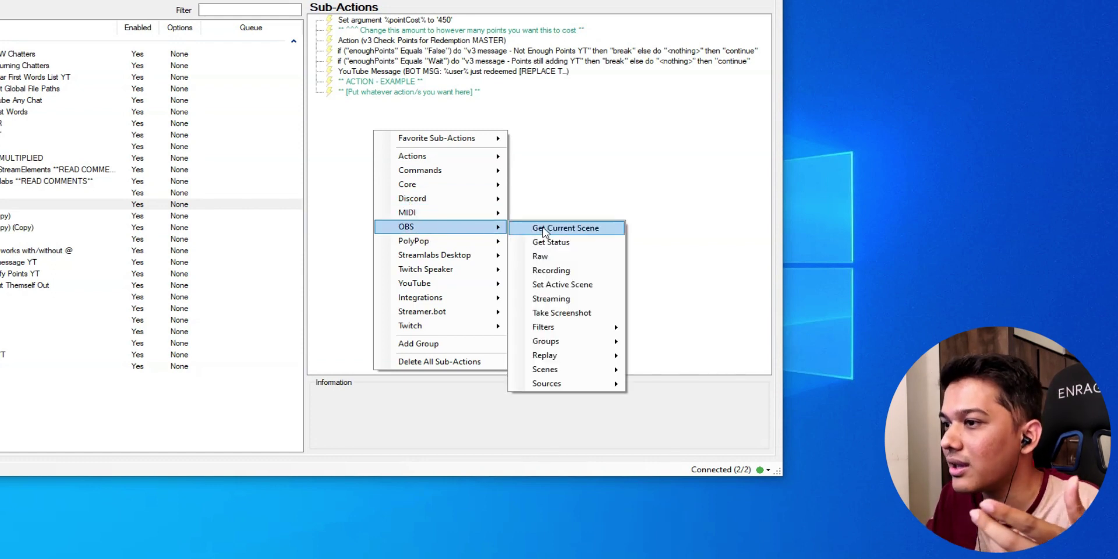
pyautogui.moveTo(570, 373)
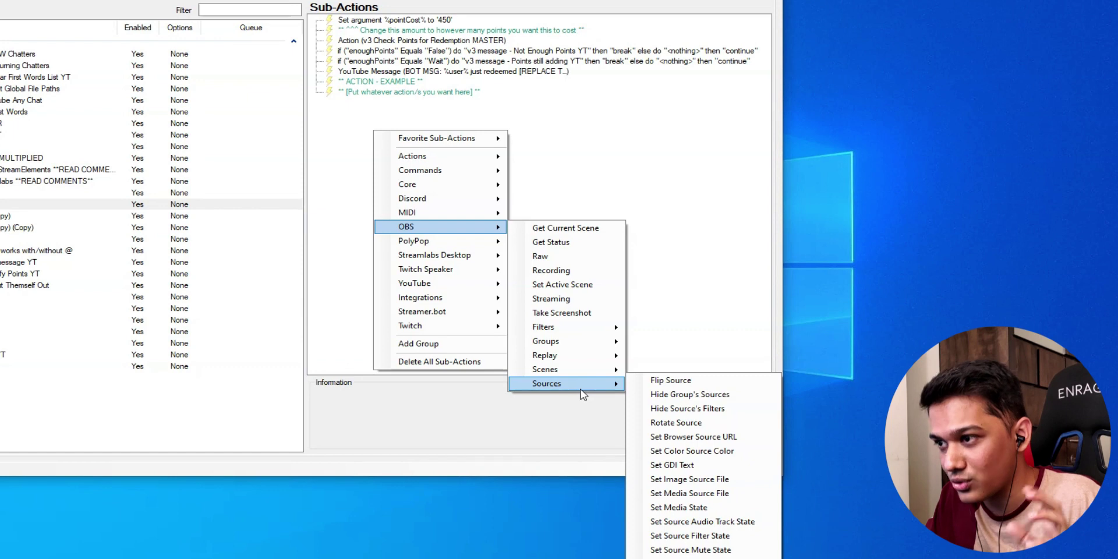
pyautogui.click(676, 510)
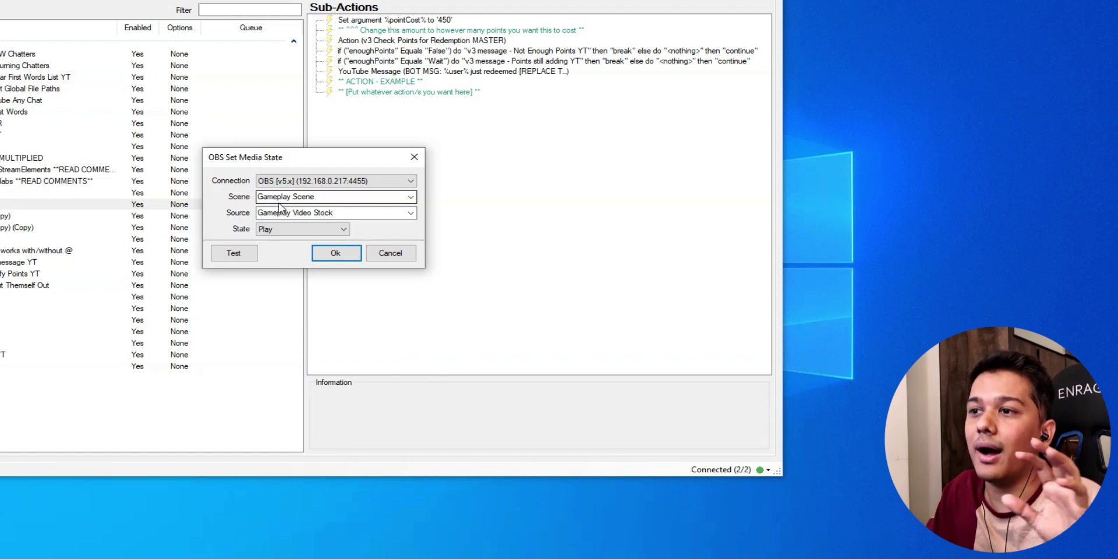
pyautogui.click(411, 197)
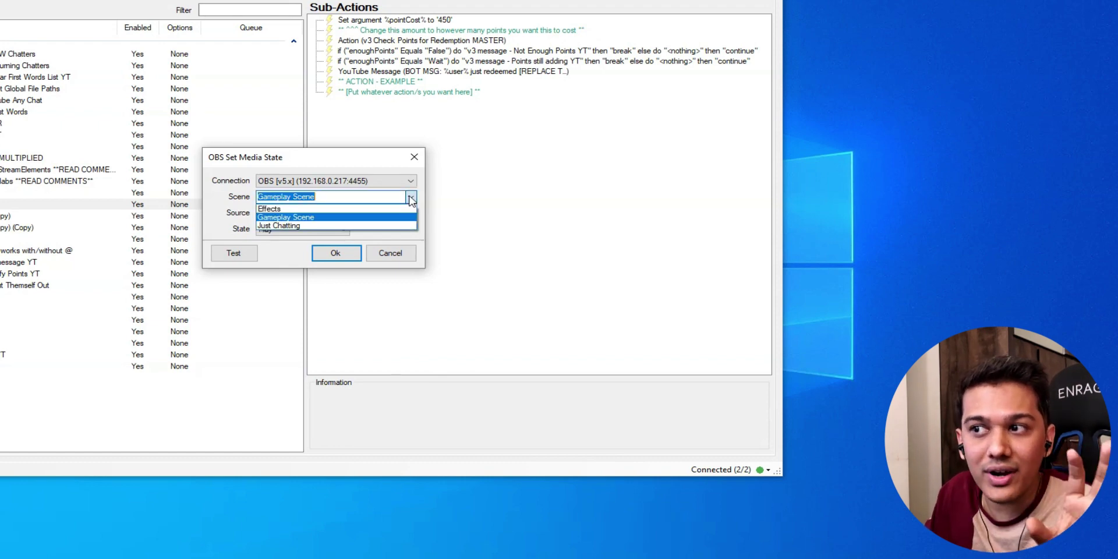
pyautogui.click(270, 209)
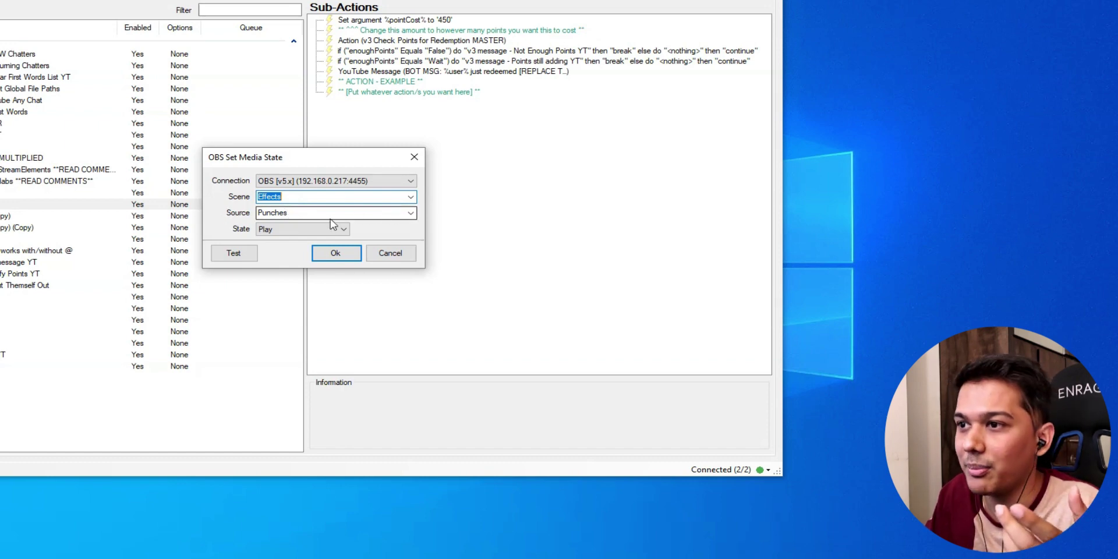
pyautogui.click(411, 213)
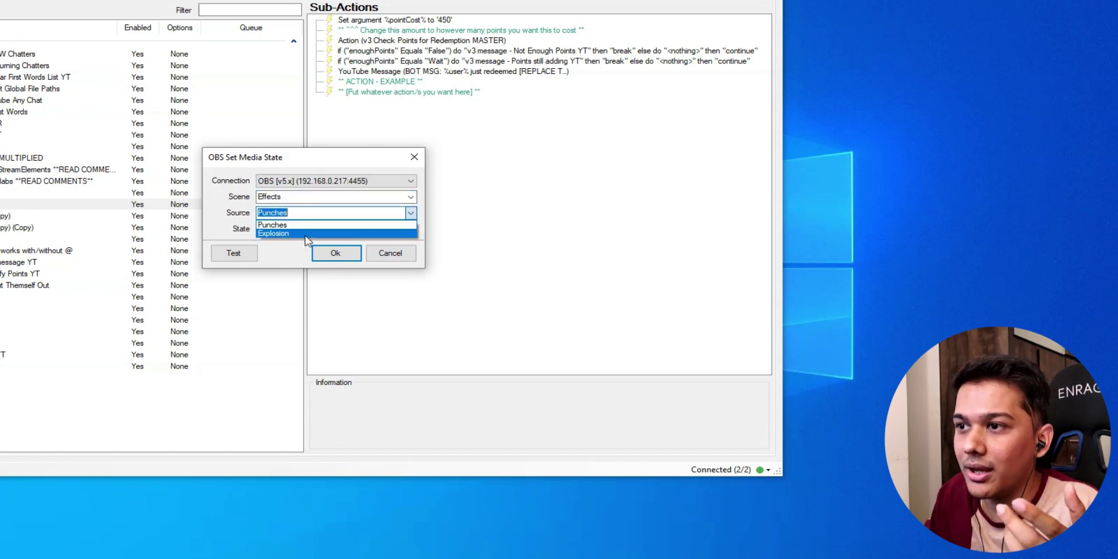
pyautogui.click(278, 226)
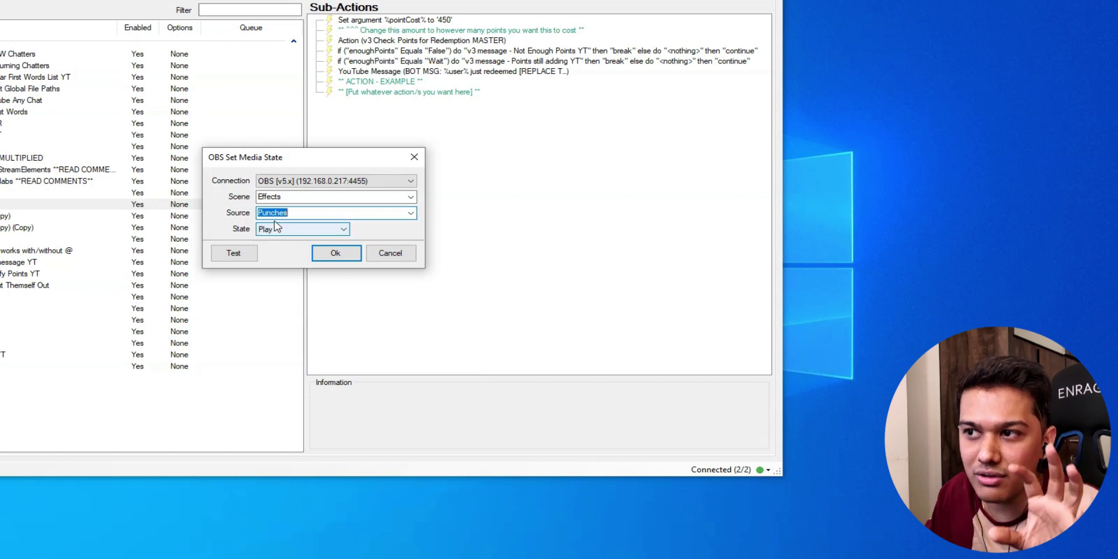
pyautogui.click(293, 214)
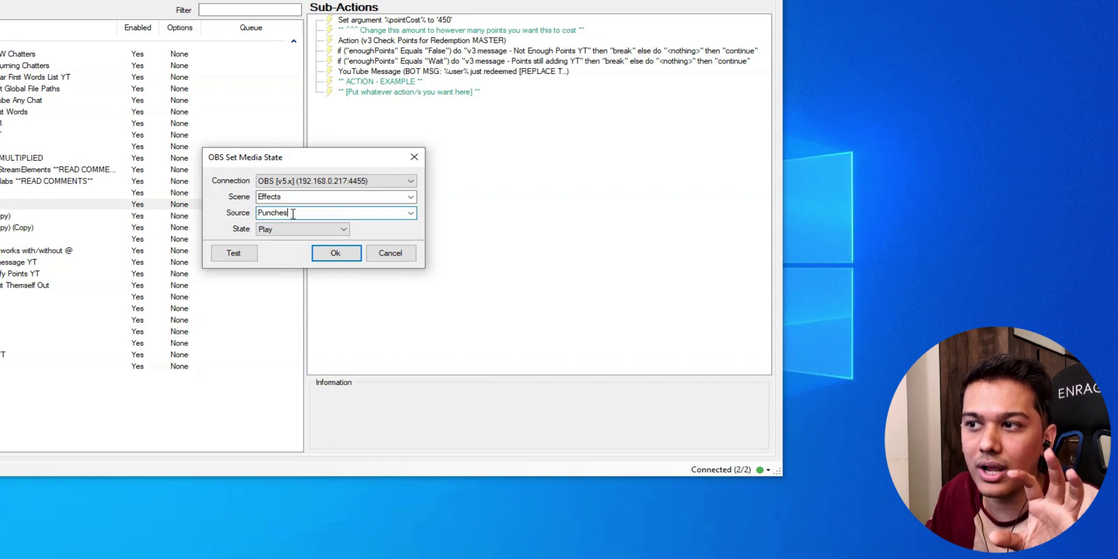
# Set the Punches media state to Restart and add the sub-action.
pyautogui.click(322, 229)
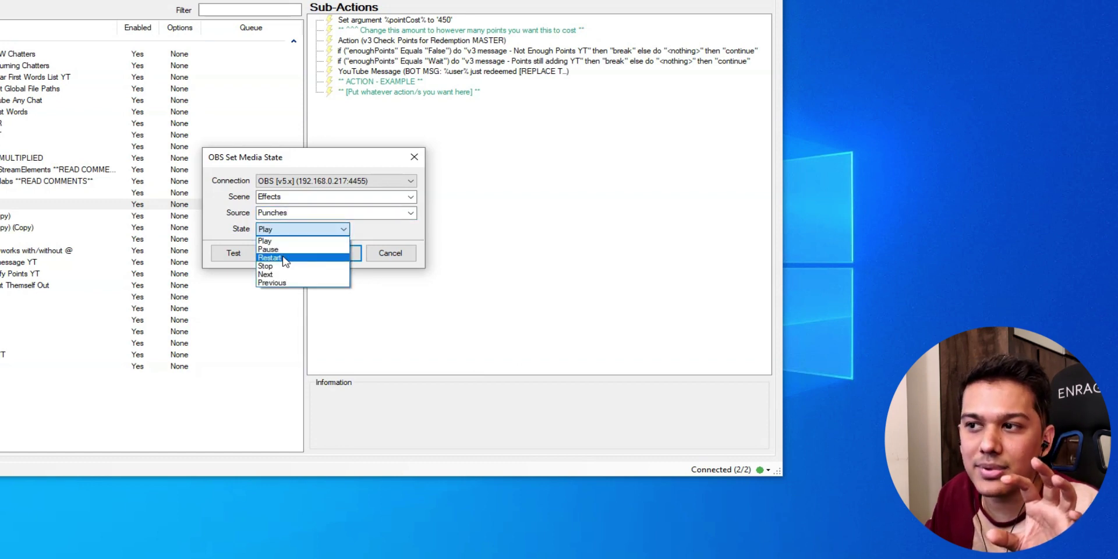
pyautogui.click(285, 258)
pyautogui.click(279, 229)
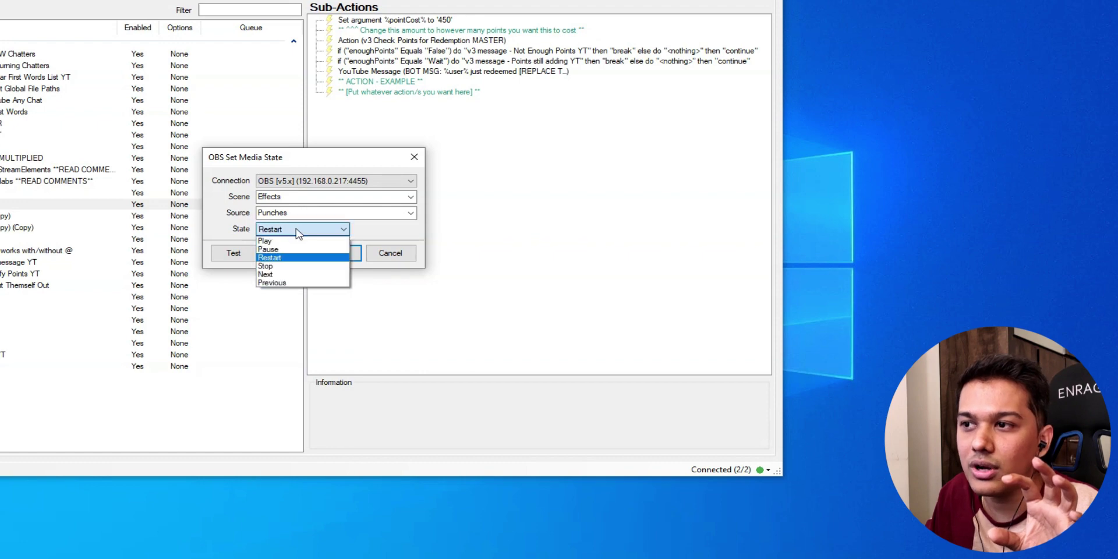
pyautogui.click(274, 258)
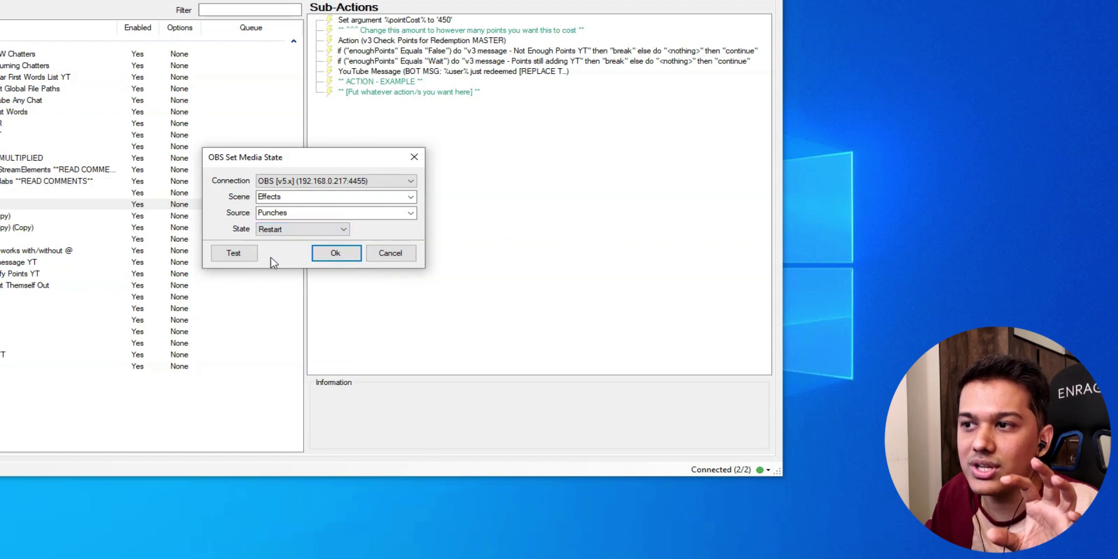
pyautogui.click(336, 253)
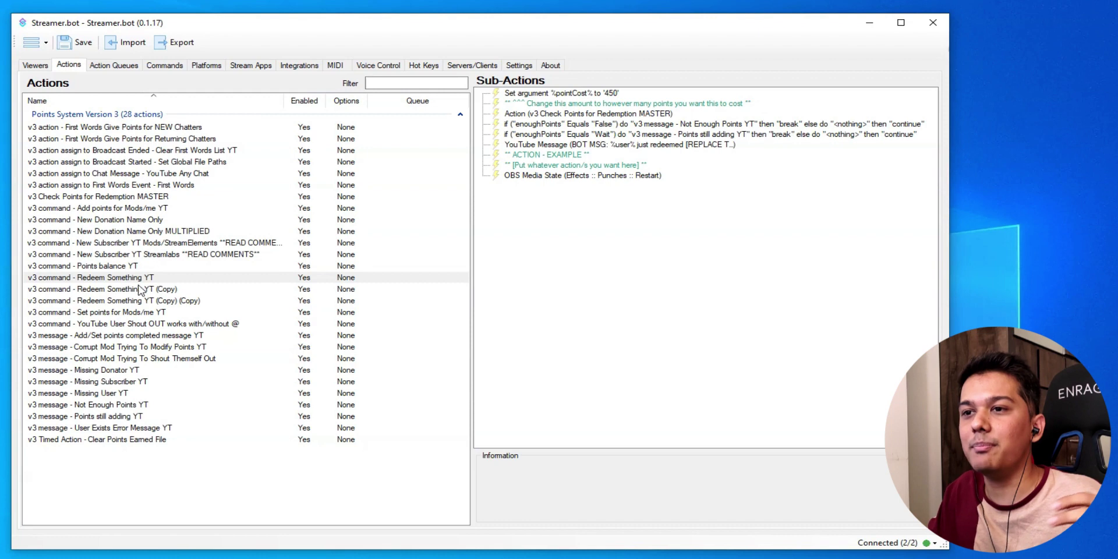
# Start an OBS Set Media State sub-action in Redeem Something YT (Copy), targeting the Explosion source in the Effects scene.
pyautogui.click(122, 279)
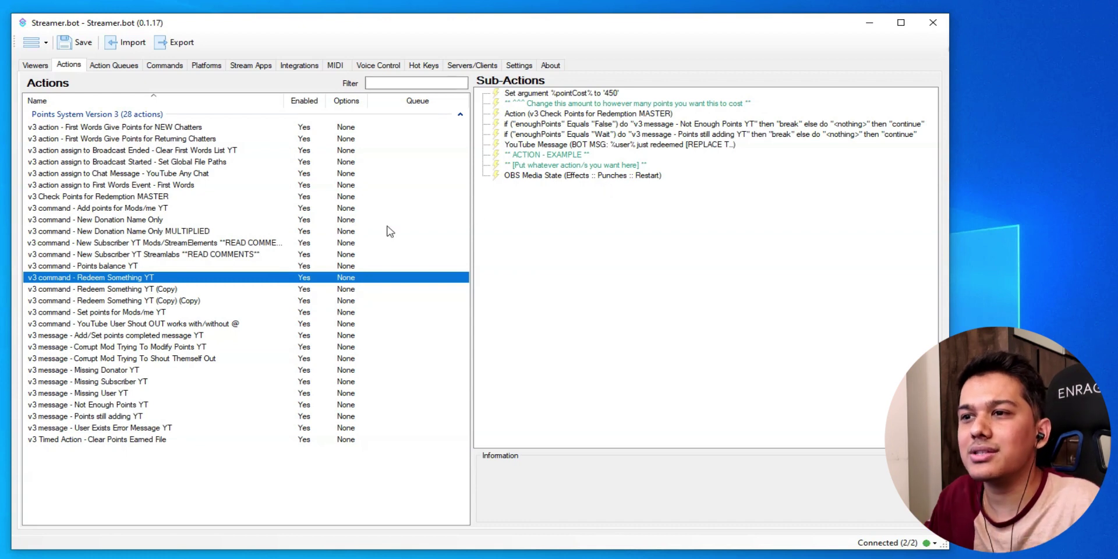
pyautogui.click(157, 291)
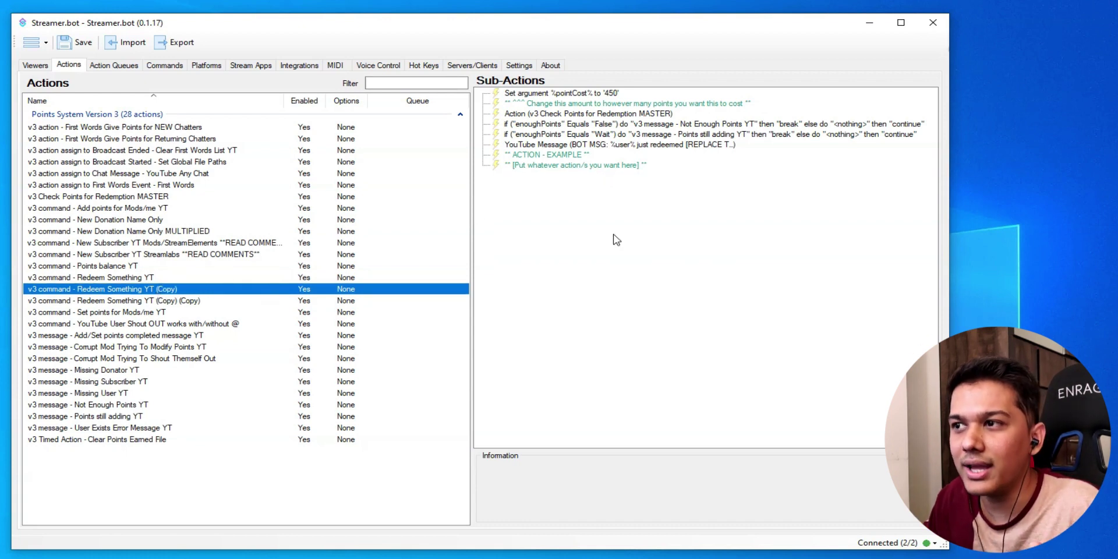
pyautogui.rightClick(583, 209)
pyautogui.moveTo(626, 306)
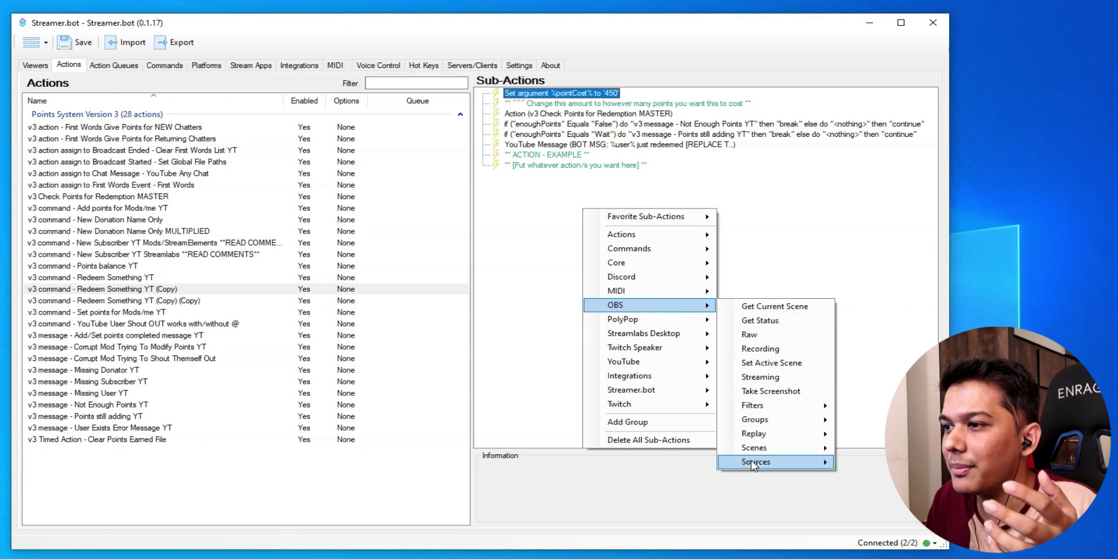
pyautogui.moveTo(757, 463)
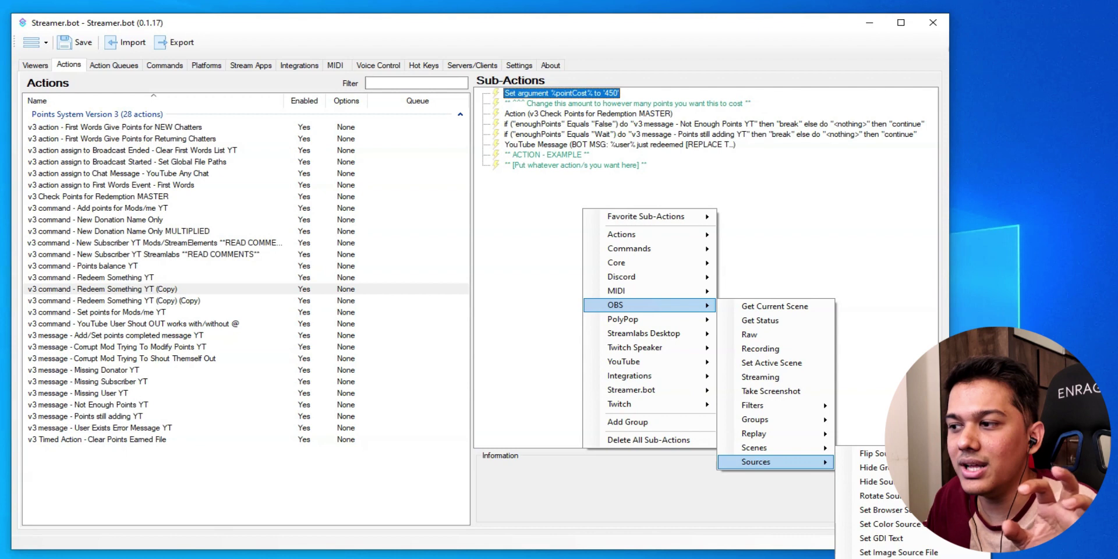
pyautogui.click(897, 557)
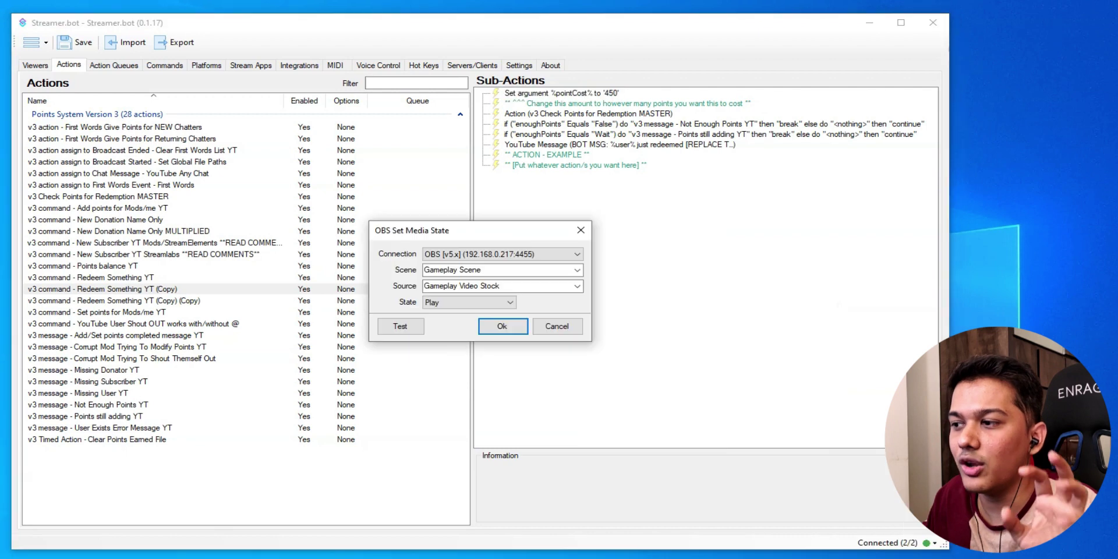
pyautogui.click(578, 270)
pyautogui.click(458, 282)
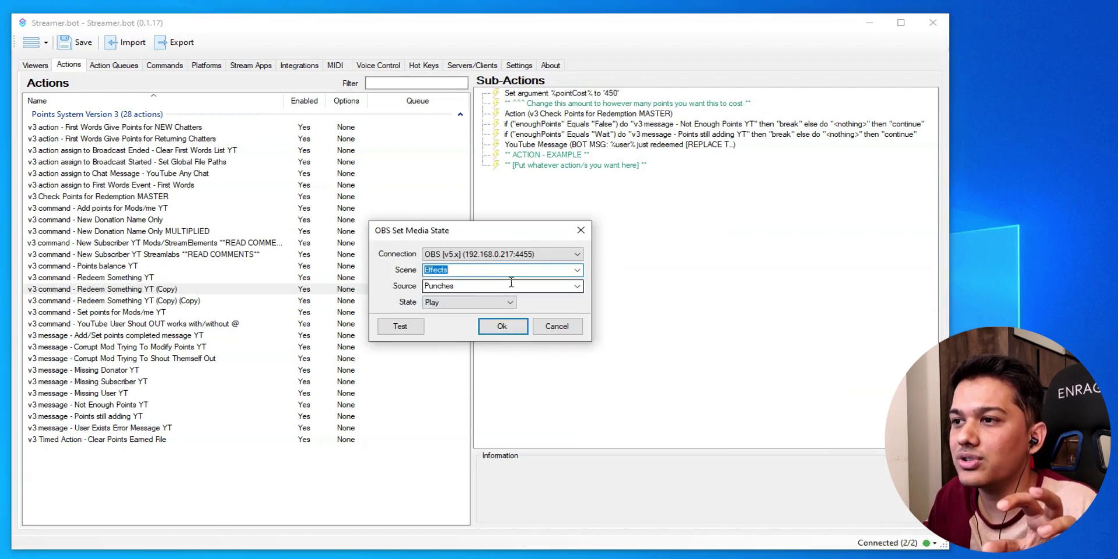
pyautogui.click(578, 288)
pyautogui.click(443, 306)
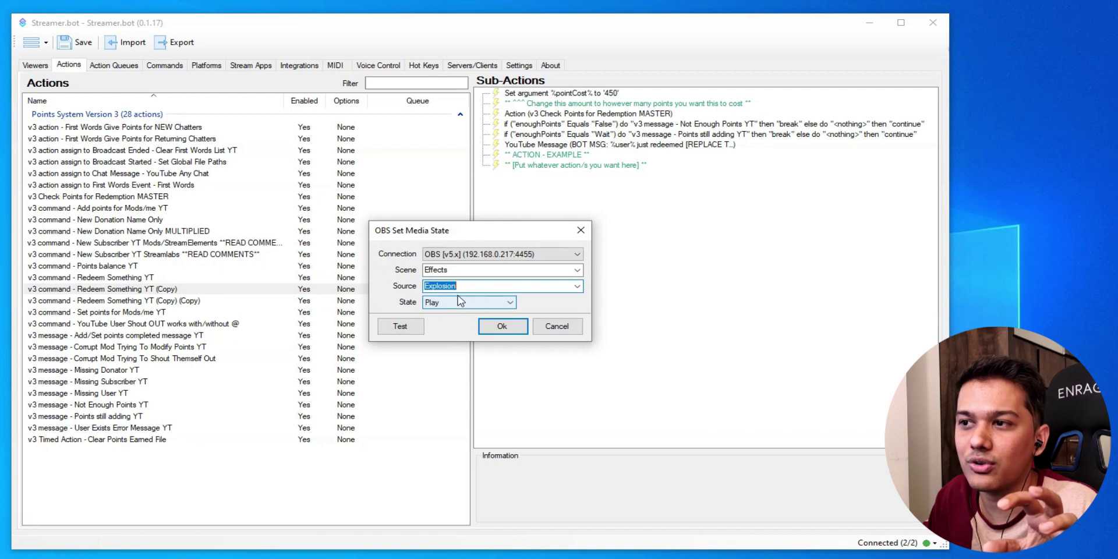
# Set the Explosion media state to Restart and add the sub-action.
pyautogui.click(460, 300)
pyautogui.click(446, 333)
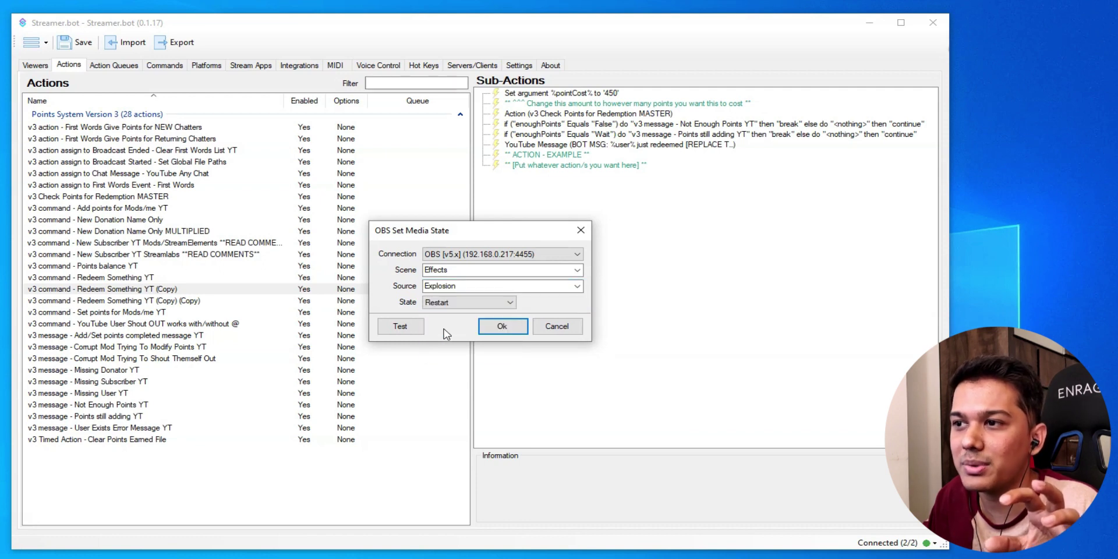
pyautogui.click(504, 327)
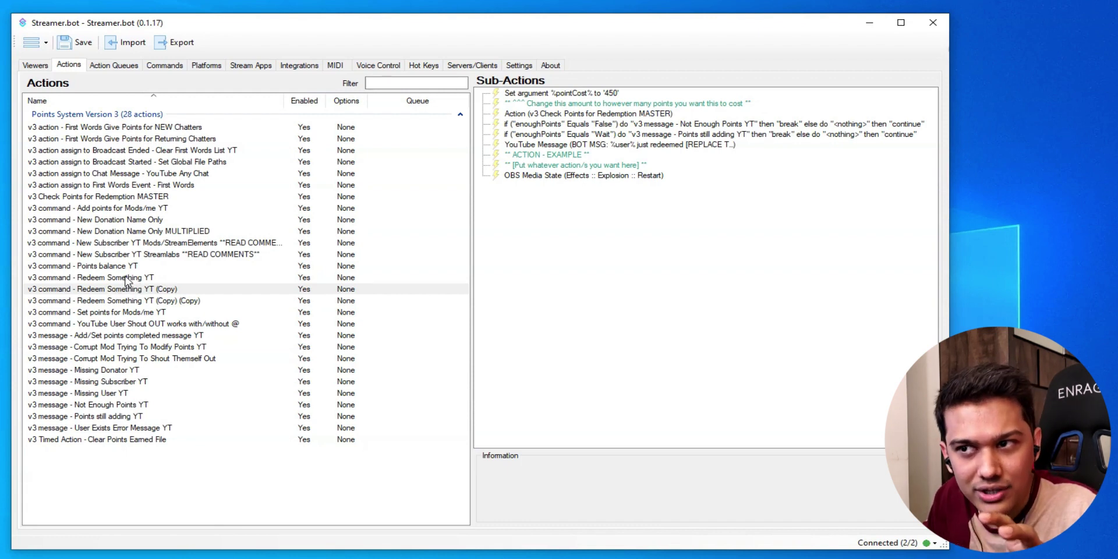
# Rename the Redeem Something YT action that restarts the Punches source to "v3 command - Redeem Punches".
pyautogui.click(127, 289)
pyautogui.click(123, 280)
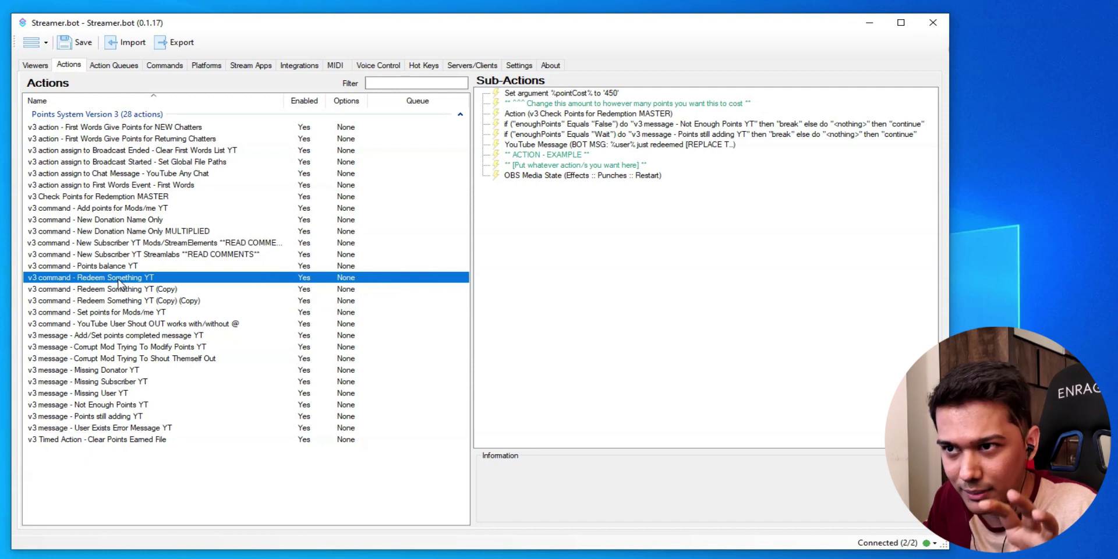
pyautogui.rightClick(118, 280)
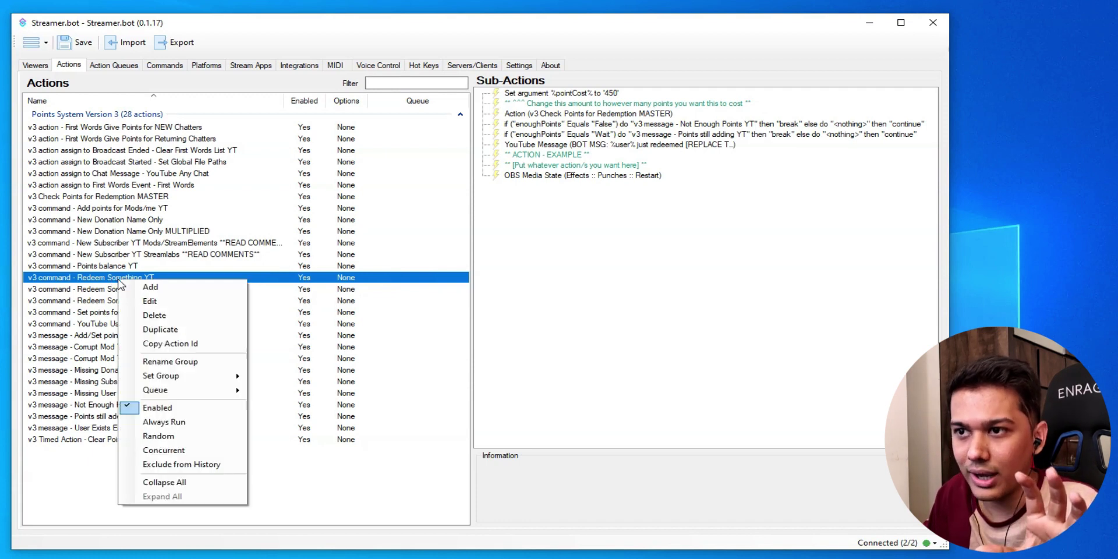
pyautogui.click(150, 301)
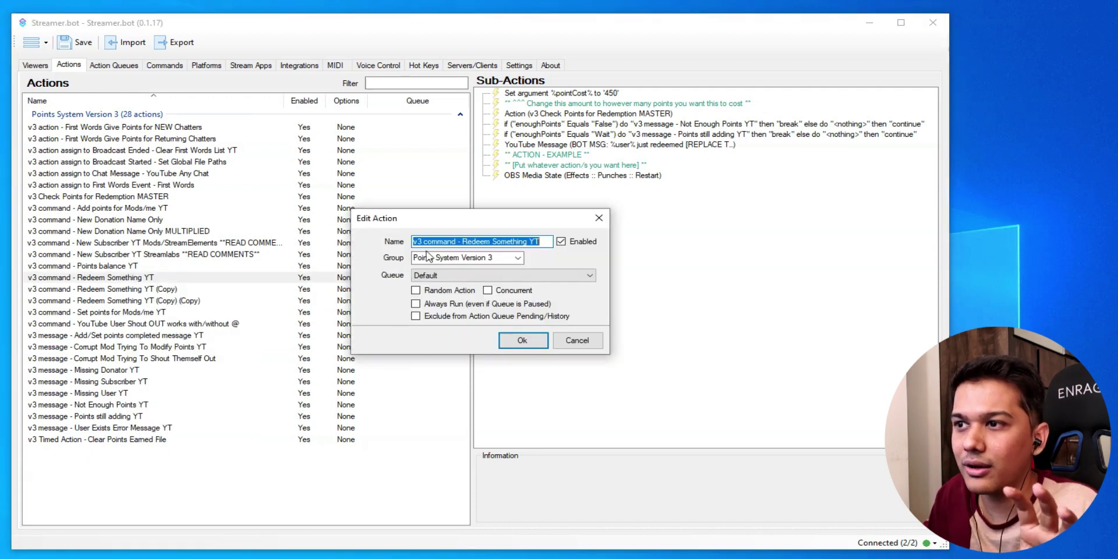
pyautogui.click(491, 242)
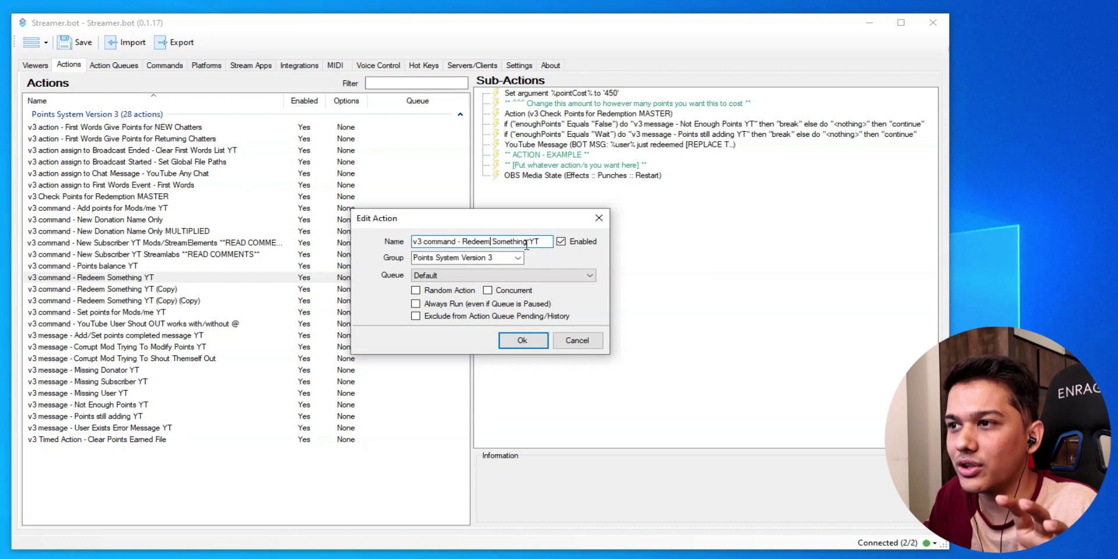
pyautogui.moveTo(543, 242); pyautogui.dragTo(495, 244)
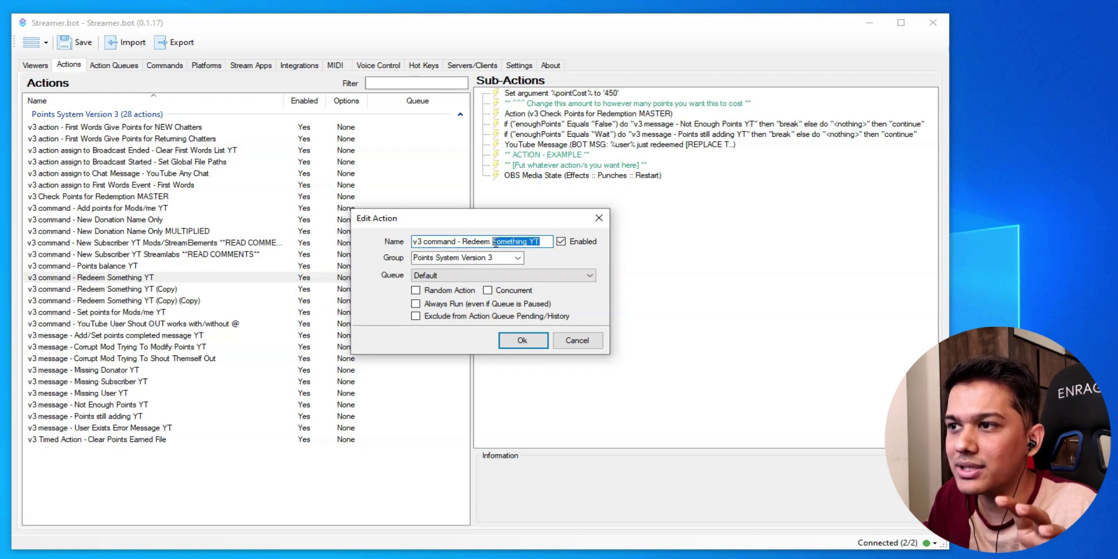
pyautogui.press('BackSpace')
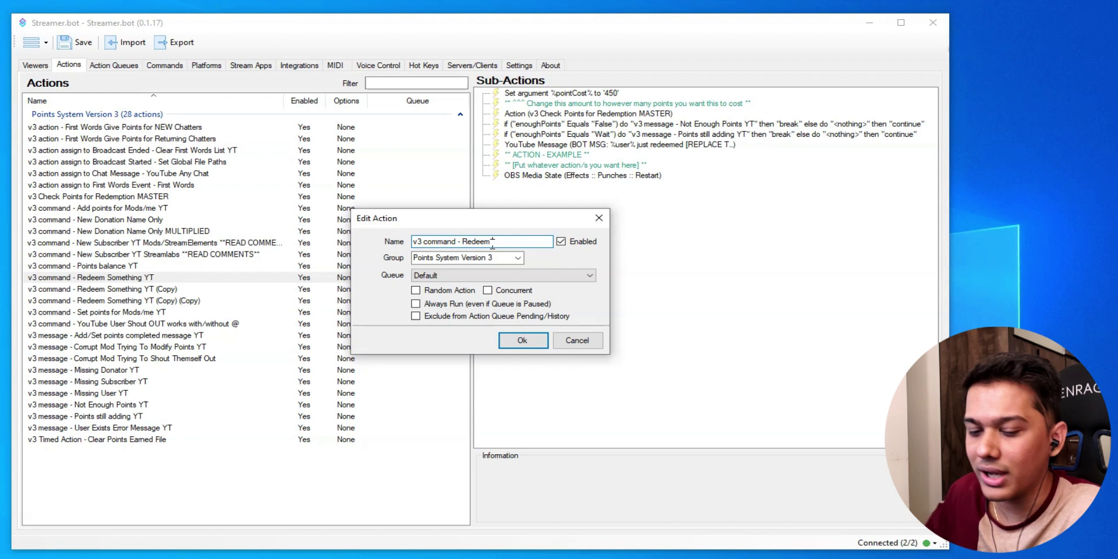
pyautogui.write('Punches')
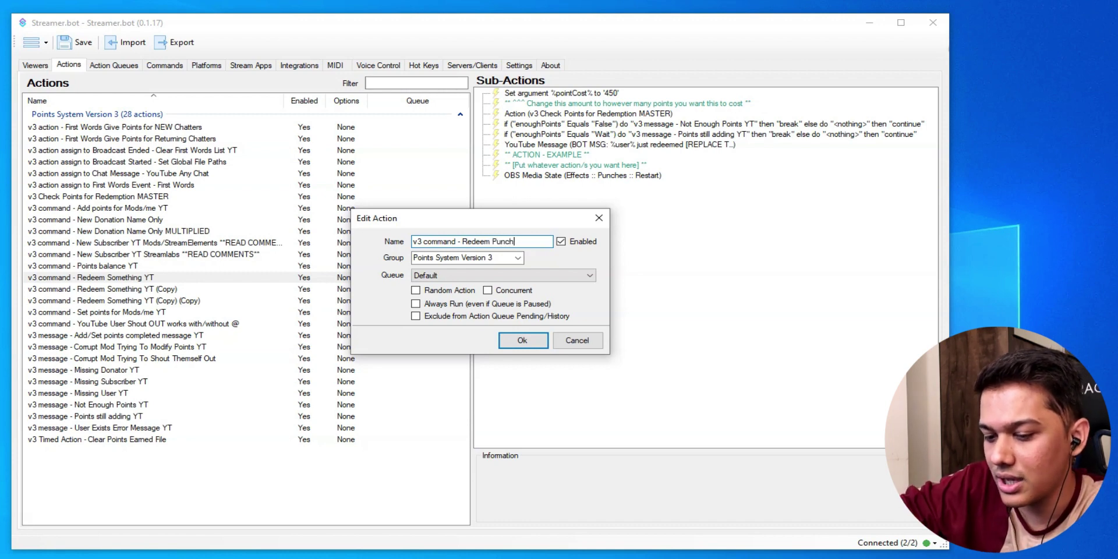
pyautogui.click(525, 341)
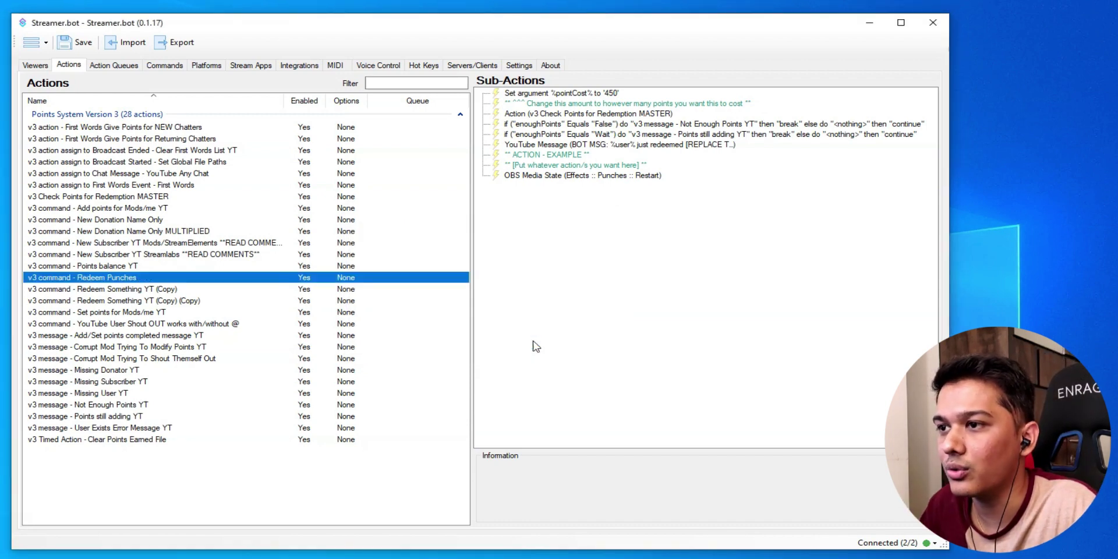
# Rename the Redeem Something YT (Copy) action to "v3 command - Redeem Explosion".
pyautogui.click(129, 289)
pyautogui.rightClick(128, 289)
pyautogui.click(159, 310)
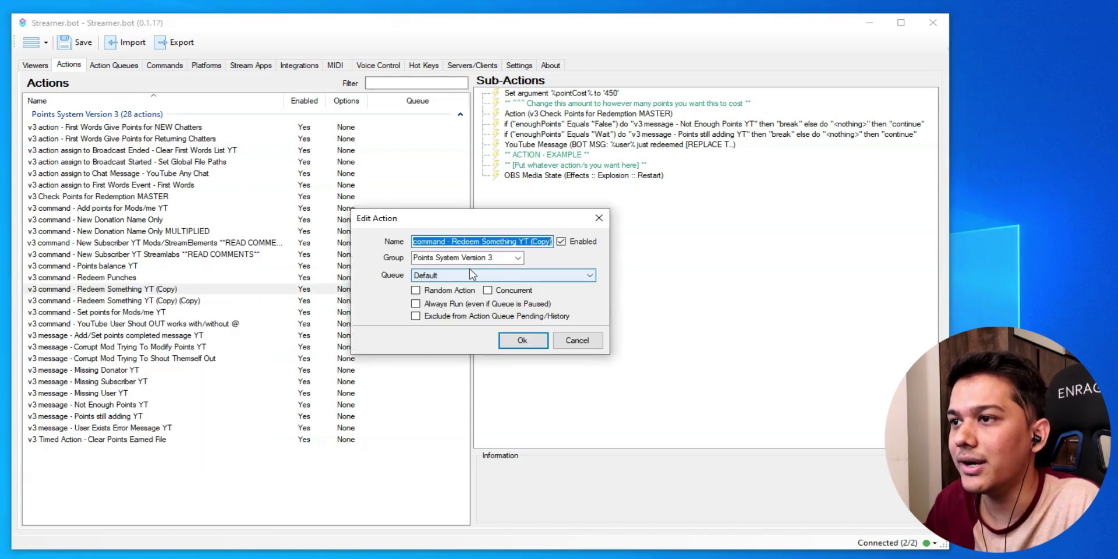
pyautogui.click(527, 241)
pyautogui.moveTo(531, 241); pyautogui.dragTo(554, 243)
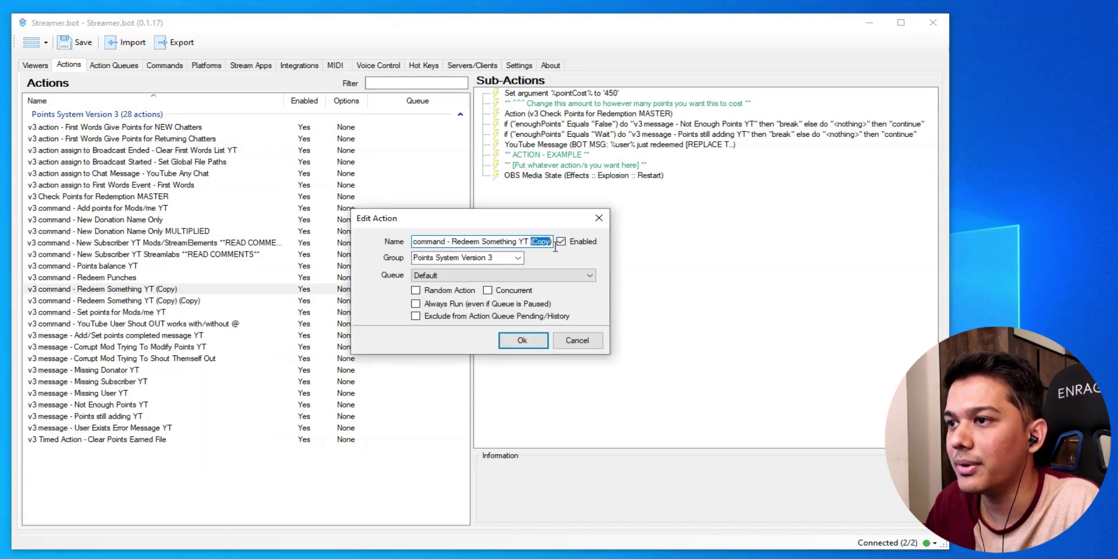
pyautogui.press('BackSpace')
pyautogui.press('BackSpace')
pyautogui.press('BackSpace')
pyautogui.press('BackSpace')
pyautogui.press('BackSpace')
pyautogui.press('BackSpace')
pyautogui.press('BackSpace')
pyautogui.press('BackSpace')
pyautogui.press('BackSpace')
pyautogui.press('BackSpace')
pyautogui.press('BackSpace')
pyautogui.press('BackSpace')
pyautogui.press('BackSpace')
pyautogui.press('BackSpace')
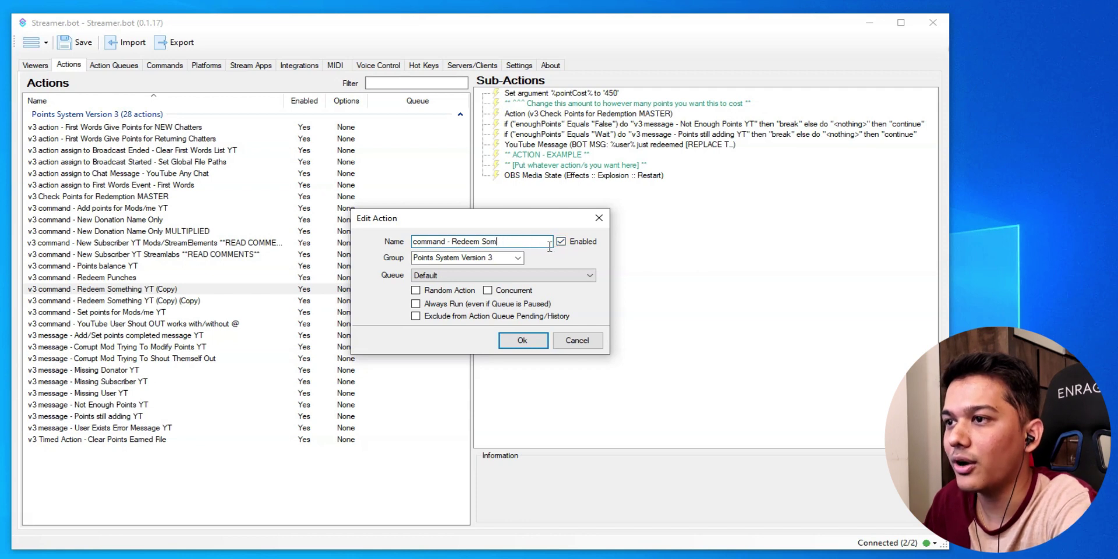
pyautogui.write('Explosion')
pyautogui.hotkey('ctrl', 'shift', 'Left')
pyautogui.hotkey('ctrl', 'shift', 'Left')
pyautogui.hotkey('ctrl', 'shift', 'Left')
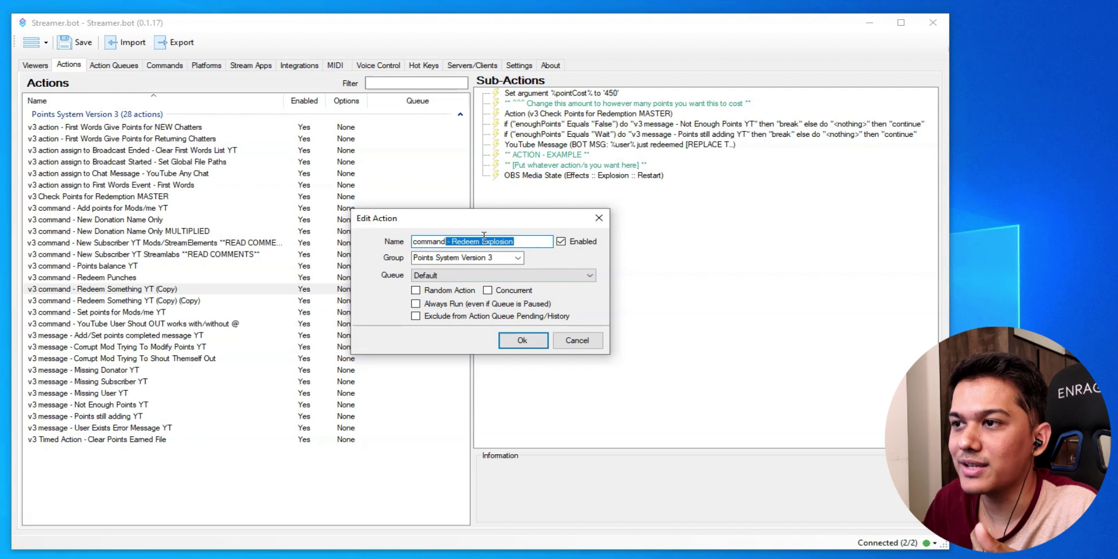
pyautogui.click(538, 239)
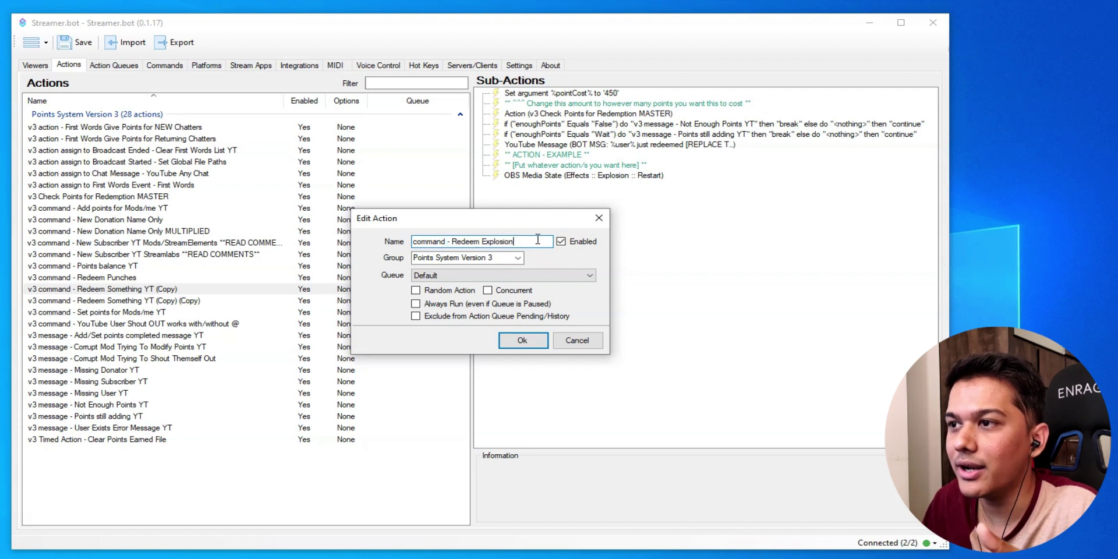
pyautogui.click(521, 339)
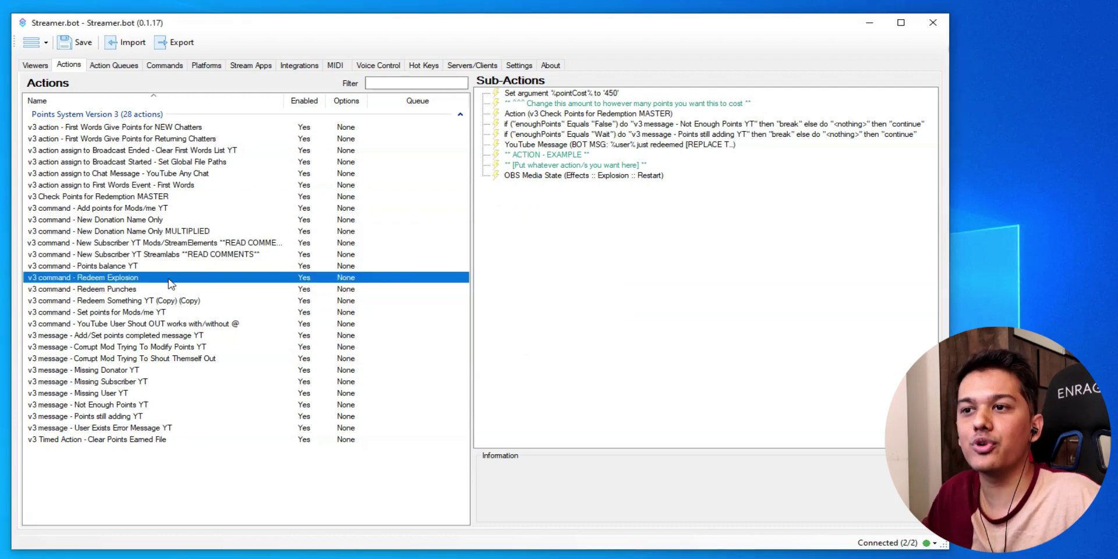
# Rename the Redeem Something YT (Copy) (Copy) action to "v3 command - Redeem Laugh".
pyautogui.click(129, 284)
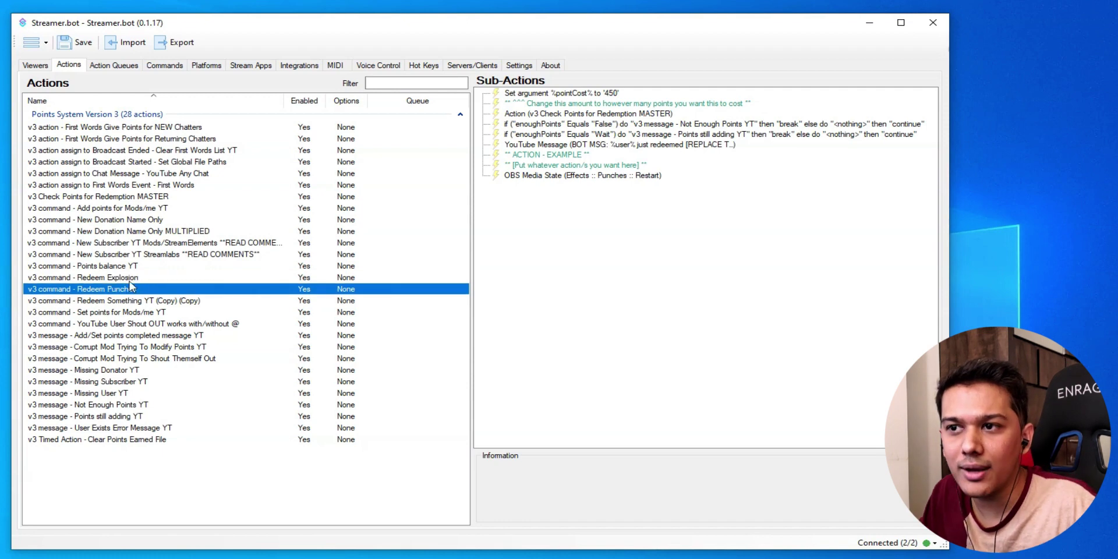
pyautogui.click(136, 301)
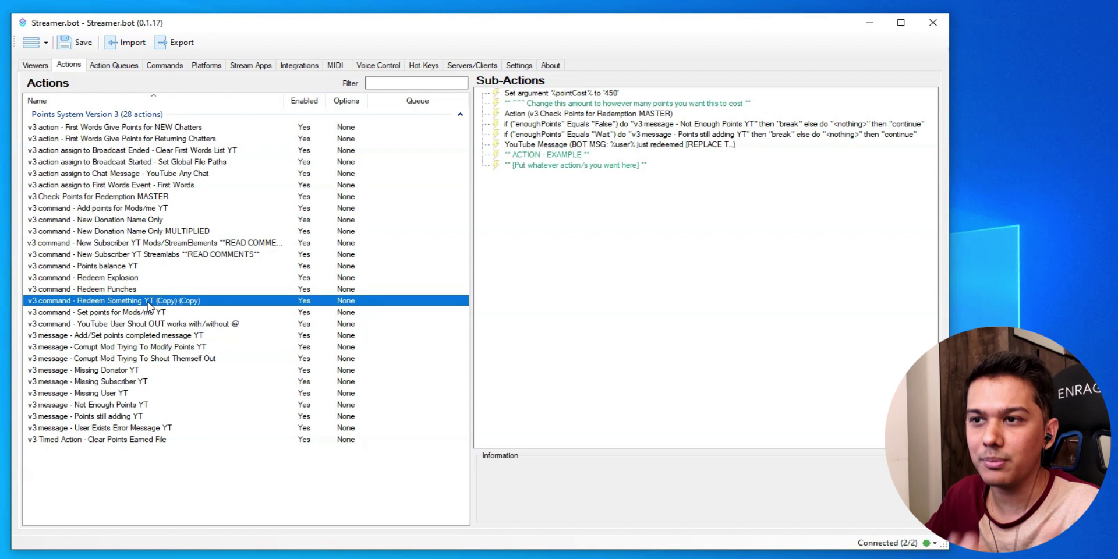
pyautogui.rightClick(143, 302)
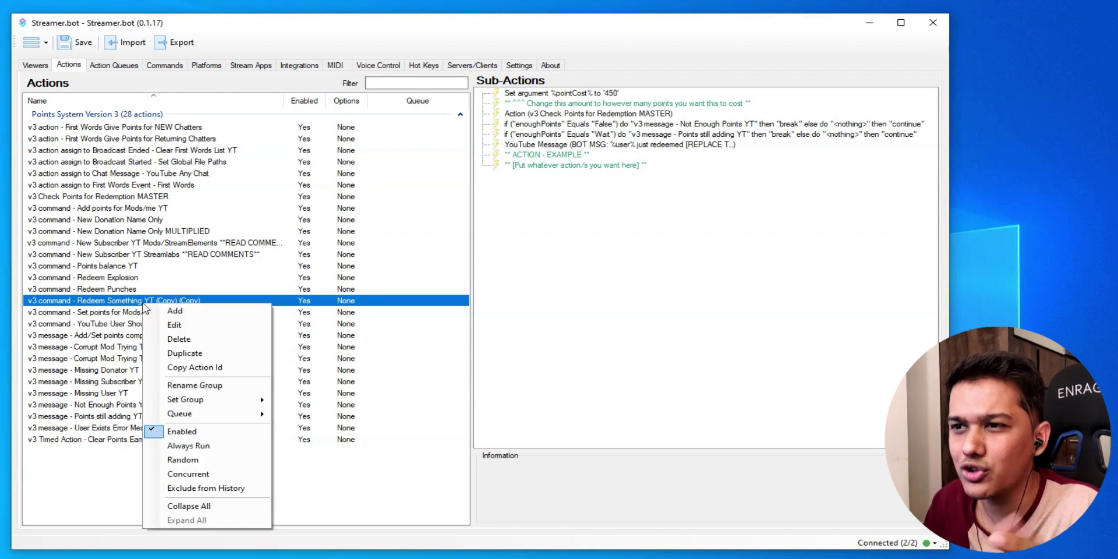
pyautogui.click(173, 325)
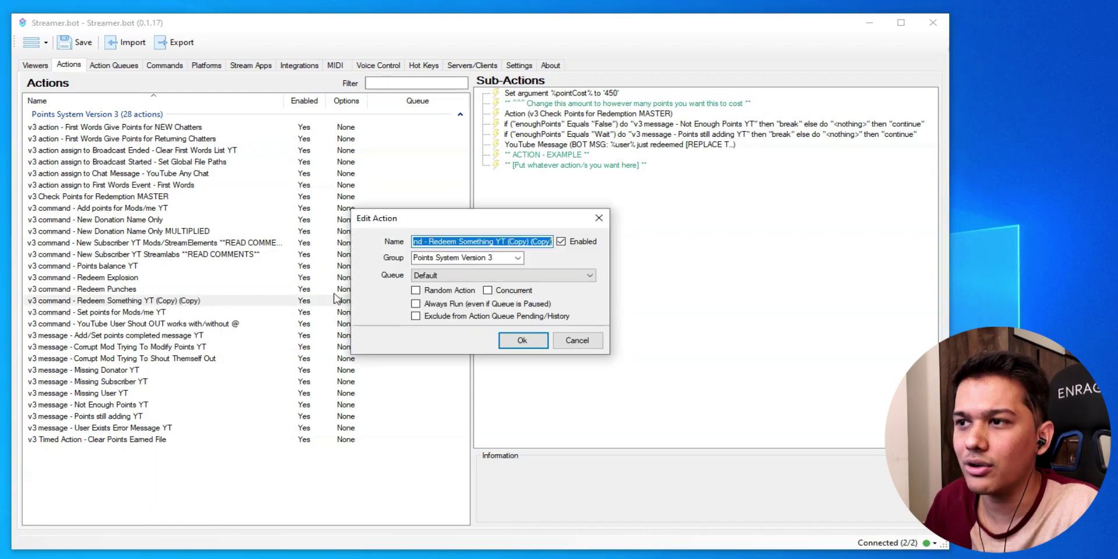
pyautogui.click(510, 241)
pyautogui.moveTo(507, 241); pyautogui.dragTo(562, 251)
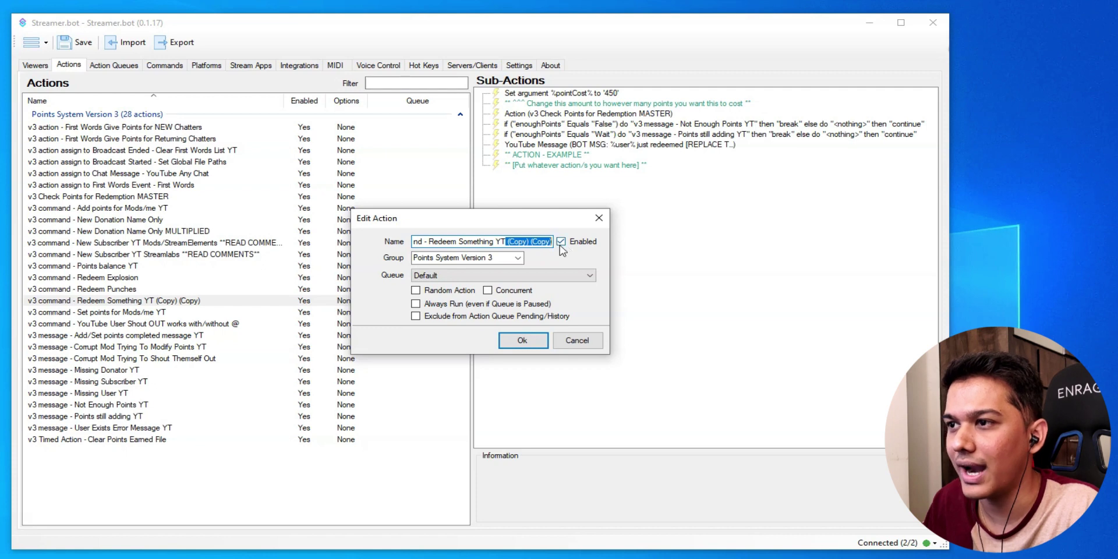
pyautogui.press('BackSpace')
pyautogui.press('BackSpace')
pyautogui.press('BackSpace')
pyautogui.press('BackSpace')
pyautogui.press('BackSpace')
pyautogui.press('BackSpace')
pyautogui.press('BackSpace')
pyautogui.press('BackSpace')
pyautogui.press('BackSpace')
pyautogui.press('BackSpace')
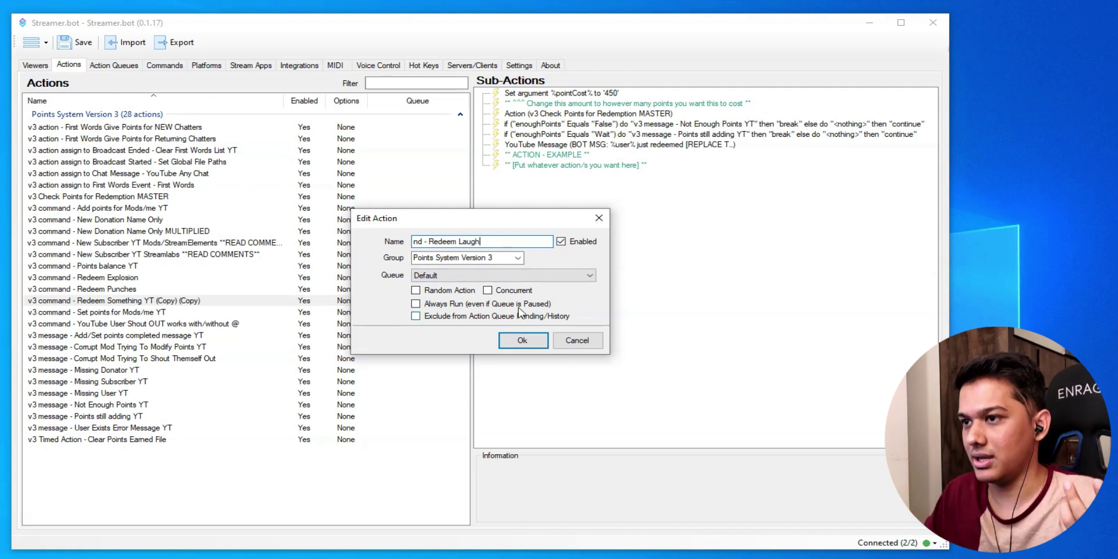
pyautogui.click(522, 340)
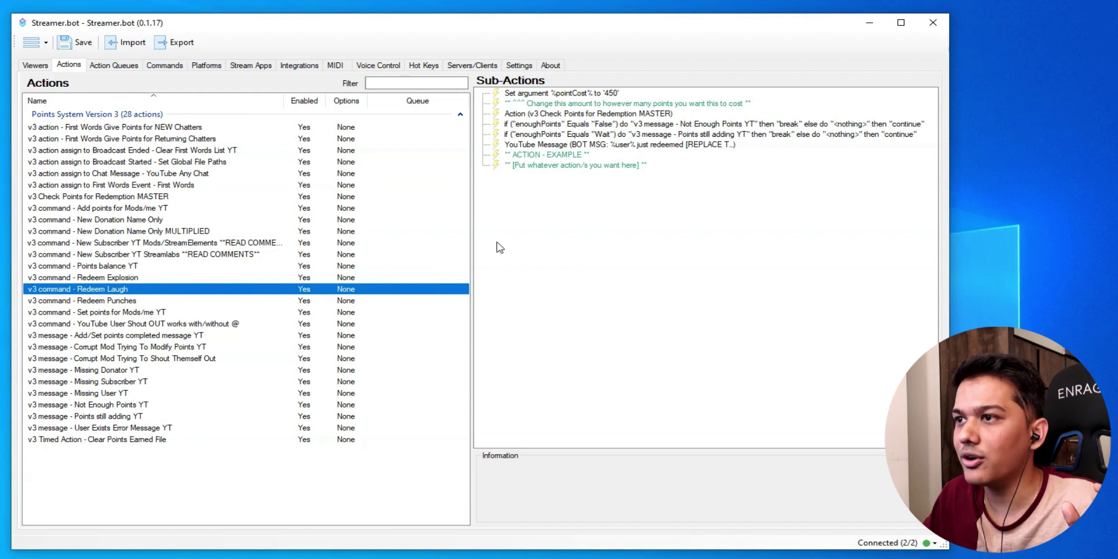
pyautogui.click(554, 227)
pyautogui.rightClick(584, 227)
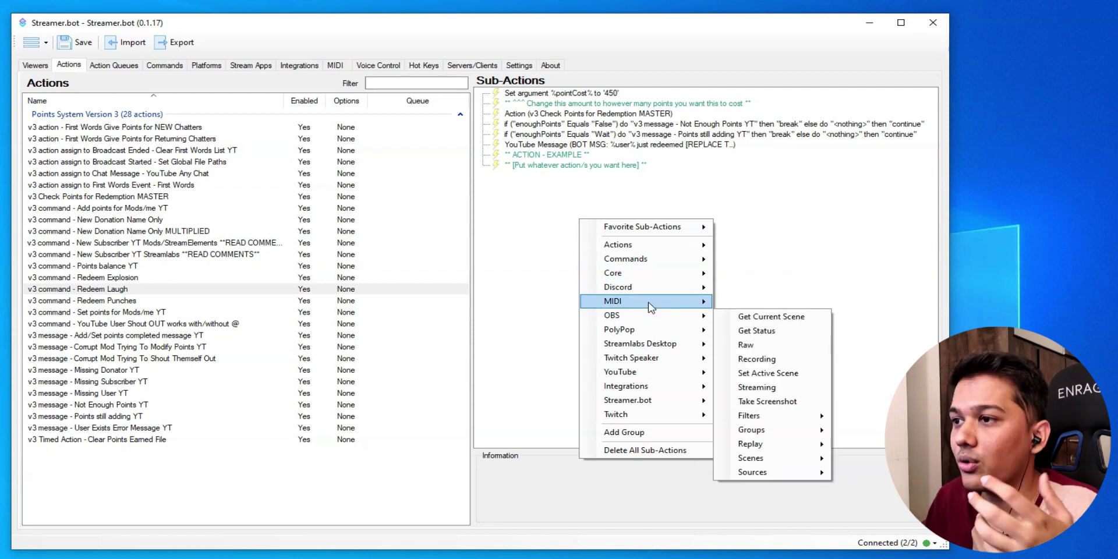
pyautogui.moveTo(618, 259)
pyautogui.click(532, 250)
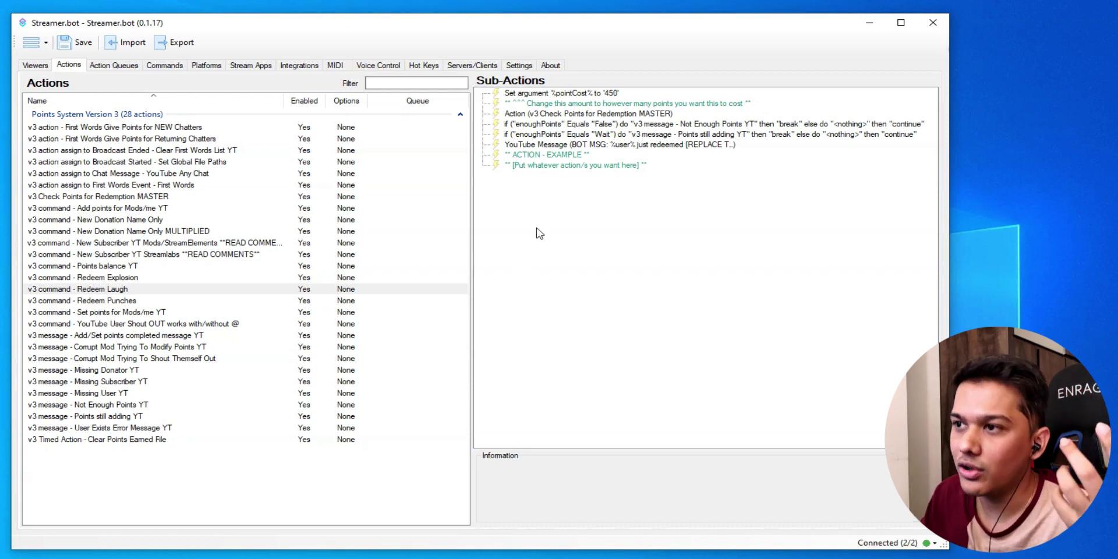
# Start a core Play Sound sub-action in the Redeem Laugh action.
pyautogui.rightClick(541, 220)
pyautogui.moveTo(609, 258)
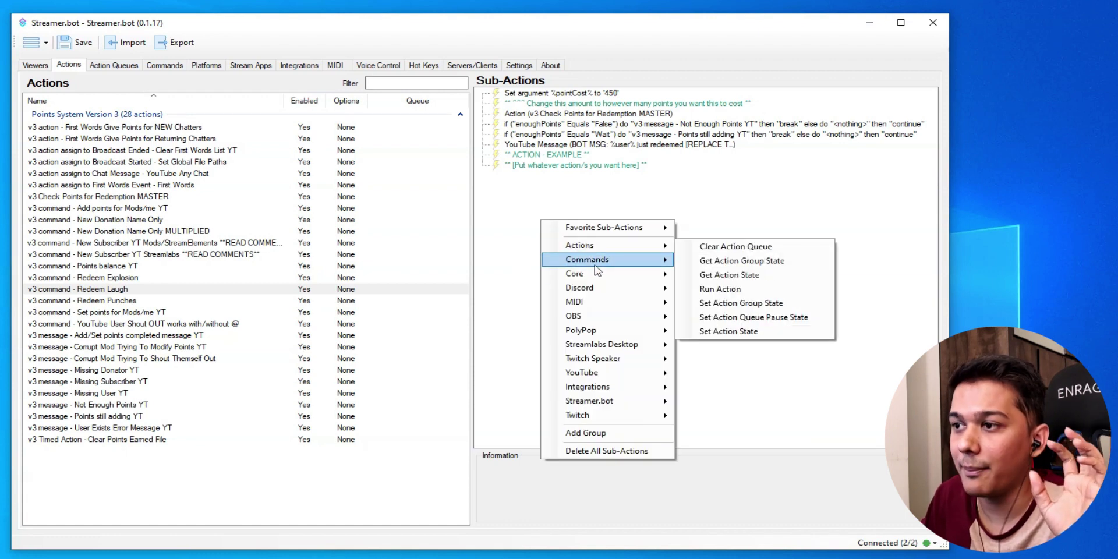
pyautogui.moveTo(590, 275)
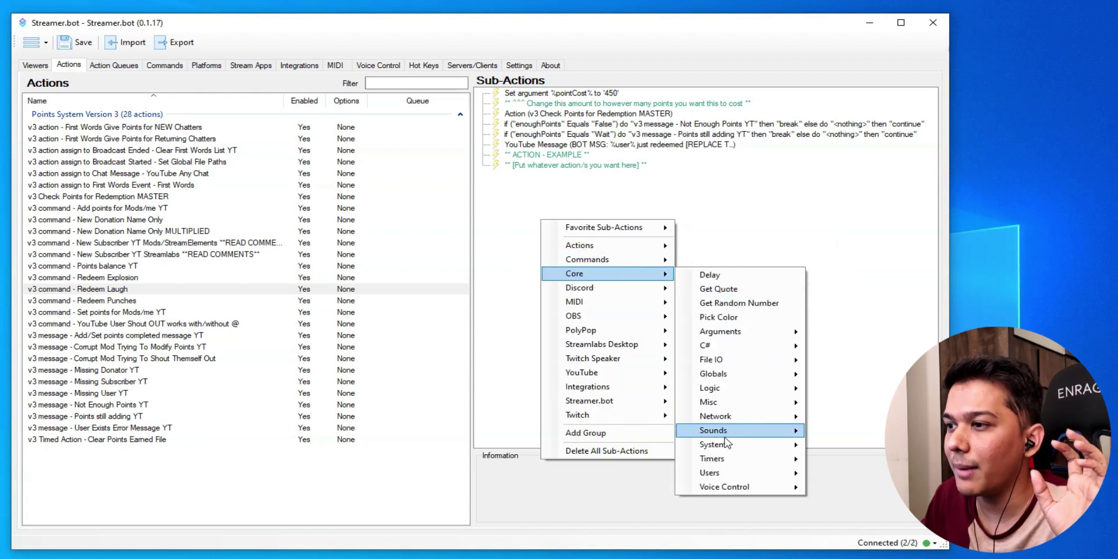
pyautogui.moveTo(724, 435)
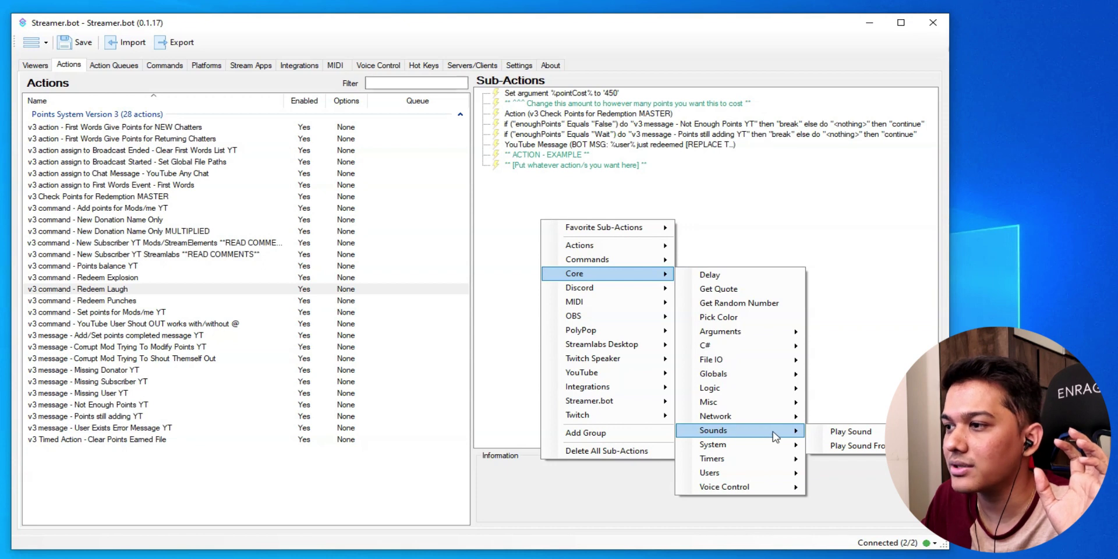
pyautogui.click(852, 432)
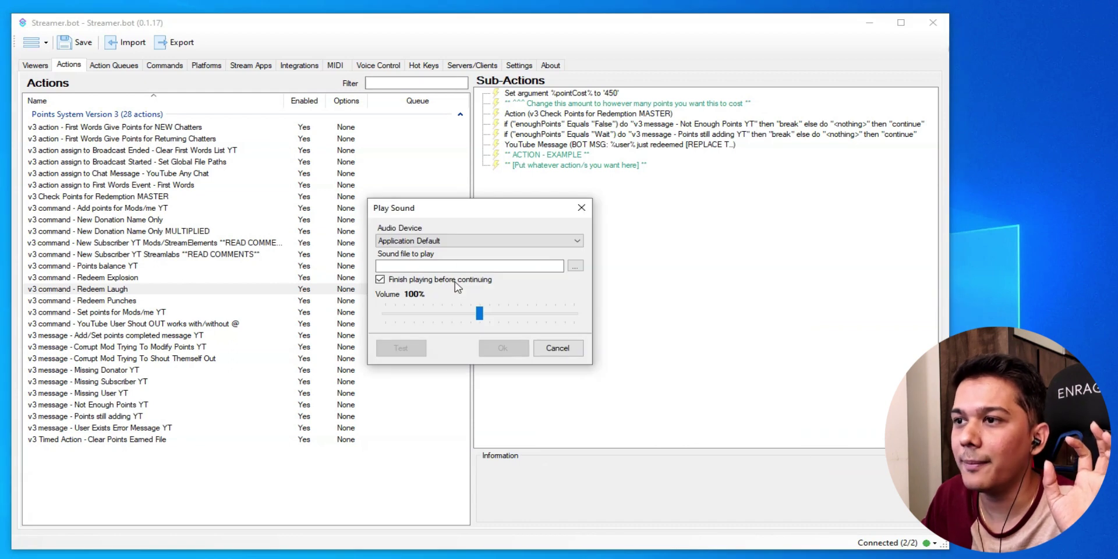
# Choose the EVIL LAUGH sound file from the Desktop's Videos folder and add the Play Sound sub-action.
pyautogui.click(414, 263)
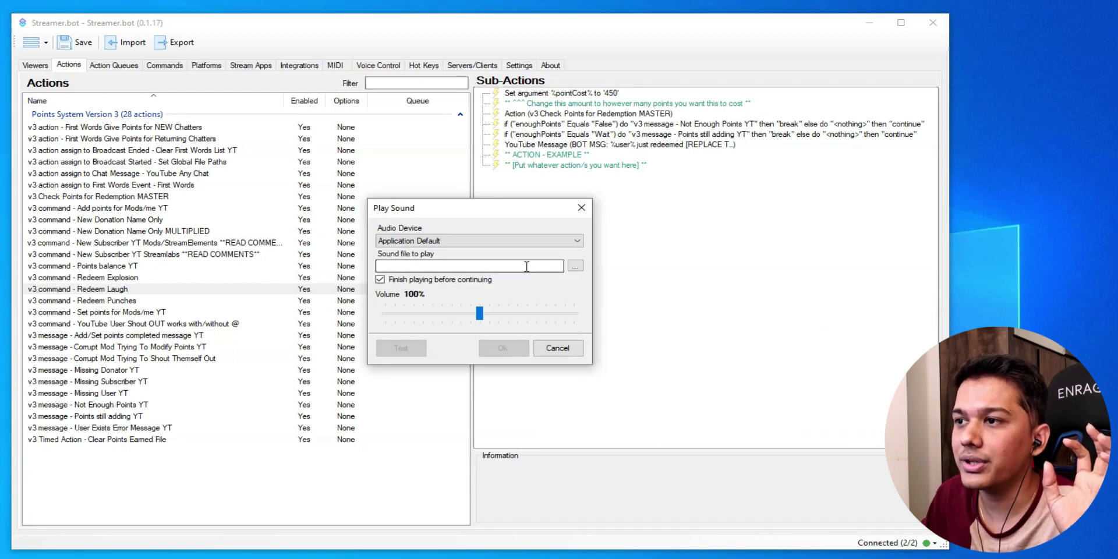
pyautogui.click(574, 266)
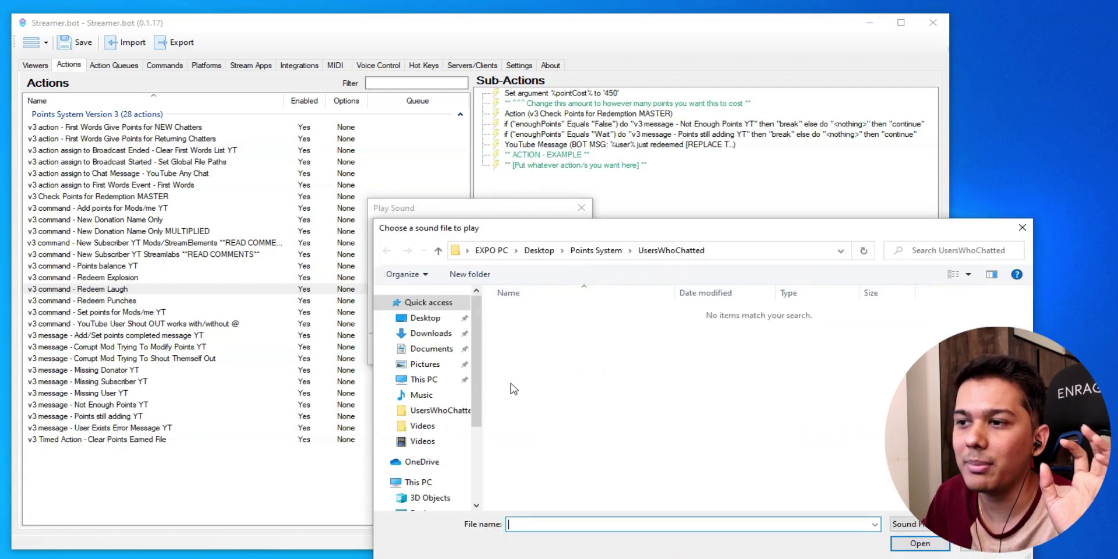
pyautogui.click(434, 427)
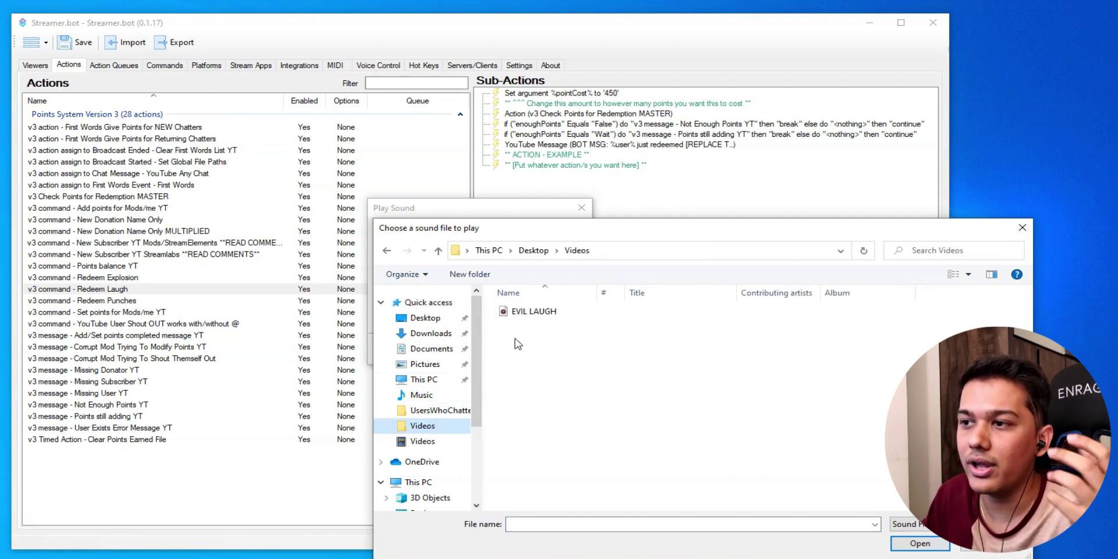
pyautogui.click(533, 315)
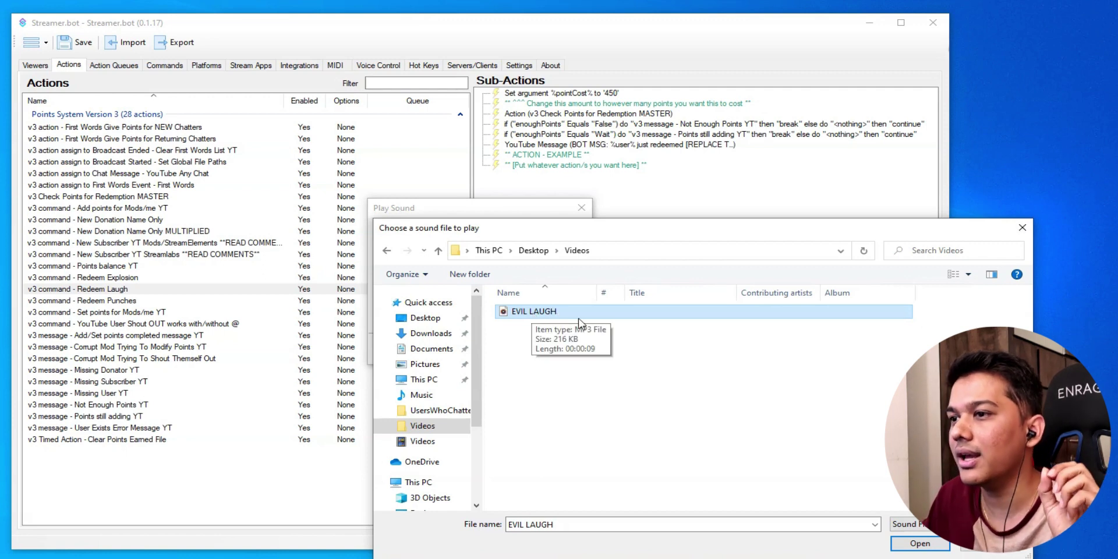
pyautogui.click(920, 543)
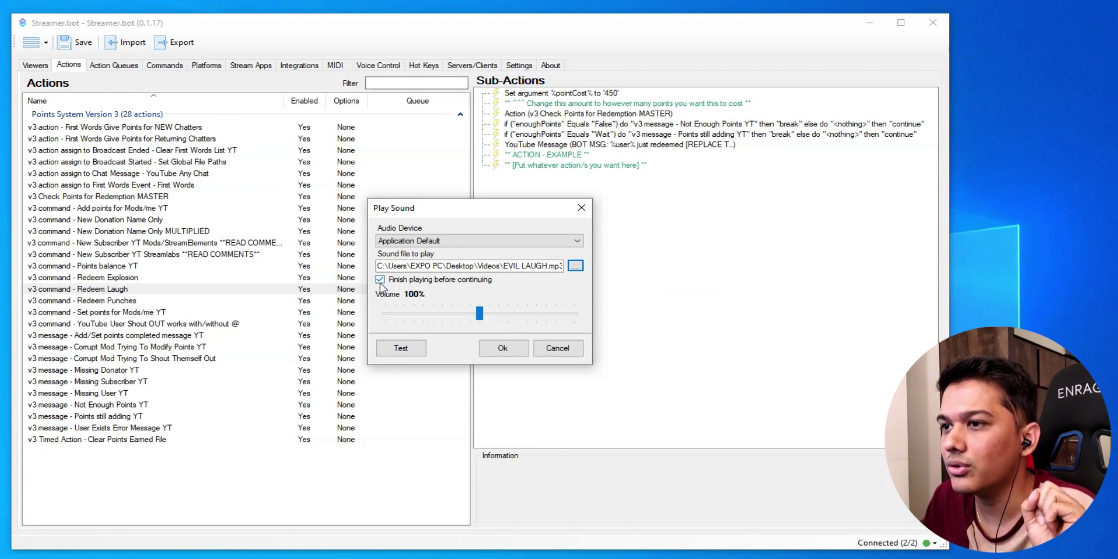
pyautogui.click(498, 349)
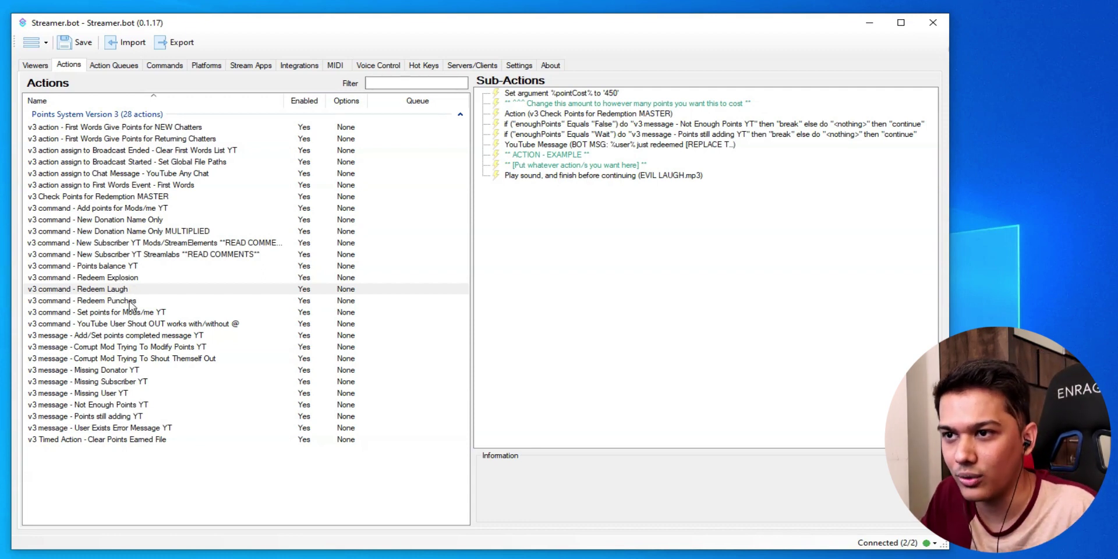
# Review the sub-actions of the Redeem Explosion, Redeem Laugh and Redeem Punches actions.
pyautogui.press('Up')
pyautogui.click(154, 289)
pyautogui.click(153, 279)
pyautogui.click(149, 291)
pyautogui.click(145, 302)
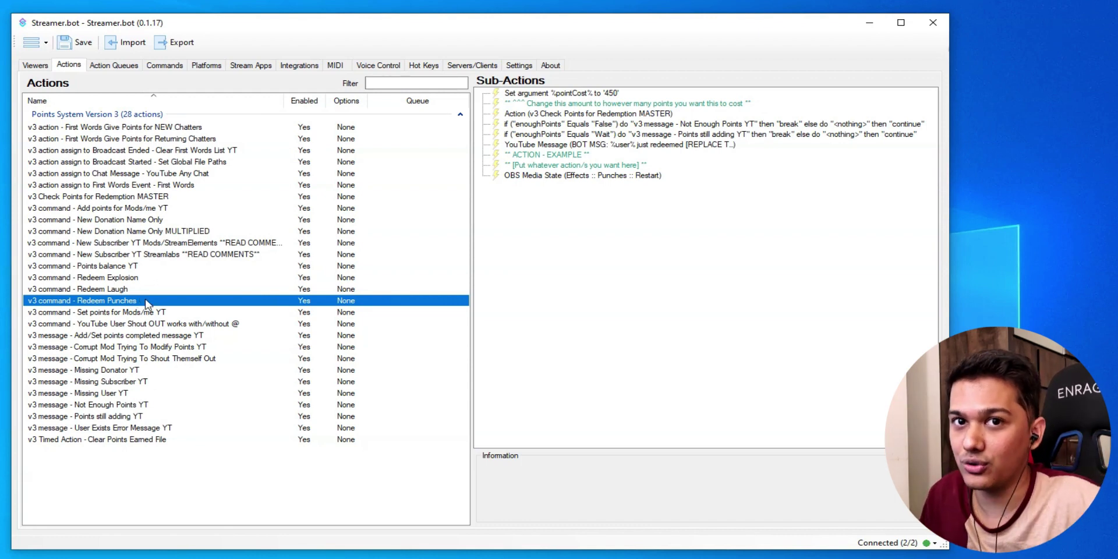
pyautogui.click(133, 290)
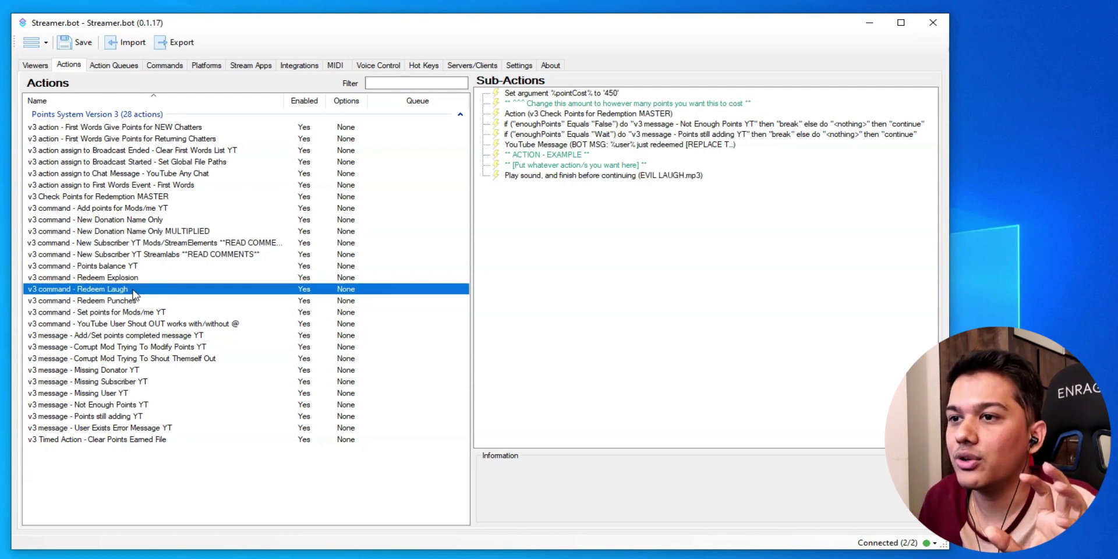
# Set the pointCost argument of the Redeem Laugh action to 50.
pyautogui.click(132, 278)
pyautogui.click(131, 289)
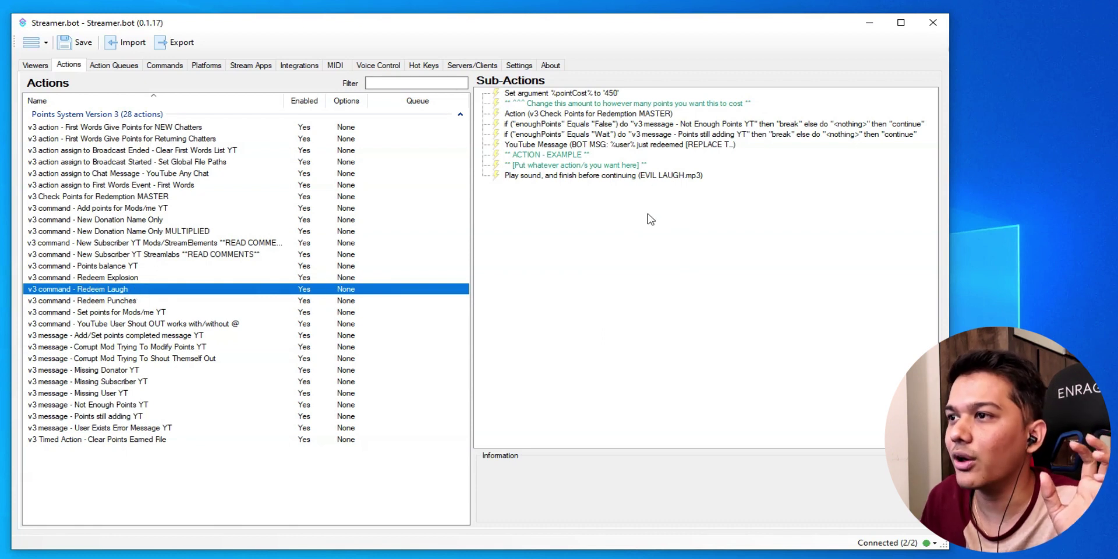
pyautogui.click(606, 97)
pyautogui.doubleClick(608, 96)
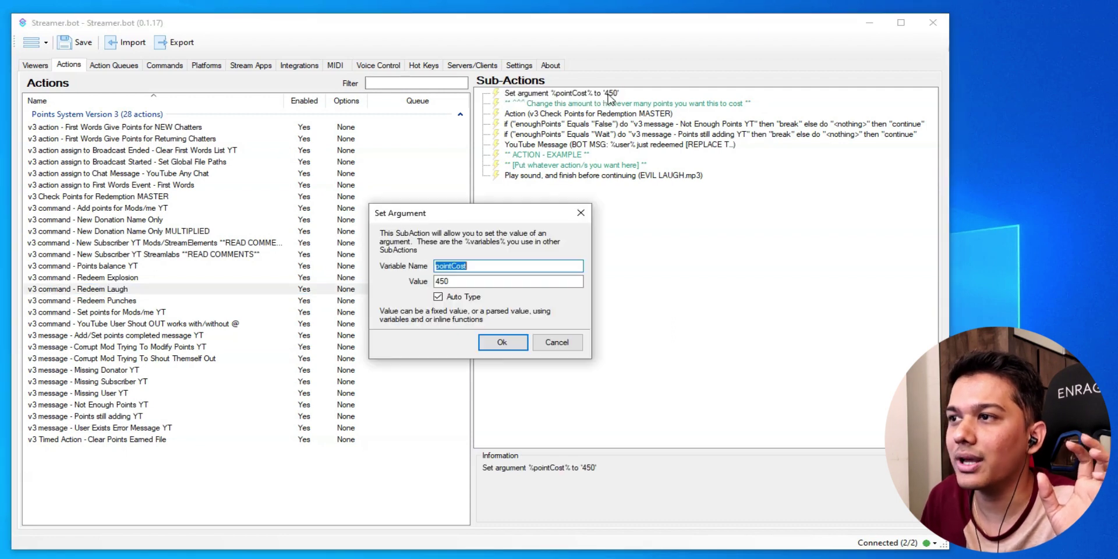
pyautogui.click(442, 281)
pyautogui.doubleClick(438, 282)
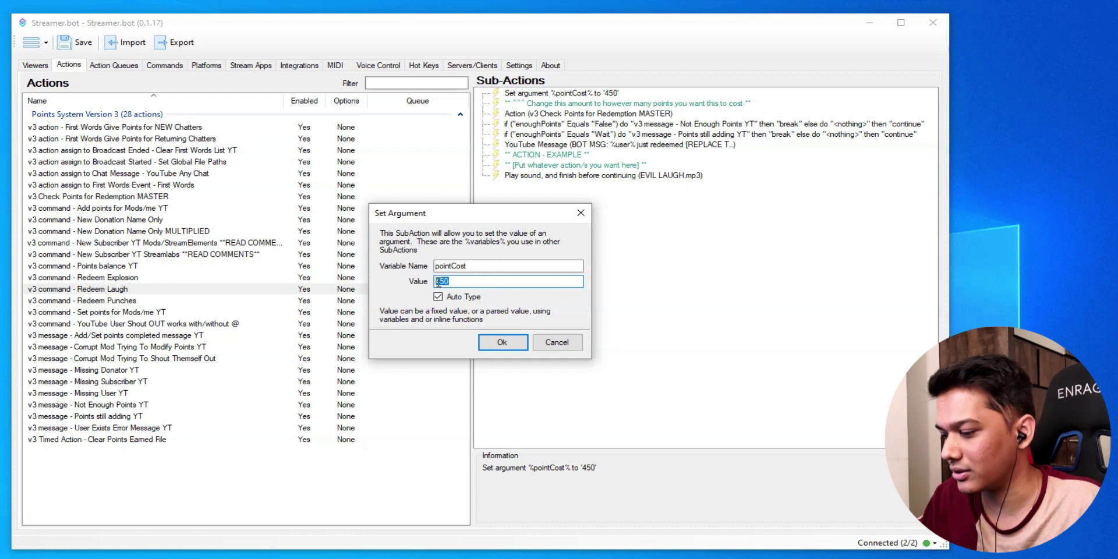
pyautogui.write('50')
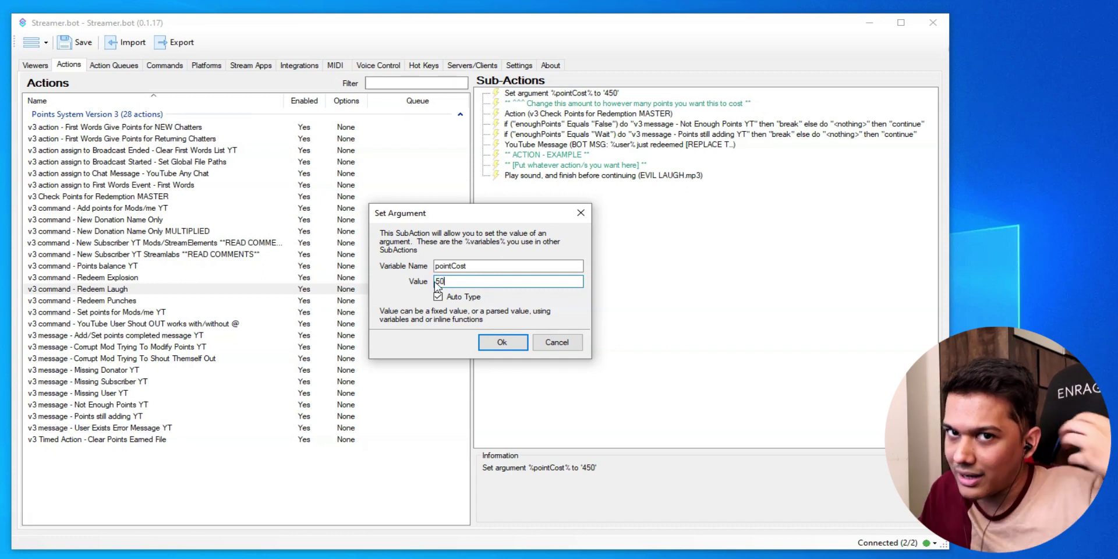
pyautogui.moveTo(472, 282); pyautogui.dragTo(429, 289)
pyautogui.click(470, 283)
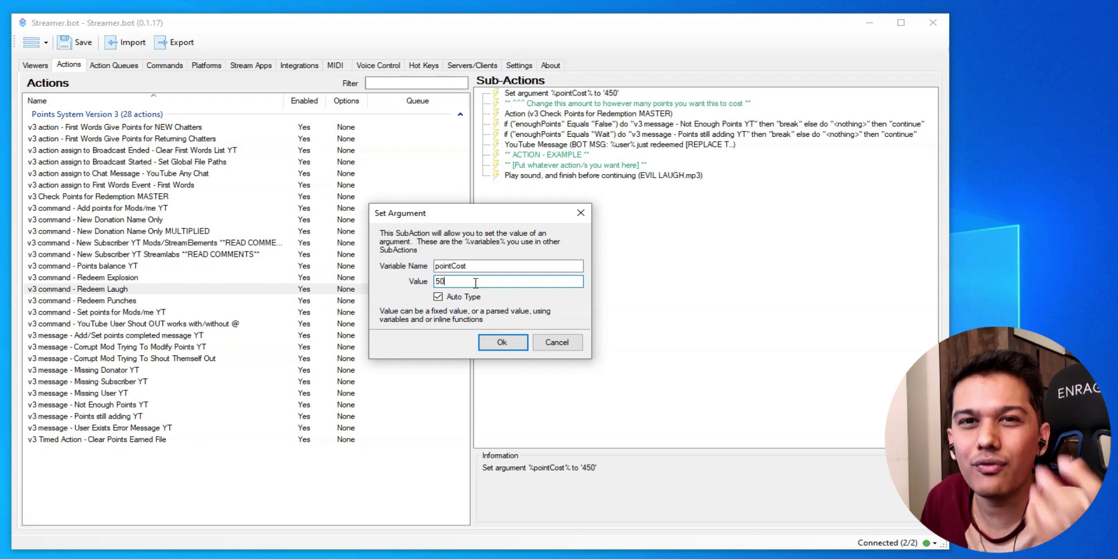
pyautogui.moveTo(470, 279); pyautogui.dragTo(420, 277)
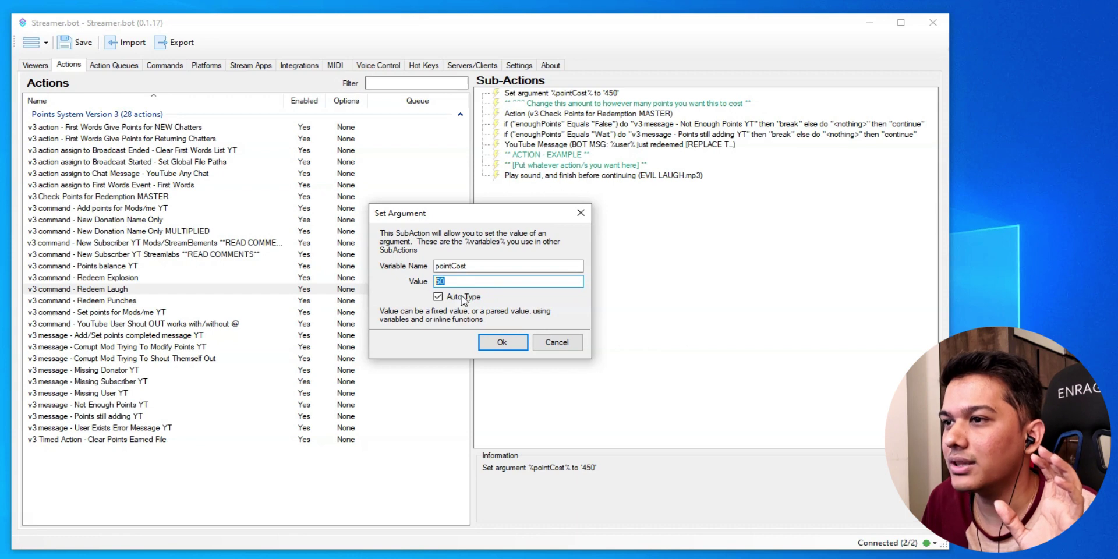
pyautogui.click(503, 342)
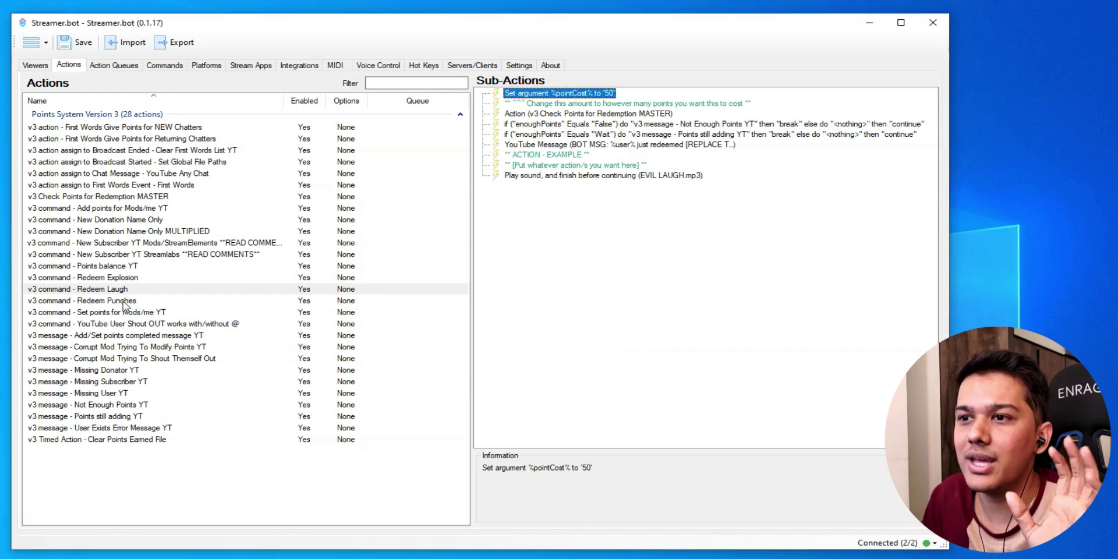
# Set the pointCost argument of the Redeem Explosion action to 80.
pyautogui.click(115, 278)
pyautogui.doubleClick(597, 94)
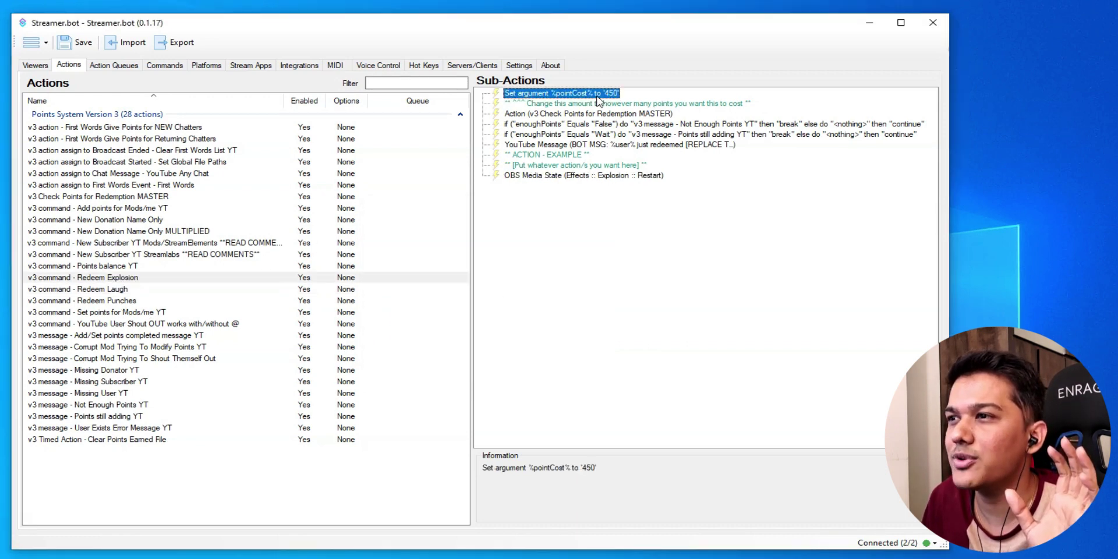
pyautogui.press('Tab')
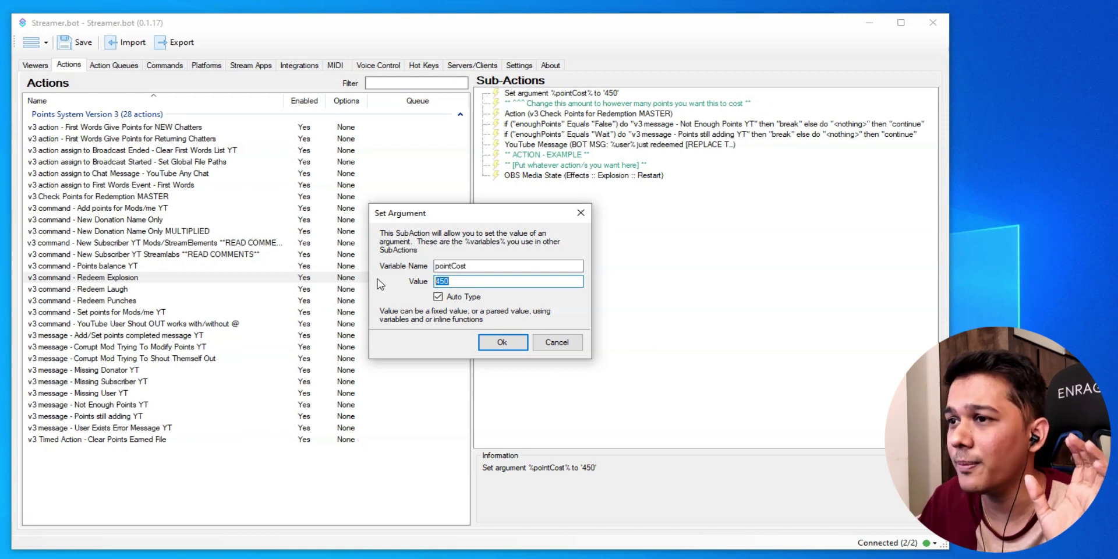
pyautogui.write('80')
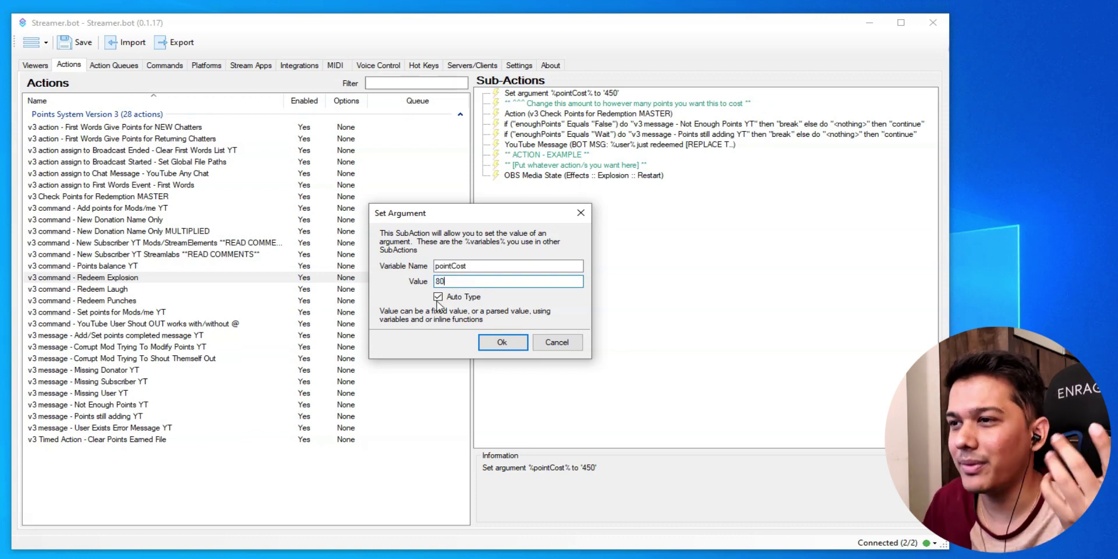
pyautogui.click(503, 342)
# Set the pointCost argument of the Redeem Punches action to 80.
pyautogui.click(146, 303)
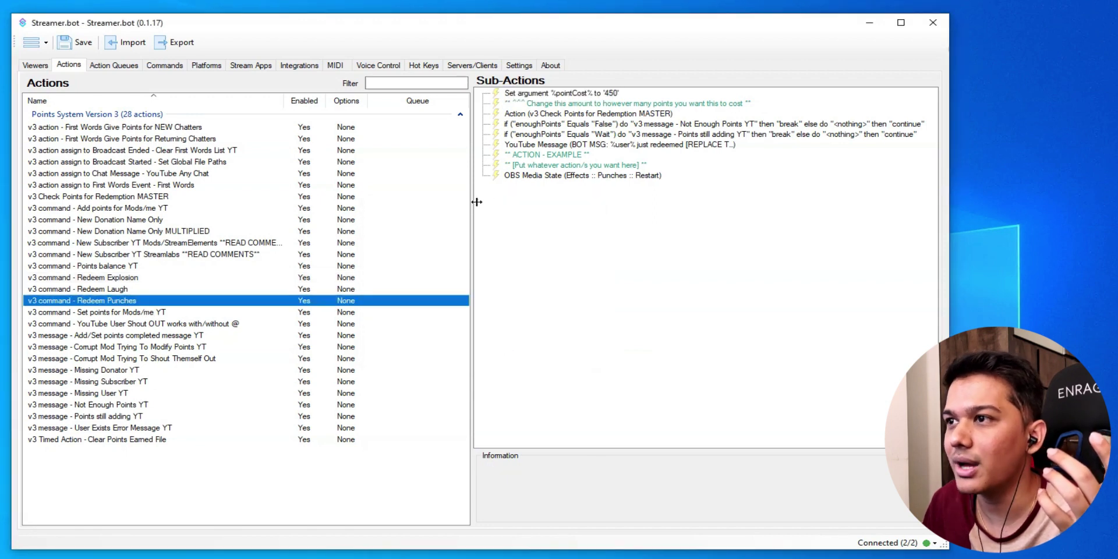
pyautogui.doubleClick(603, 94)
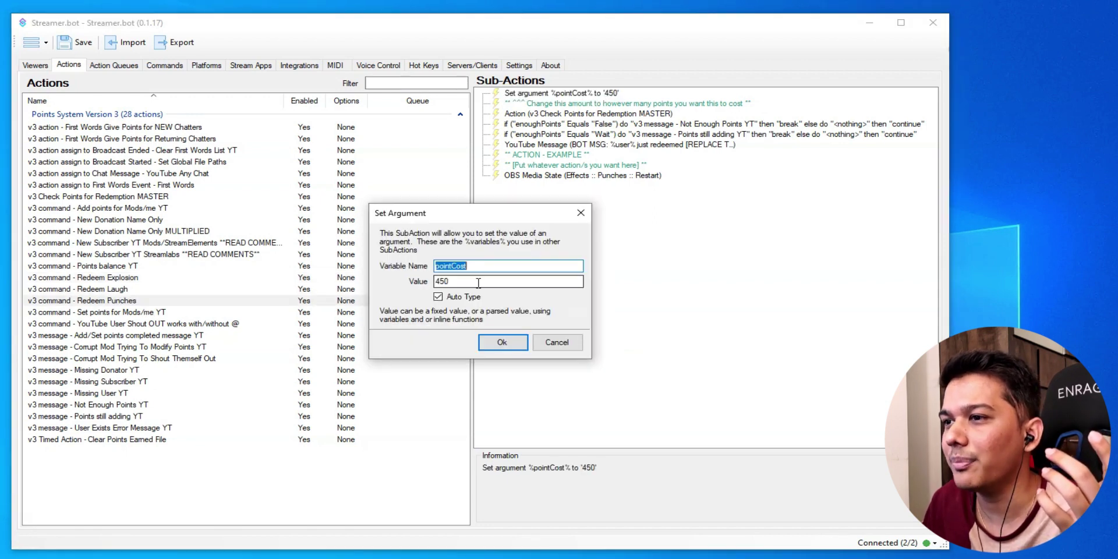
pyautogui.press('Tab')
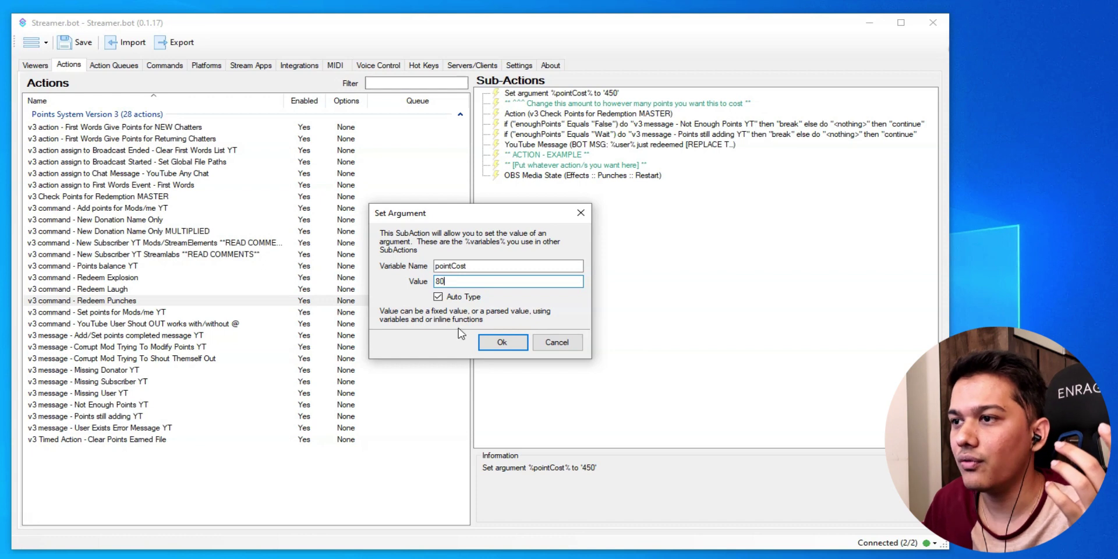
pyautogui.click(488, 342)
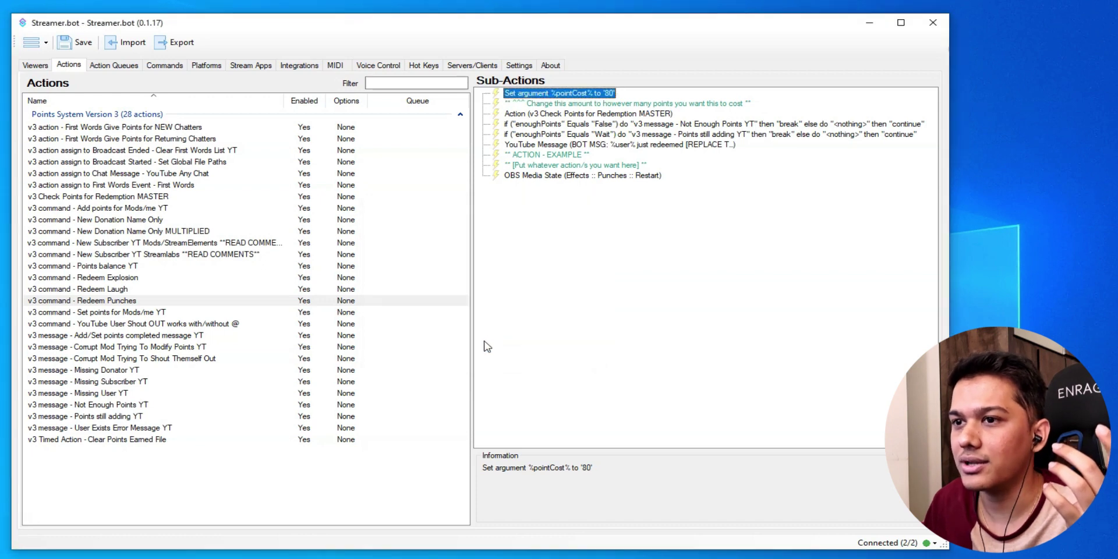
pyautogui.click(137, 279)
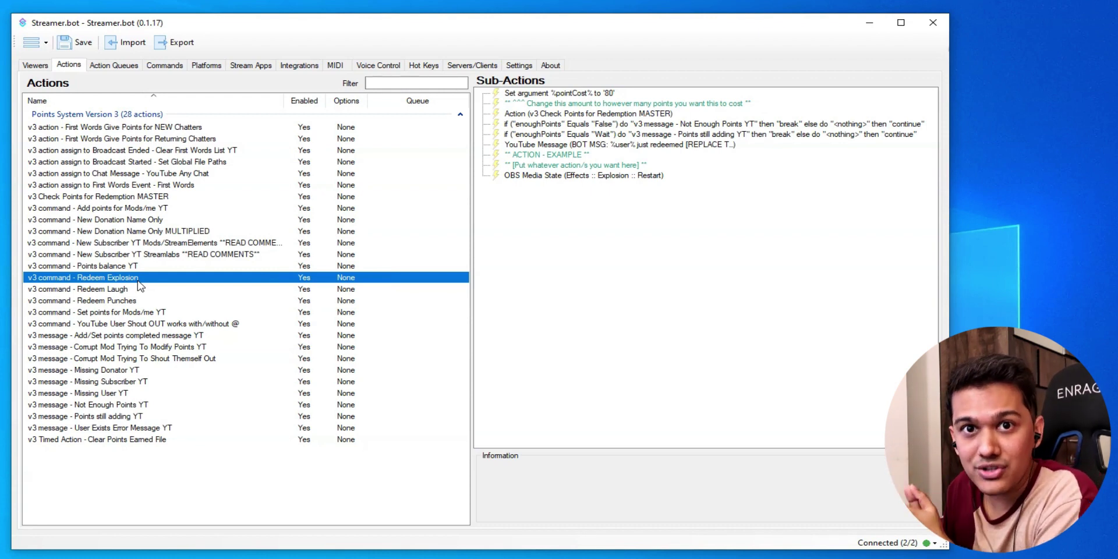
# Enable the !addpoints command and assign it the action "v3 command - Add points for Mods/me YT".
pyautogui.click(169, 66)
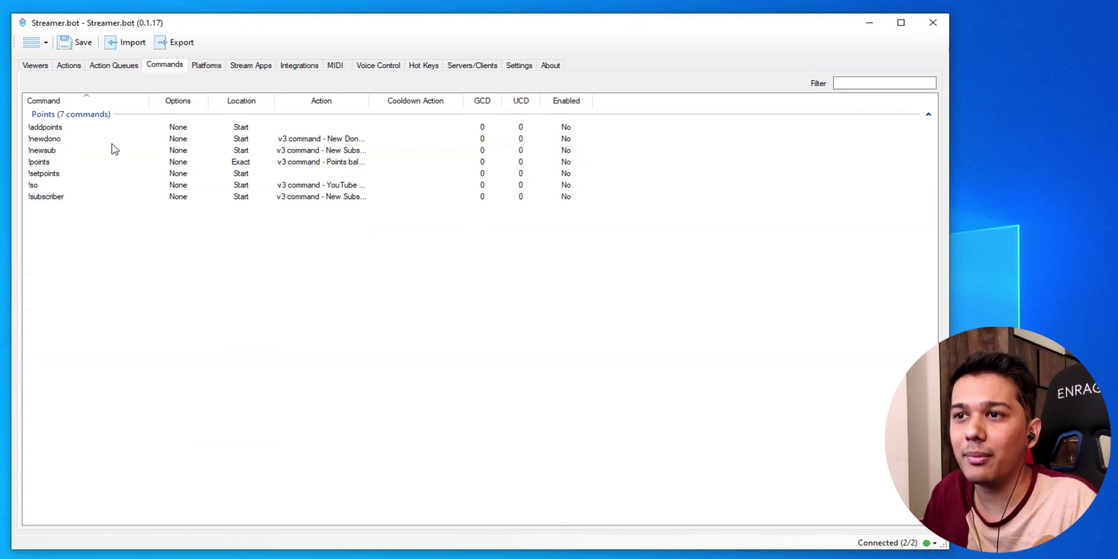
pyautogui.doubleClick(74, 129)
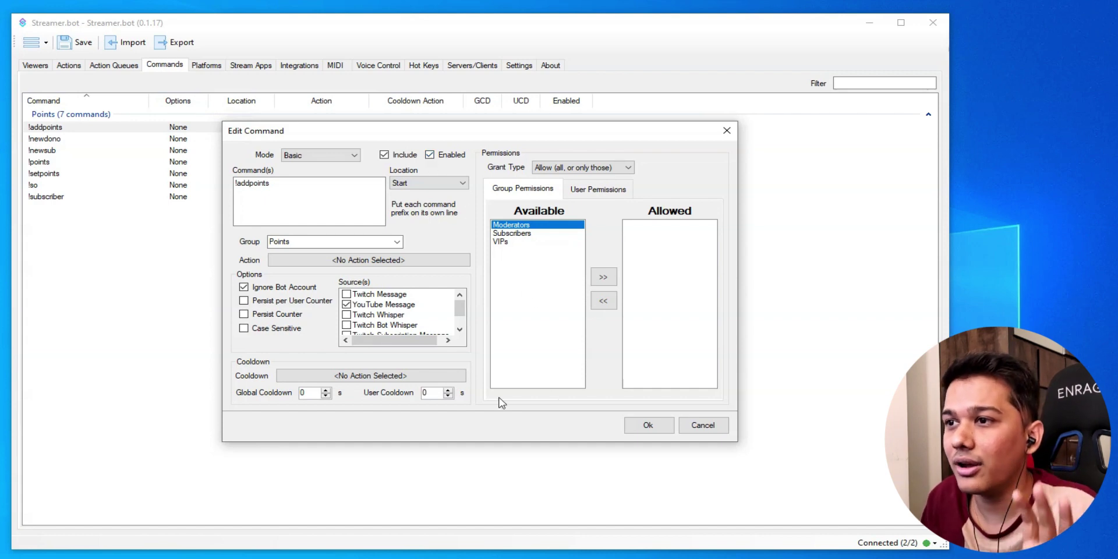
pyautogui.click(342, 262)
pyautogui.click(634, 141)
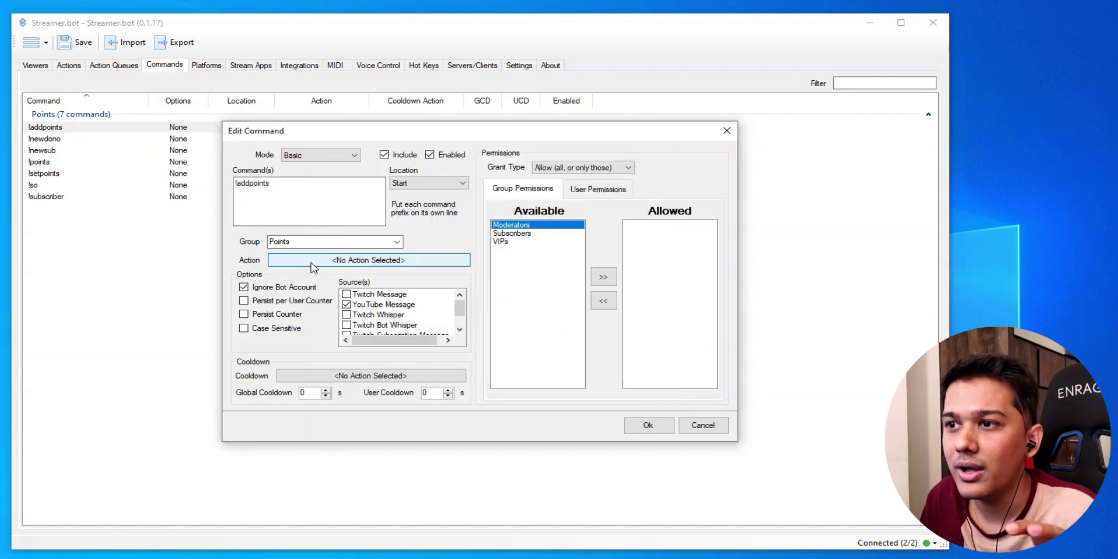
pyautogui.click(370, 263)
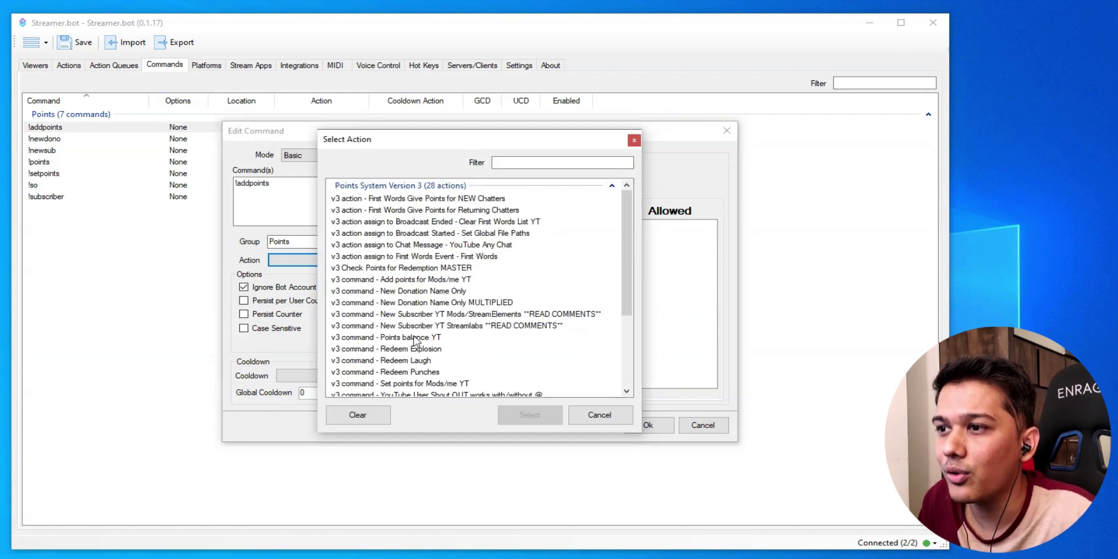
pyautogui.scroll(-2, 411, 347)
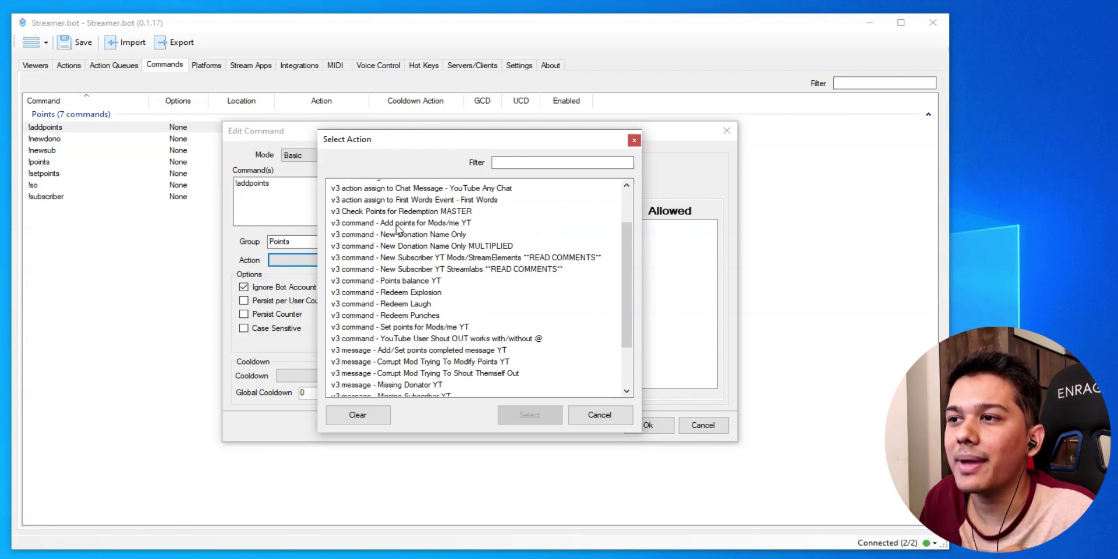
pyautogui.scroll(1, 385, 230)
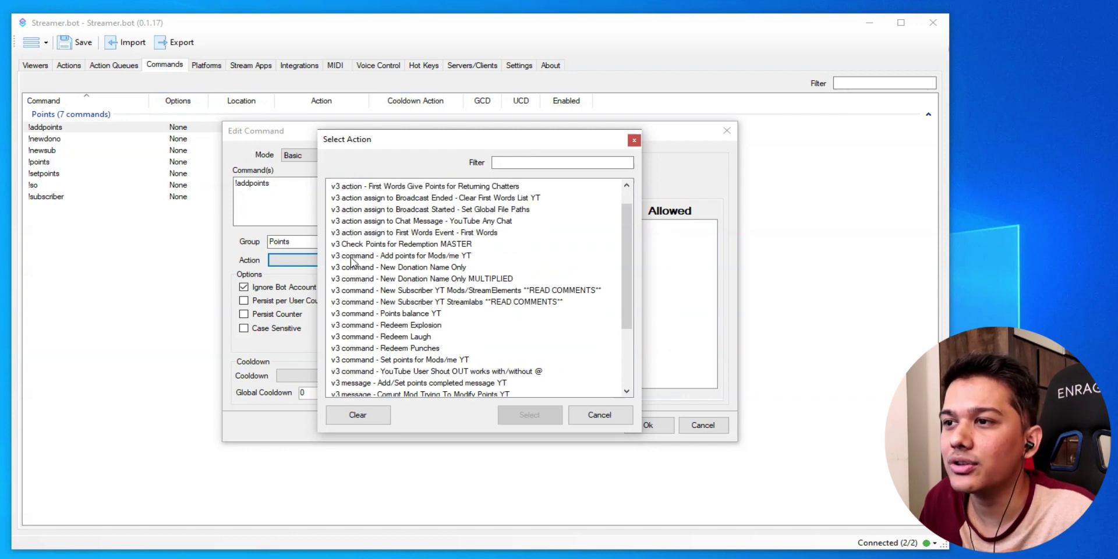
pyautogui.click(428, 260)
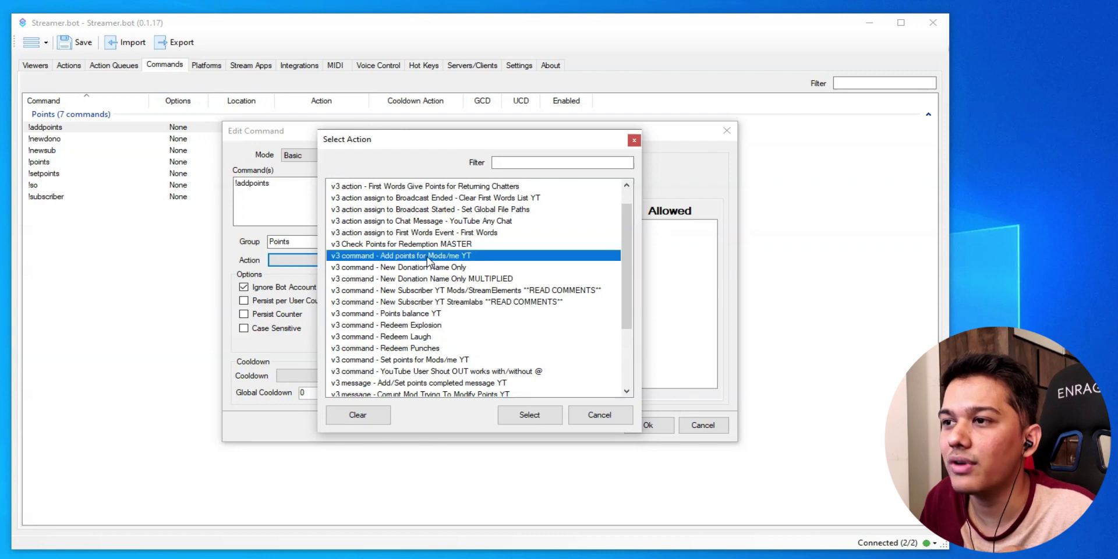
pyautogui.click(529, 414)
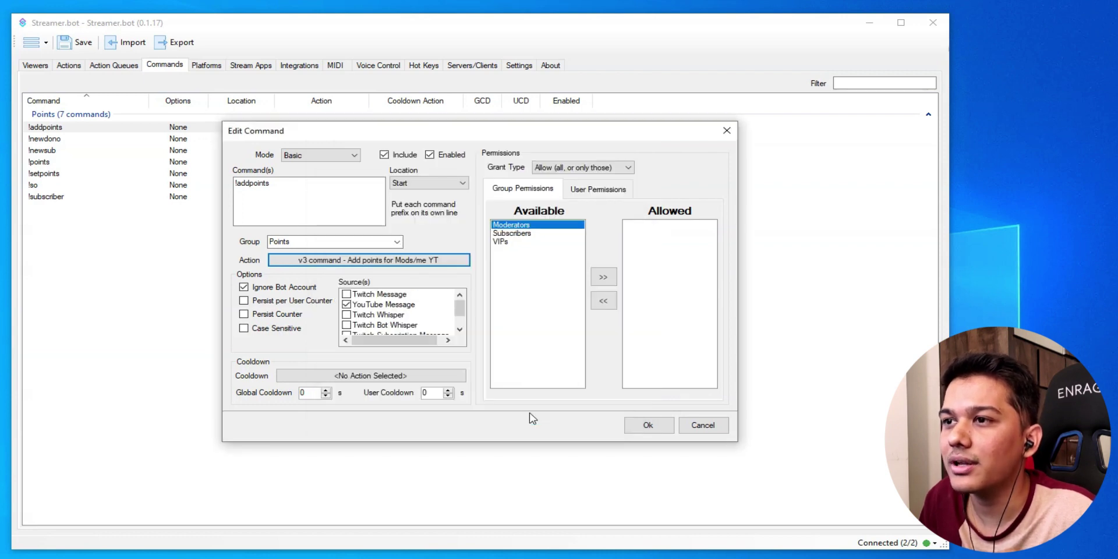
# Allow the Moderators group to use the !addpoints command, check its user permissions, and save the command.
pyautogui.click(287, 190)
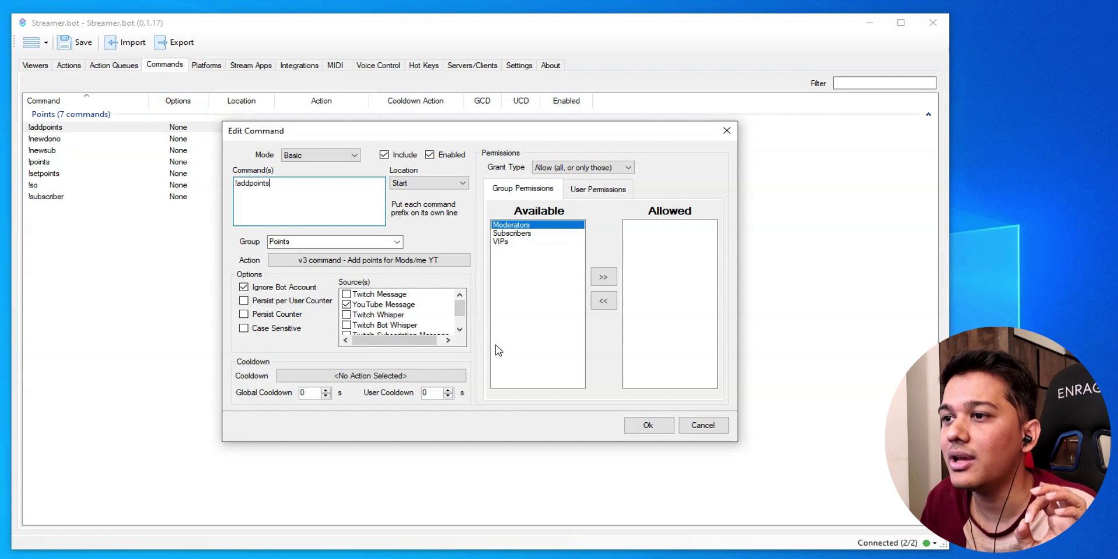
pyautogui.click(534, 292)
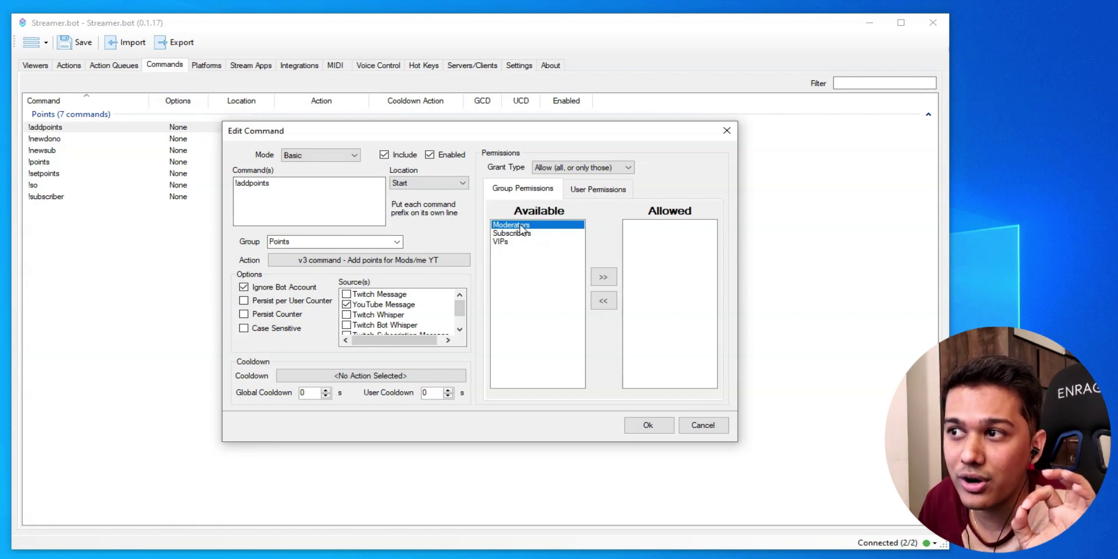
pyautogui.click(603, 279)
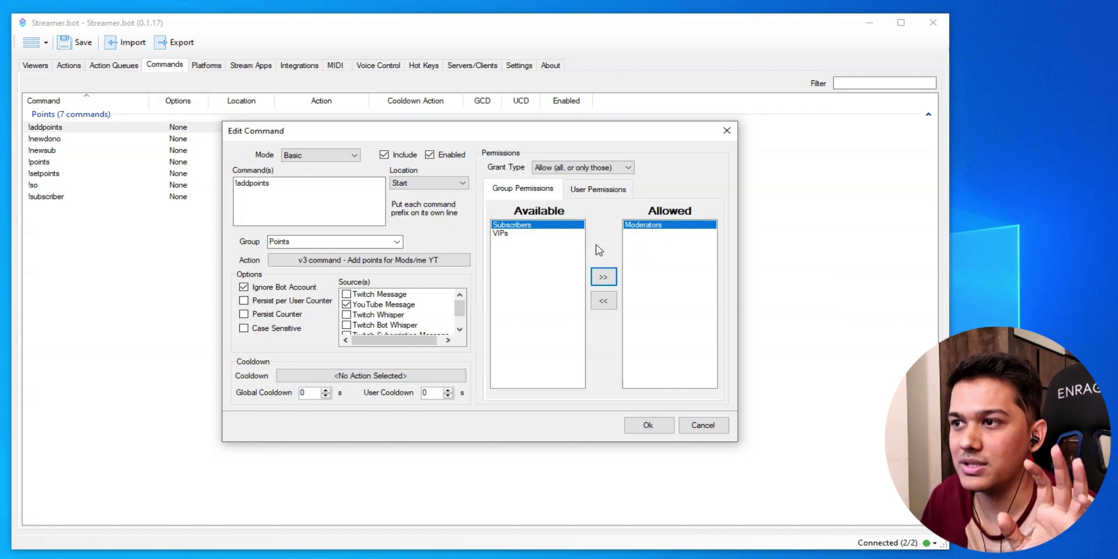
pyautogui.click(591, 194)
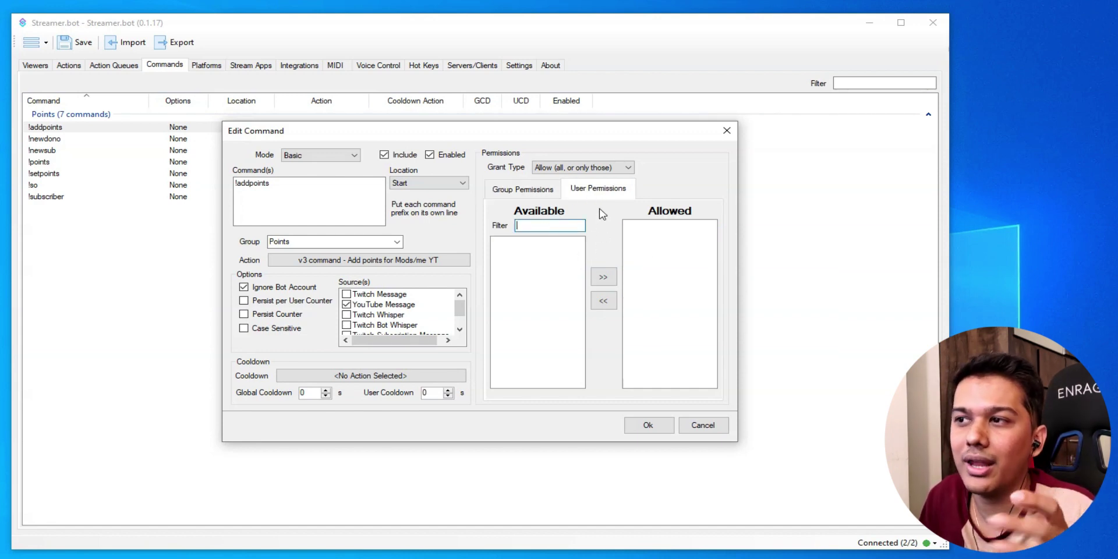
pyautogui.click(528, 186)
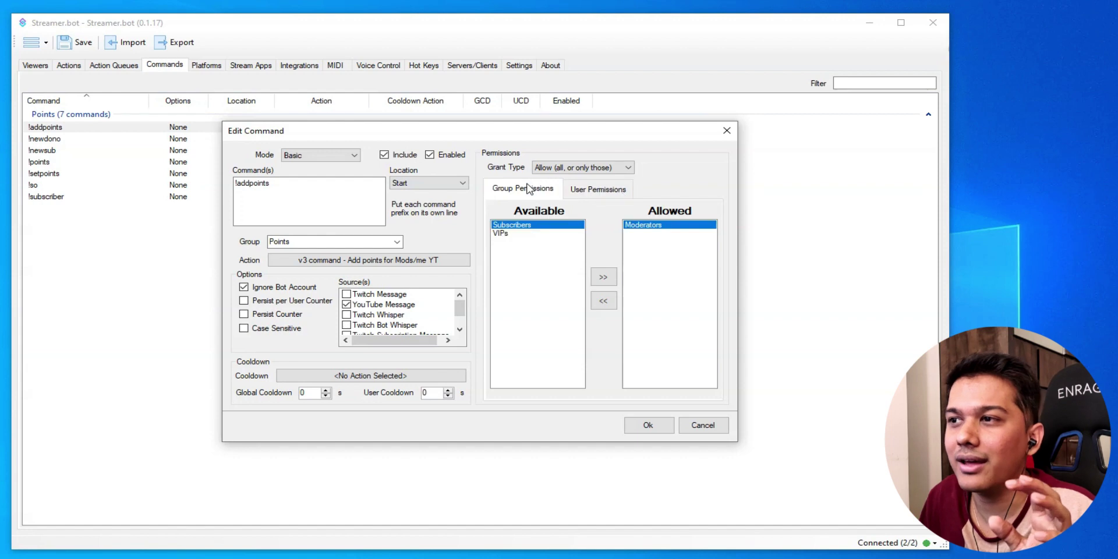
pyautogui.click(593, 193)
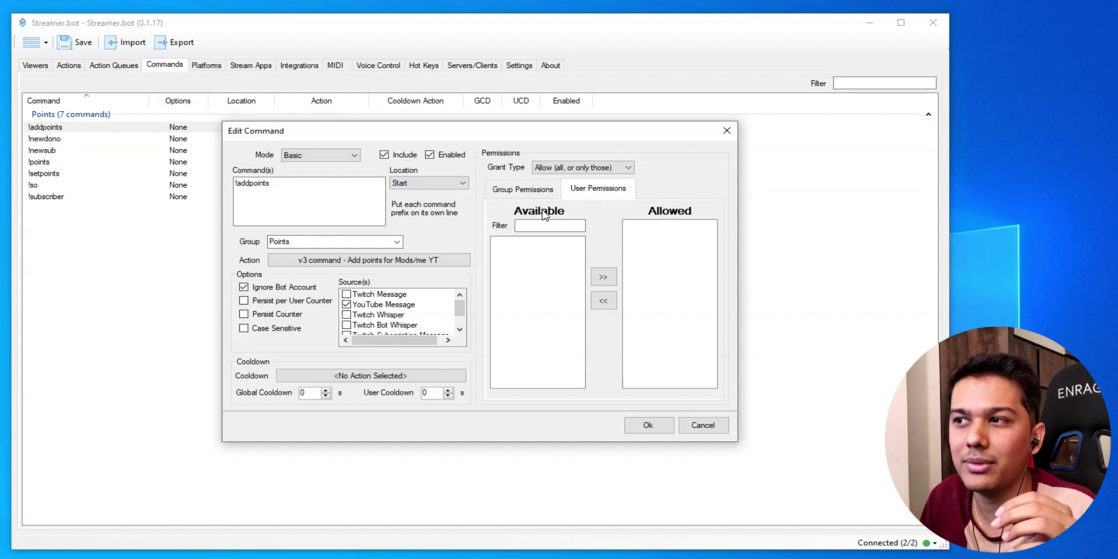
pyautogui.click(524, 189)
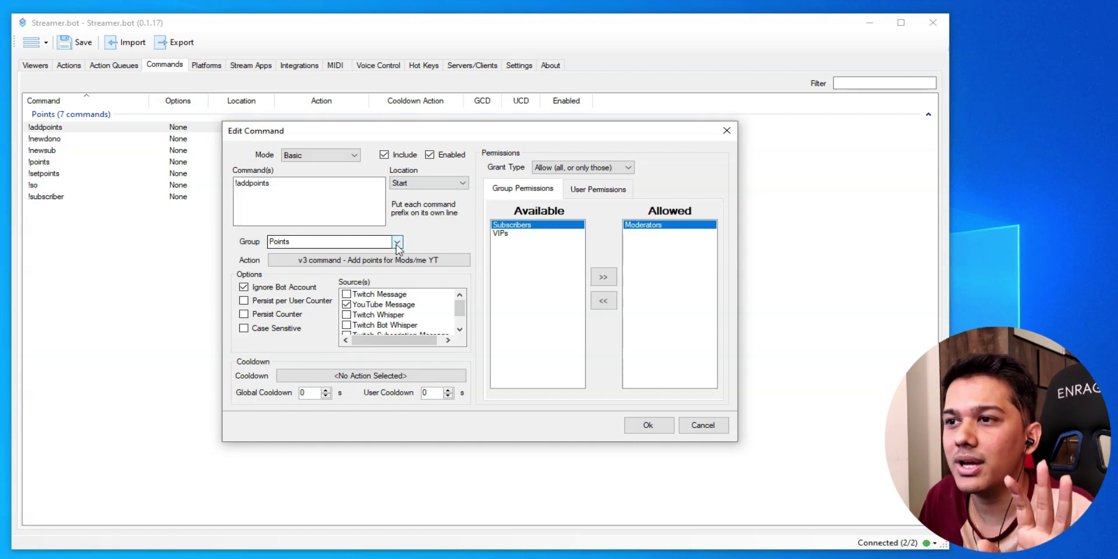
pyautogui.click(647, 425)
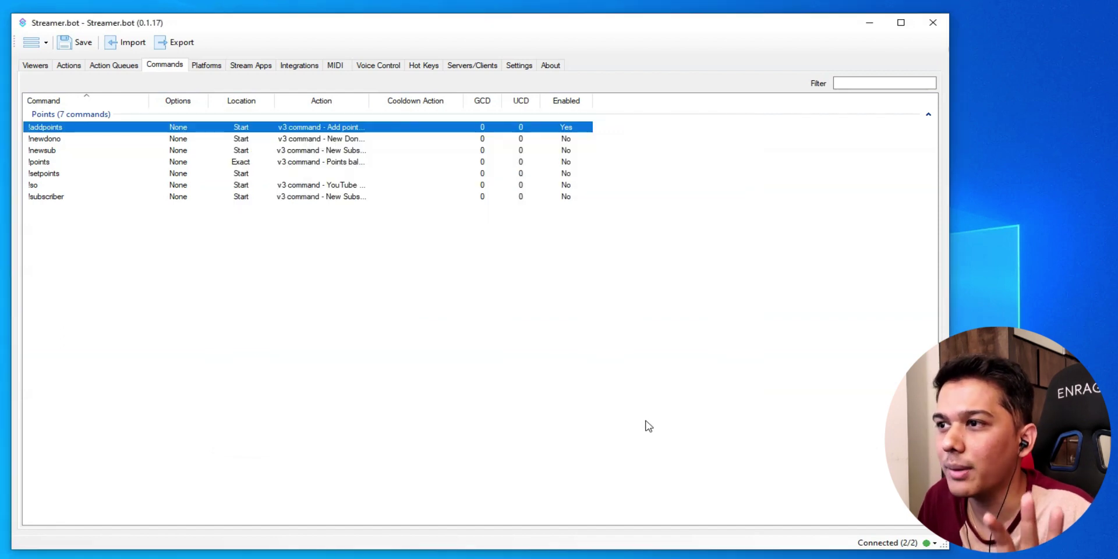
# Enable the !newdono command and save it with its existing New Donation Name Only action.
pyautogui.doubleClick(61, 141)
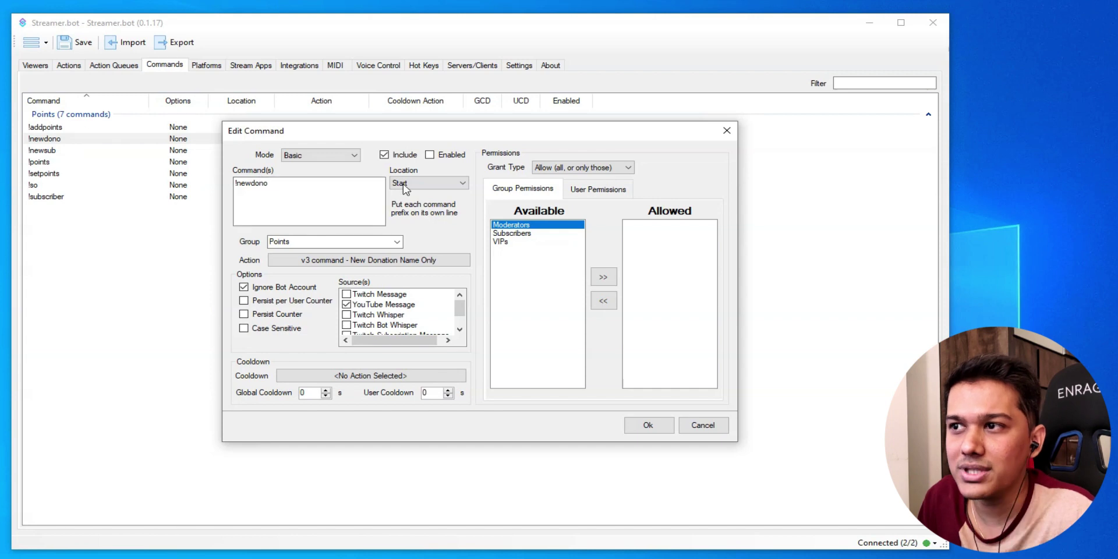
pyautogui.click(430, 155)
pyautogui.moveTo(269, 184); pyautogui.dragTo(243, 185)
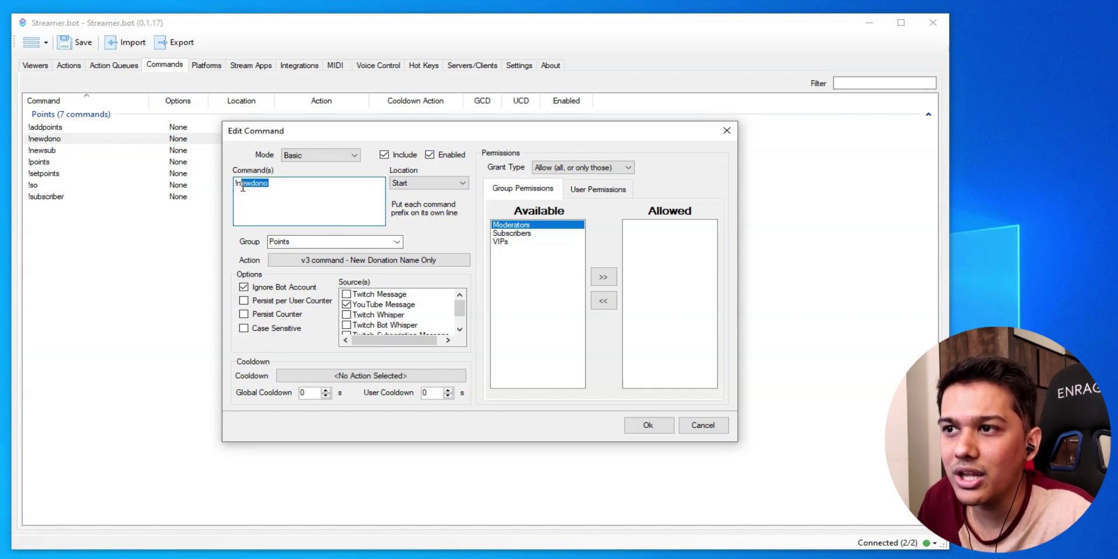
pyautogui.click(299, 190)
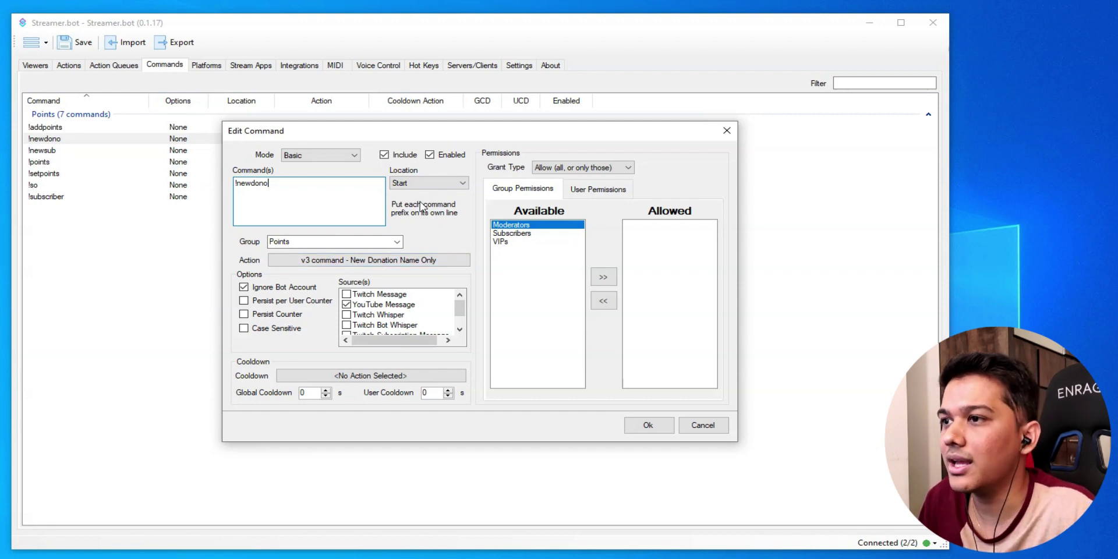
pyautogui.click(648, 426)
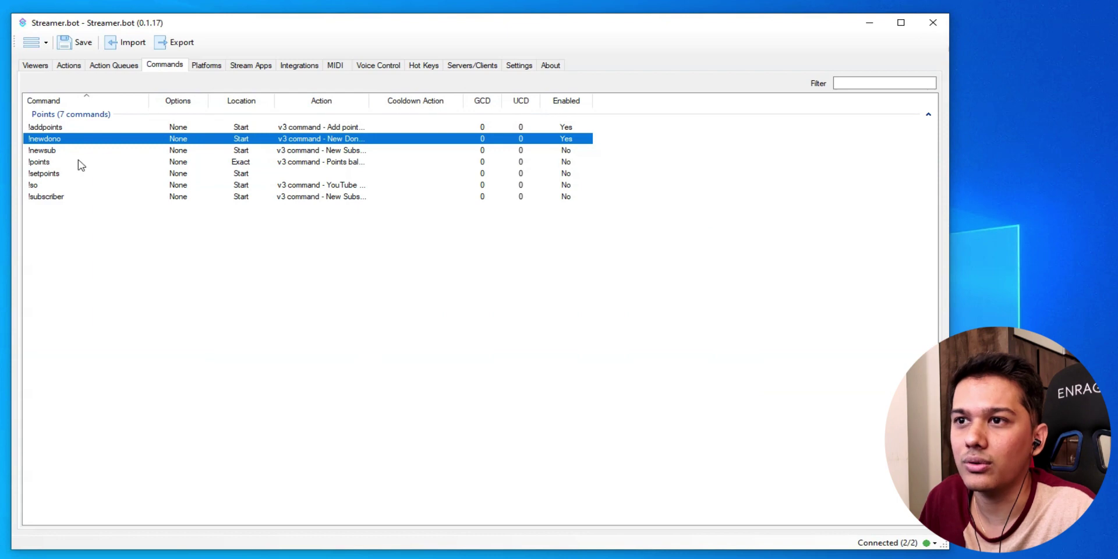
# Enable the !points command and save it with its existing Points balance YT action.
pyautogui.press('Down')
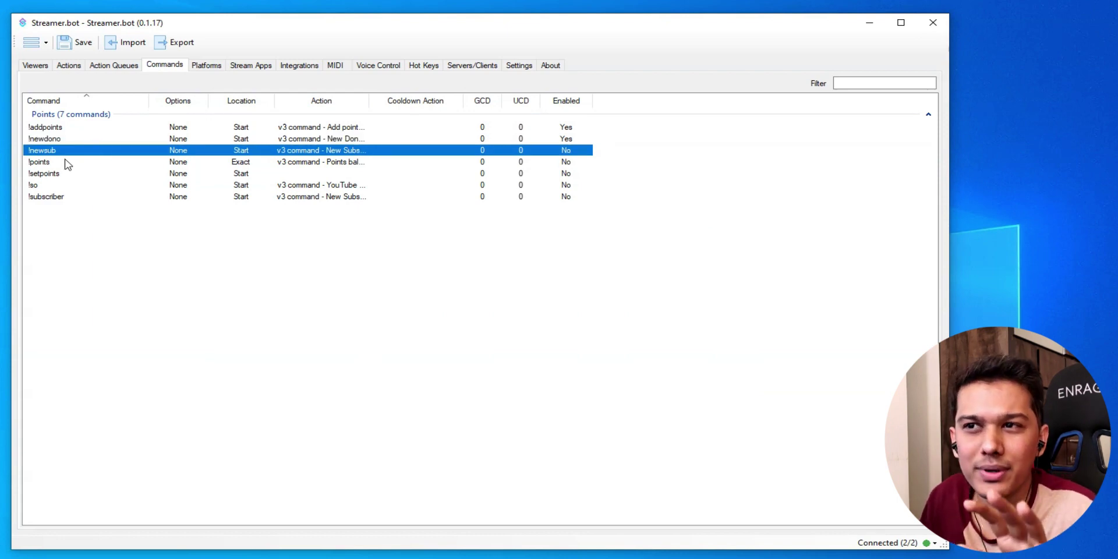
pyautogui.doubleClick(61, 165)
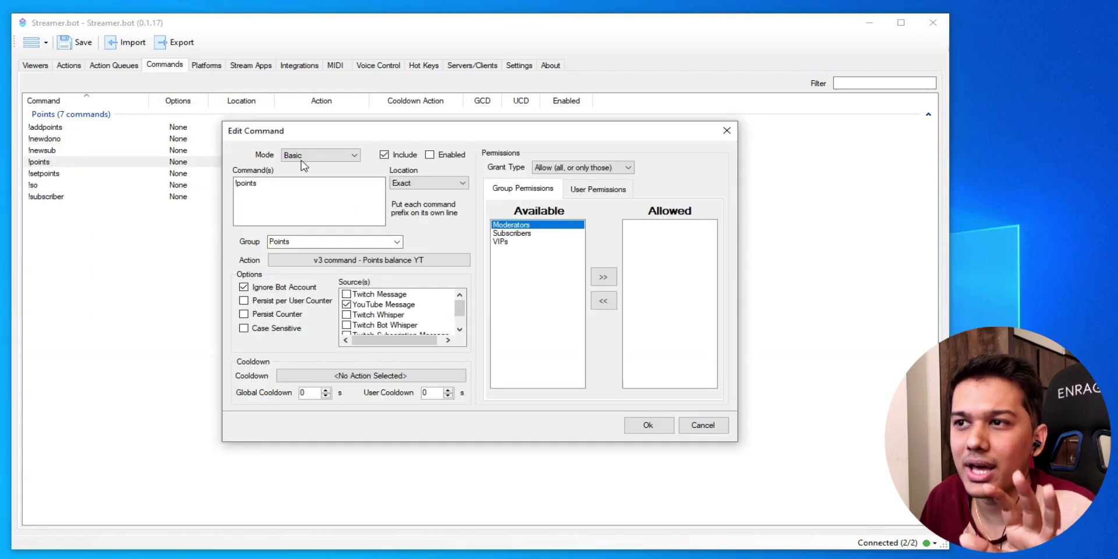
pyautogui.click(431, 155)
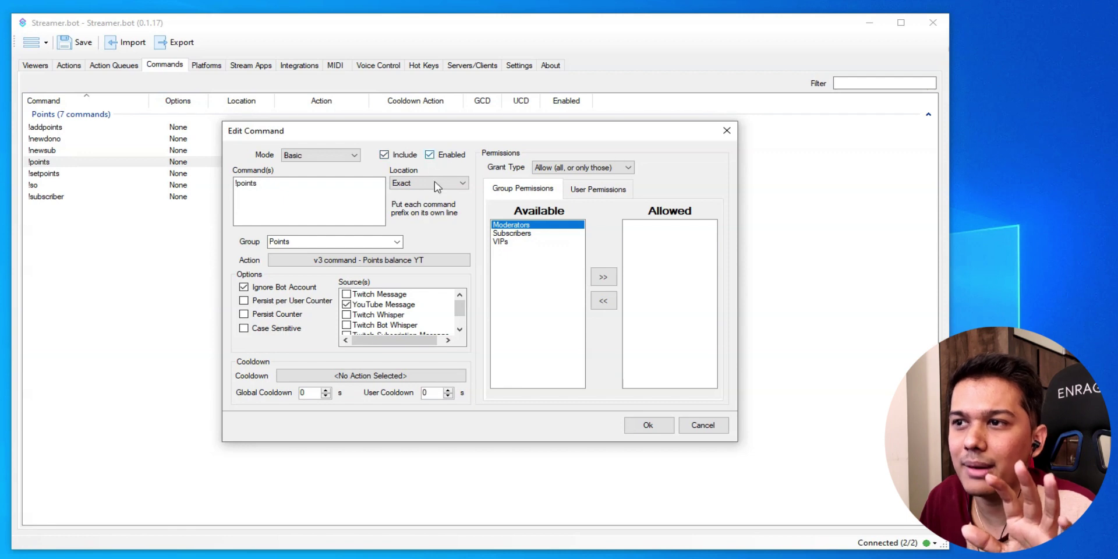
pyautogui.click(643, 424)
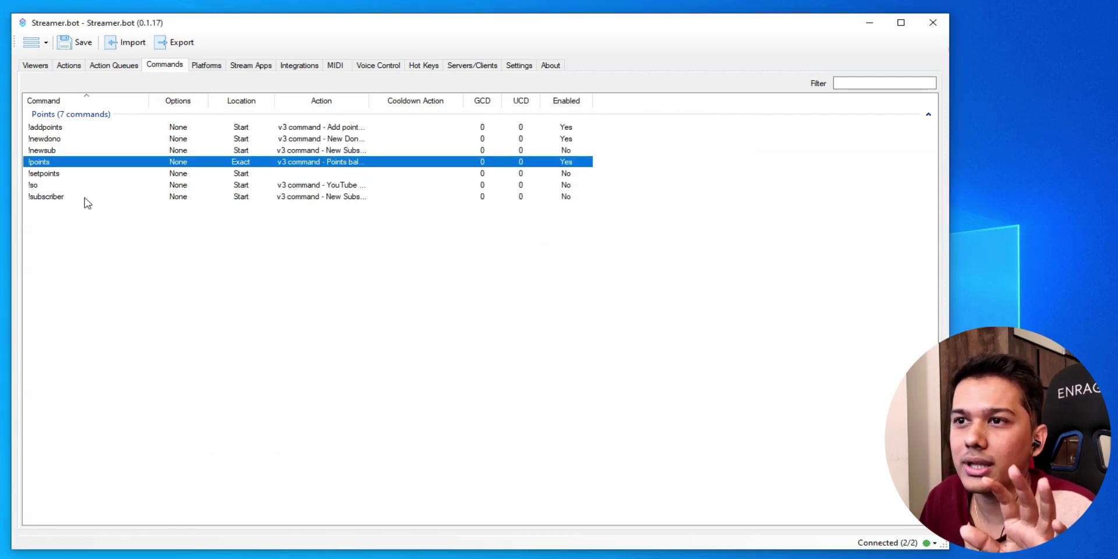
# Enable and save the !setpoints command without an assigned action, comparing it with the !points command's settings.
pyautogui.doubleClick(60, 175)
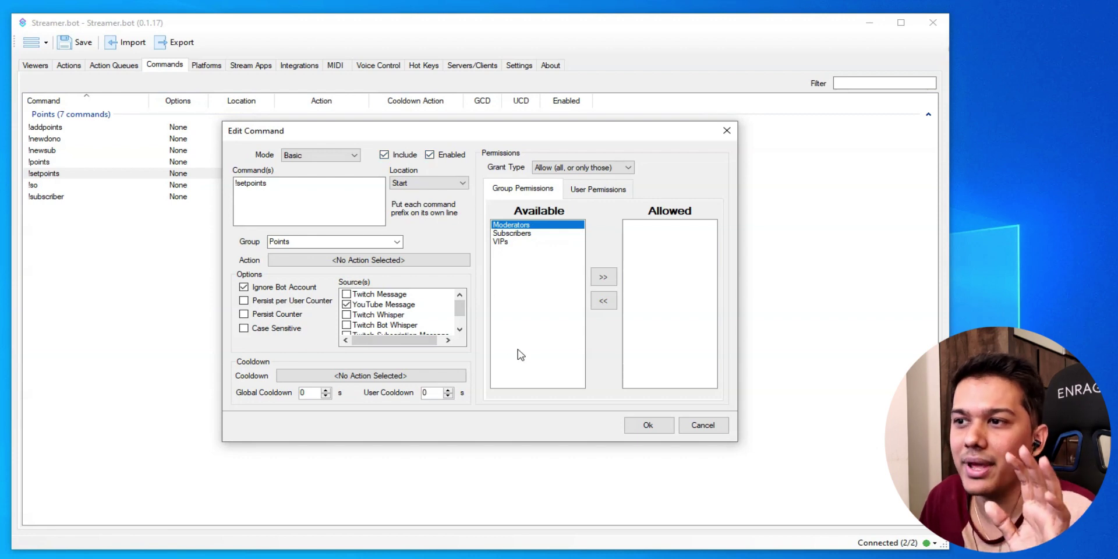
pyautogui.click(650, 426)
pyautogui.doubleClick(58, 165)
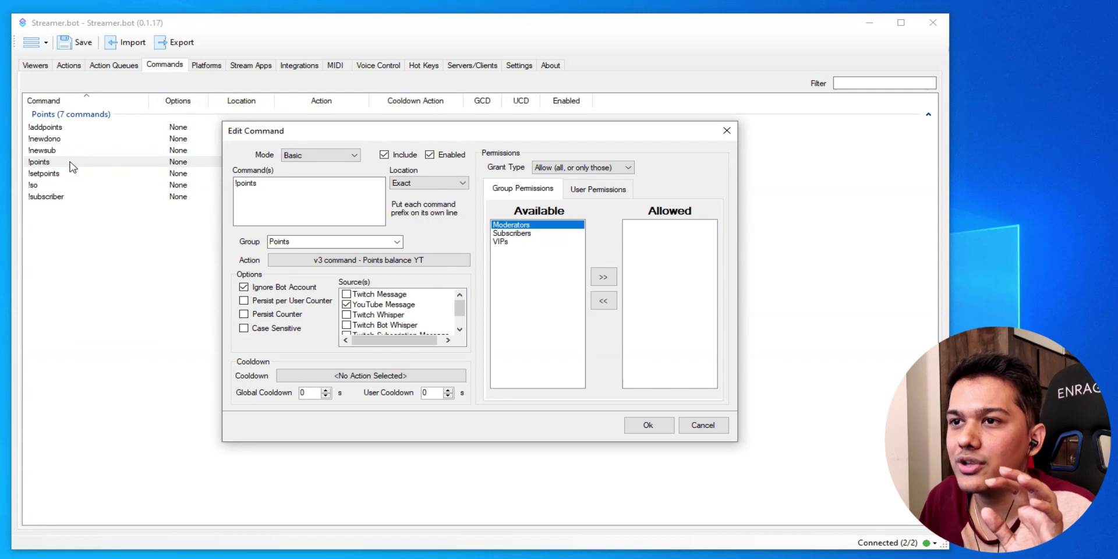
pyautogui.click(649, 426)
pyautogui.doubleClick(36, 174)
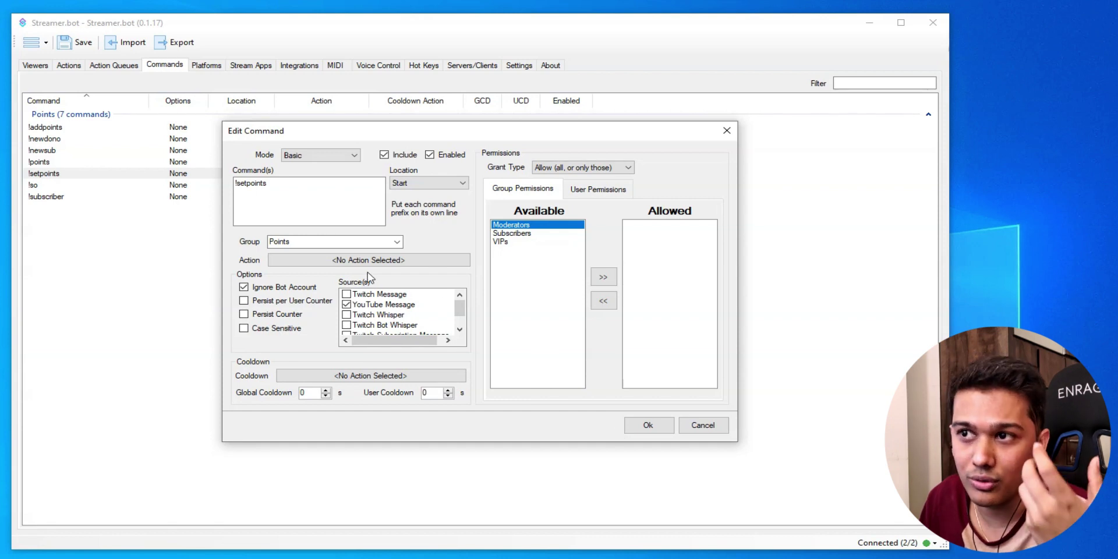
pyautogui.click(635, 425)
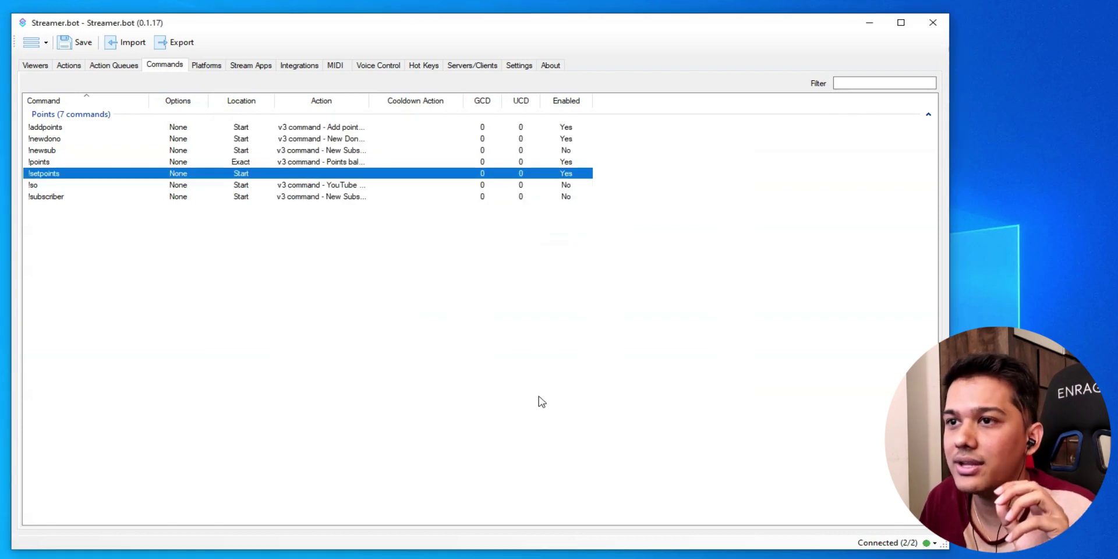
# Check the settings of the !so command and close them.
pyautogui.doubleClick(58, 187)
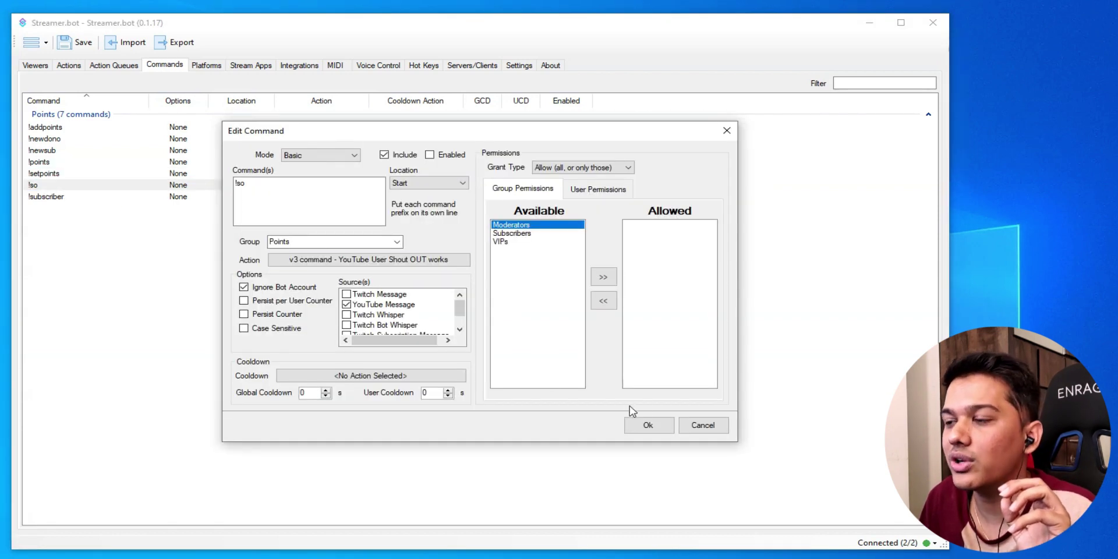
pyautogui.click(644, 424)
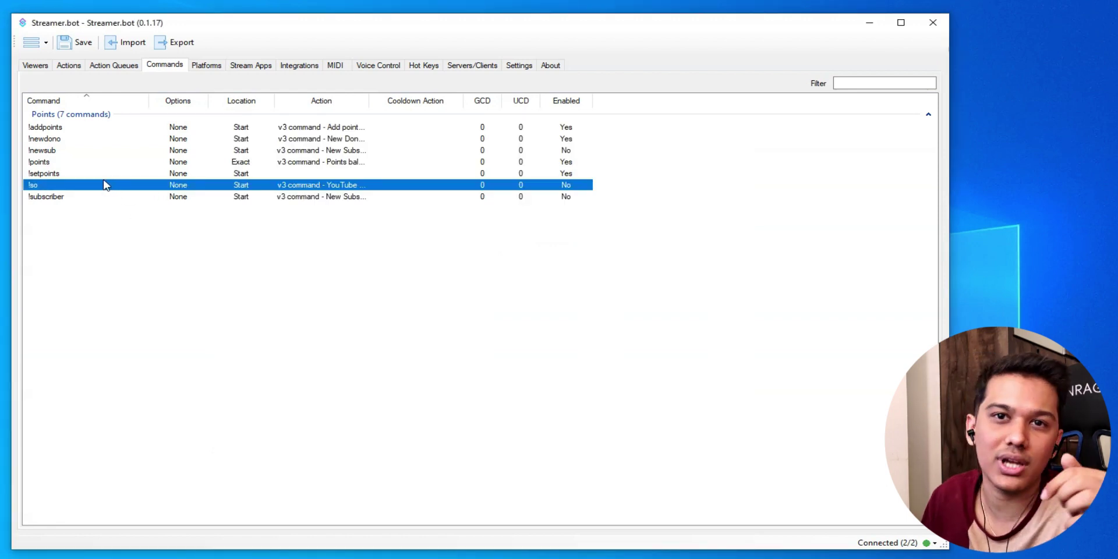
pyautogui.click(70, 240)
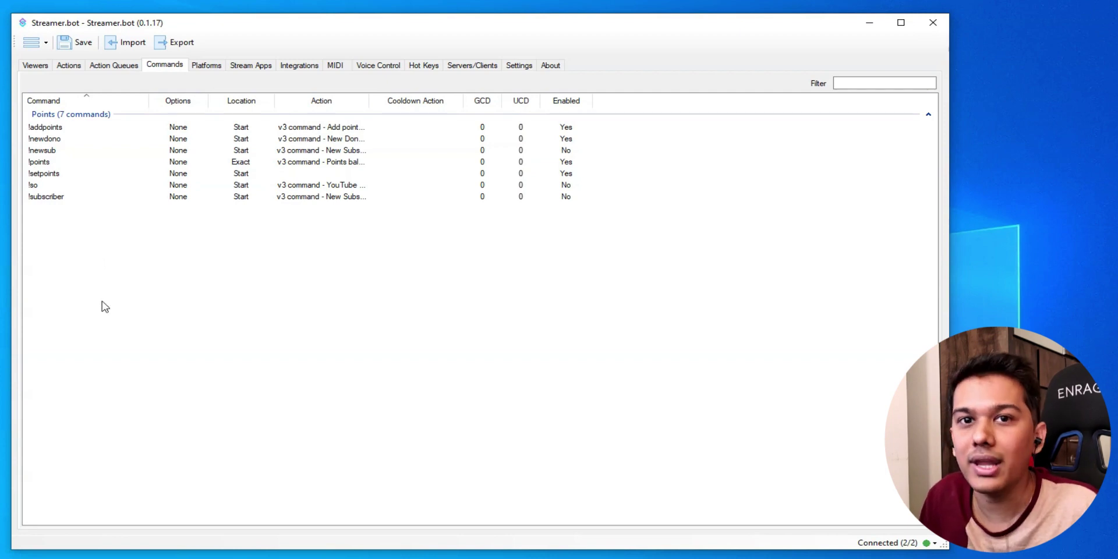
# Add a new command !punch and assign it the action "v3 command - Redeem Punches".
pyautogui.rightClick(82, 251)
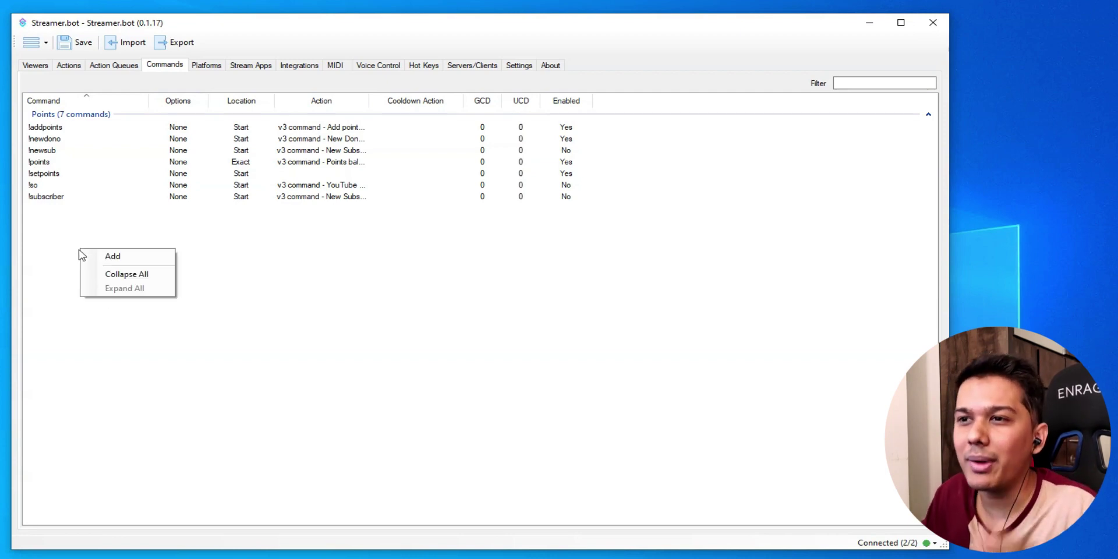
pyautogui.click(104, 255)
pyautogui.click(253, 197)
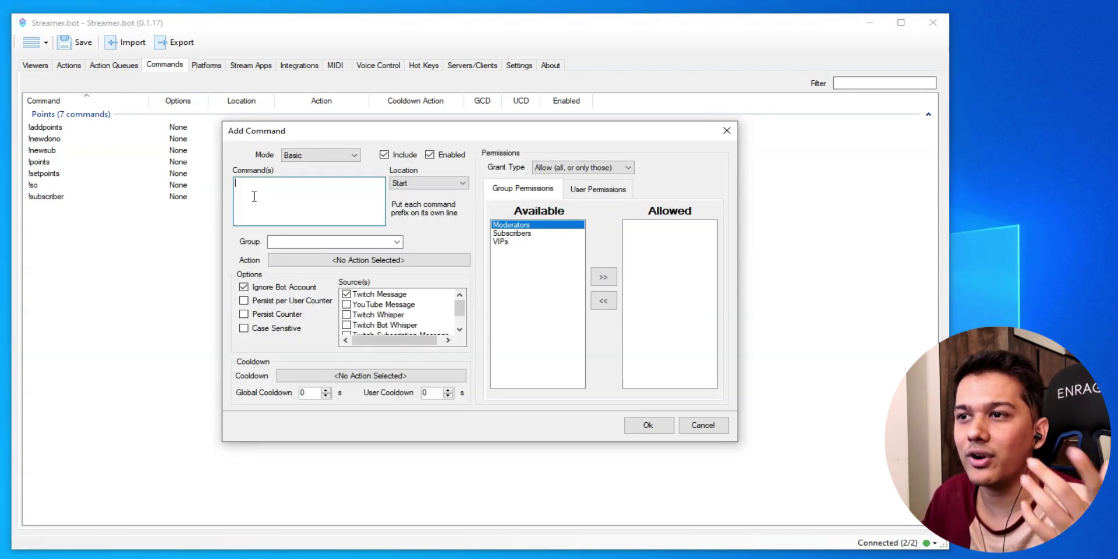
pyautogui.write('!punch')
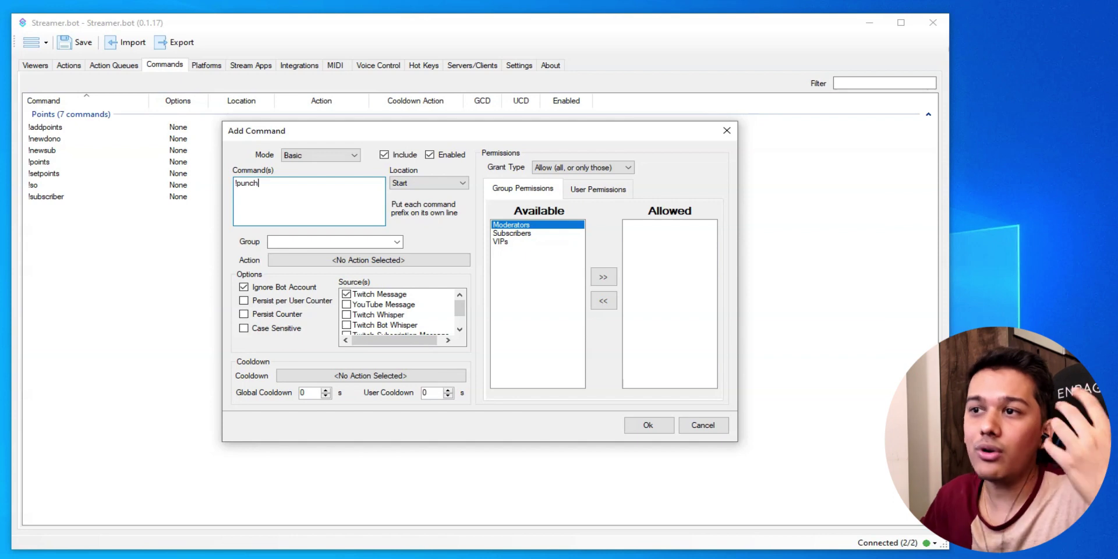
pyautogui.click(349, 261)
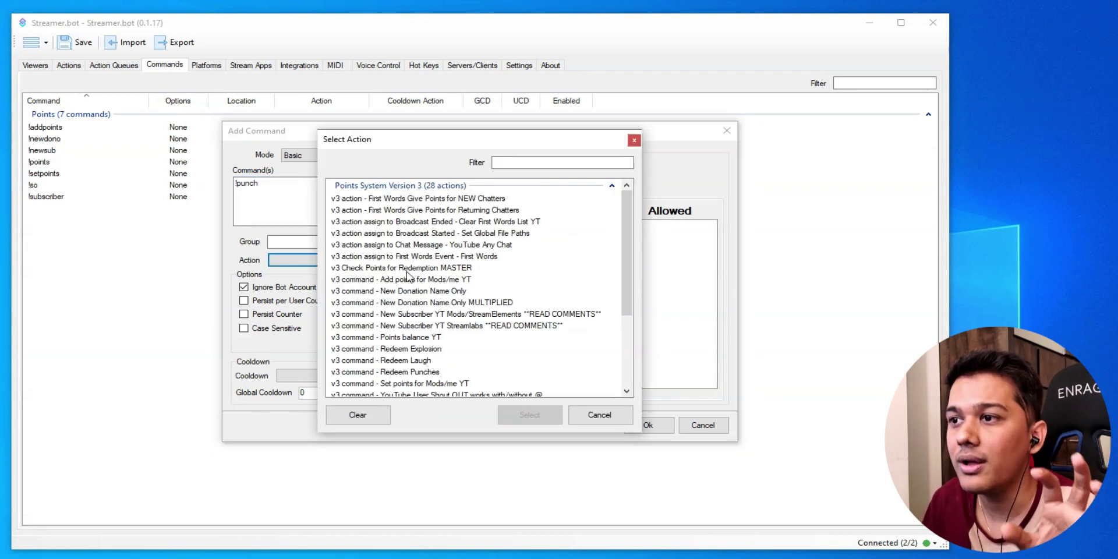
pyautogui.click(382, 373)
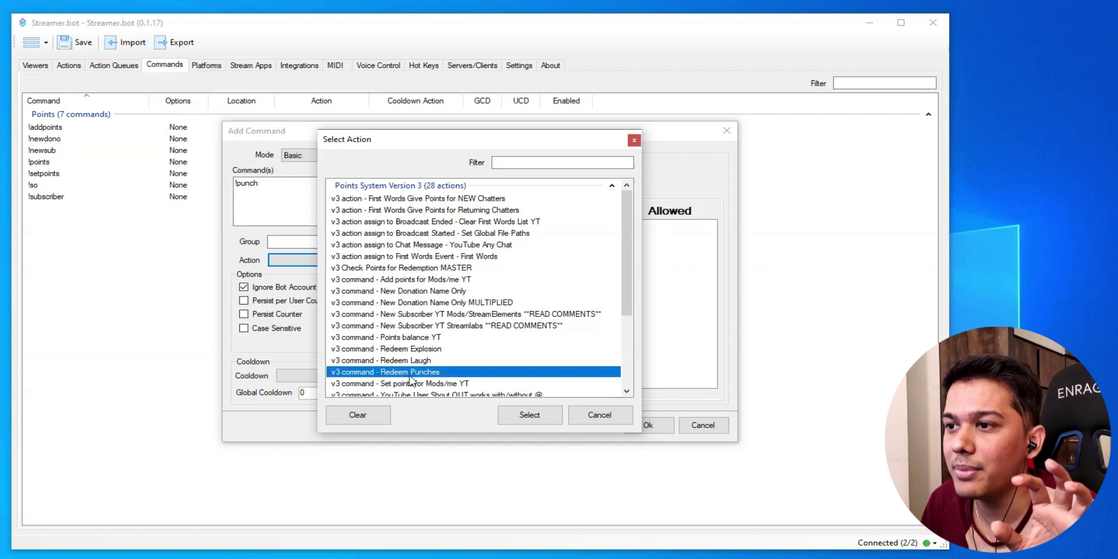
pyautogui.click(528, 416)
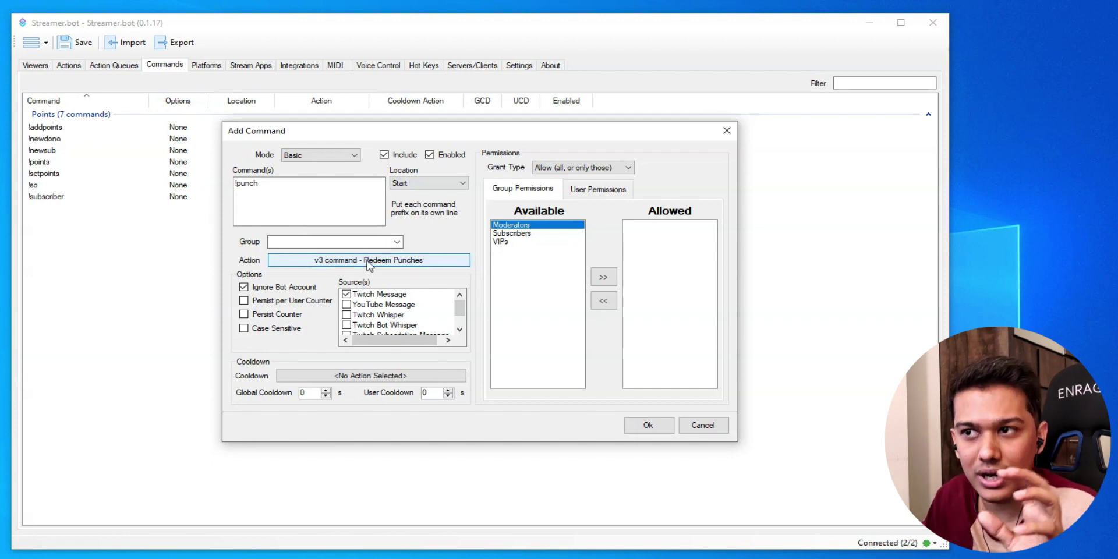
# Put the !punch command in the group "commands", make YouTube Message its source instead of Twitch Message, and save it.
pyautogui.click(318, 241)
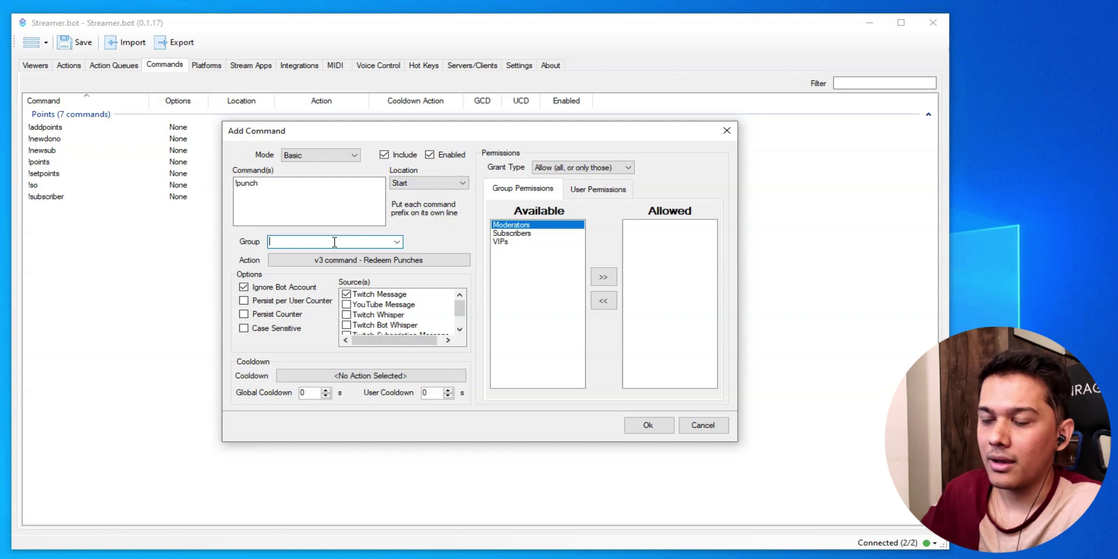
pyautogui.write('com')
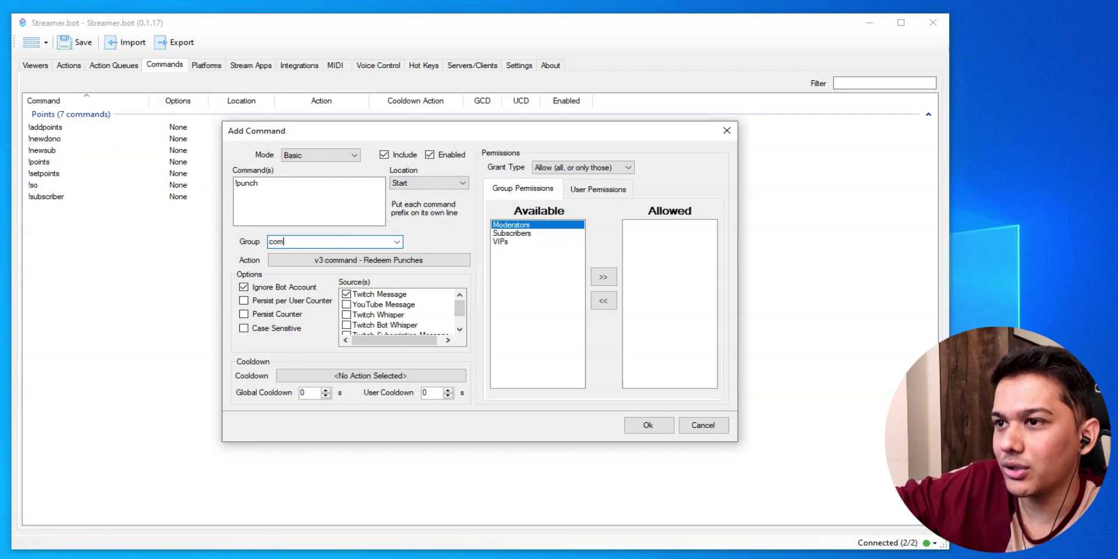
pyautogui.write('mands')
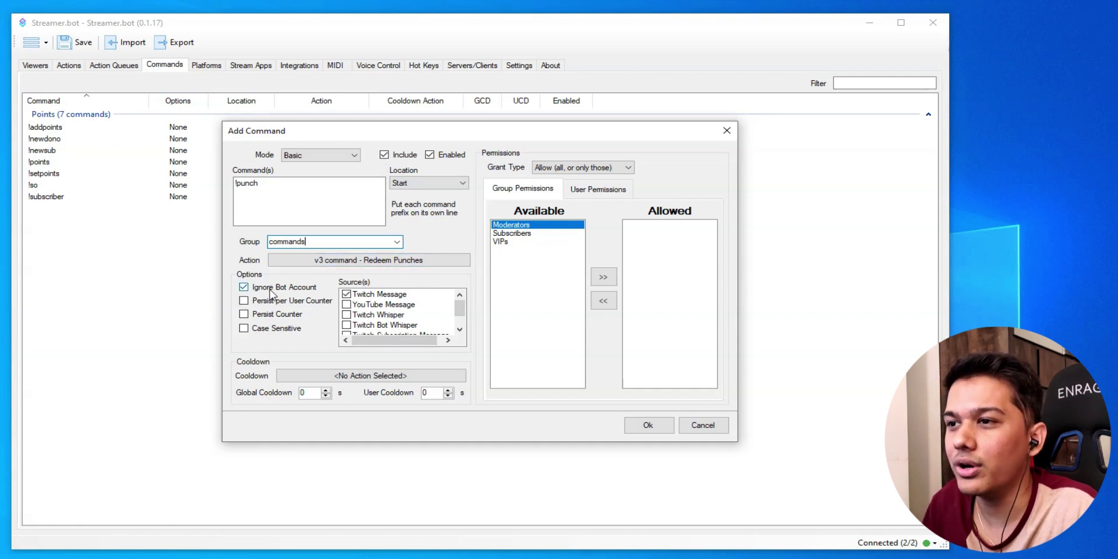
pyautogui.click(347, 305)
pyautogui.click(347, 294)
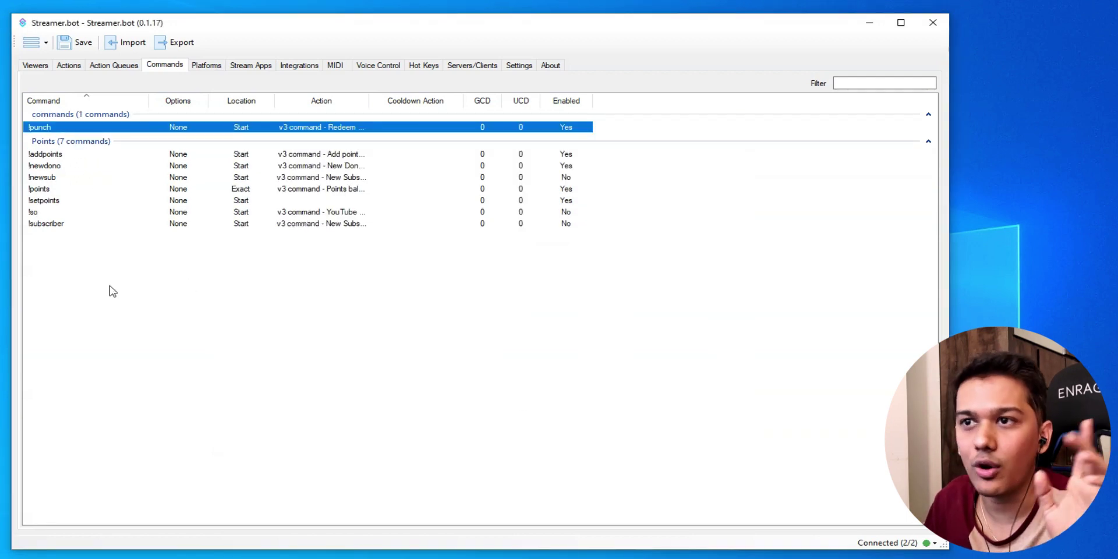
# Add a new command !explosion and place it in the existing "commands" group.
pyautogui.click(121, 320)
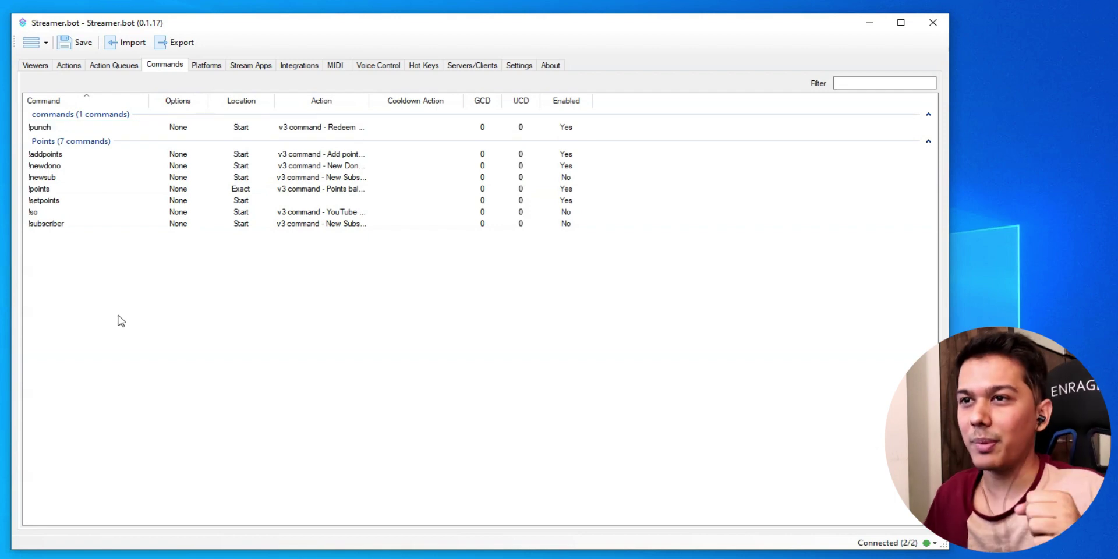
pyautogui.rightClick(121, 320)
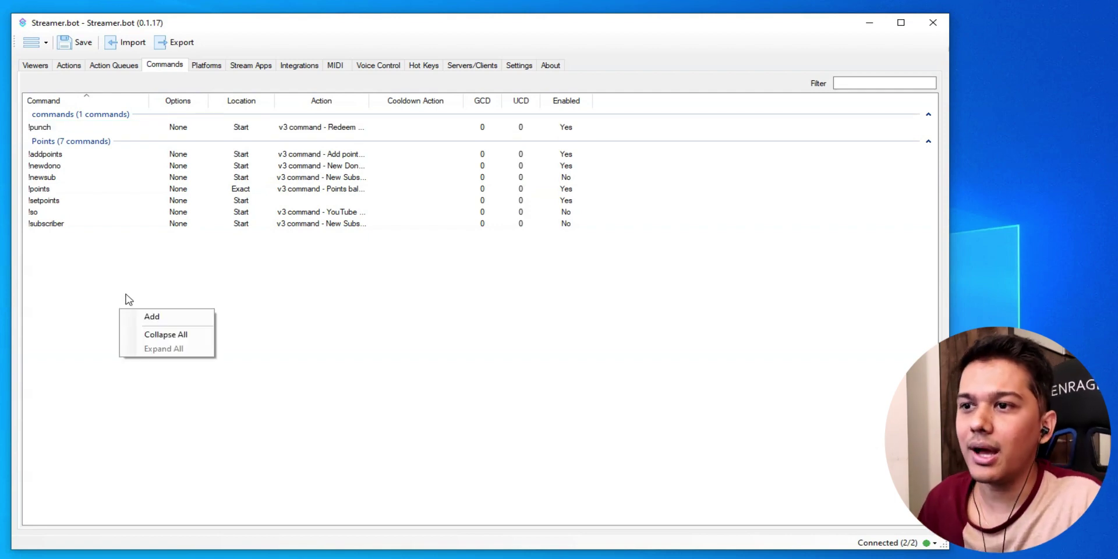
pyautogui.click(151, 315)
pyautogui.click(278, 220)
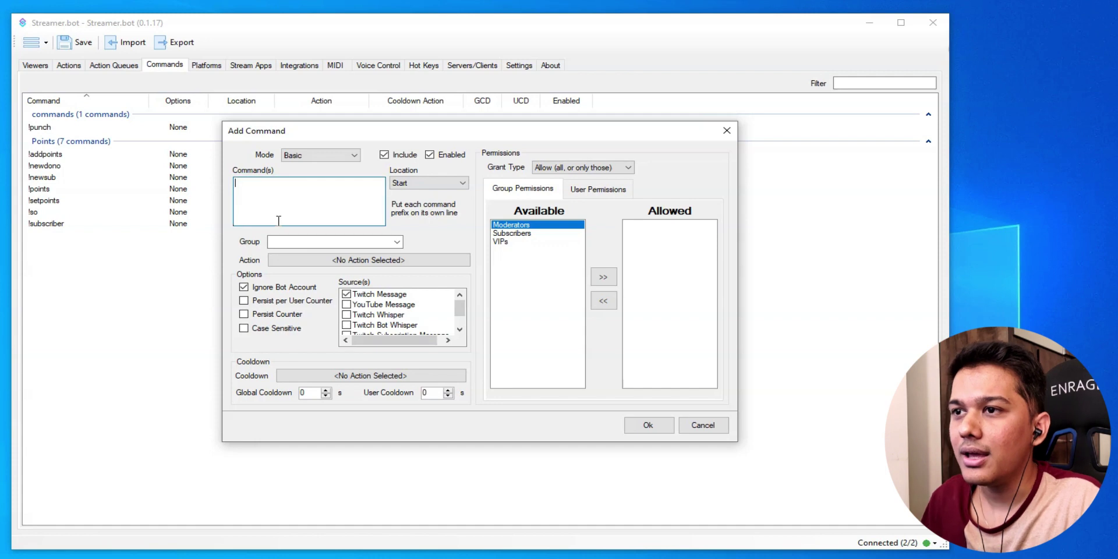
pyautogui.write('!explosion')
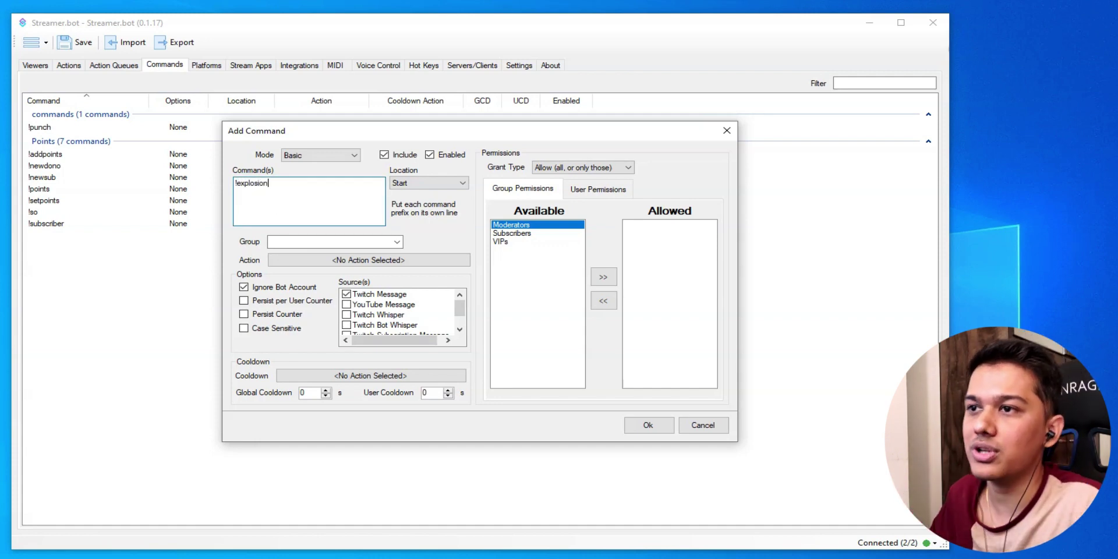
pyautogui.click(342, 243)
pyautogui.write('command')
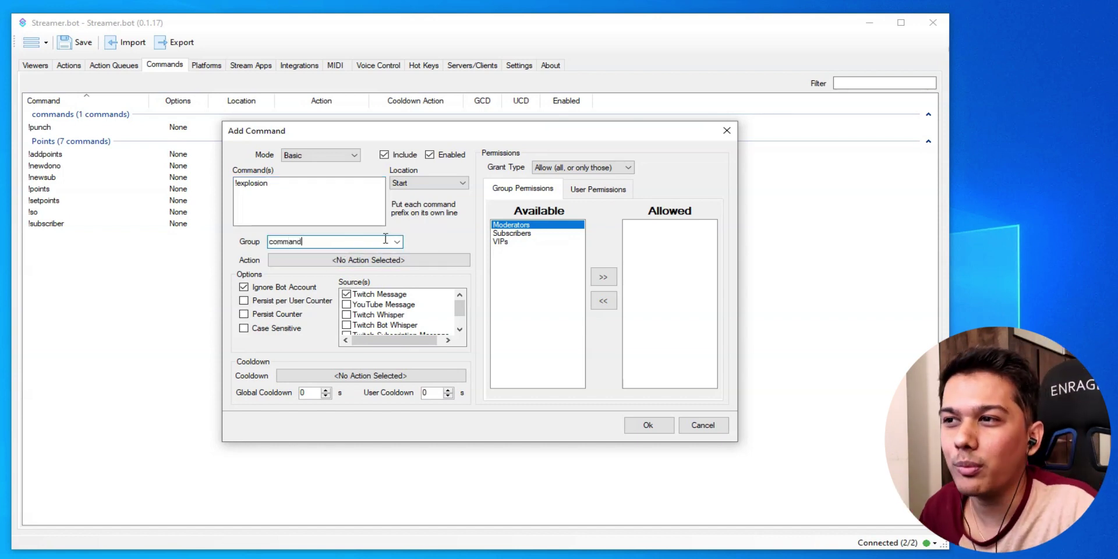
pyautogui.click(398, 242)
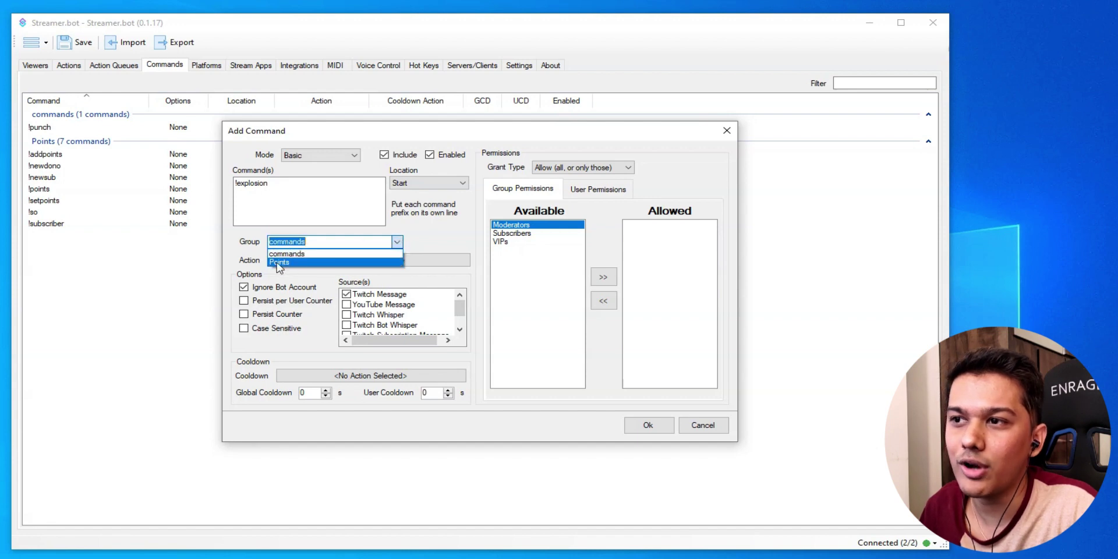
pyautogui.click(307, 249)
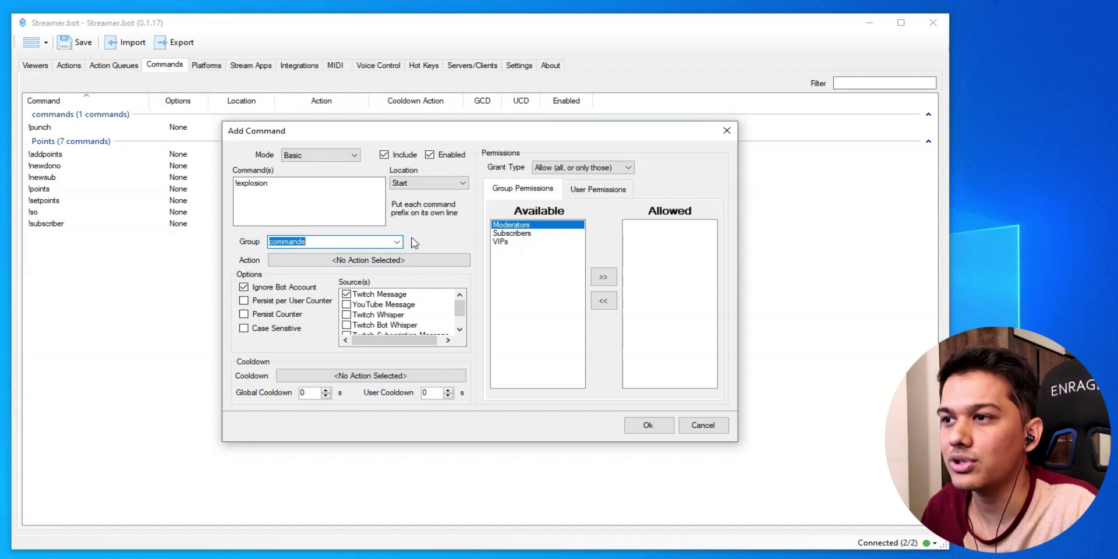
# Assign "v3 command - Redeem Explosion" to the !explosion command, use YouTube Message instead of Twitch Message as source, and save it.
pyautogui.click(401, 263)
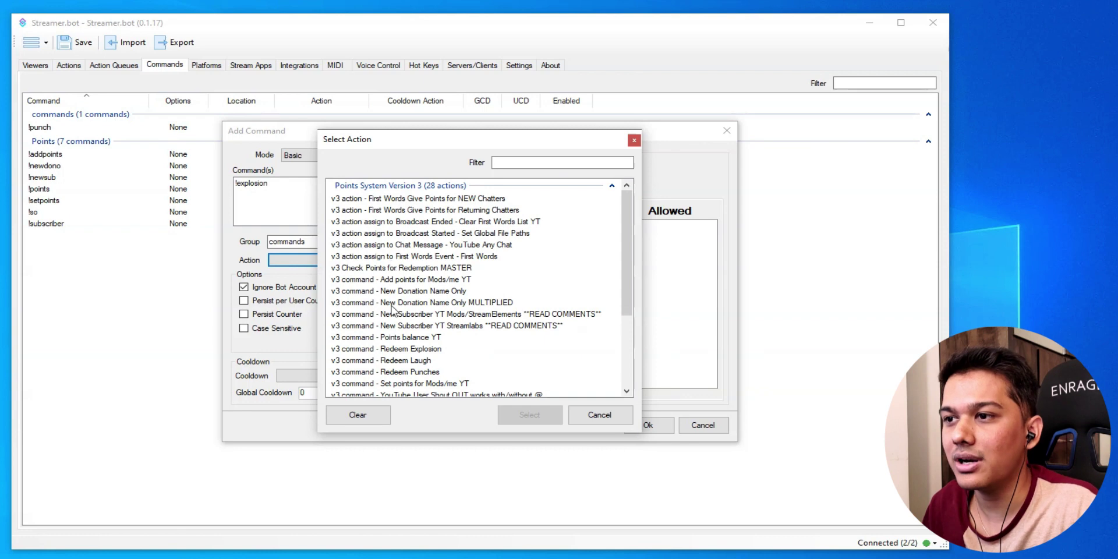
pyautogui.click(422, 348)
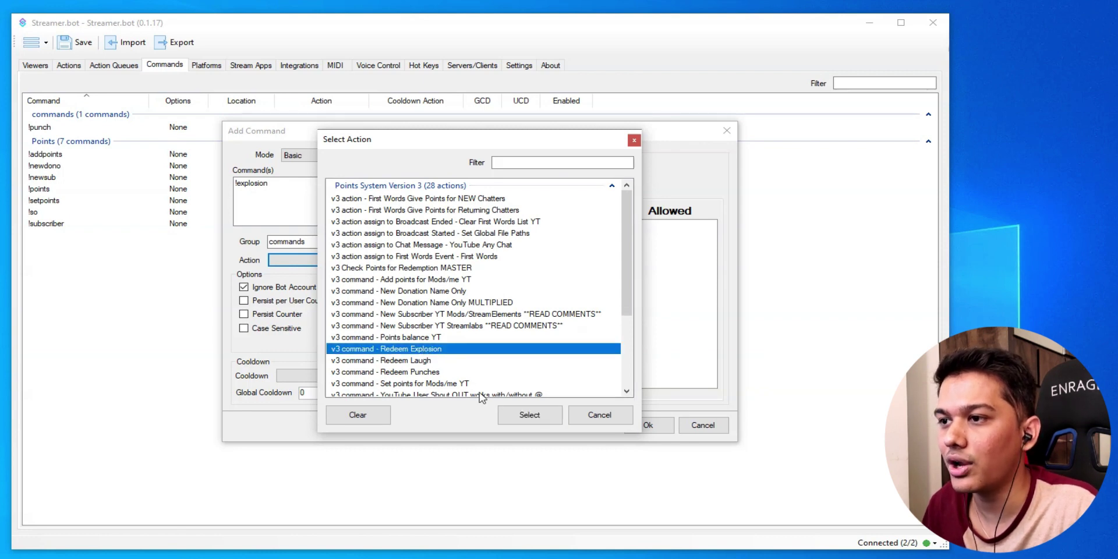
pyautogui.click(522, 417)
pyautogui.click(347, 295)
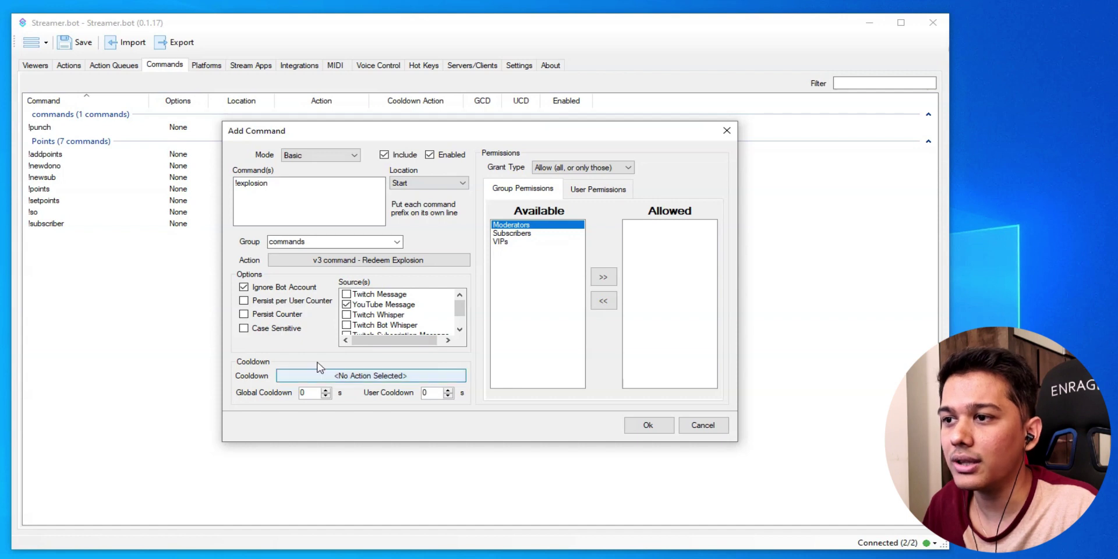
pyautogui.click(648, 427)
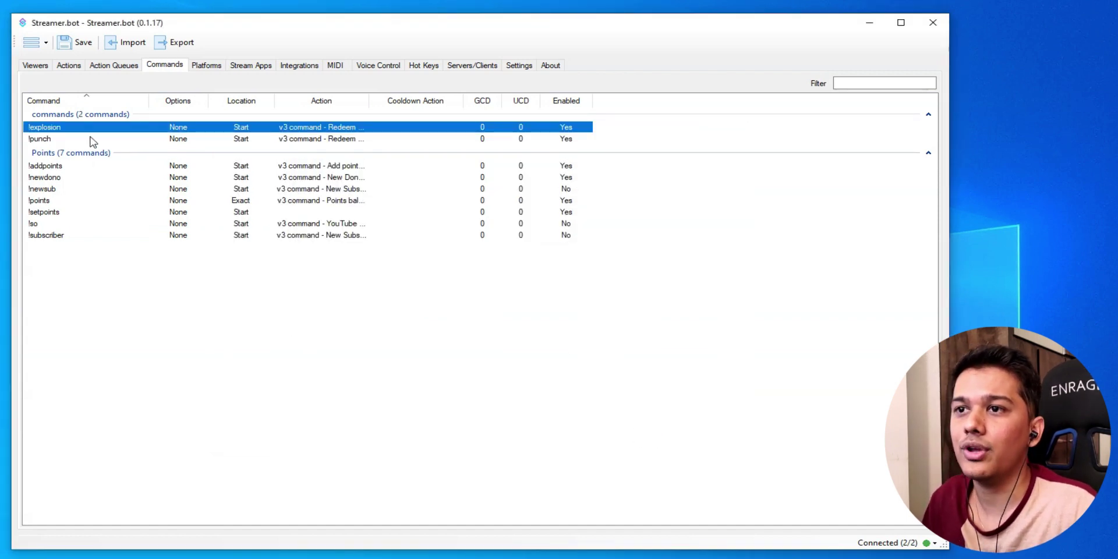
# Add a new command !laugh and place it in the existing "commands" group.
pyautogui.click(169, 370)
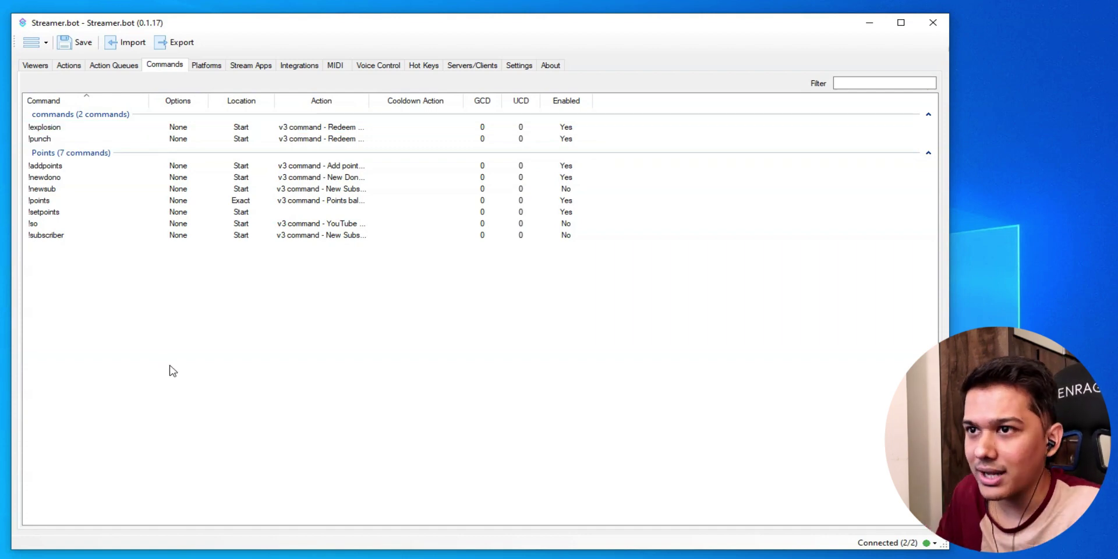
pyautogui.rightClick(173, 369)
pyautogui.click(195, 370)
pyautogui.click(296, 219)
pyautogui.write('!laugh')
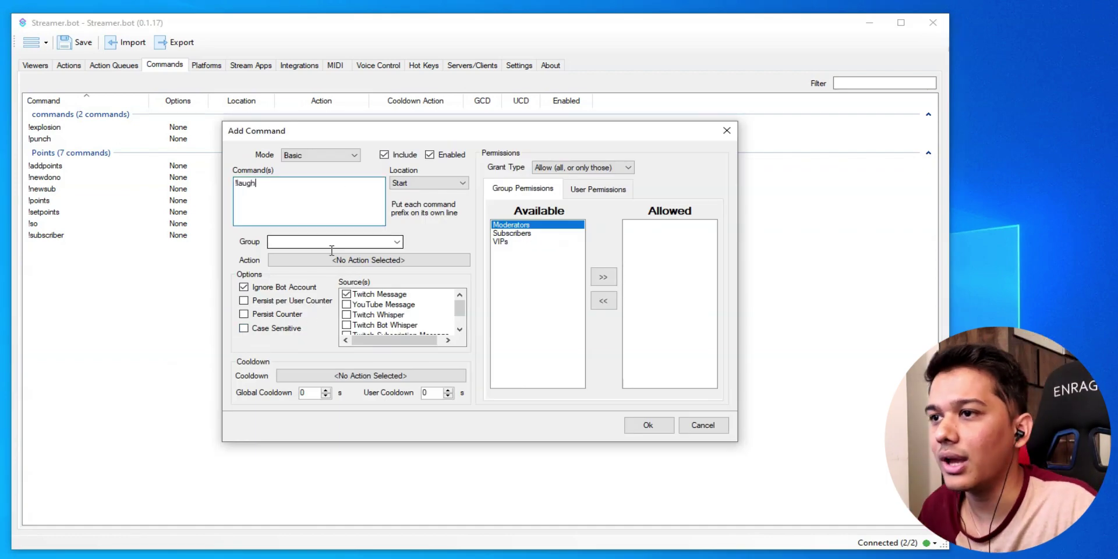
pyautogui.click(396, 241)
pyautogui.click(346, 254)
# Assign "v3 command - Redeem Laugh" to the !laugh command, use YouTube Message instead of Twitch Message as source, and save it.
pyautogui.click(349, 260)
pyautogui.scroll(-1, 394, 330)
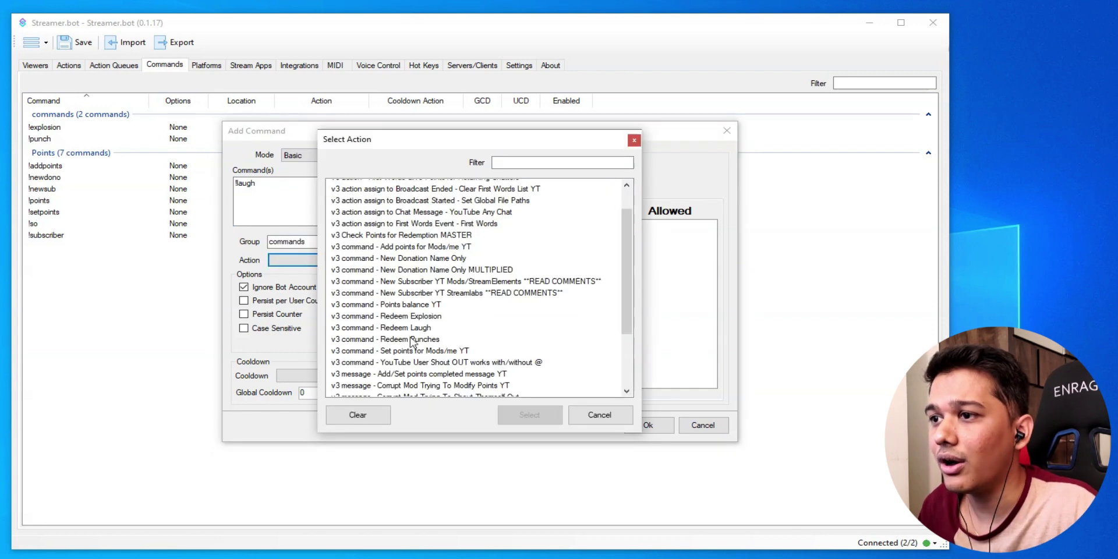
pyautogui.click(390, 329)
pyautogui.click(515, 413)
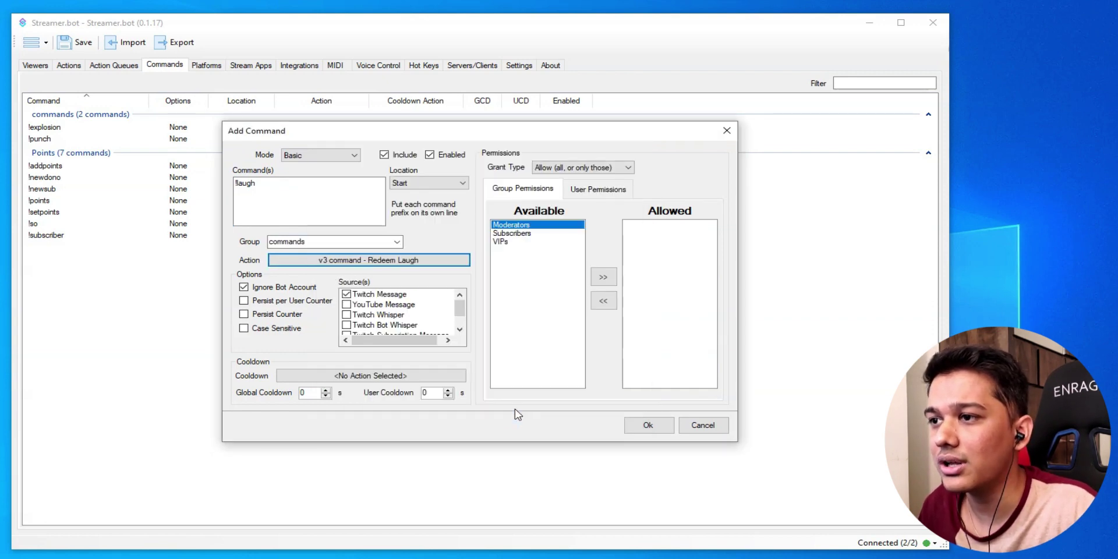
pyautogui.click(347, 304)
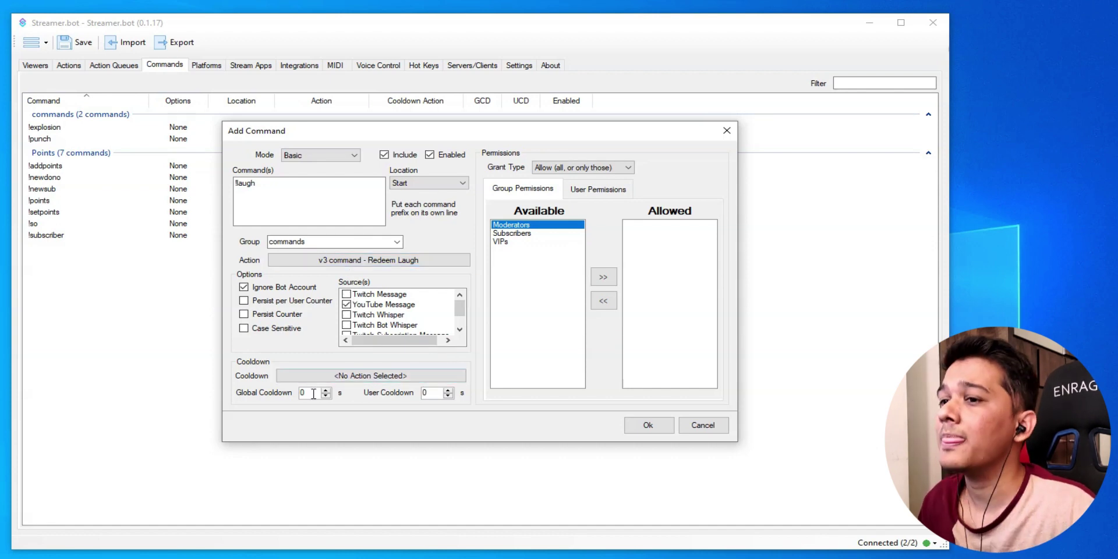
pyautogui.click(646, 425)
pyautogui.click(244, 297)
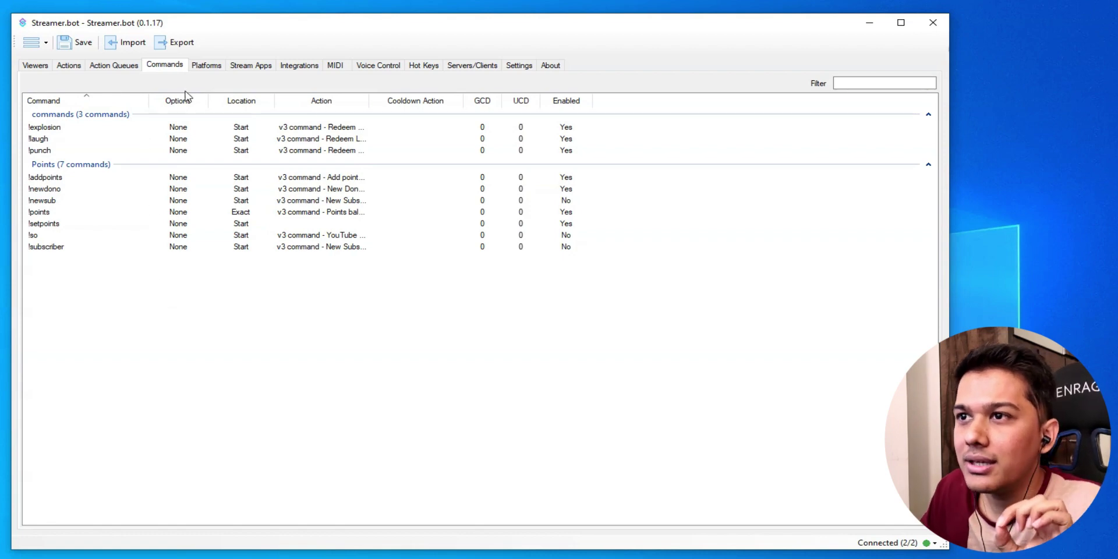
# Assign "v3 action assign to Chat Message - YouTube Any Chat" to YouTube's Chat Message event.
pyautogui.click(78, 66)
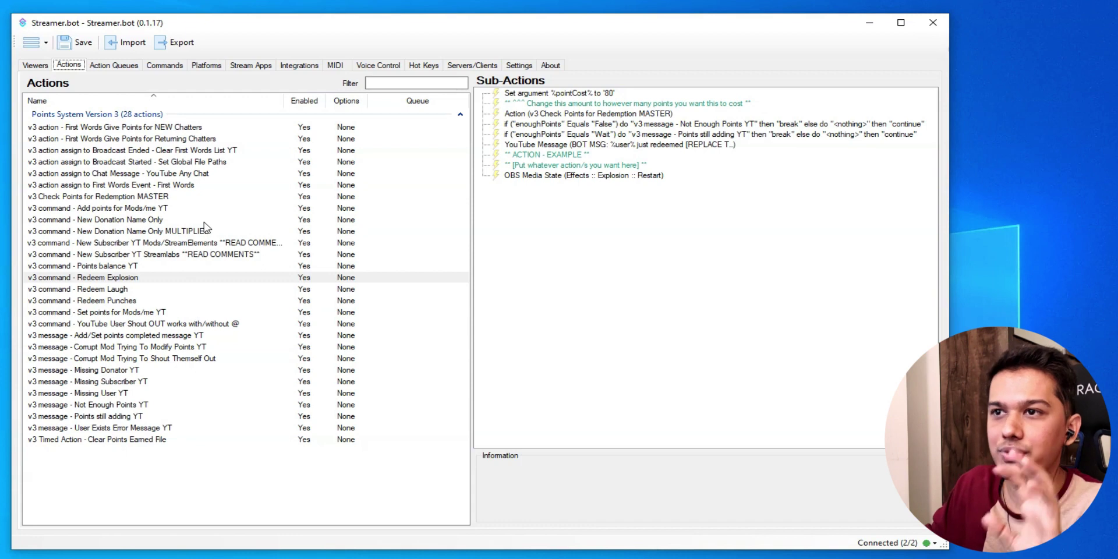
pyautogui.click(89, 128)
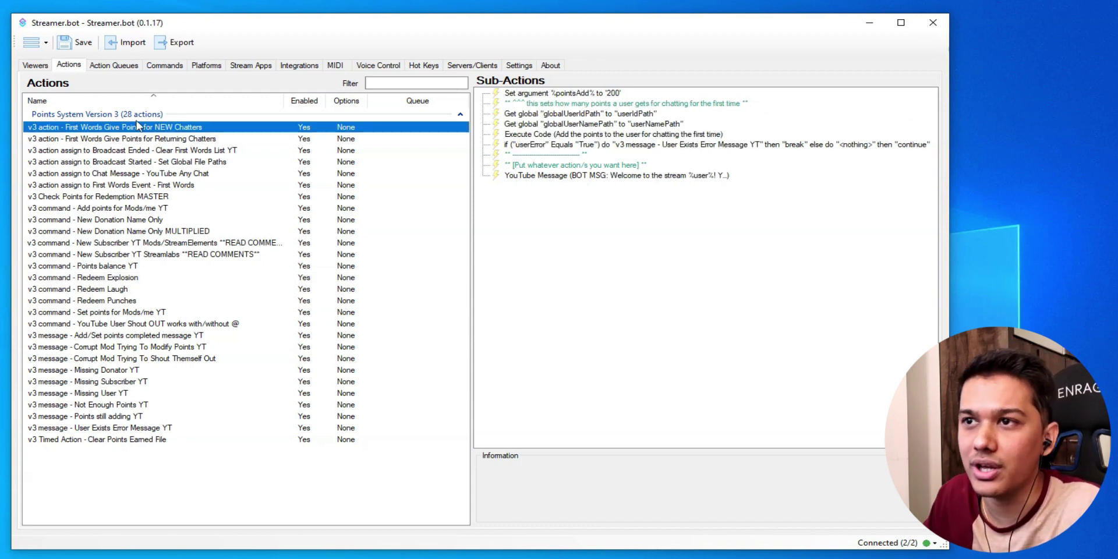
pyautogui.click(210, 66)
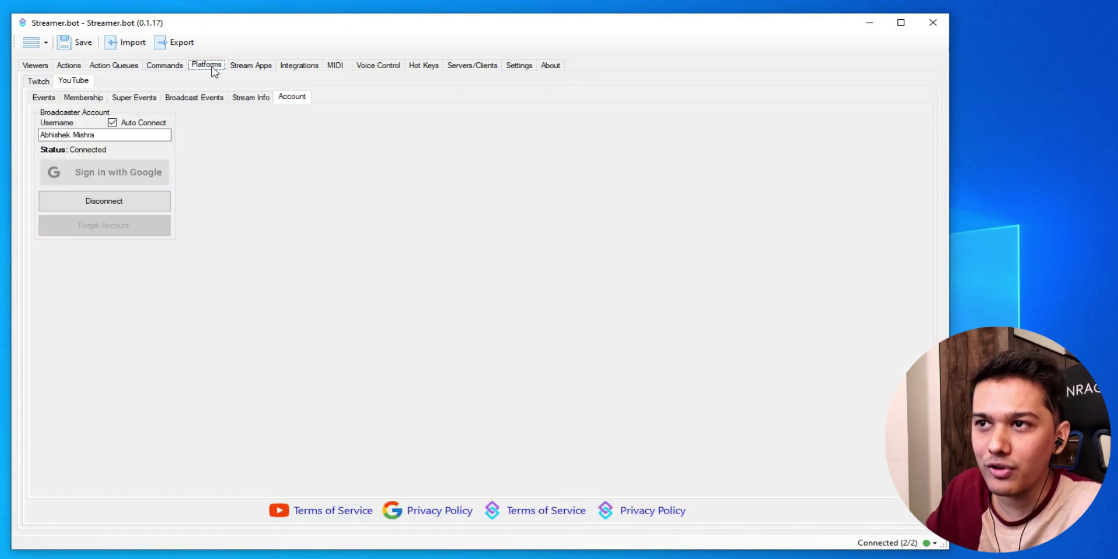
pyautogui.click(69, 83)
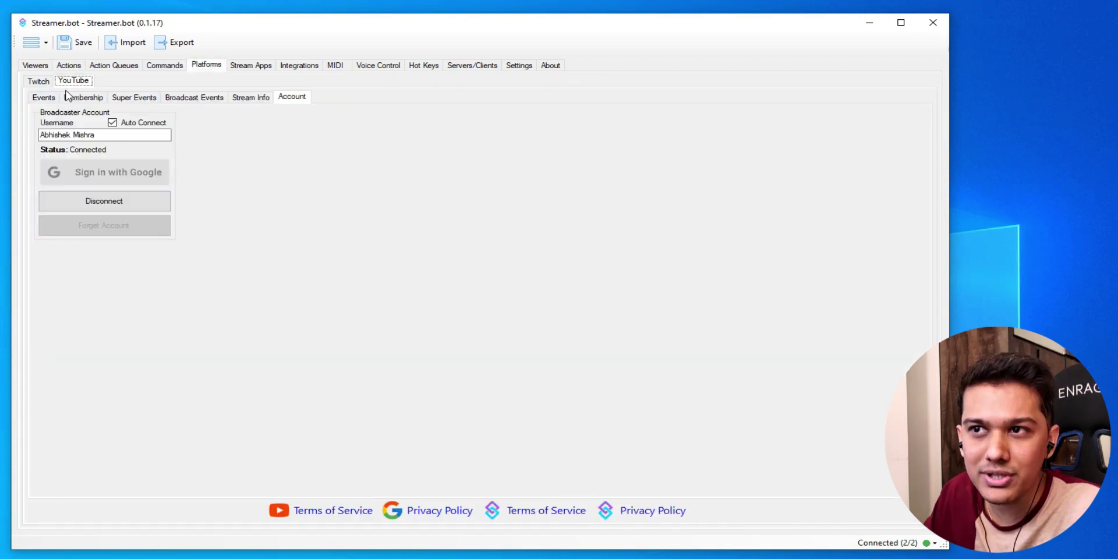
pyautogui.click(50, 100)
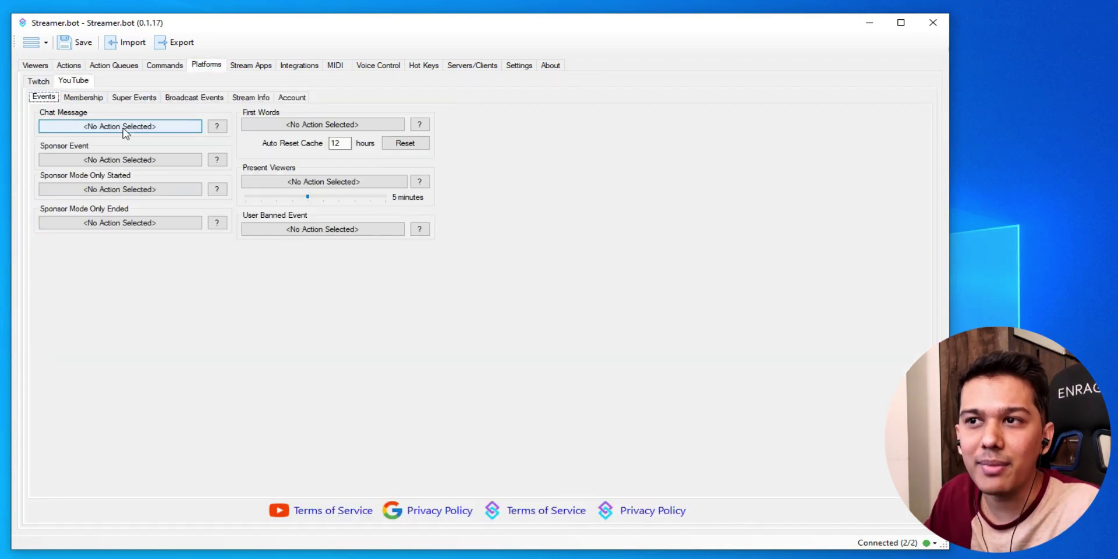
pyautogui.click(86, 128)
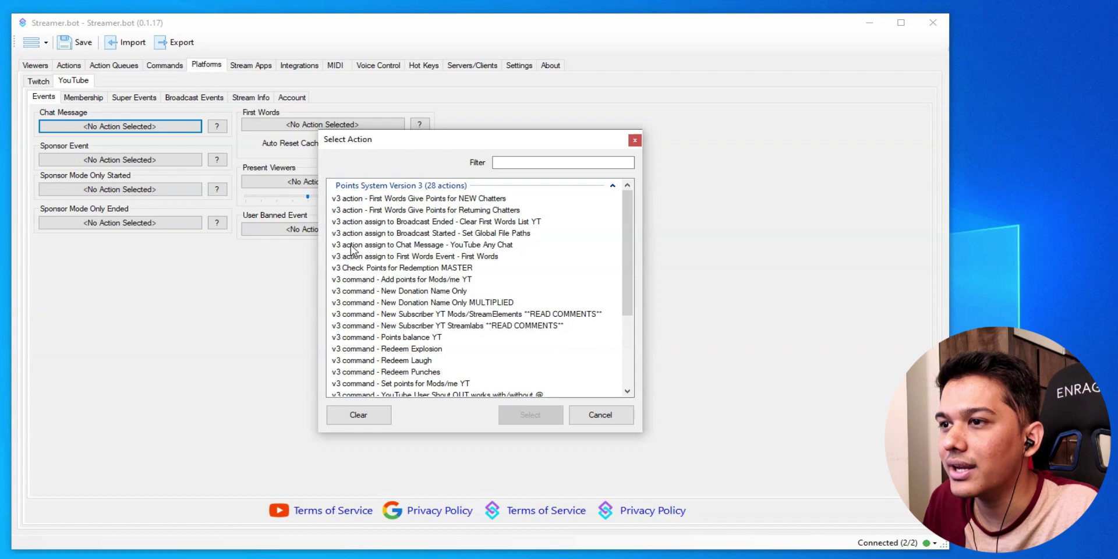
pyautogui.click(460, 245)
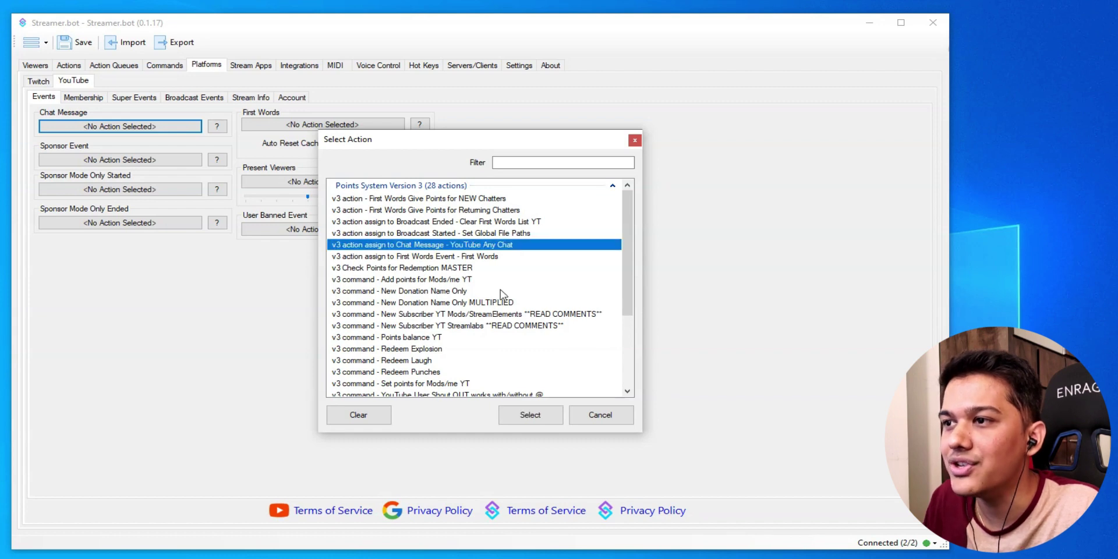
pyautogui.click(546, 415)
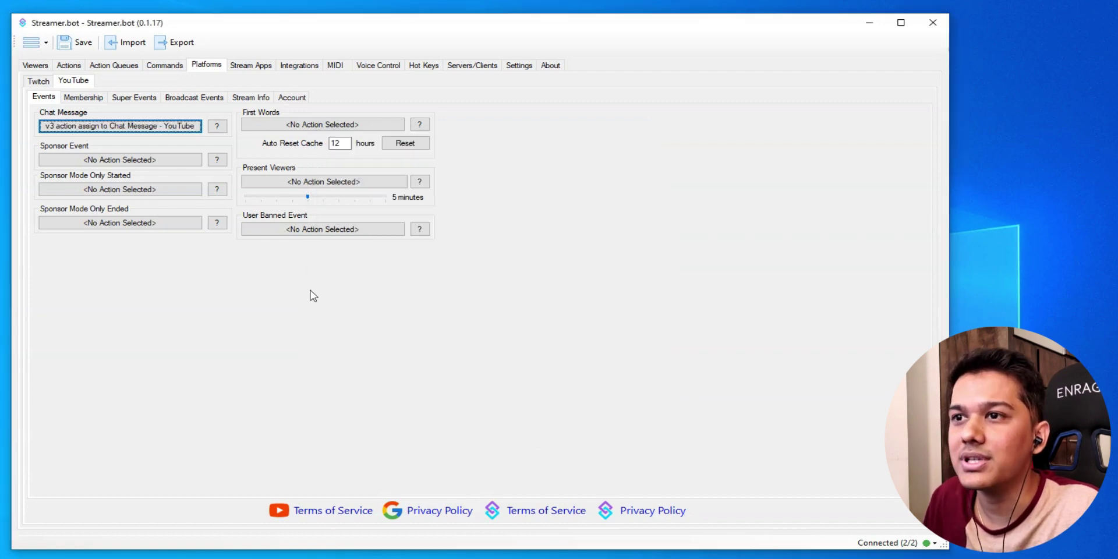
# Assign "v3 action - First Words Give Points for Returning Chatters" to YouTube's First Words event.
pyautogui.click(304, 127)
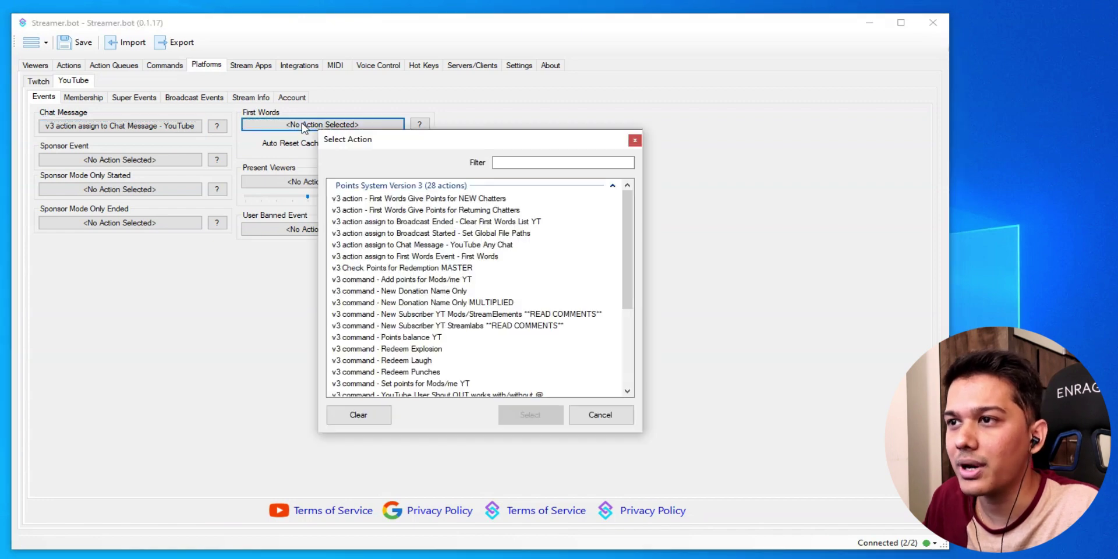
pyautogui.click(394, 211)
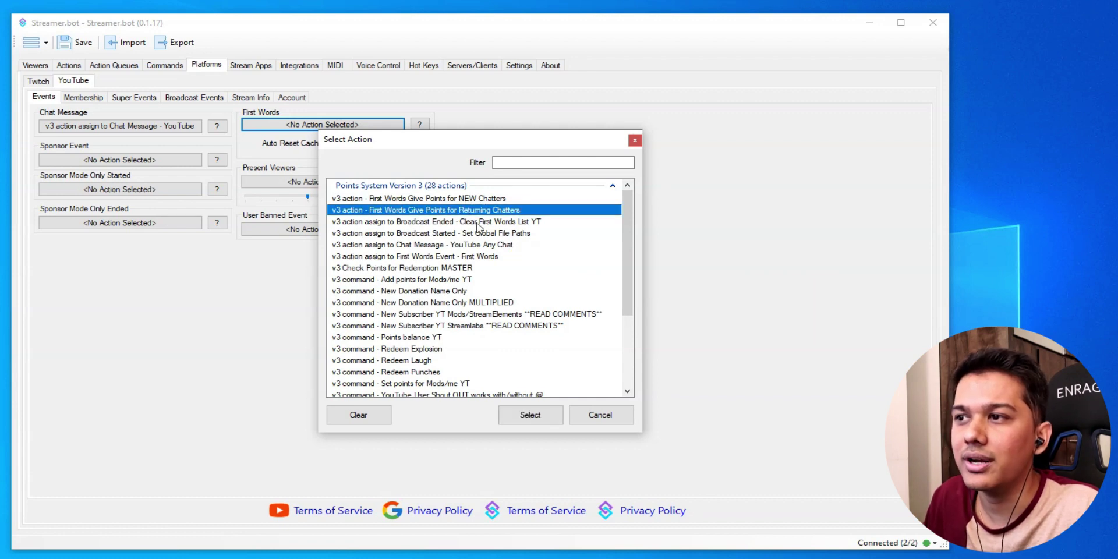
pyautogui.click(526, 416)
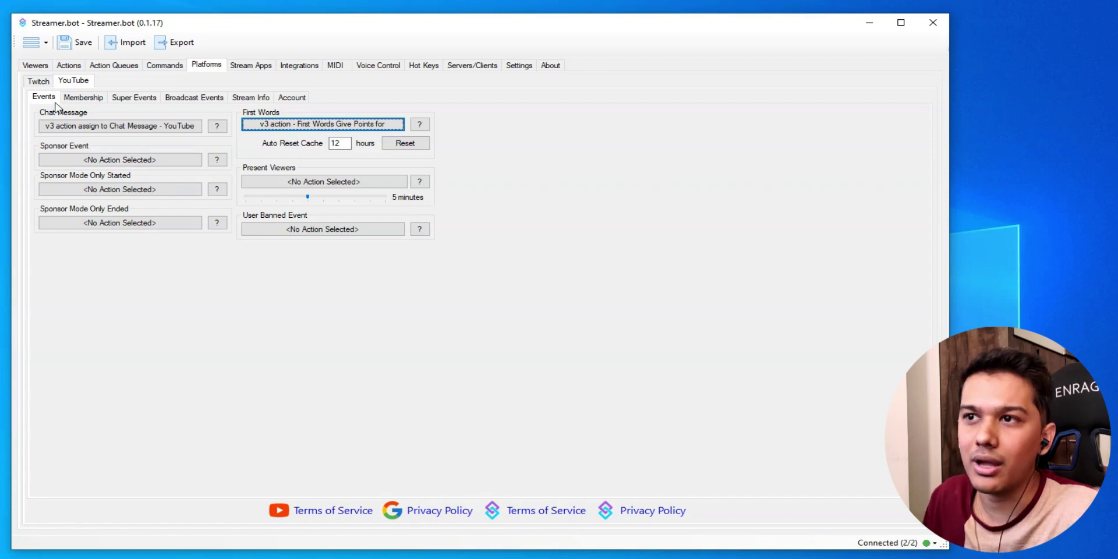
pyautogui.click(97, 100)
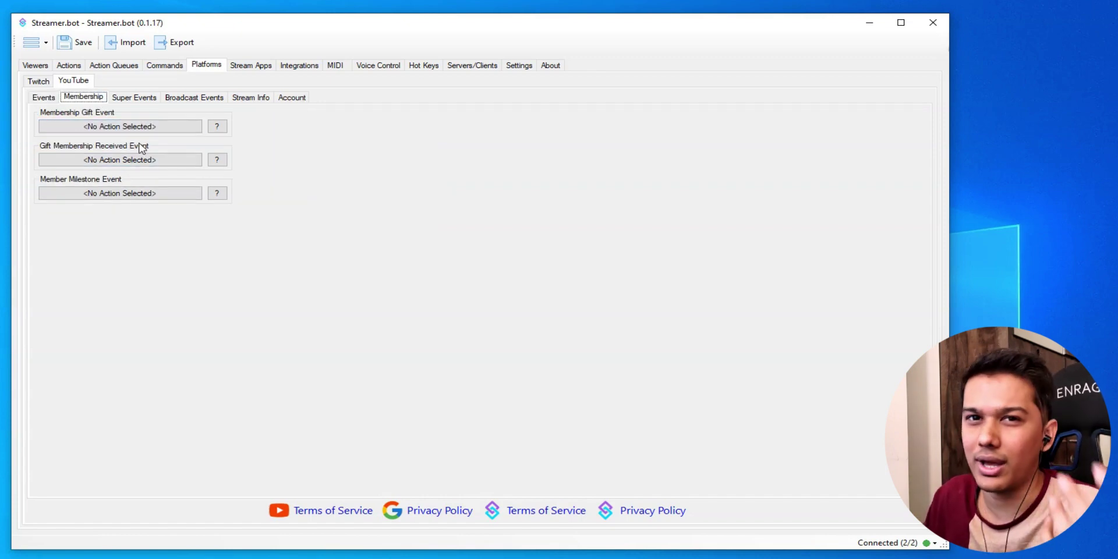
pyautogui.click(138, 99)
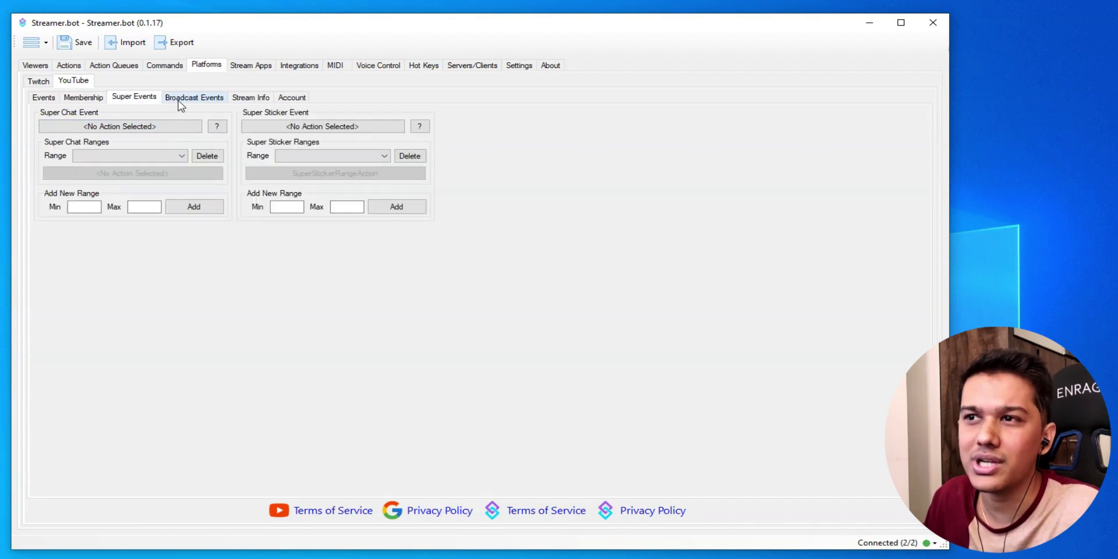
pyautogui.click(45, 100)
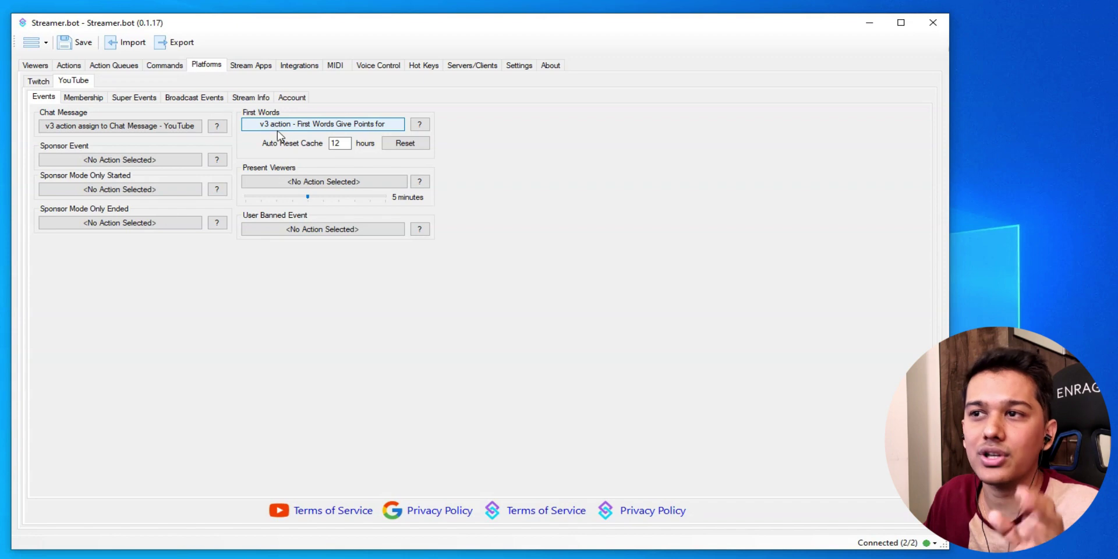
# Assign "v3 action assign to Broadcast Started - Set Global File Paths" to YouTube's Broadcast Started event.
pyautogui.click(197, 102)
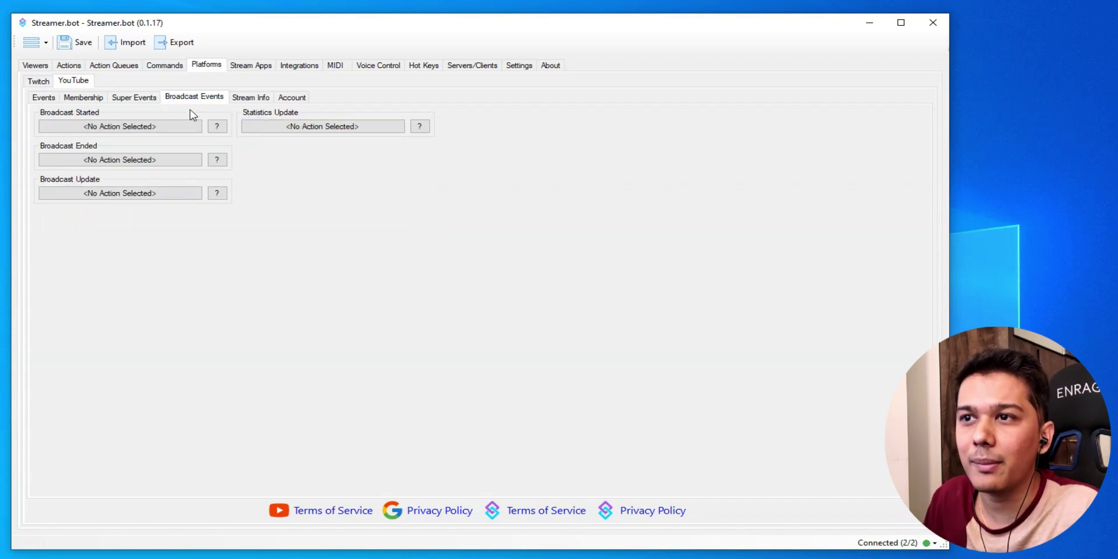
pyautogui.click(108, 127)
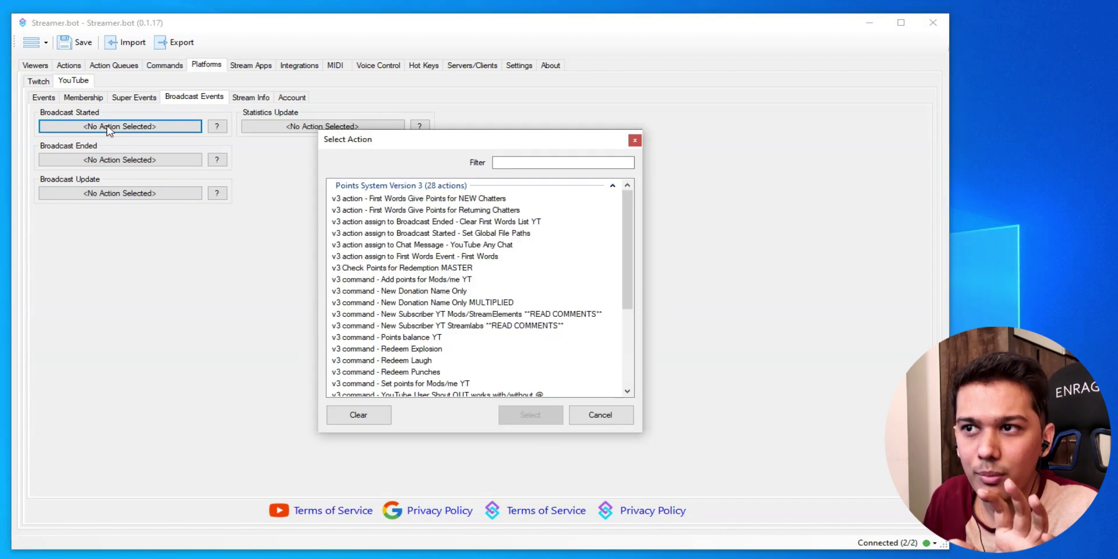
pyautogui.click(387, 233)
pyautogui.click(531, 415)
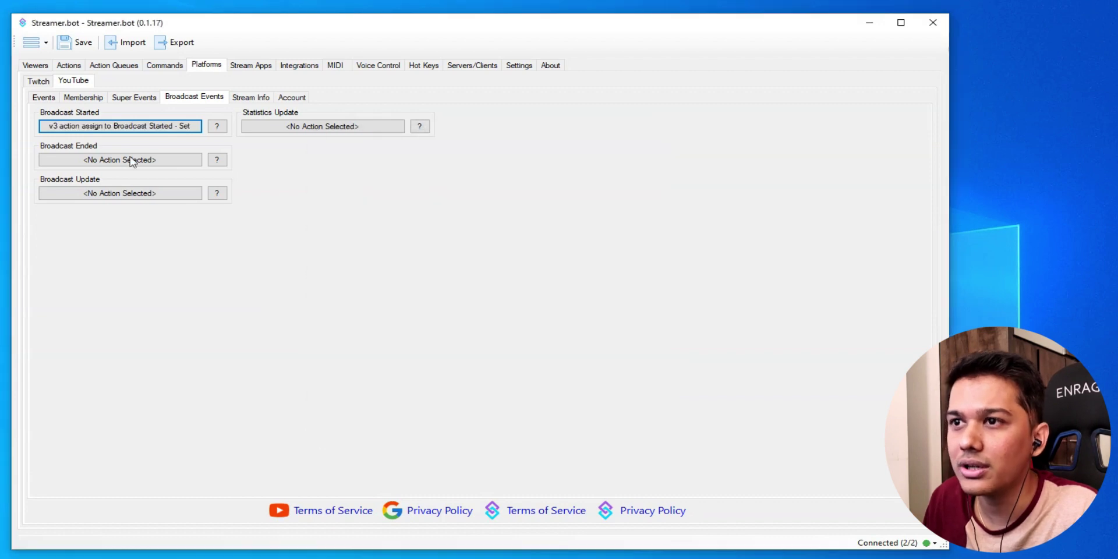
# Assign "v3 action assign to Broadcast Ended - Clear First Words List YT" to YouTube's Broadcast Ended event.
pyautogui.click(82, 166)
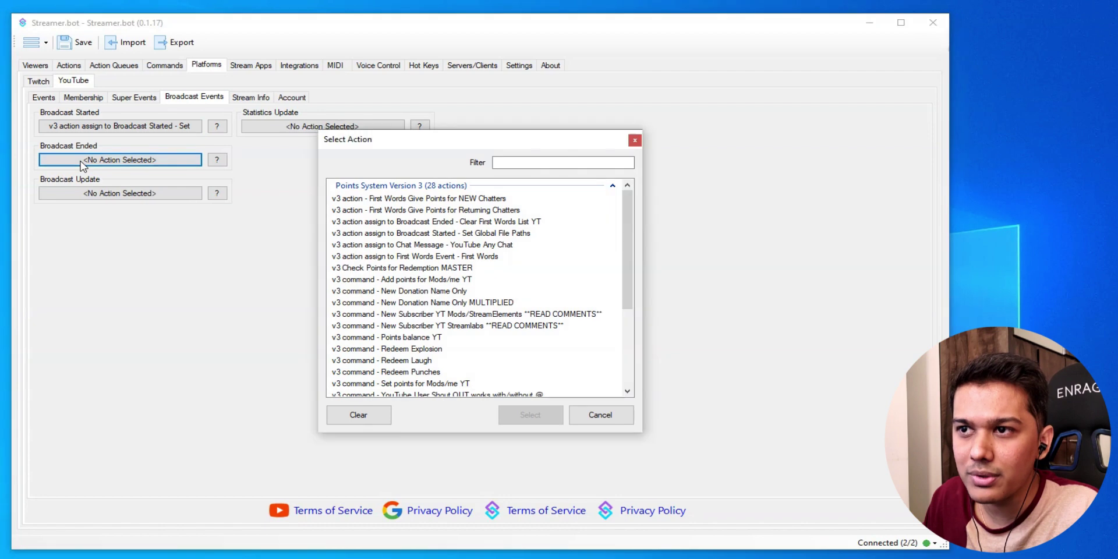
pyautogui.click(445, 222)
pyautogui.click(530, 417)
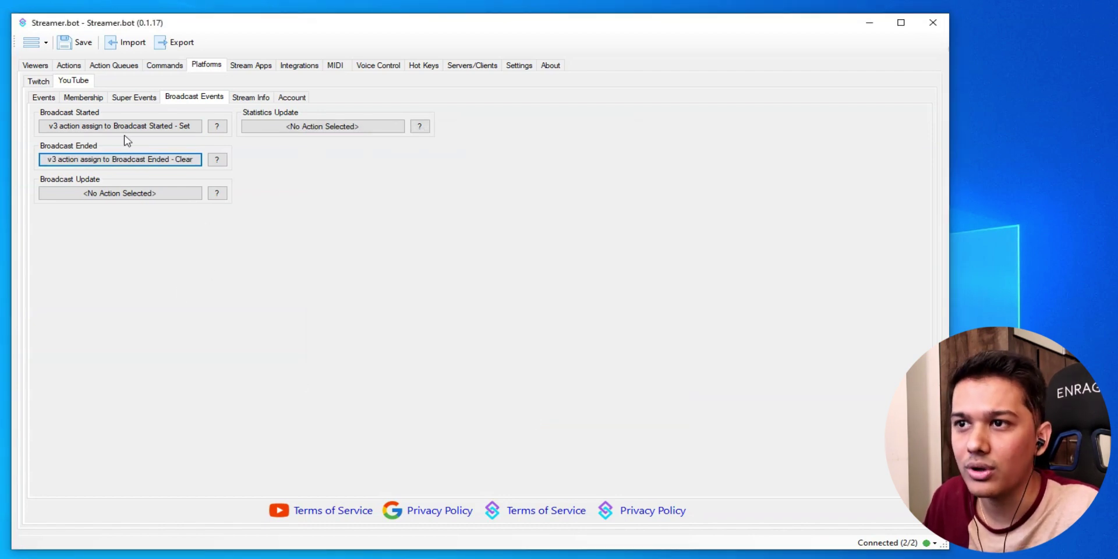
pyautogui.click(264, 99)
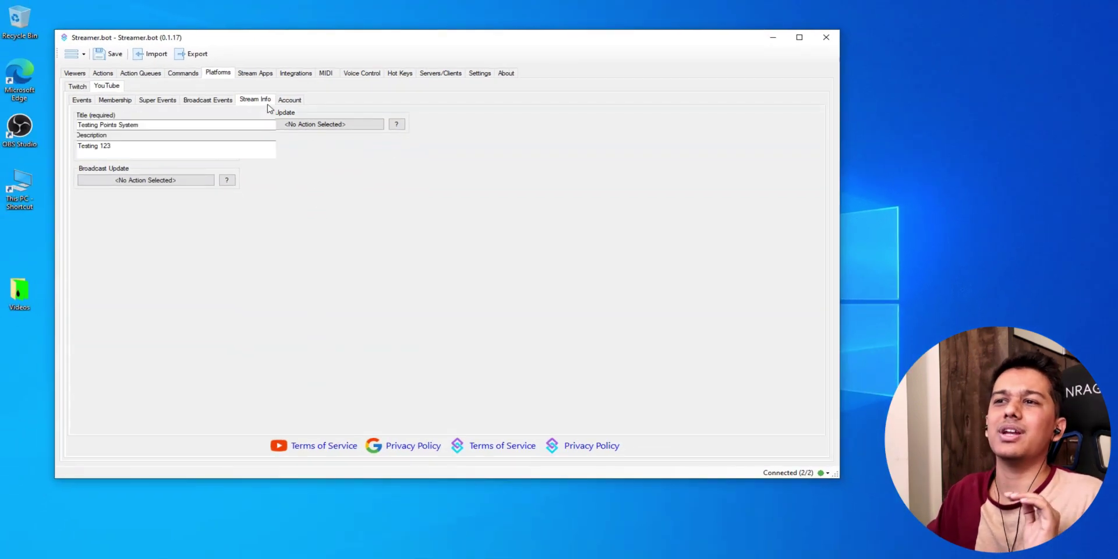
pyautogui.click(288, 103)
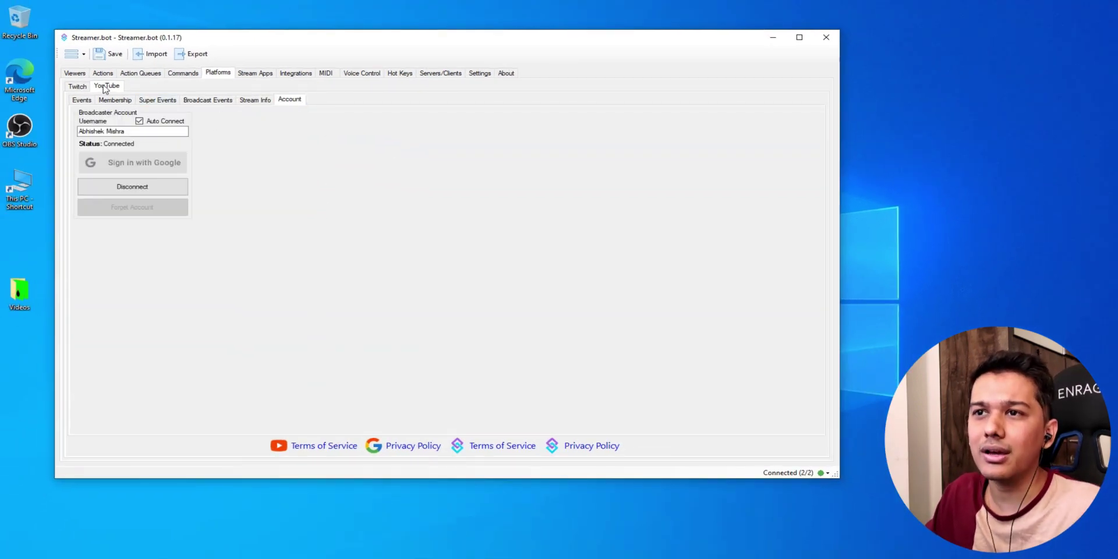
pyautogui.click(76, 73)
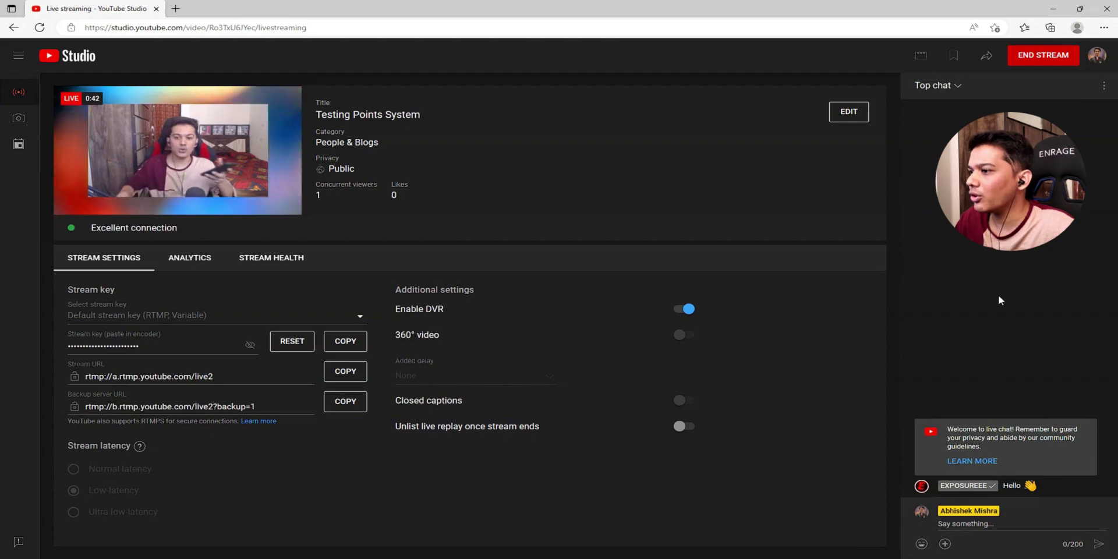
# Switch from YouTube Studio to OBS and check the live chat for the bot's reply to the test messages.
pyautogui.click(1052, 11)
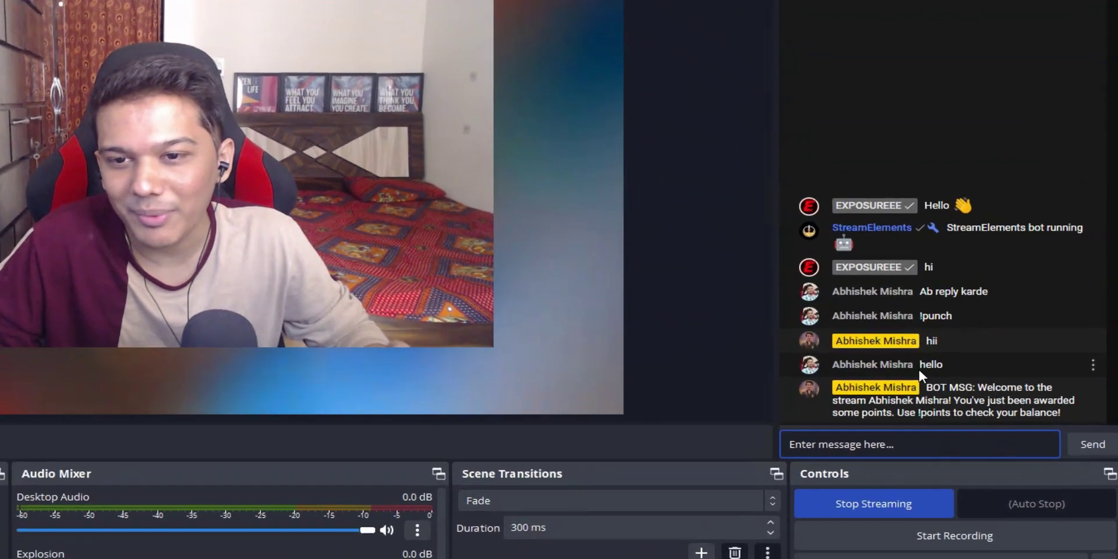
pyautogui.moveTo(983, 339); pyautogui.dragTo(995, 339)
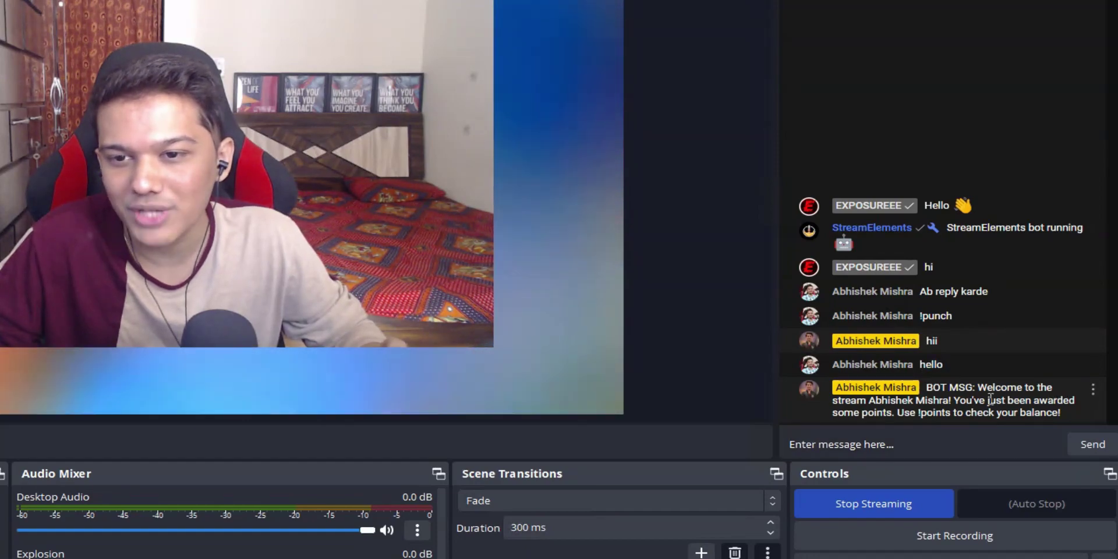
pyautogui.click(982, 383)
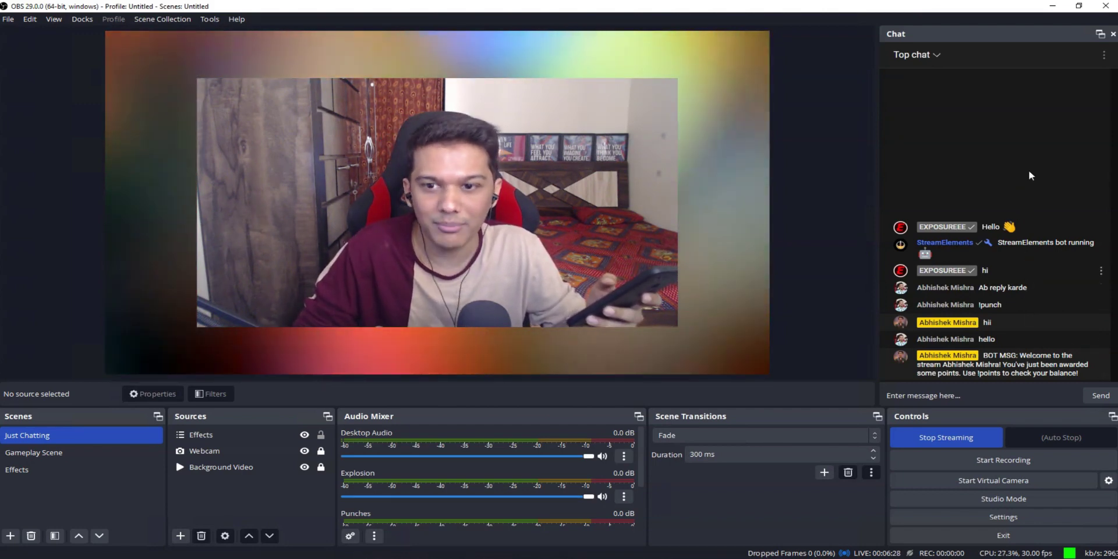
# Minimize OBS and Streamer.bot, keeping Streamer.bot running, and open the StreamerBot folder on the desktop.
pyautogui.click(1052, 7)
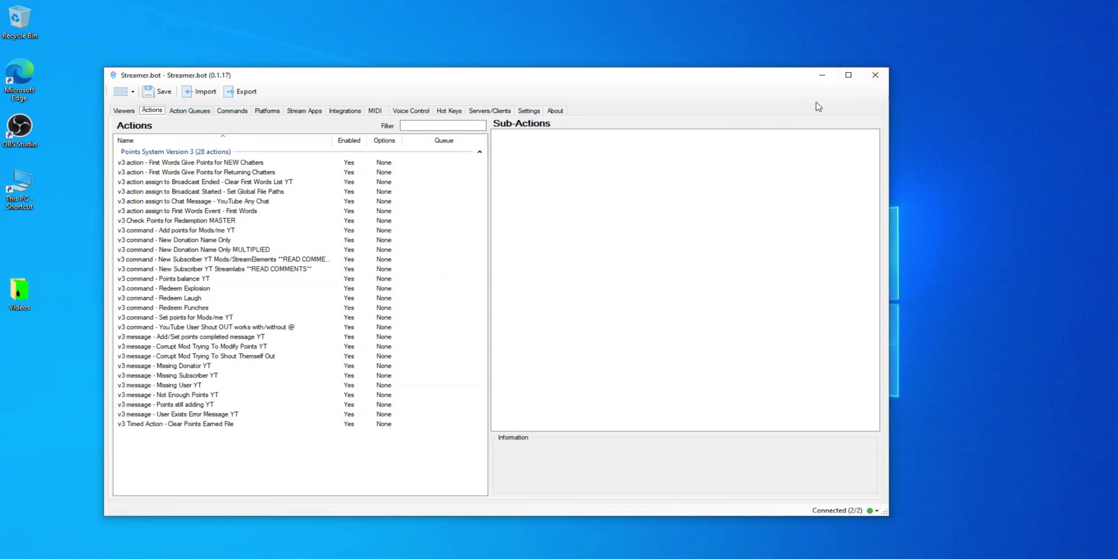
pyautogui.click(874, 76)
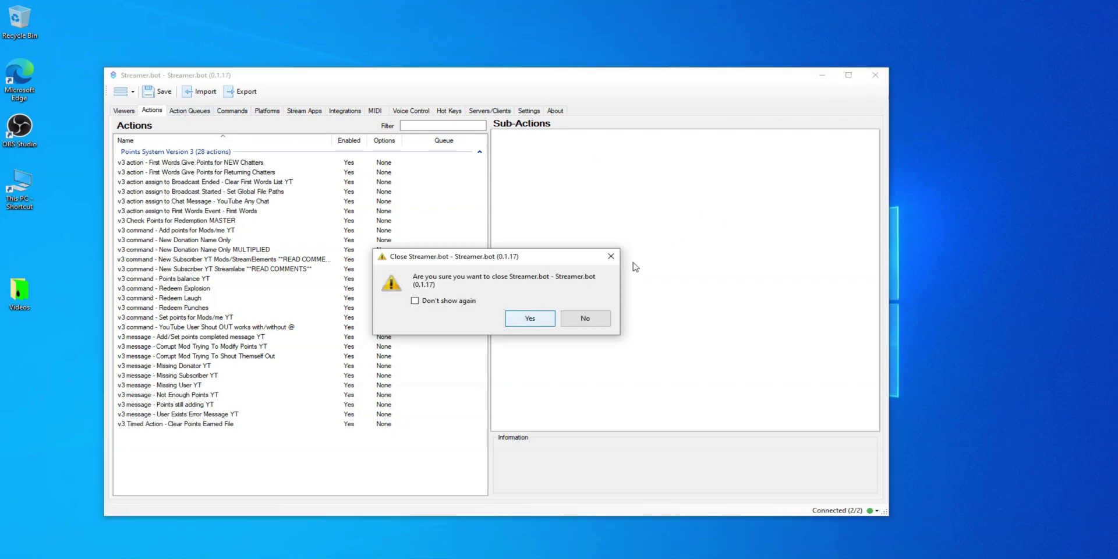
pyautogui.click(598, 322)
pyautogui.click(833, 80)
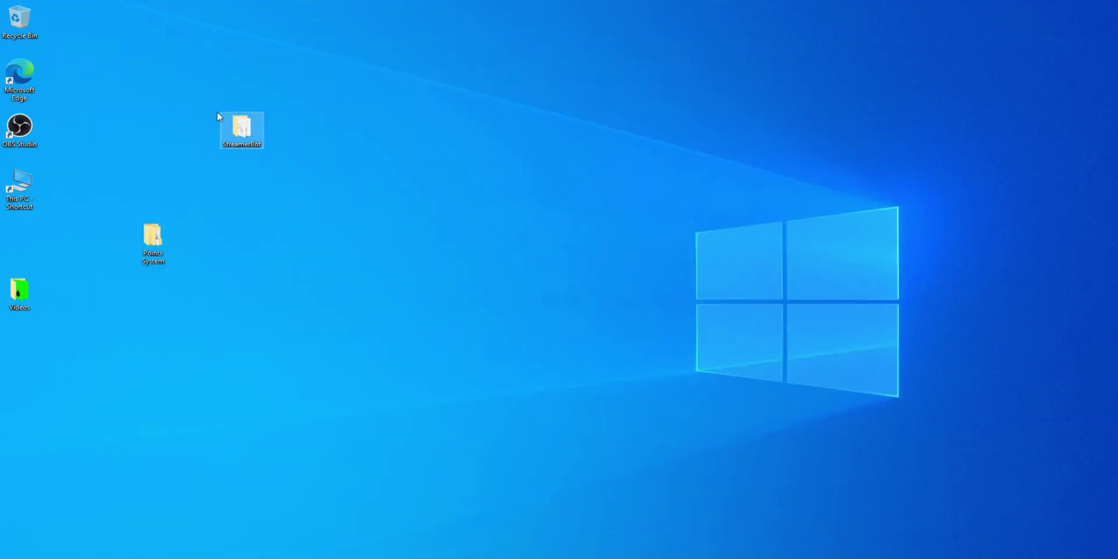
pyautogui.doubleClick(240, 129)
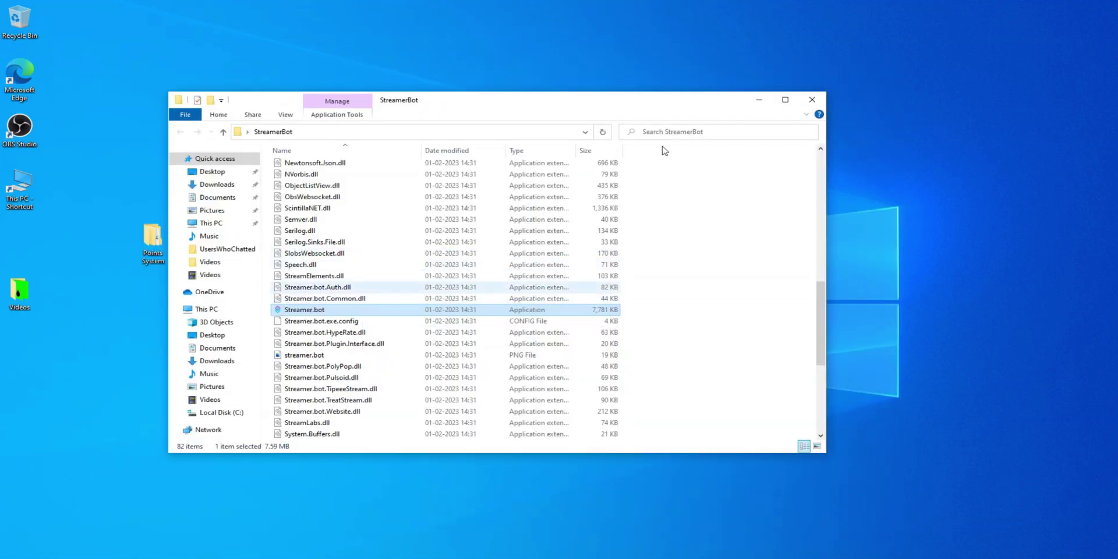
# Minimize the StreamerBot folder and read the bot's welcome message and replies to the test commands in the OBS live chat.
pyautogui.click(758, 100)
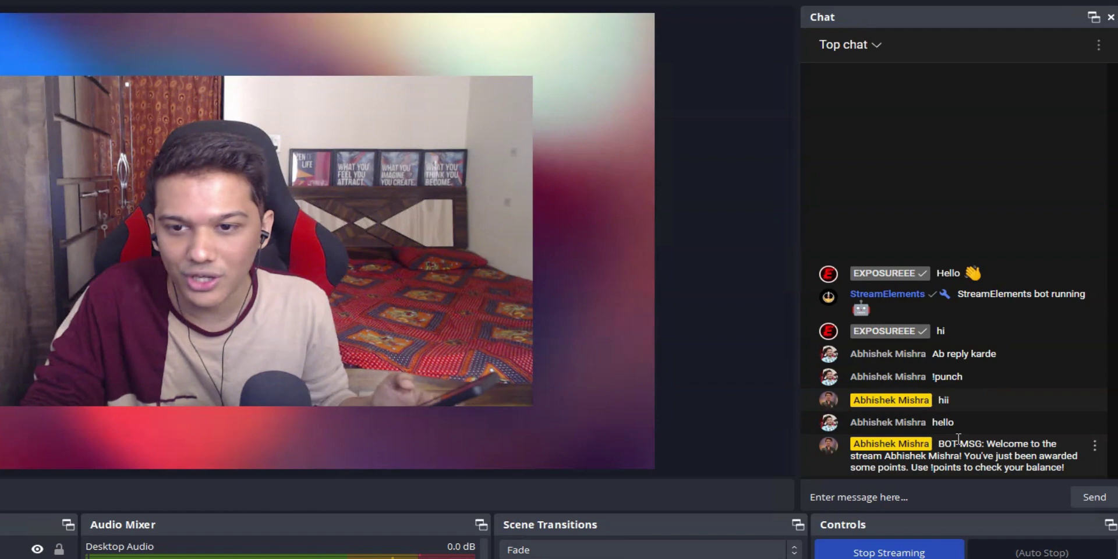
pyautogui.doubleClick(958, 443)
pyautogui.click(893, 463)
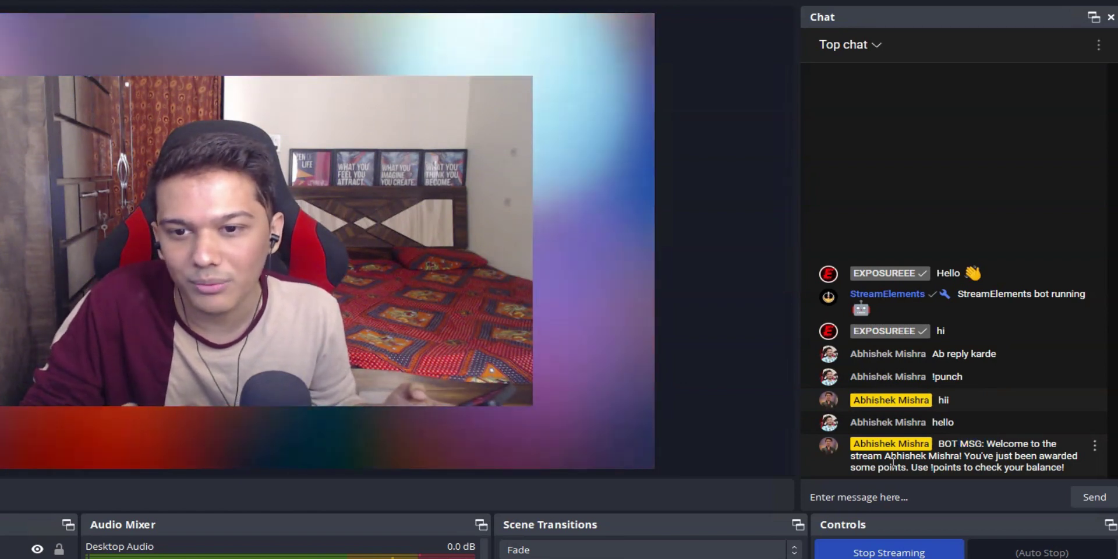
pyautogui.moveTo(893, 463); pyautogui.dragTo(885, 456)
pyautogui.click(1025, 459)
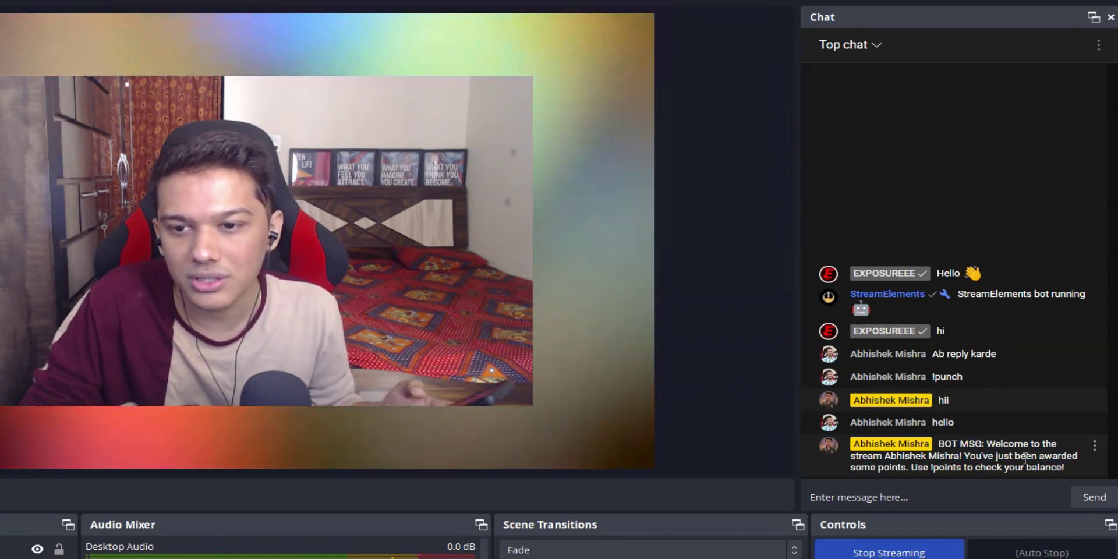
pyautogui.doubleClick(943, 467)
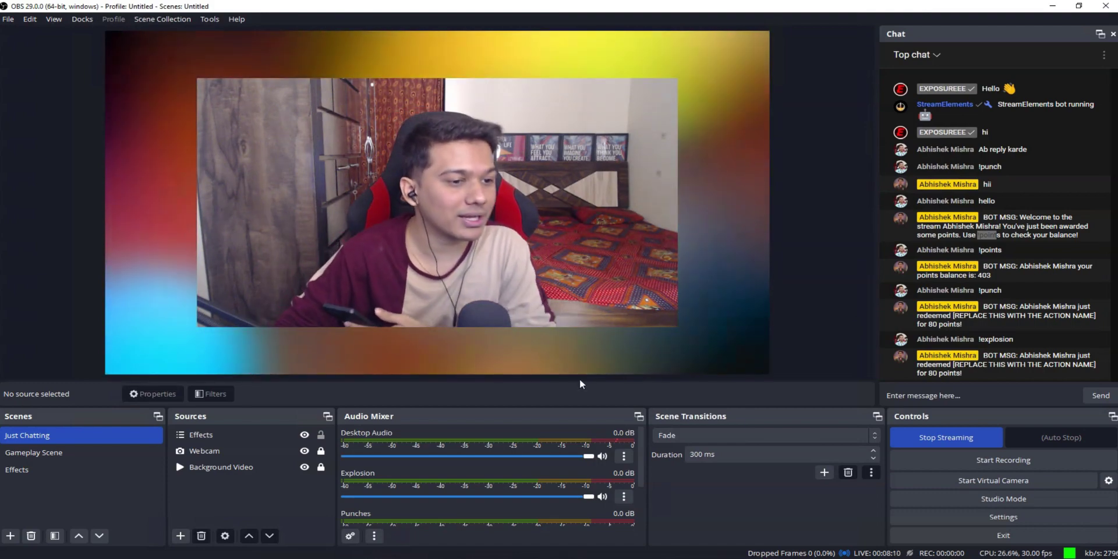
pyautogui.click(120, 453)
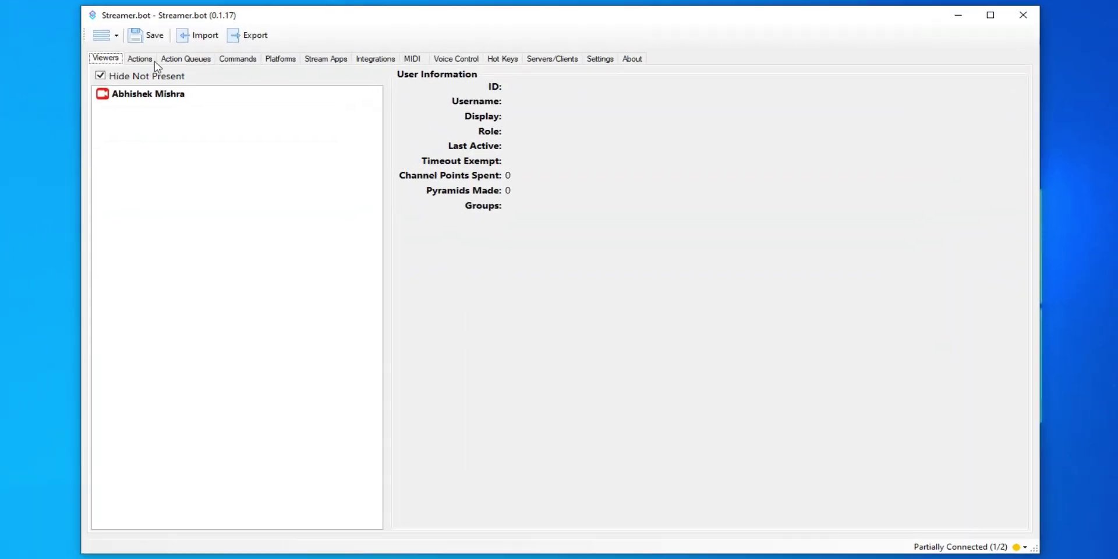
# In the Redeem Explosion action's YouTube message, replace the action-name placeholder with "EXPLOSION".
pyautogui.click(141, 60)
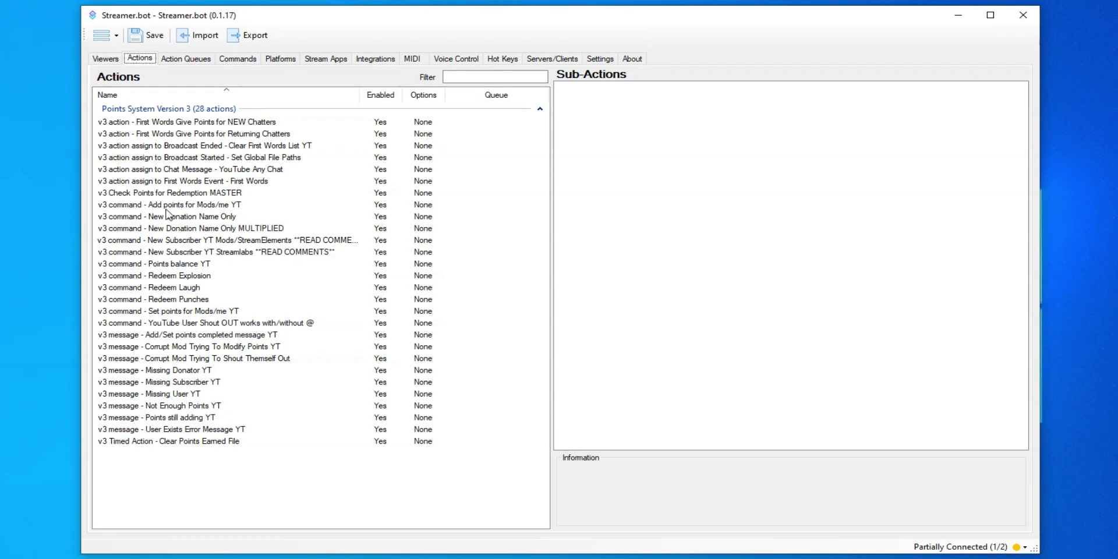
pyautogui.click(173, 277)
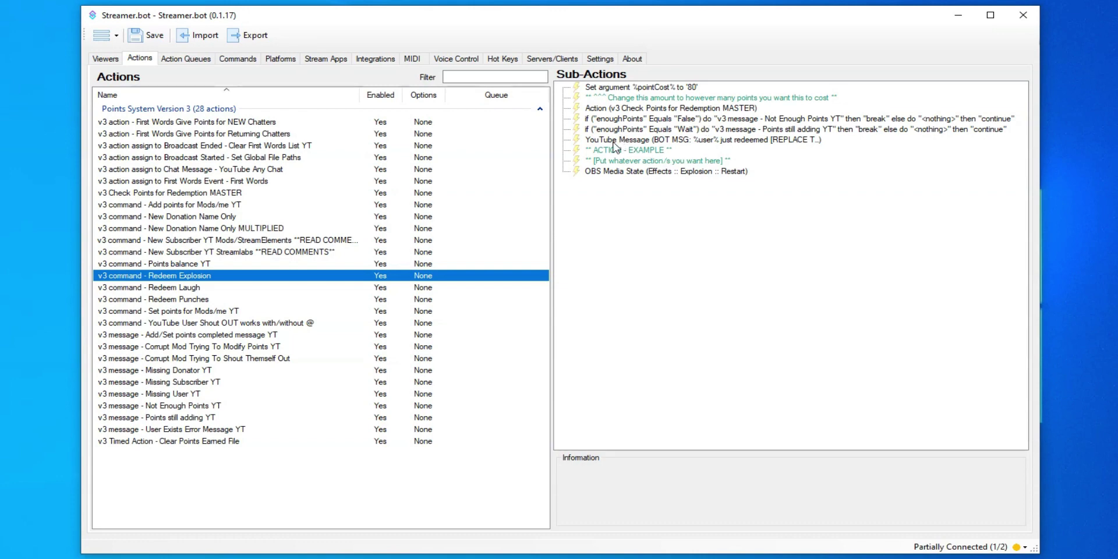
pyautogui.doubleClick(751, 139)
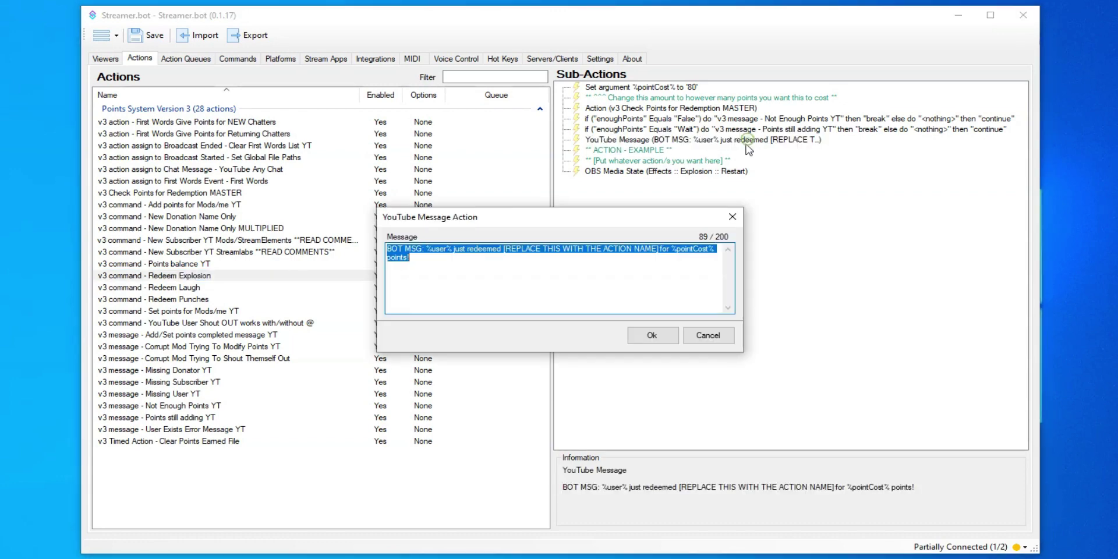
pyautogui.click(502, 265)
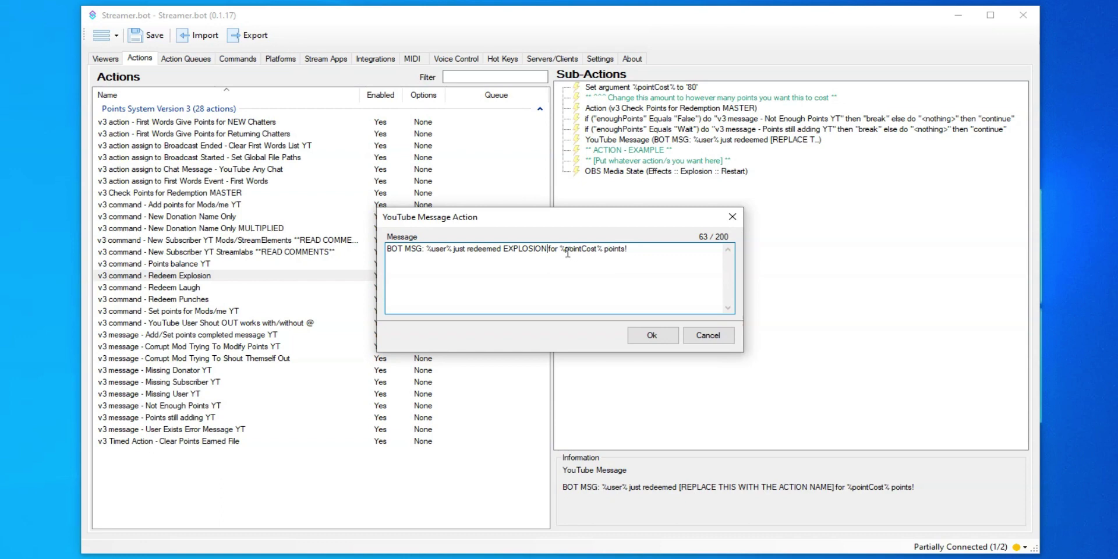
pyautogui.click(652, 336)
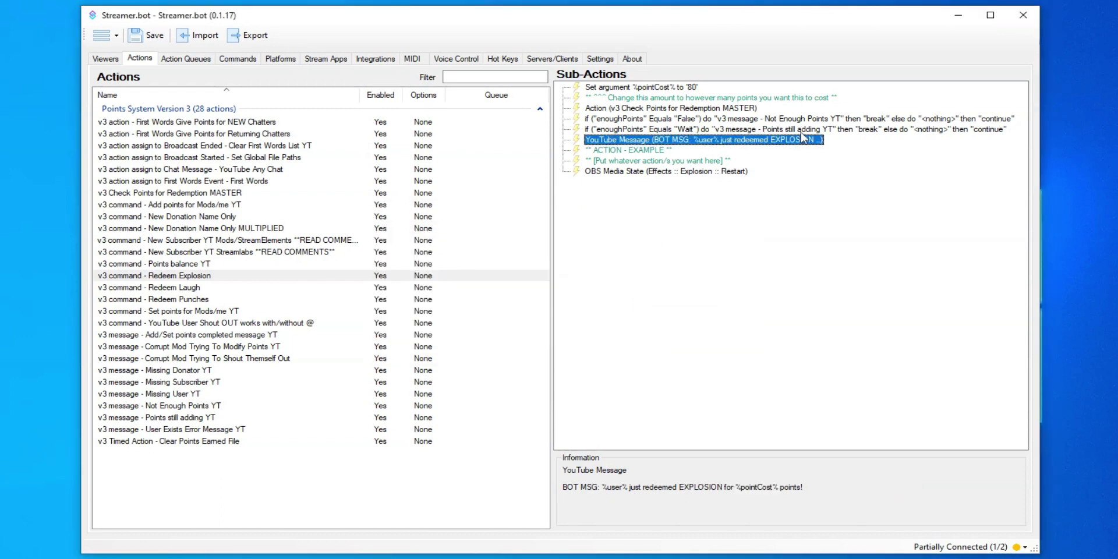
# In the Redeem Punches action's YouTube message, replace the action-name placeholder with "Punches".
pyautogui.click(187, 287)
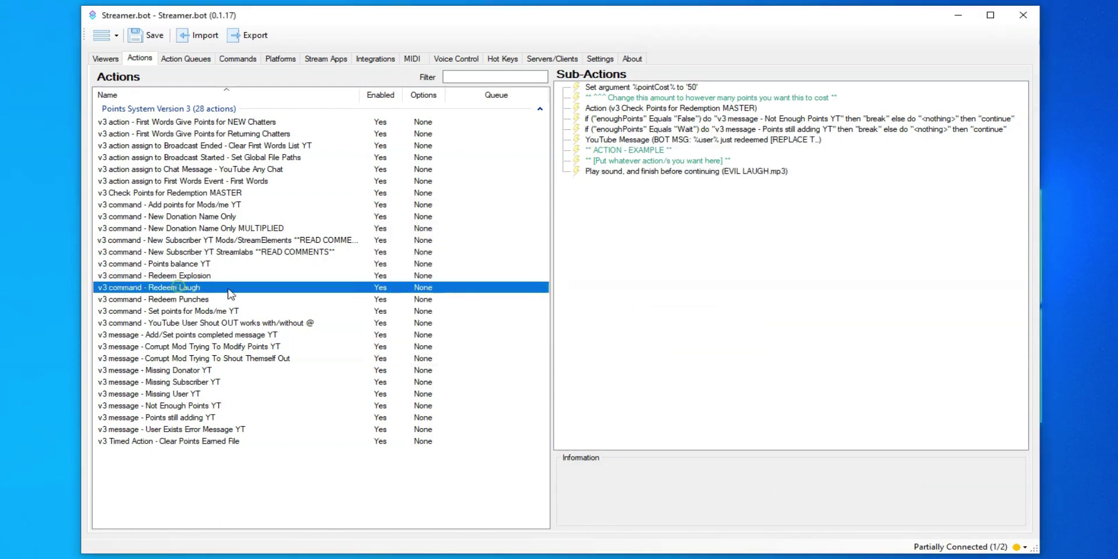
pyautogui.click(205, 300)
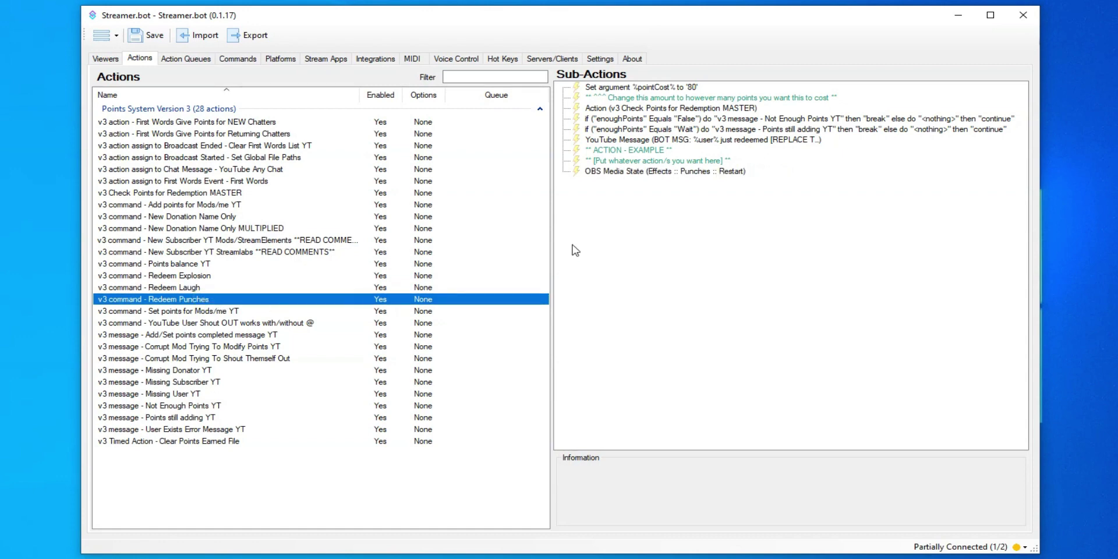
pyautogui.doubleClick(682, 140)
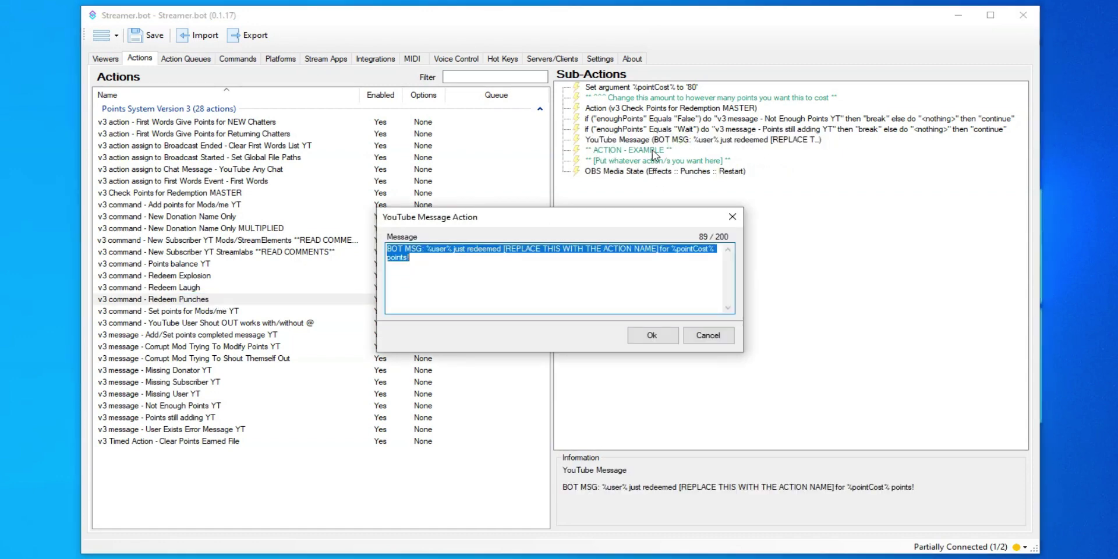
pyautogui.click(468, 249)
pyautogui.moveTo(503, 249); pyautogui.dragTo(659, 249)
pyautogui.press('BackSpace')
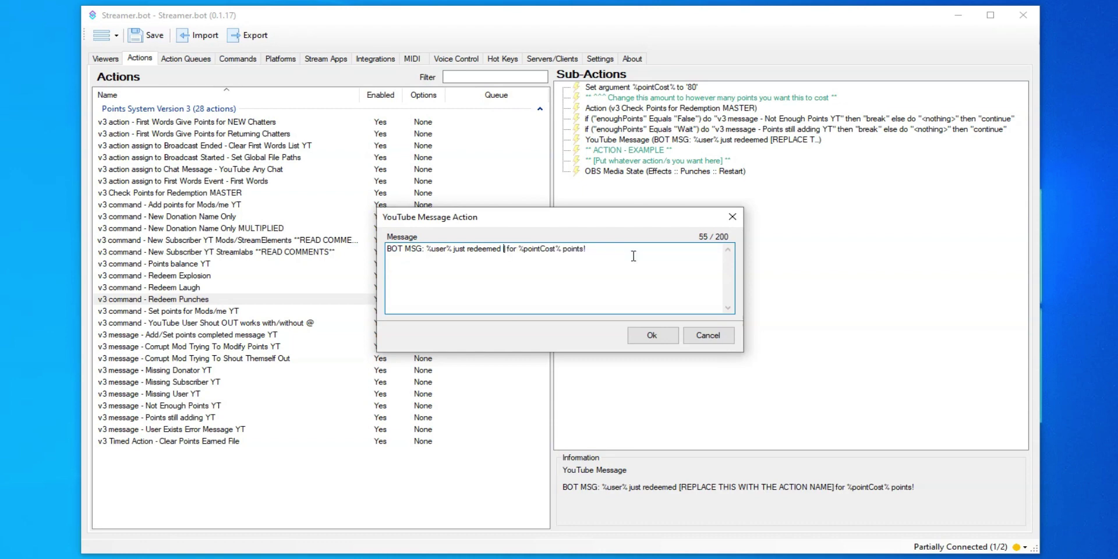
pyautogui.write('Punches')
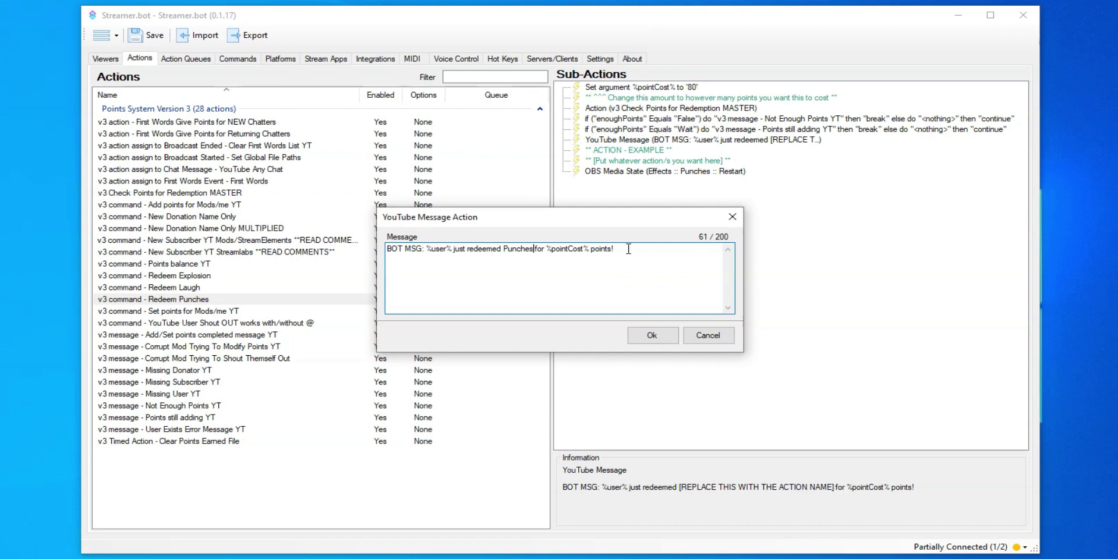
pyautogui.click(660, 335)
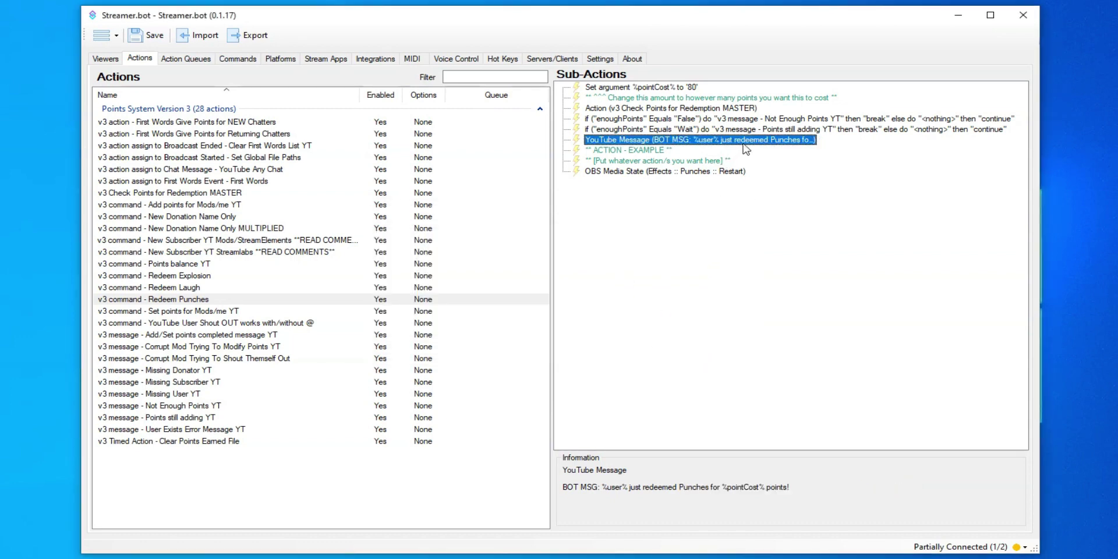
# Replace the action-name placeholder in the Redeem Laugh action's YouTube message with "Laugh" and save the Streamer.bot configuration.
pyautogui.click(192, 288)
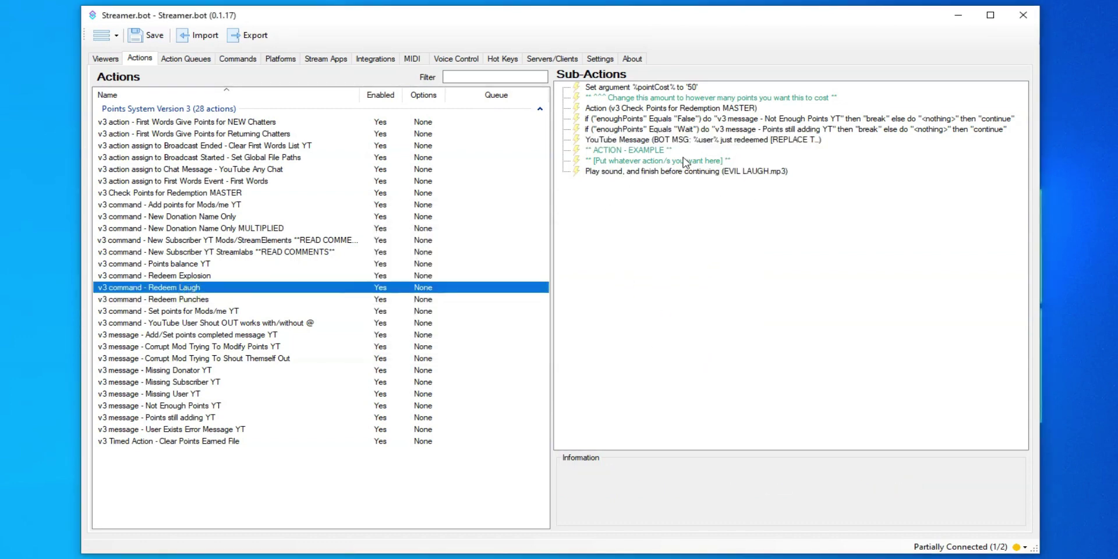
pyautogui.doubleClick(622, 142)
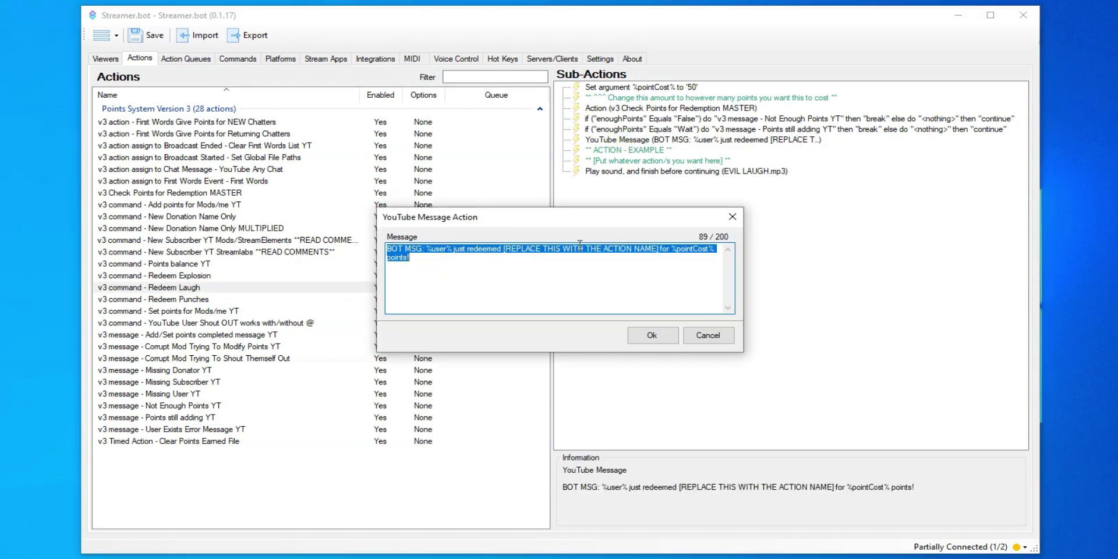
pyautogui.click(506, 249)
pyautogui.moveTo(504, 249); pyautogui.dragTo(659, 253)
pyautogui.click(554, 249)
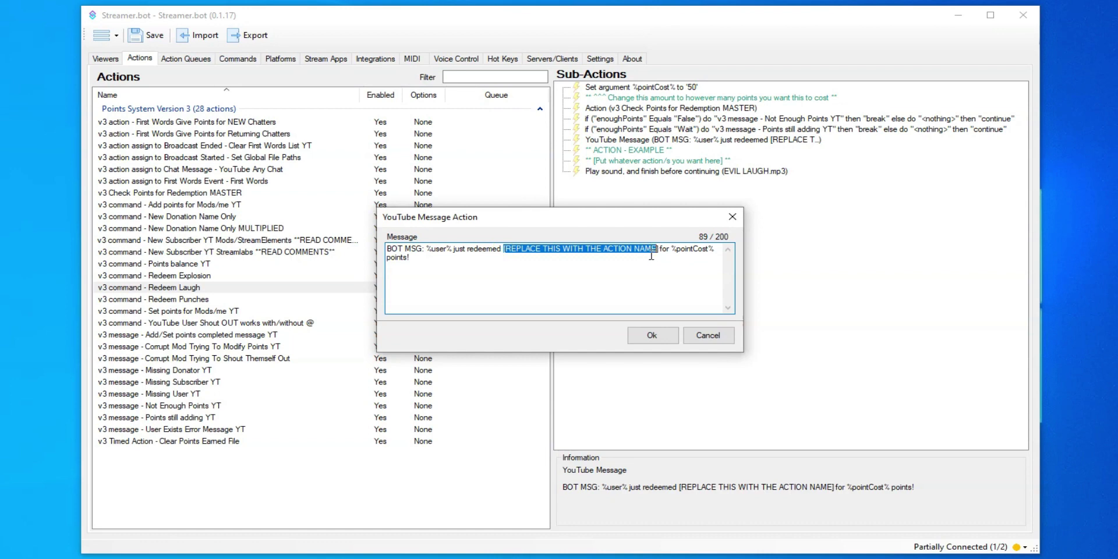
pyautogui.press('BackSpace')
pyautogui.press('Delete')
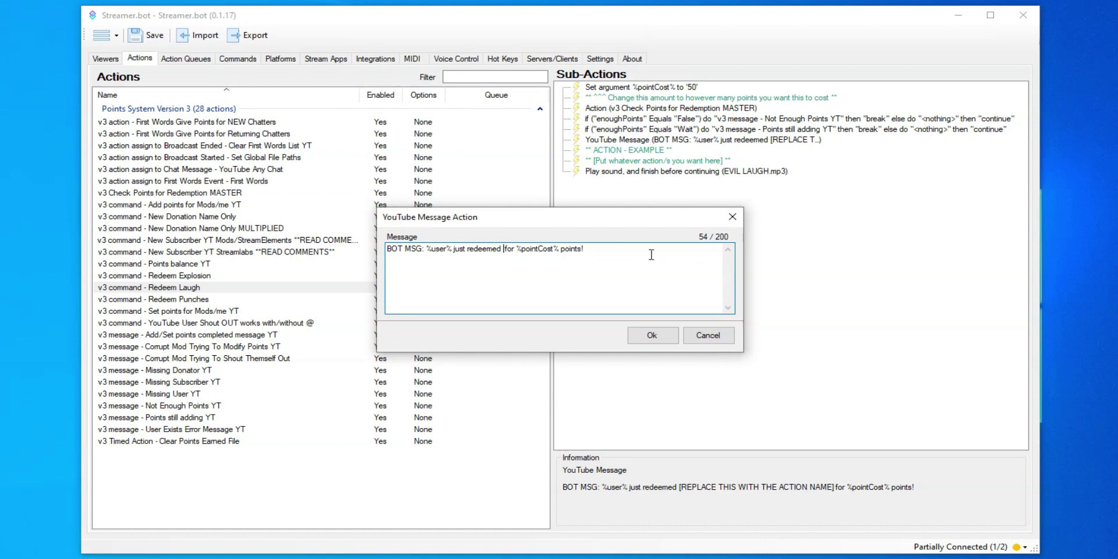
pyautogui.write('Laugh')
pyautogui.click(669, 336)
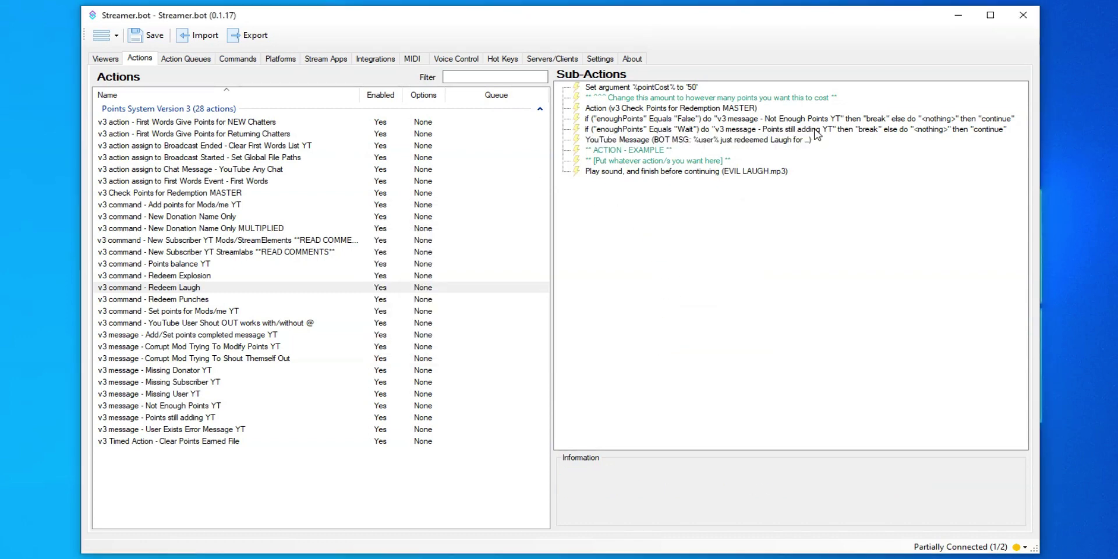
pyautogui.click(150, 36)
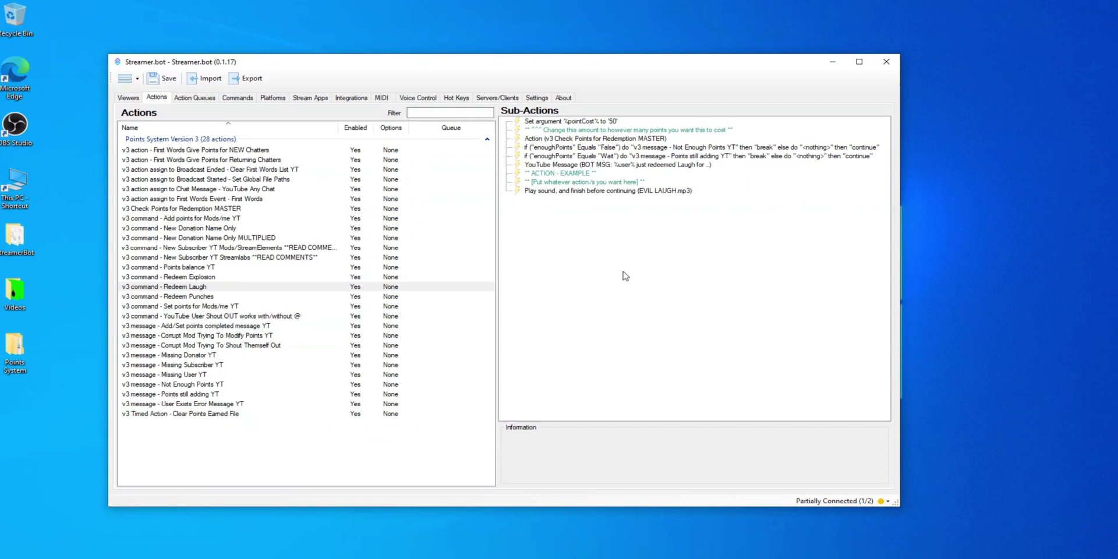
# Close Streamer.bot completely and confirm that it should exit.
pyautogui.click(704, 268)
pyautogui.click(887, 61)
pyautogui.click(524, 311)
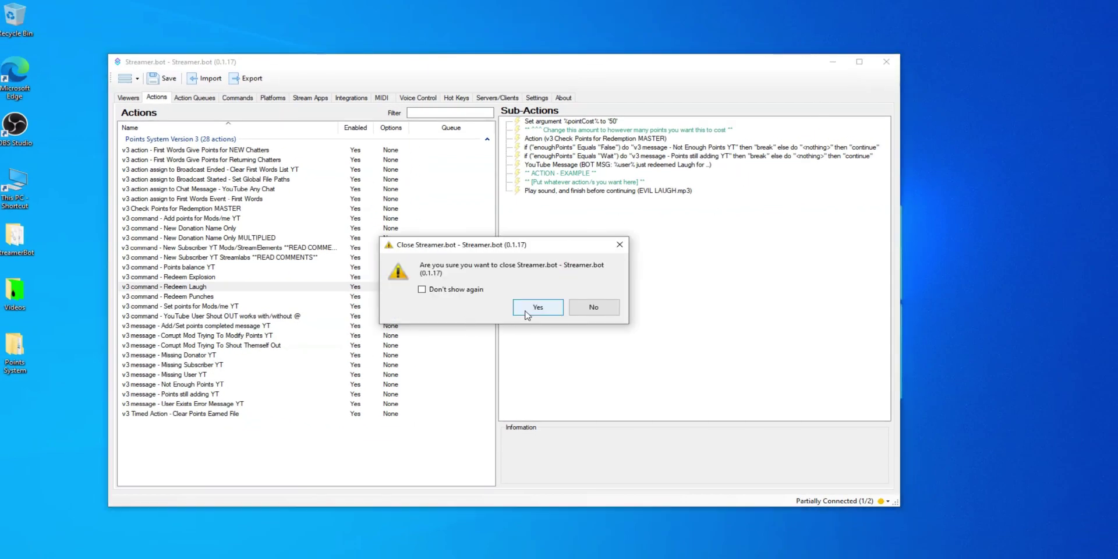
pyautogui.click(429, 243)
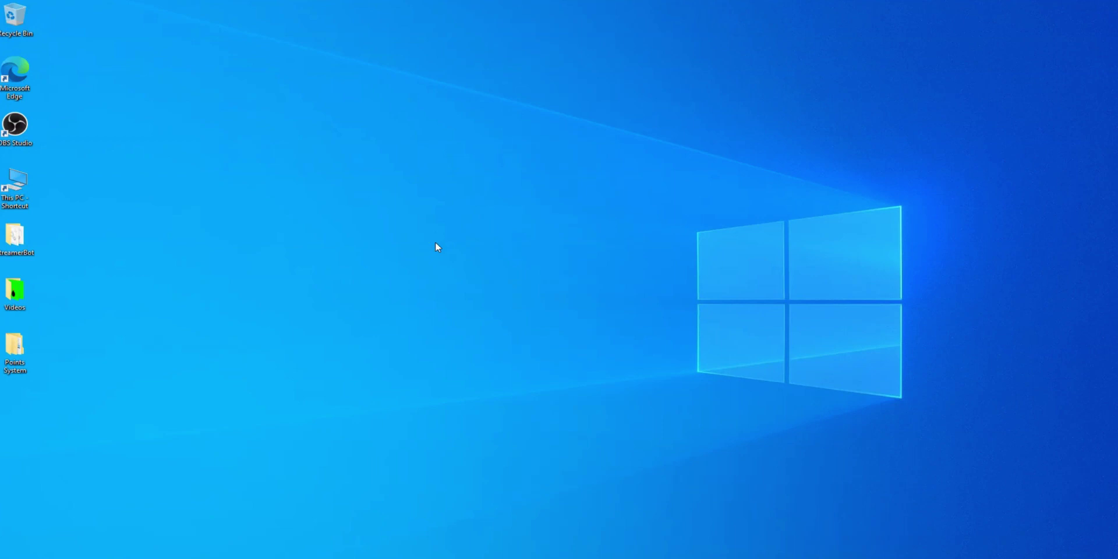
# Relaunch Streamer.bot from the StreamerBot folder on the desktop, then minimize the folder and the Streamer.bot window.
pyautogui.doubleClick(16, 238)
pyautogui.scroll(-2, 379, 262)
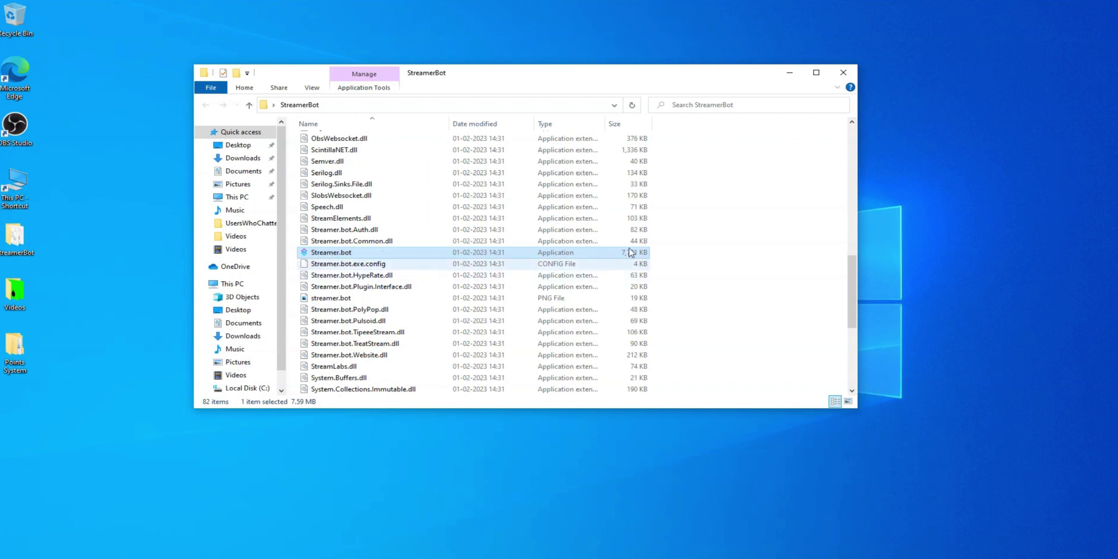
pyautogui.click(793, 76)
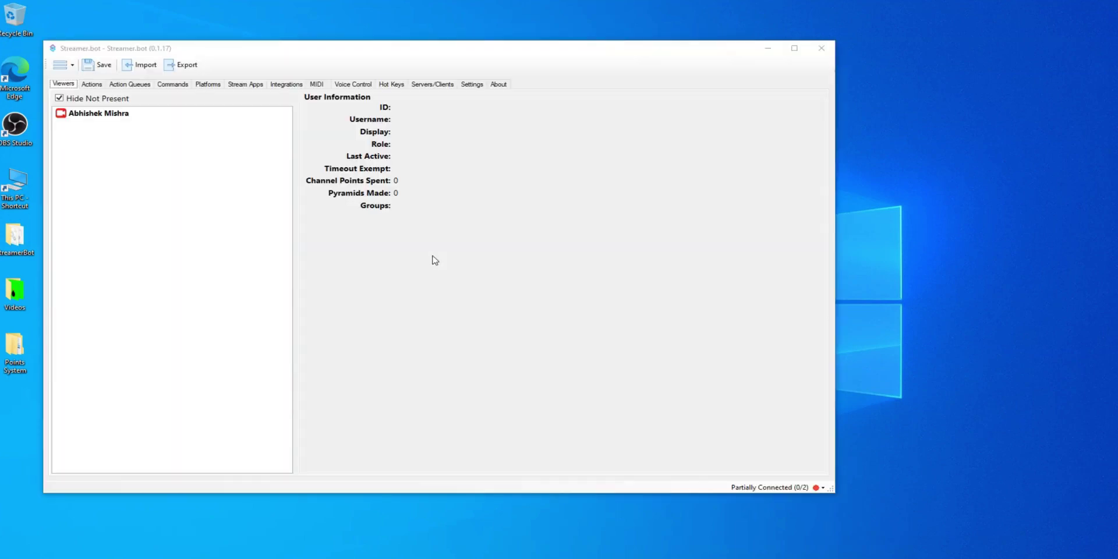
pyautogui.click(434, 260)
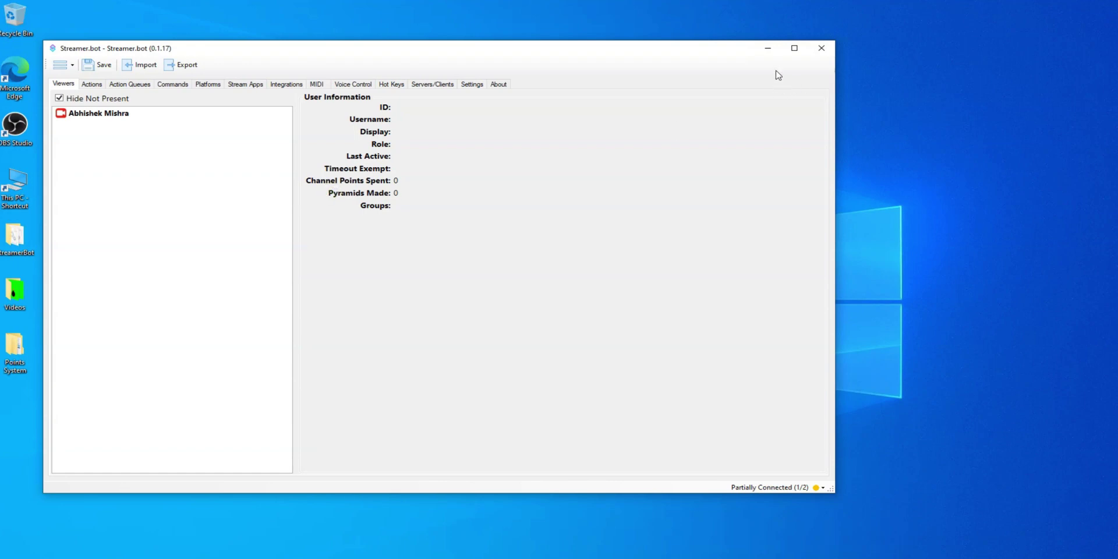
pyautogui.click(768, 48)
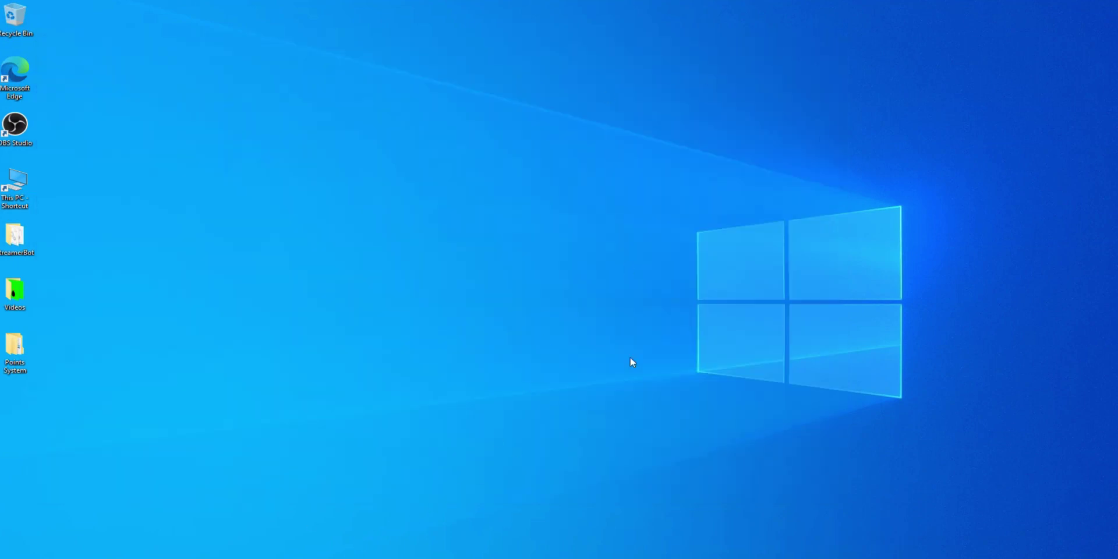